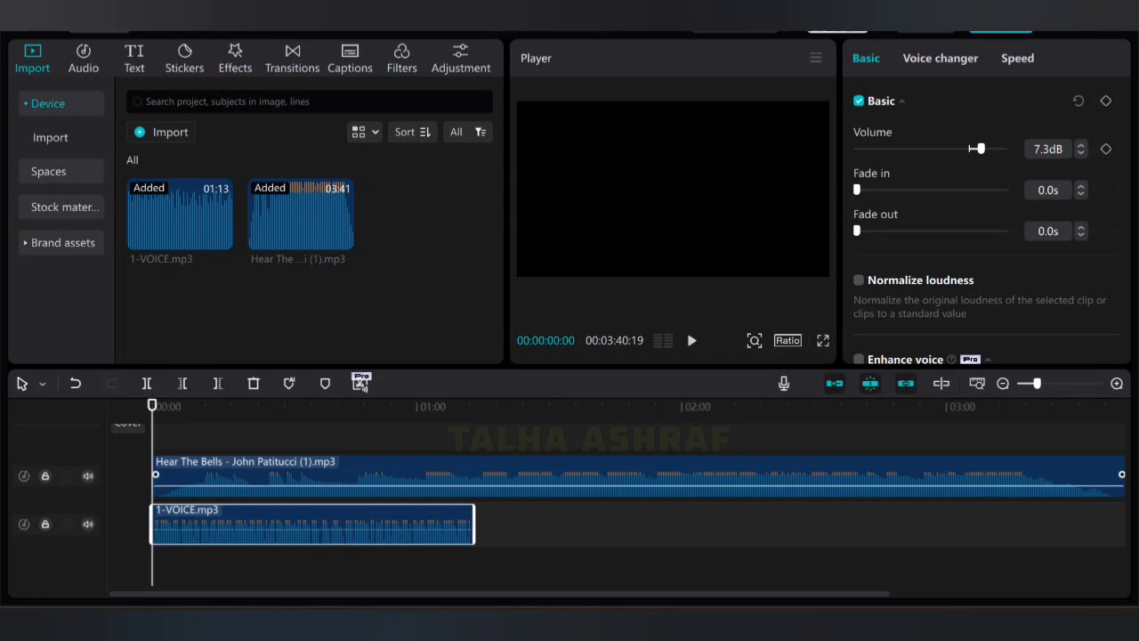
Step: Lower the Hear The Bells music clip's volume to -15.8 dB and preview the first seconds of the mix
{"action": "left_click_drag", "start_coordinate": [374, 486], "coordinate": [374, 489]}
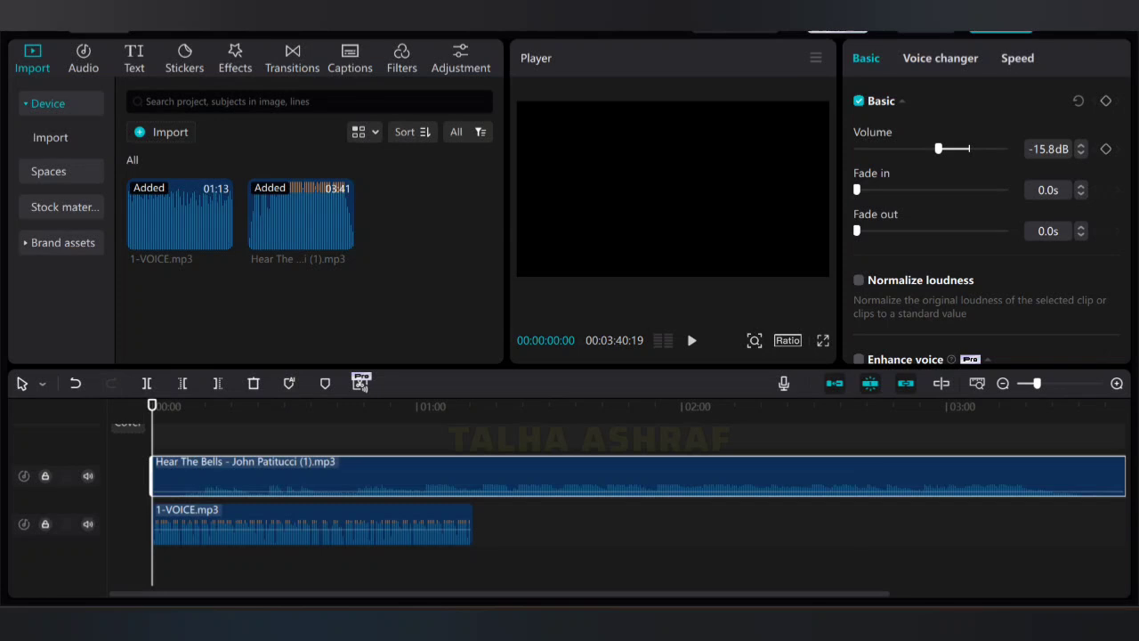
{"action": "key", "text": "space"}
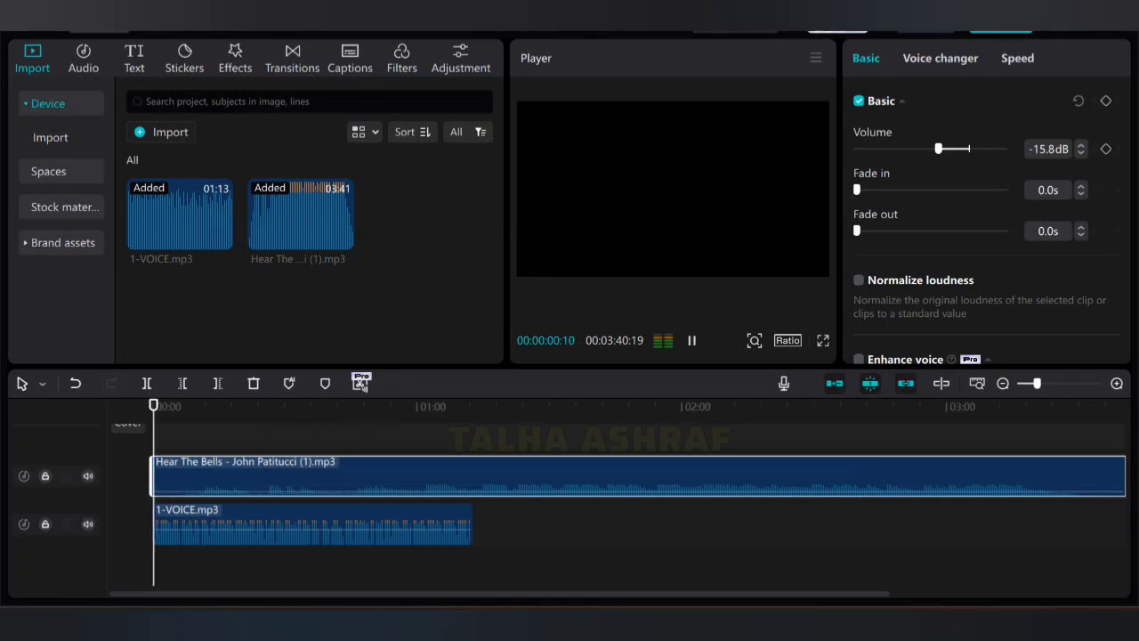
{"action": "key", "text": "XF86AudioRaiseVolume"}
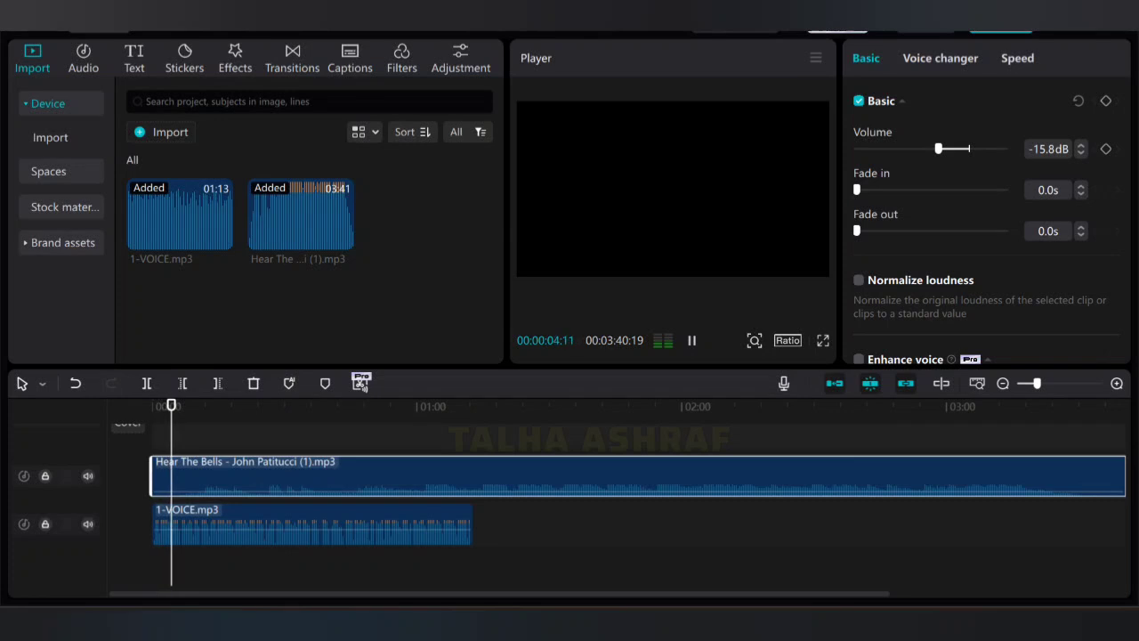
{"action": "key", "text": "space"}
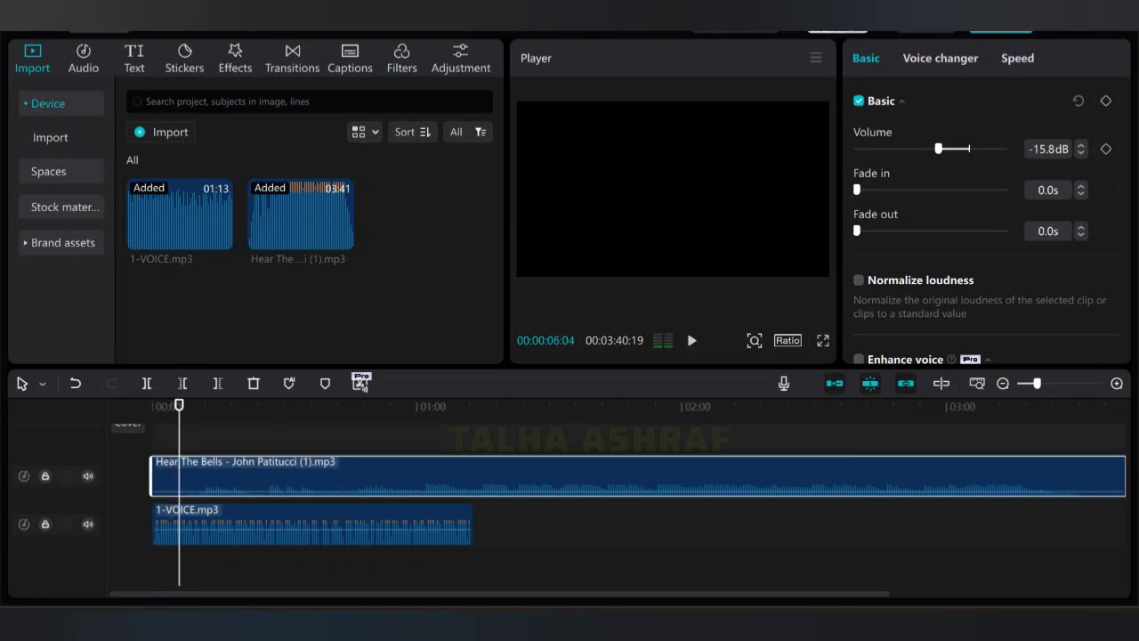
{"action": "key", "text": "Home"}
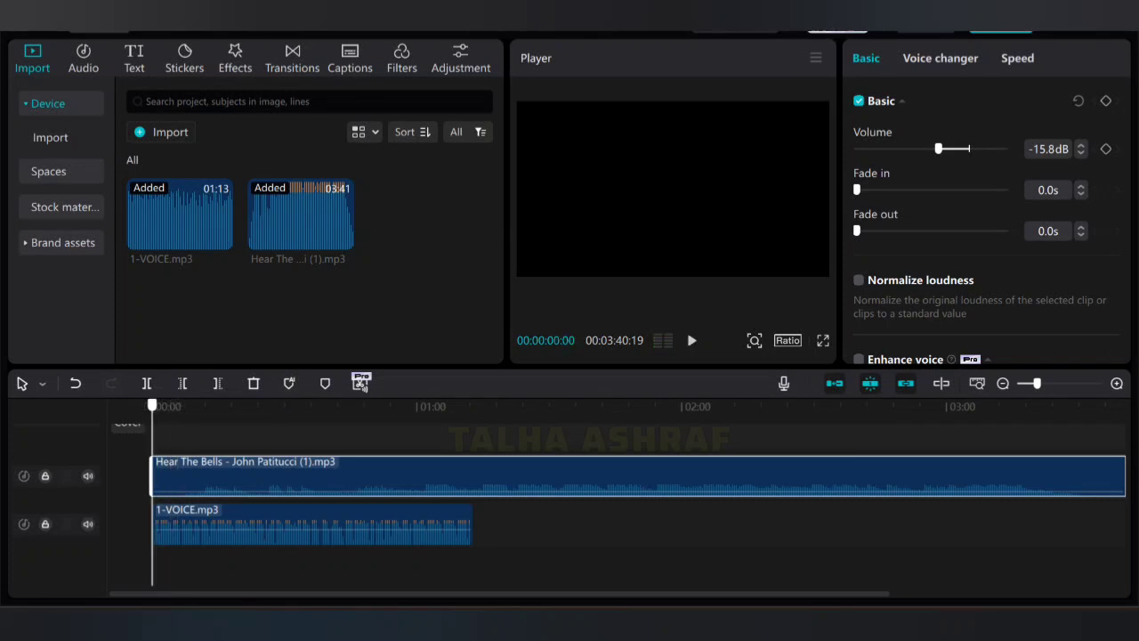
Step: Trim about 7 seconds off the start of the music clip and move it back to the beginning of the timeline
{"action": "left_click_drag", "start_coordinate": [152, 406], "coordinate": [180, 406]}
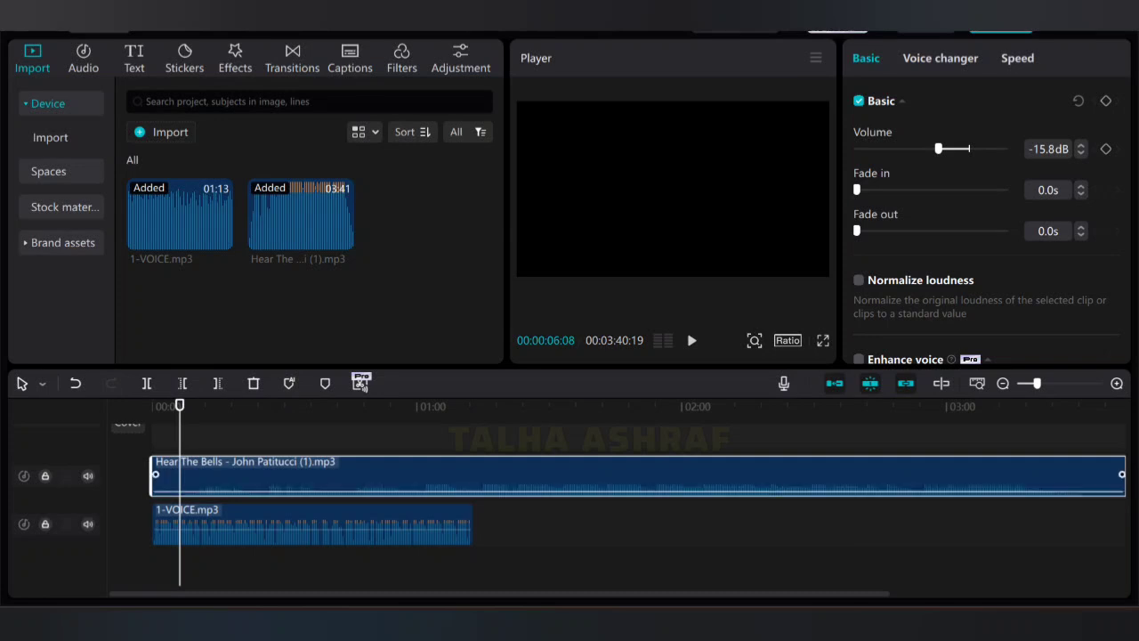
{"action": "left_click_drag", "start_coordinate": [151, 476], "coordinate": [184, 476]}
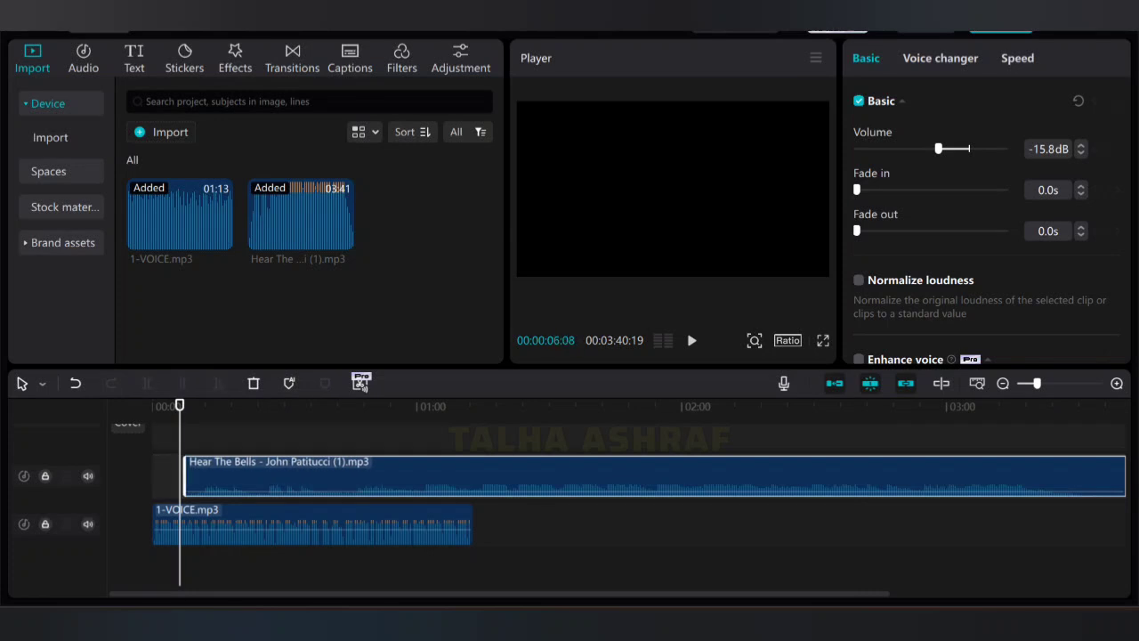
{"action": "left_click_drag", "start_coordinate": [356, 477], "coordinate": [324, 476]}
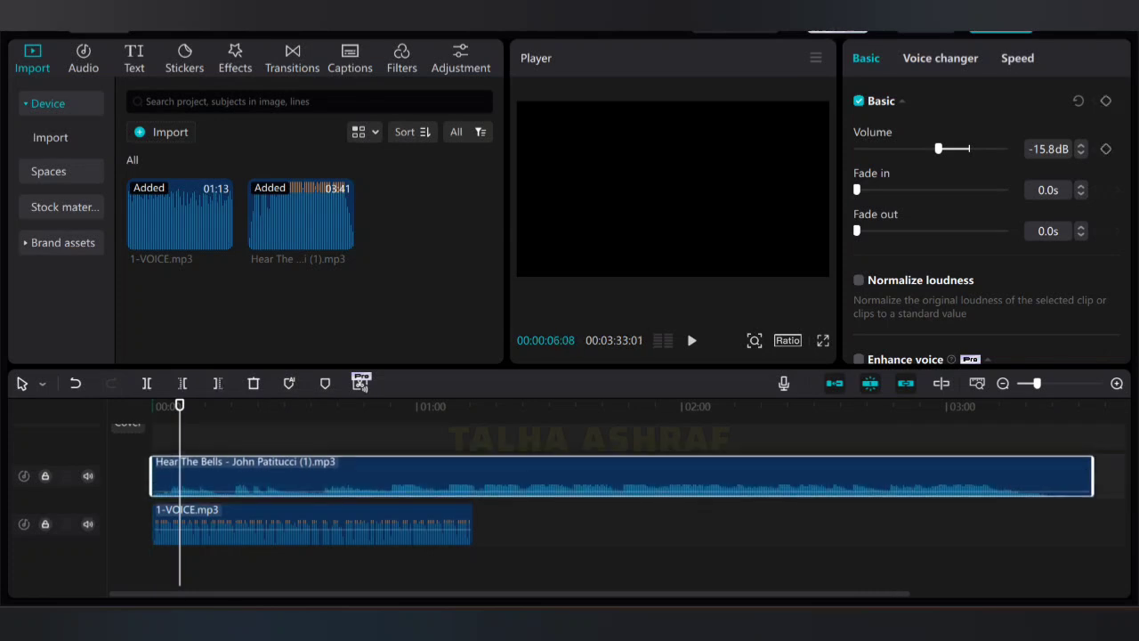
Step: Play the trimmed music with the voice-over from the start, and return the playhead to the beginning
{"action": "left_click_drag", "start_coordinate": [180, 405], "coordinate": [151, 406]}
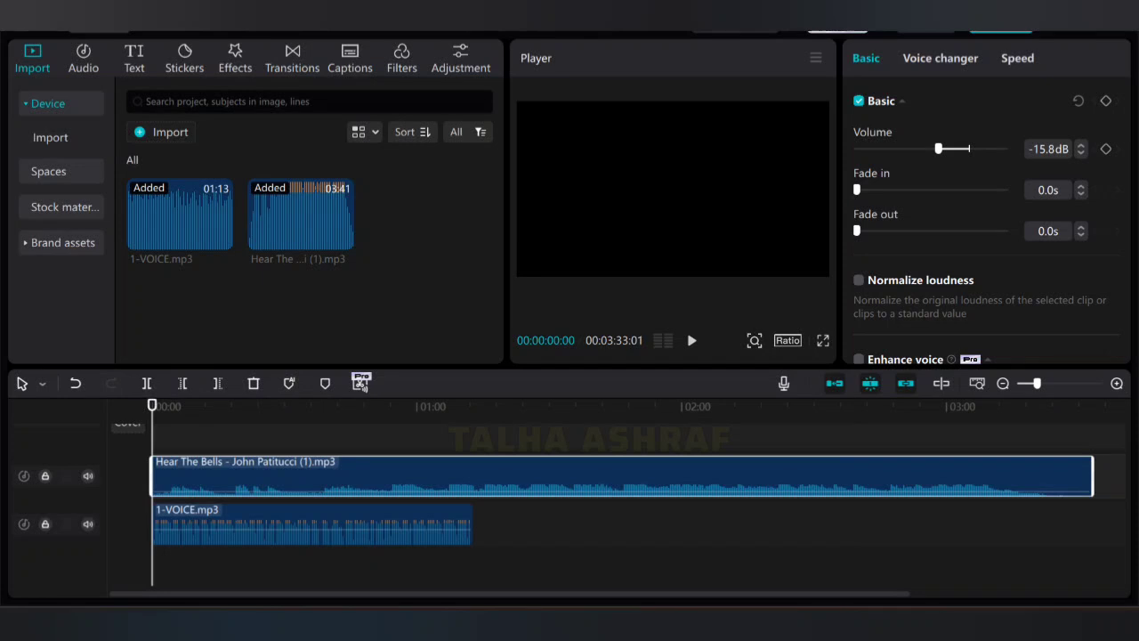
{"action": "key", "text": "space"}
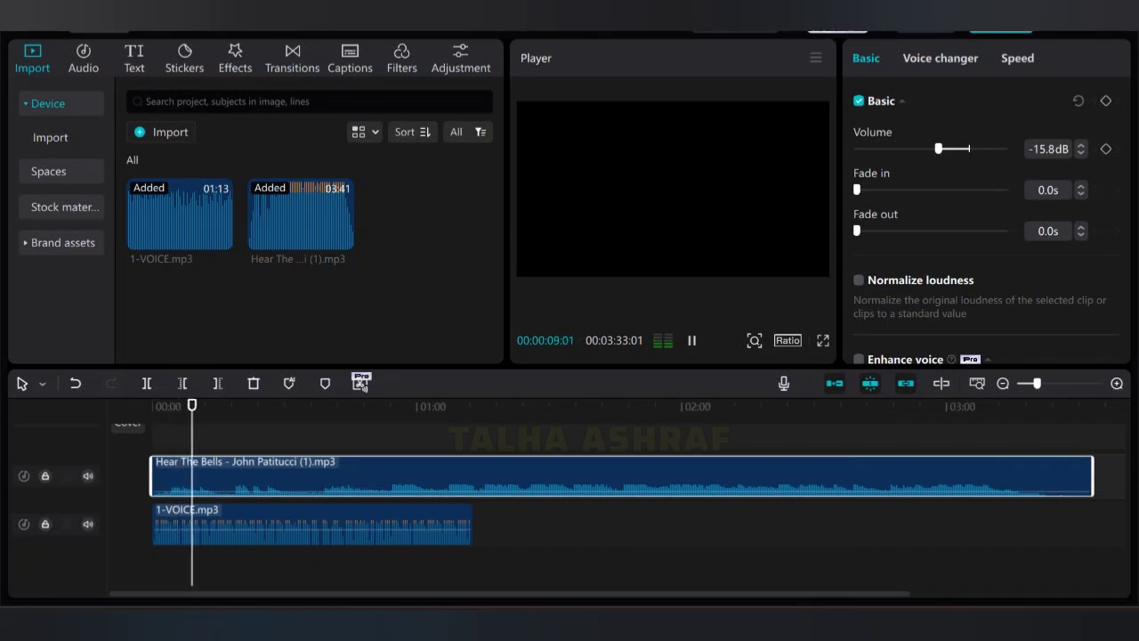
{"action": "key", "text": "space"}
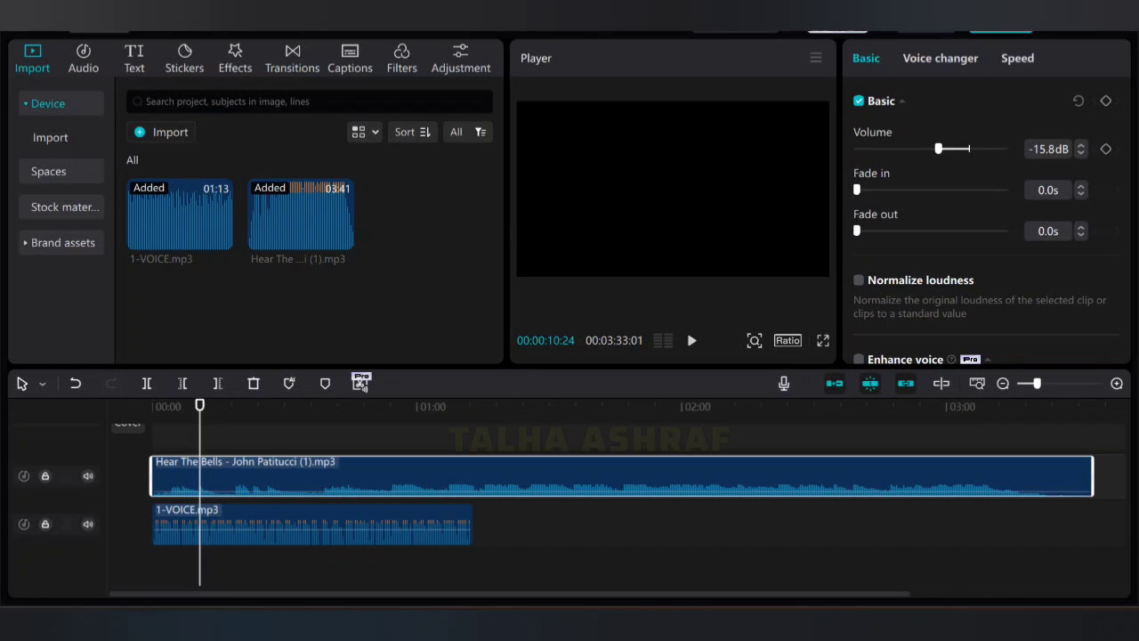
{"action": "left_click_drag", "start_coordinate": [199, 406], "coordinate": [153, 406]}
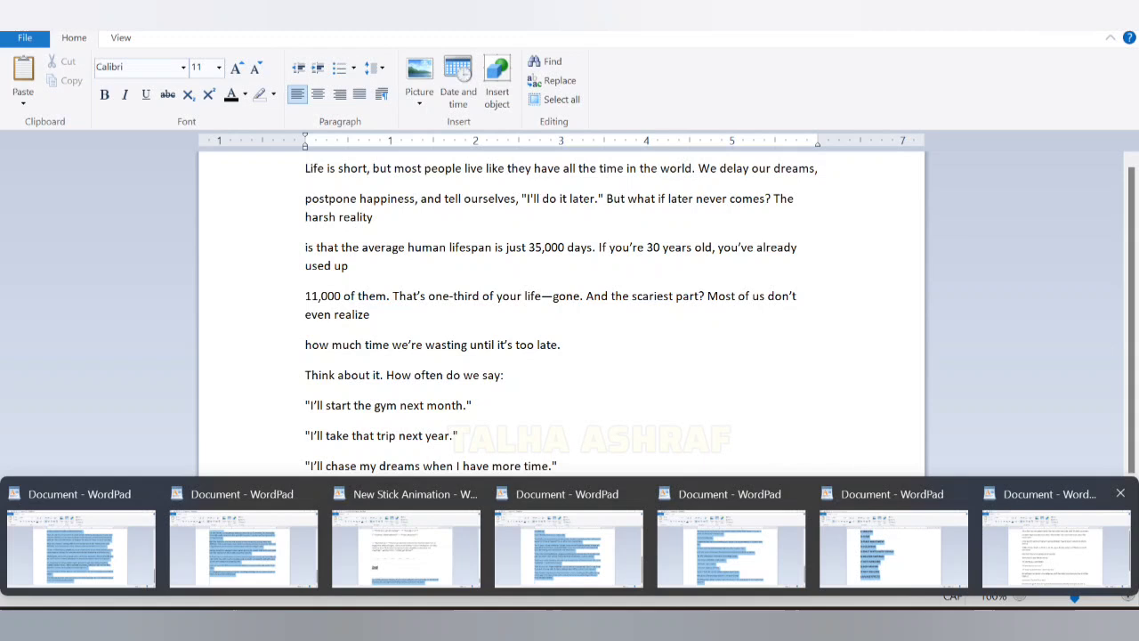
Step: Switch to the WordPad script document and highlight its first line, beginning "Life is short"
{"action": "left_click", "coordinate": [1056, 545]}
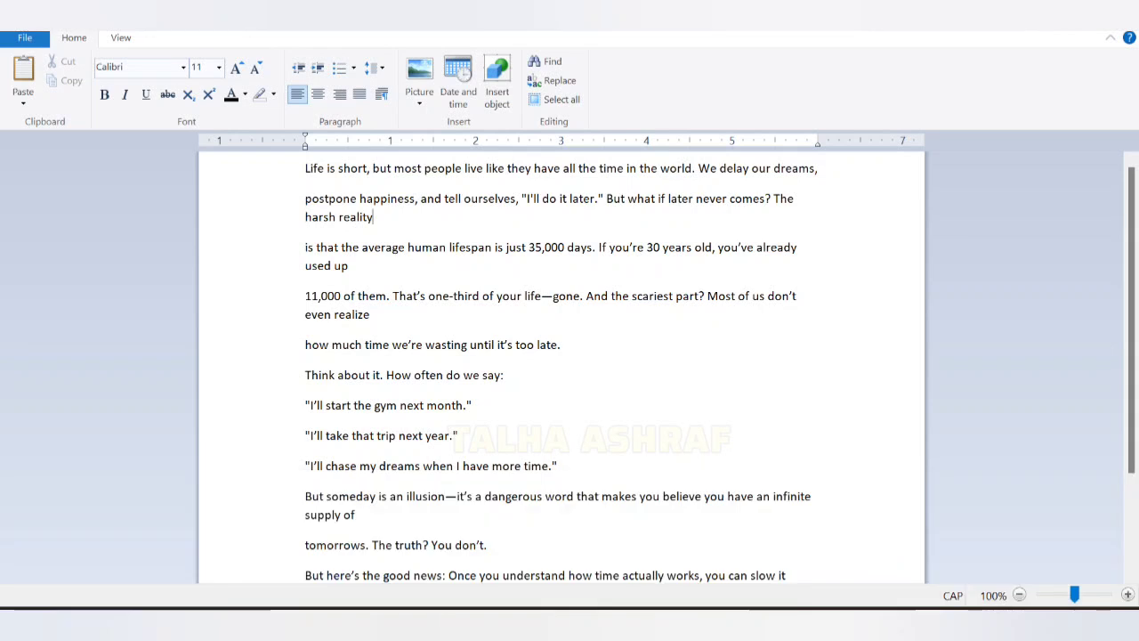
{"action": "double_click", "coordinate": [331, 168]}
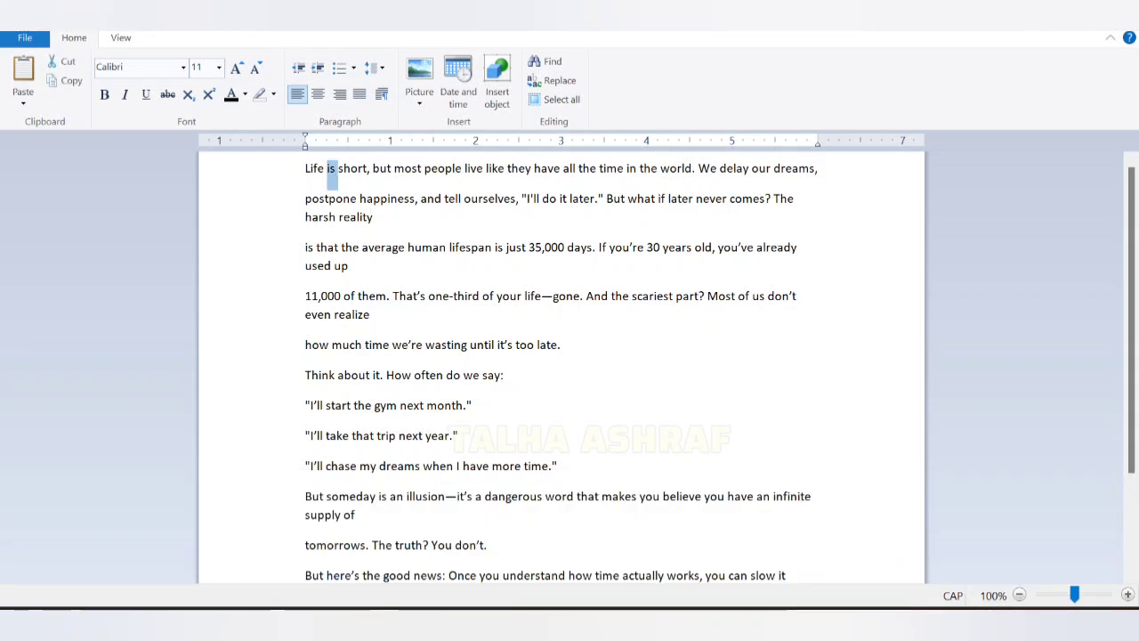
{"action": "triple_click", "coordinate": [331, 168]}
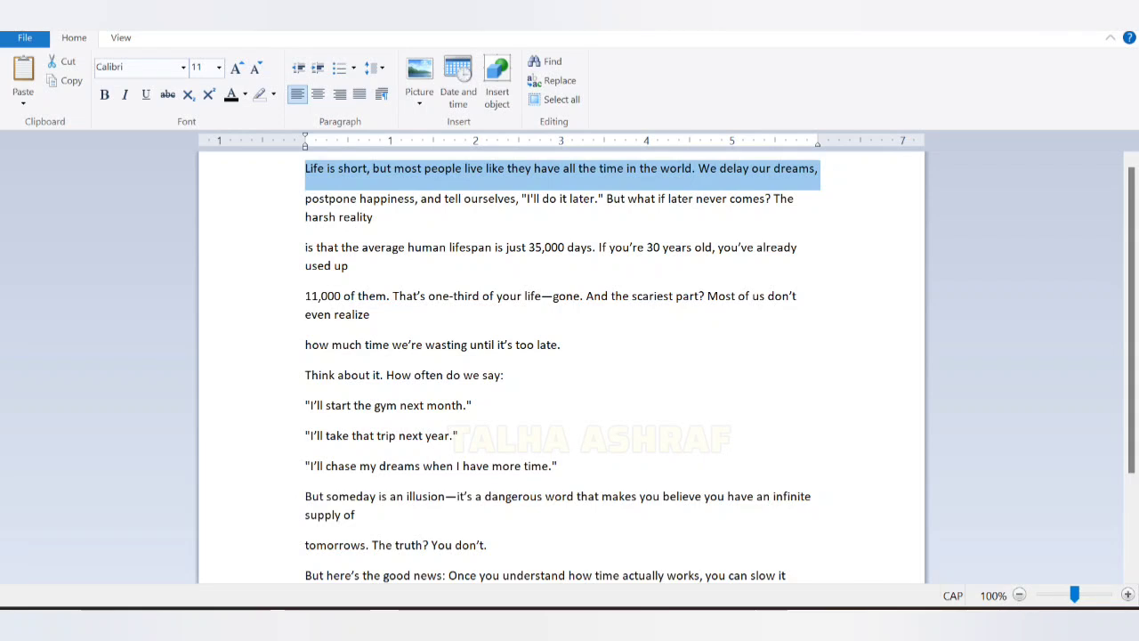
Step: Switch to the untitled Canva video design in Chrome and search the elements for LIFE
{"action": "mouse_move", "coordinate": [832, 623]}
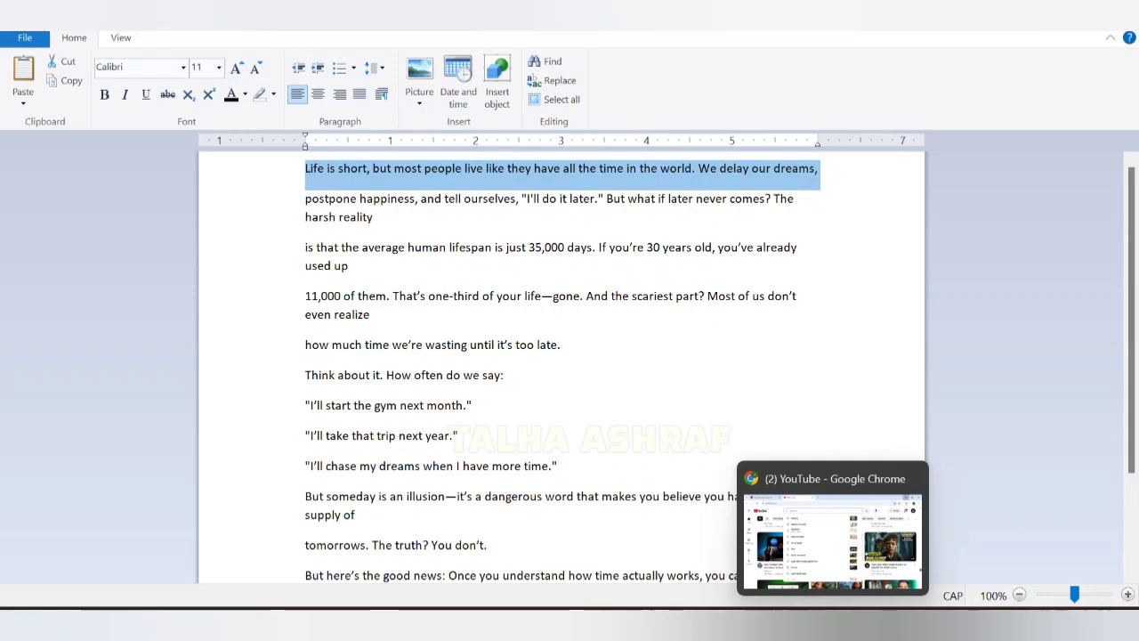
{"action": "left_click", "coordinate": [792, 623]}
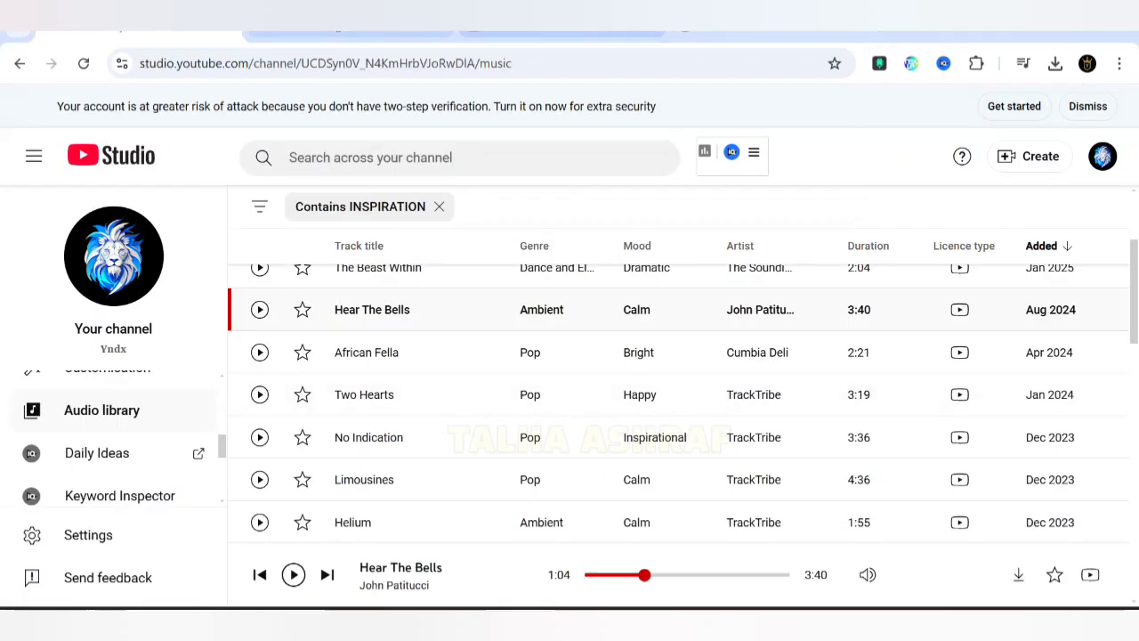
{"action": "left_click", "coordinate": [350, 36]}
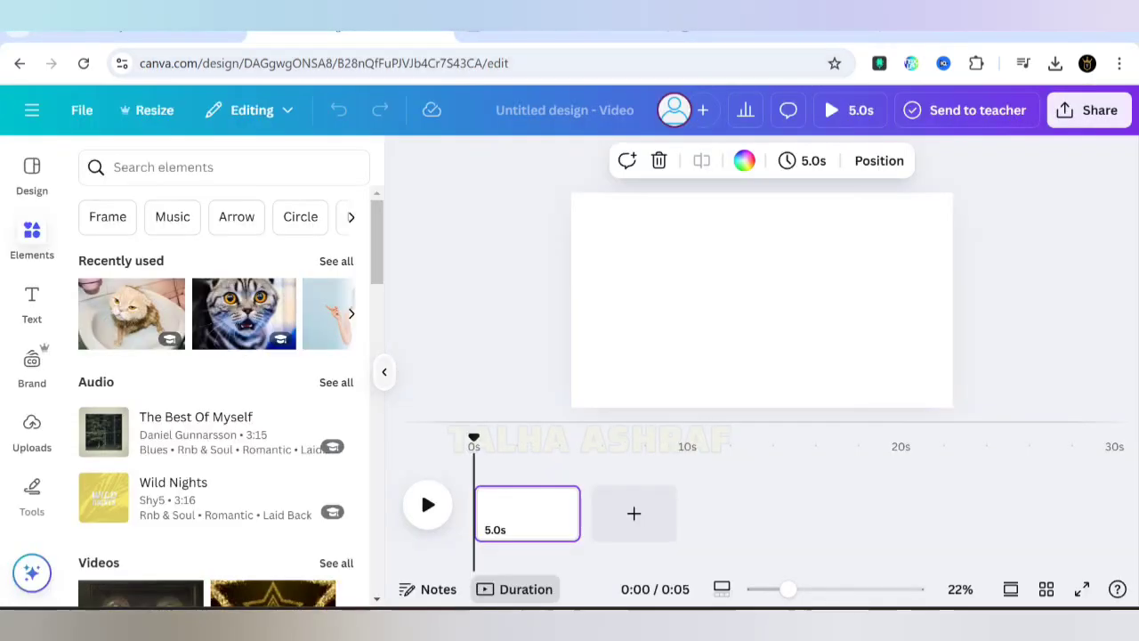
{"action": "left_click", "coordinate": [143, 167]}
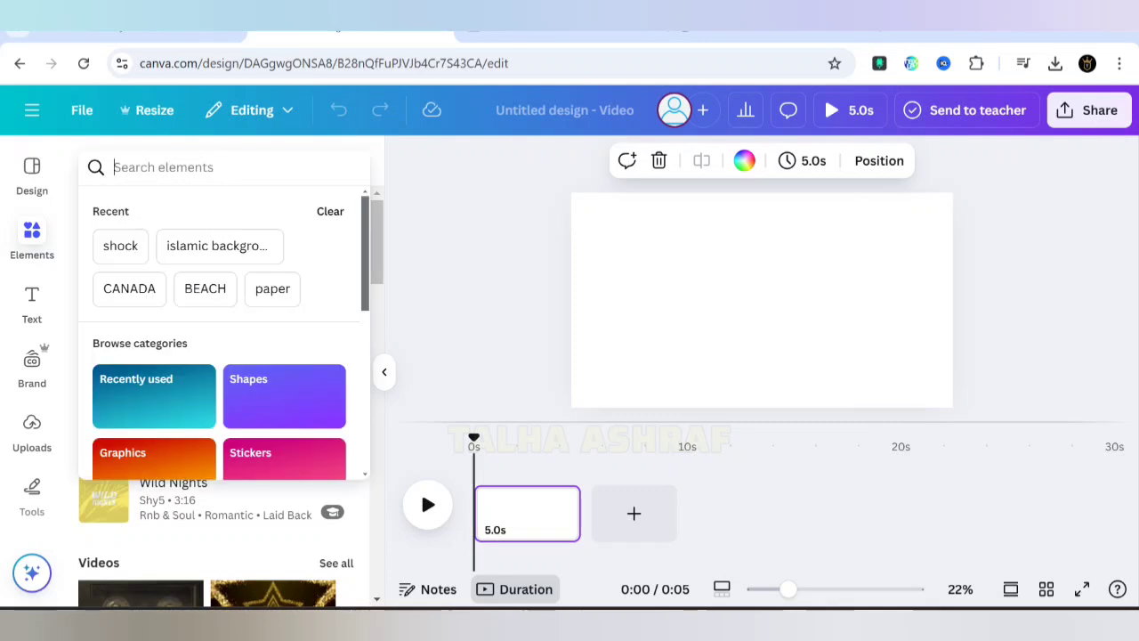
{"action": "type", "text": "LIFE"}
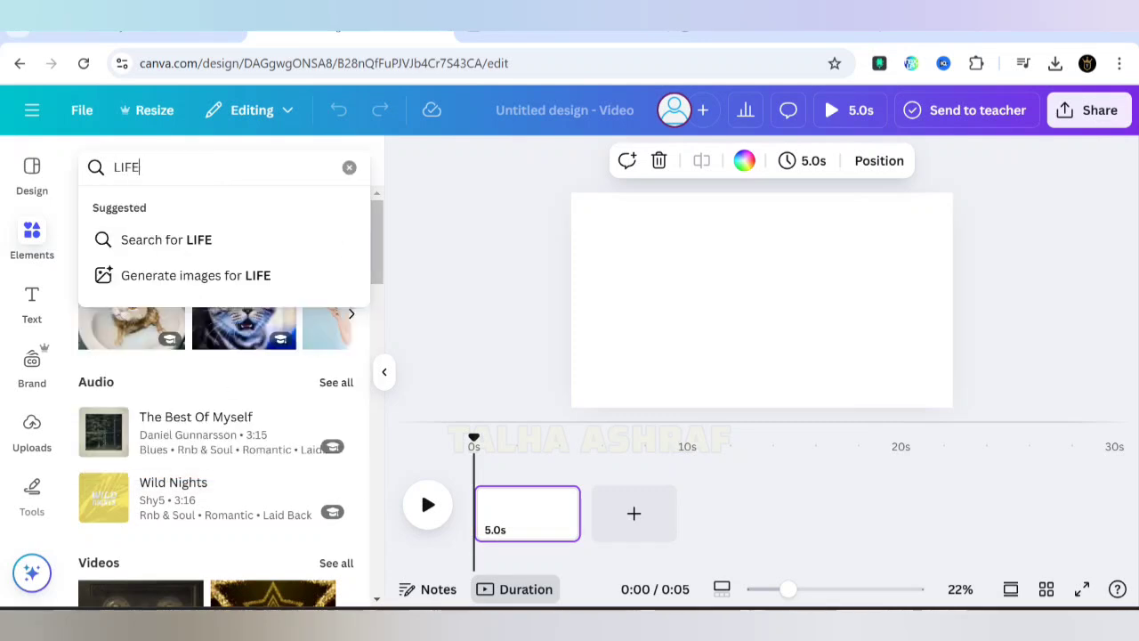
{"action": "key", "text": "Return"}
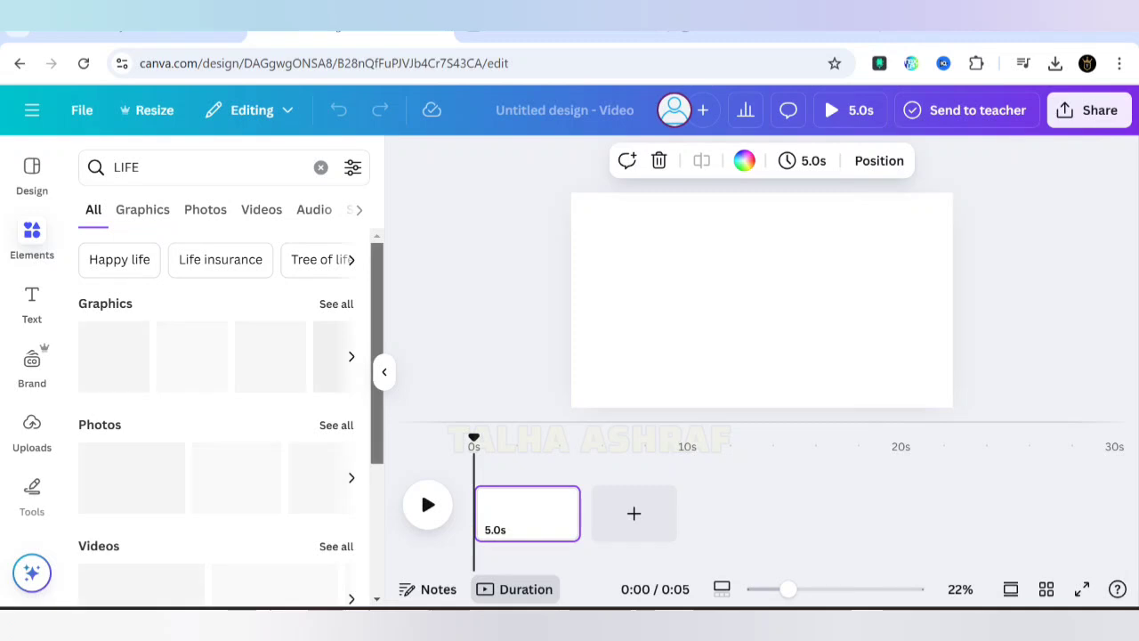
Step: Browse all video results for LIFE and add the 12.0s clip of the man leaning on a railing to the page
{"action": "scroll", "coordinate": [218, 400], "scroll_direction": "down", "scroll_amount": 1}
{"action": "scroll", "coordinate": [218, 400], "scroll_direction": "down", "scroll_amount": 1}
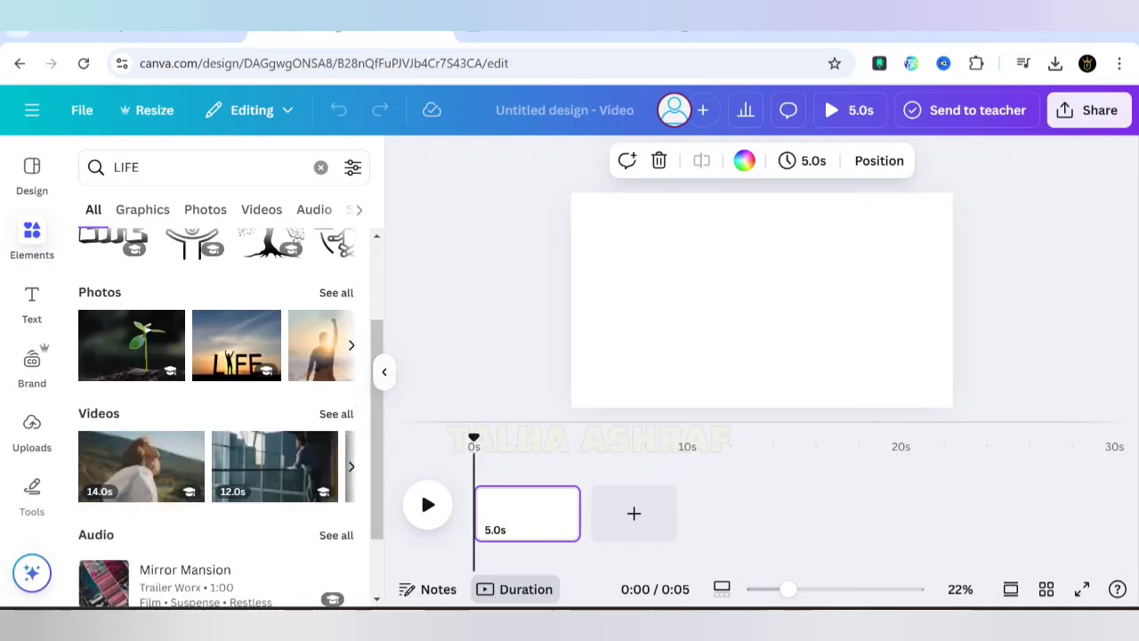
{"action": "left_click", "coordinate": [335, 413]}
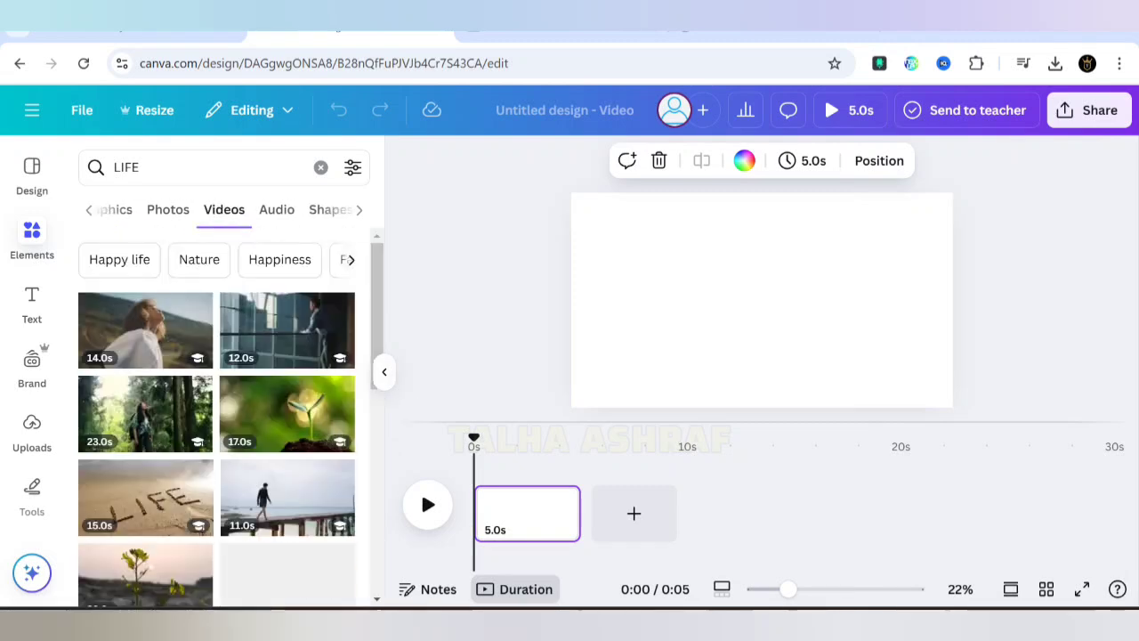
{"action": "scroll", "coordinate": [216, 418], "scroll_direction": "down", "scroll_amount": 1}
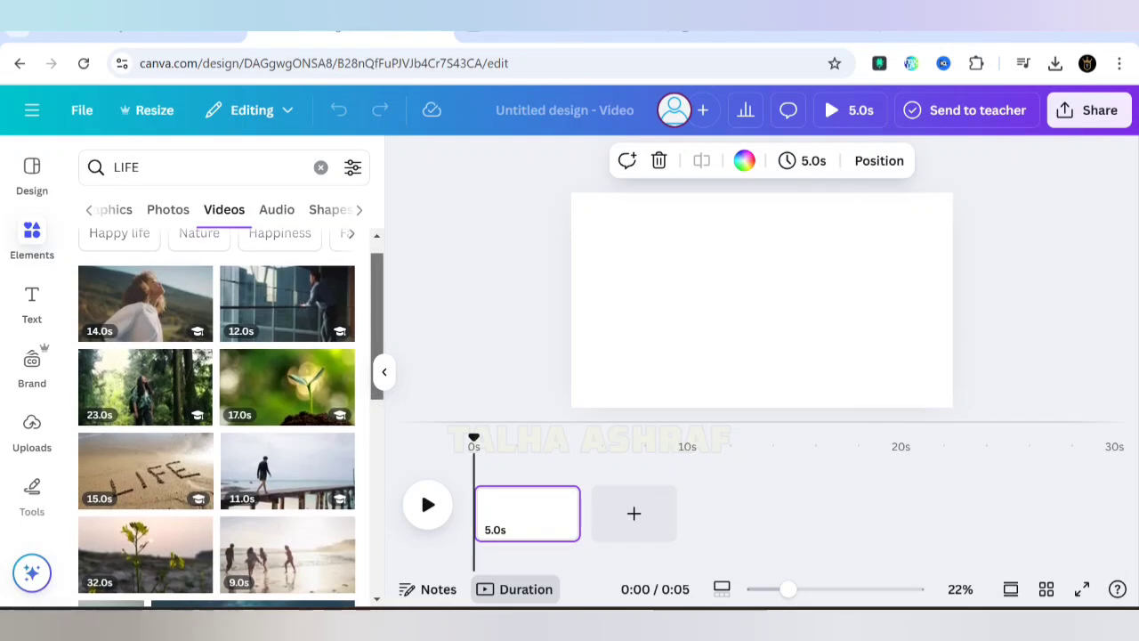
{"action": "scroll", "coordinate": [216, 418], "scroll_direction": "down", "scroll_amount": 4}
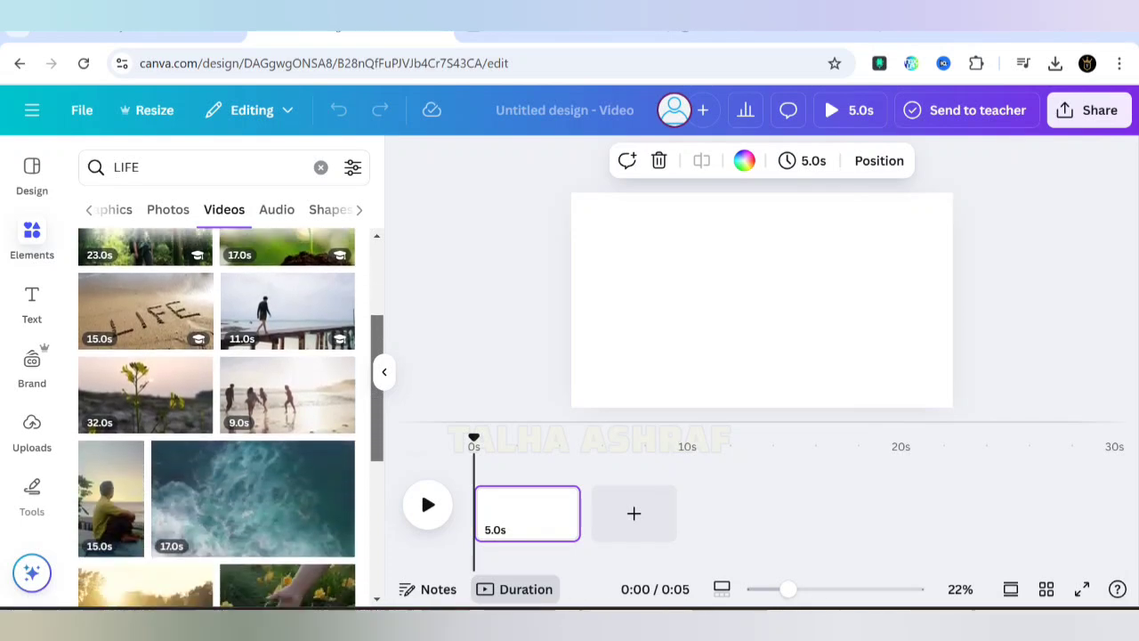
{"action": "scroll", "coordinate": [216, 418], "scroll_direction": "down", "scroll_amount": 2}
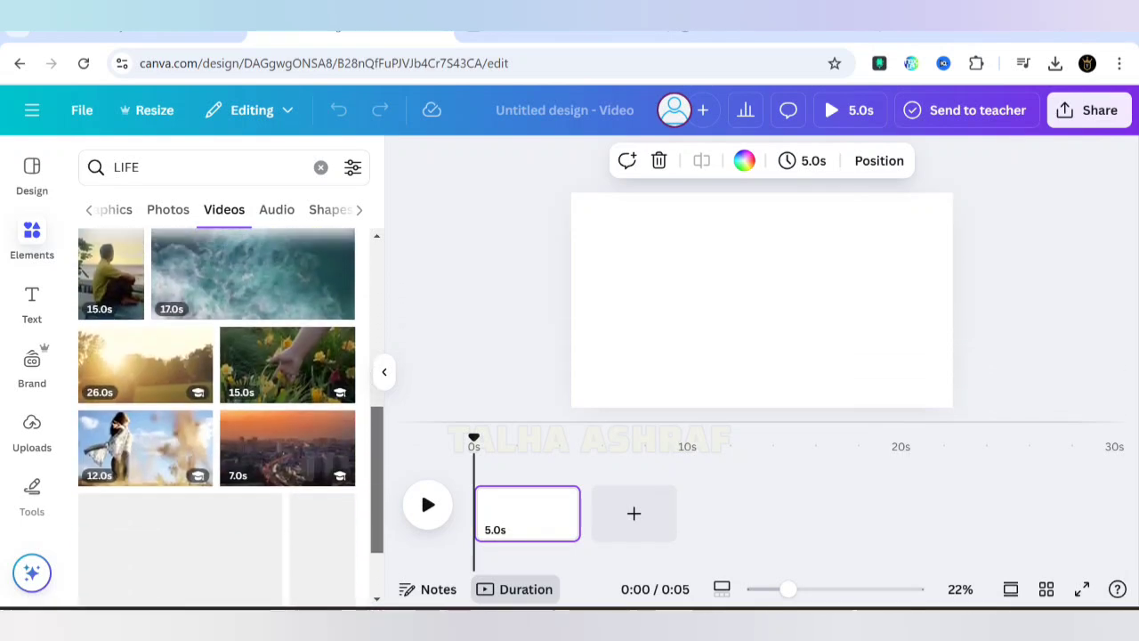
{"action": "scroll", "coordinate": [217, 418], "scroll_direction": "up", "scroll_amount": 5}
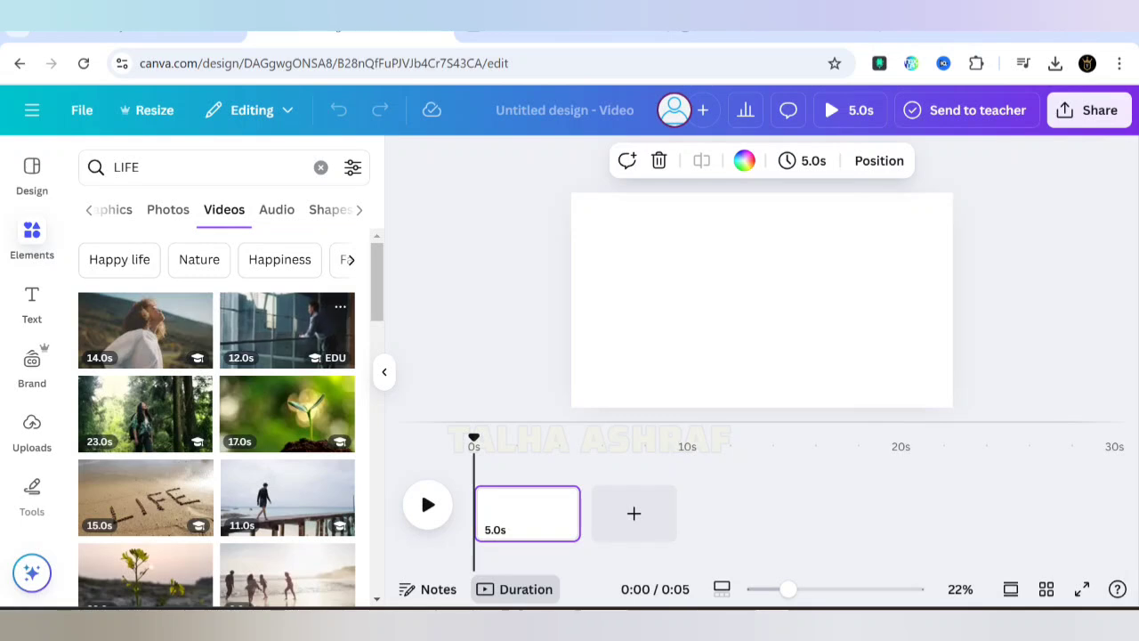
{"action": "left_click", "coordinate": [286, 329]}
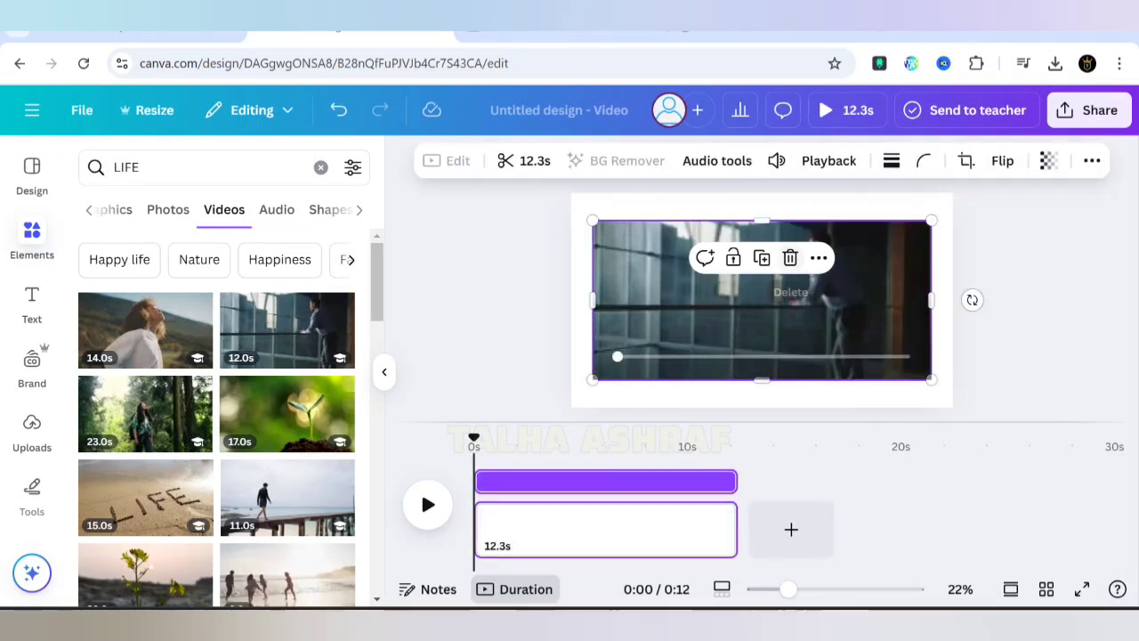
{"action": "left_click", "coordinate": [790, 257]}
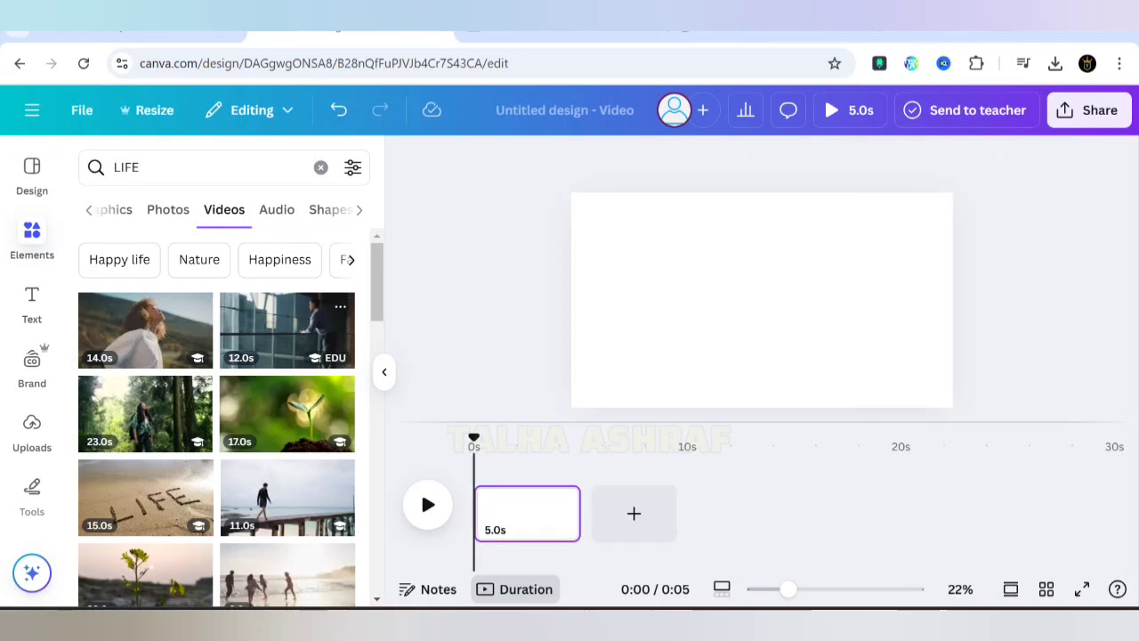
{"action": "left_click", "coordinate": [287, 329]}
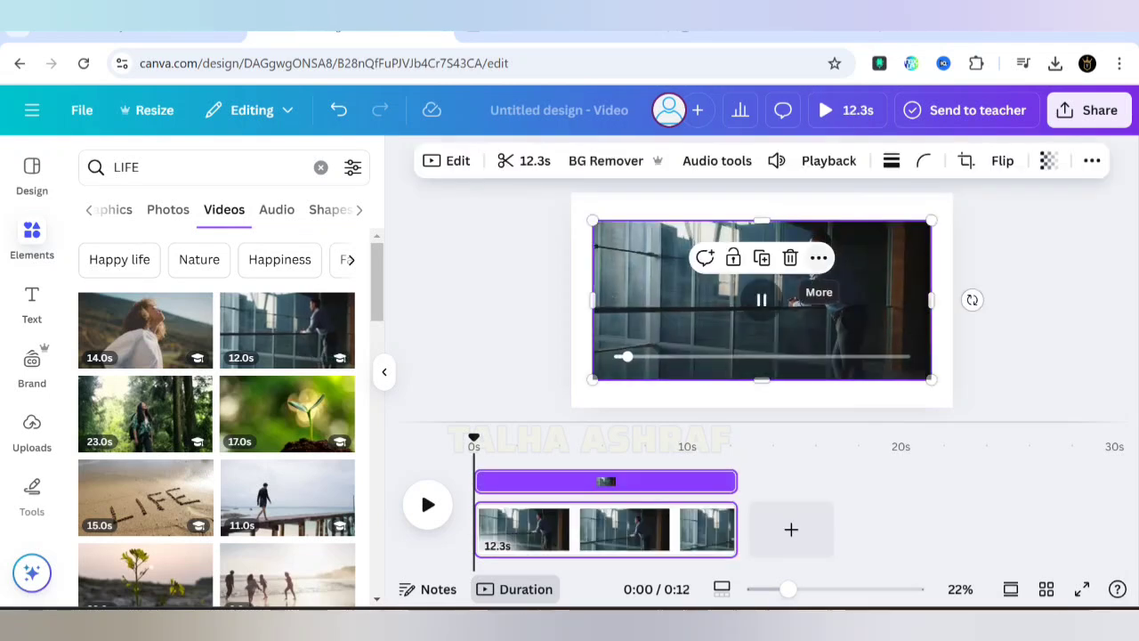
Step: Set the railing clip as the page's background and play its first few seconds
{"action": "left_click", "coordinate": [818, 257]}
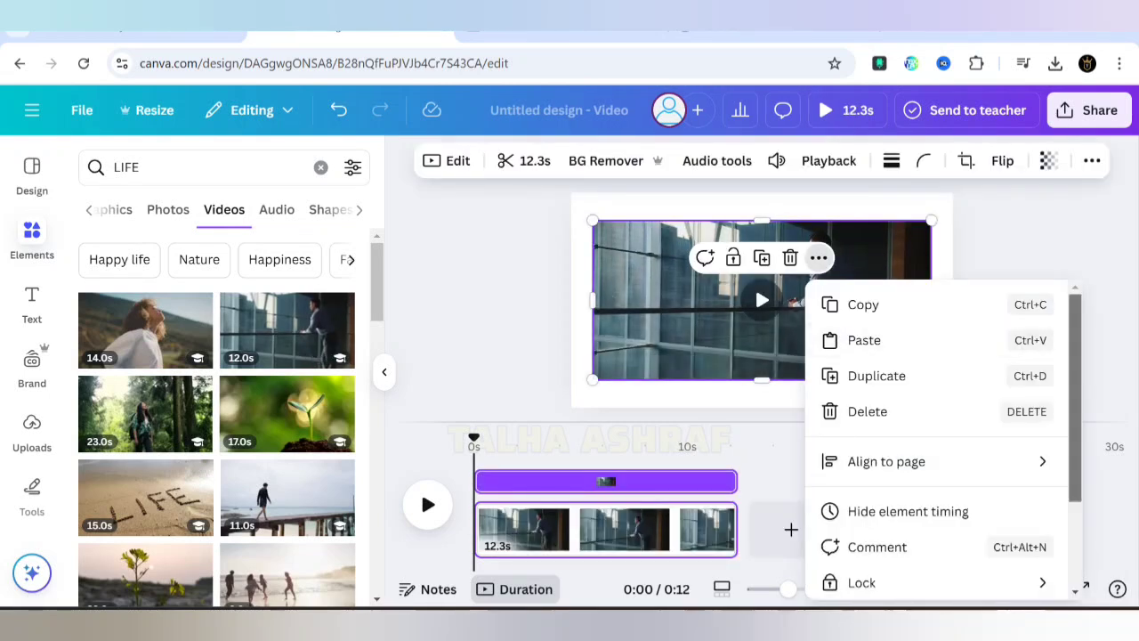
{"action": "scroll", "coordinate": [934, 499], "scroll_direction": "down", "scroll_amount": 3}
{"action": "left_click", "coordinate": [920, 539]}
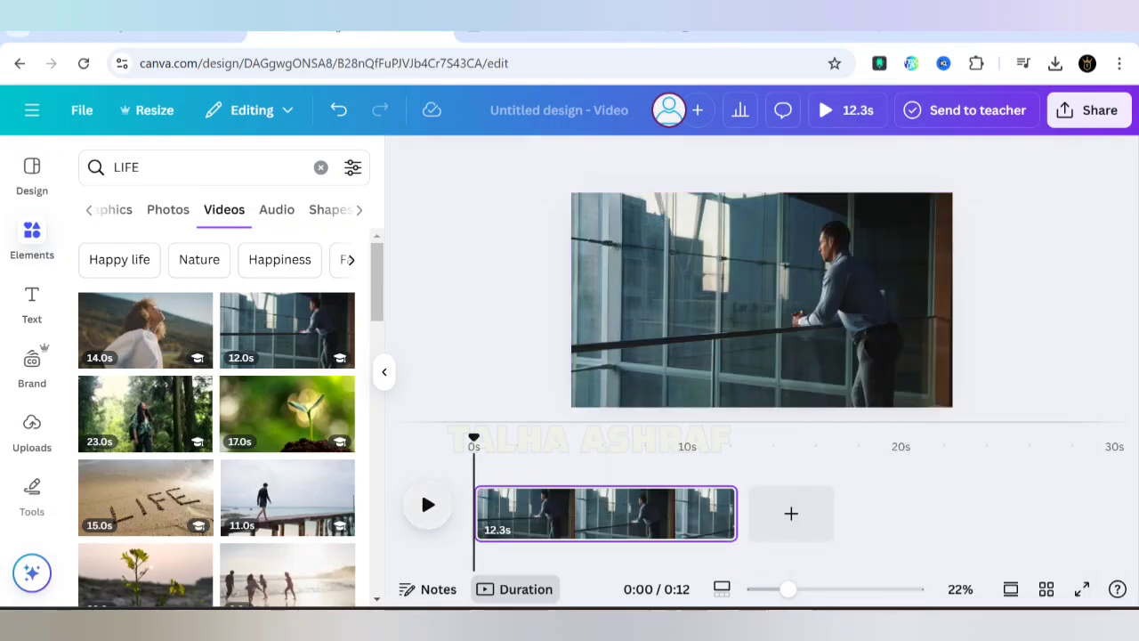
{"action": "key", "text": "space"}
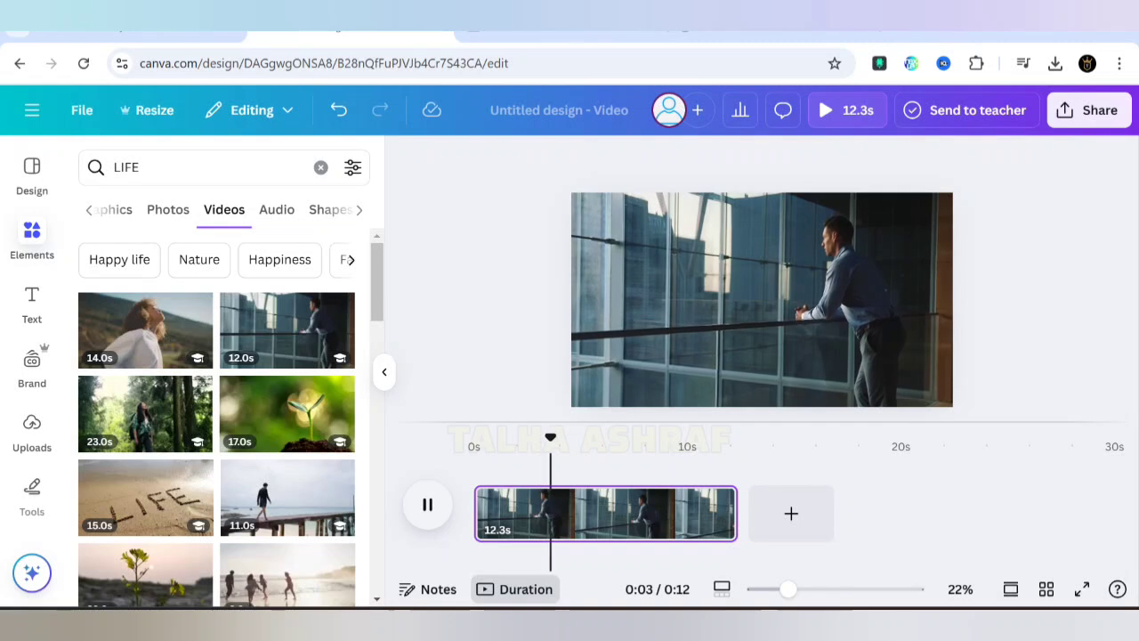
{"action": "key", "text": "space"}
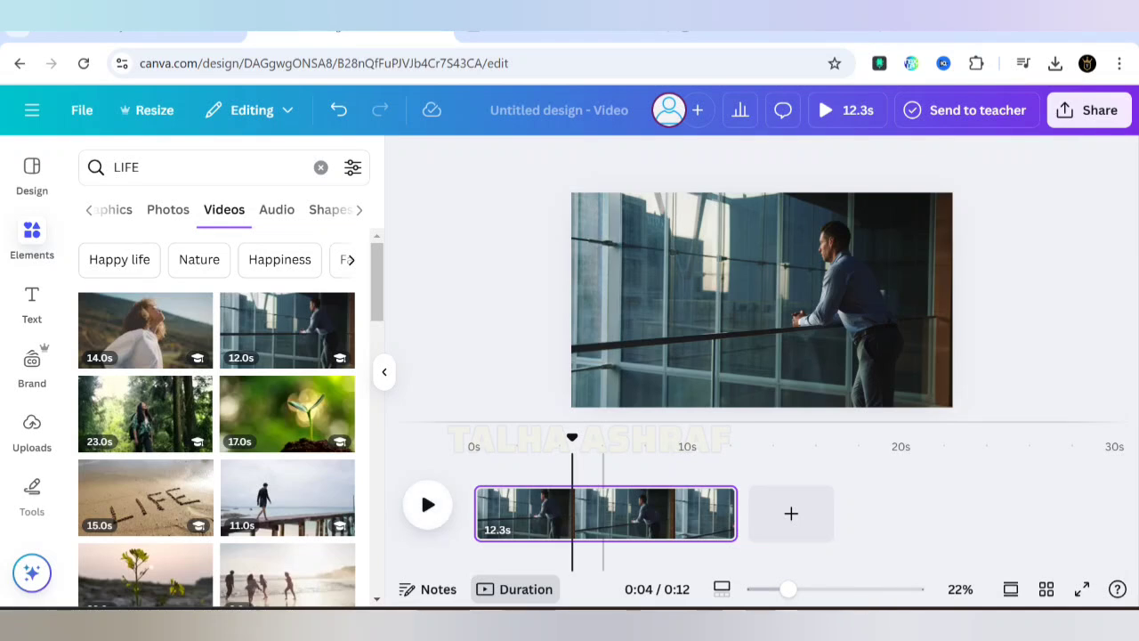
Step: Download the design with the railing clip as an MP4 Video at 1080p (HD) quality
{"action": "mouse_move", "coordinate": [894, 623]}
{"action": "mouse_move", "coordinate": [1056, 548]}
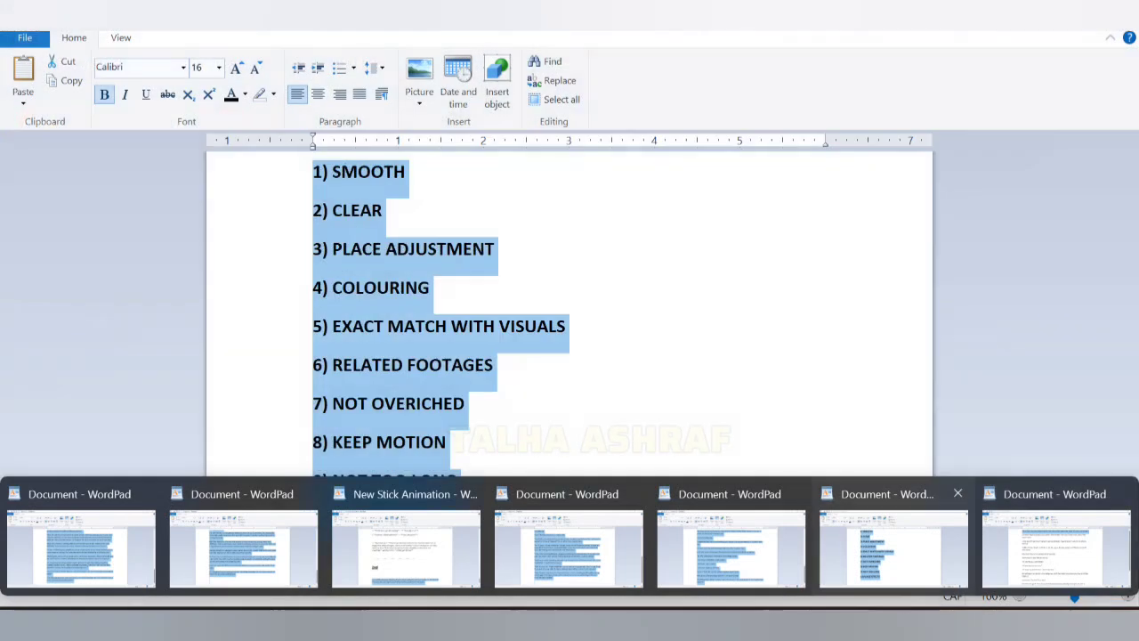
{"action": "mouse_move", "coordinate": [833, 623]}
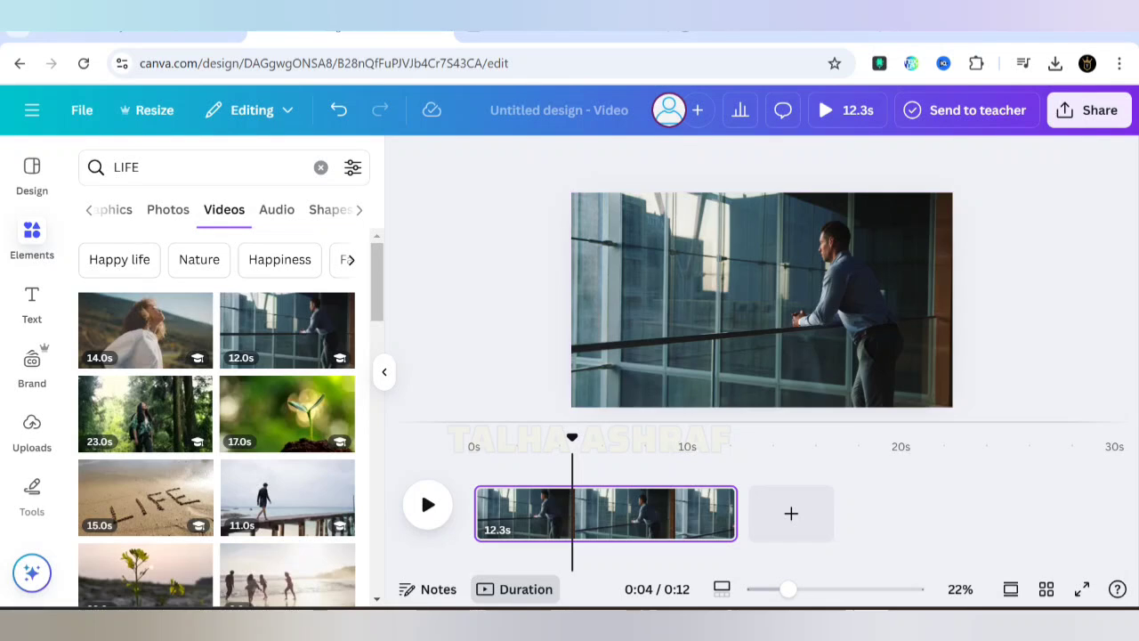
{"action": "left_click", "coordinate": [1090, 109]}
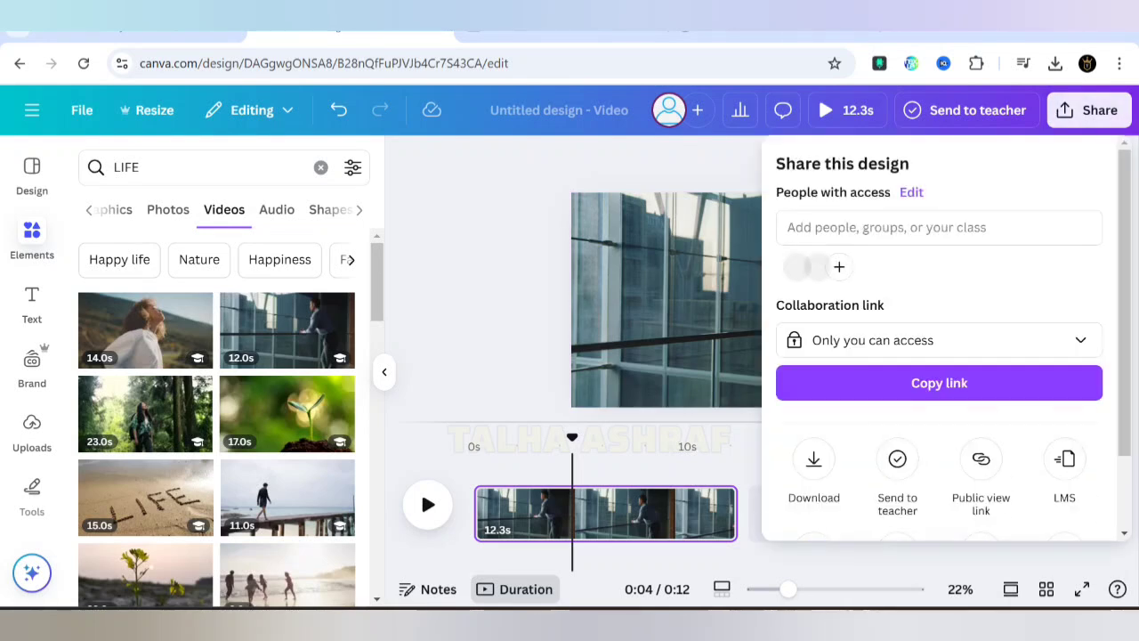
{"action": "scroll", "coordinate": [939, 356], "scroll_direction": "down", "scroll_amount": 1}
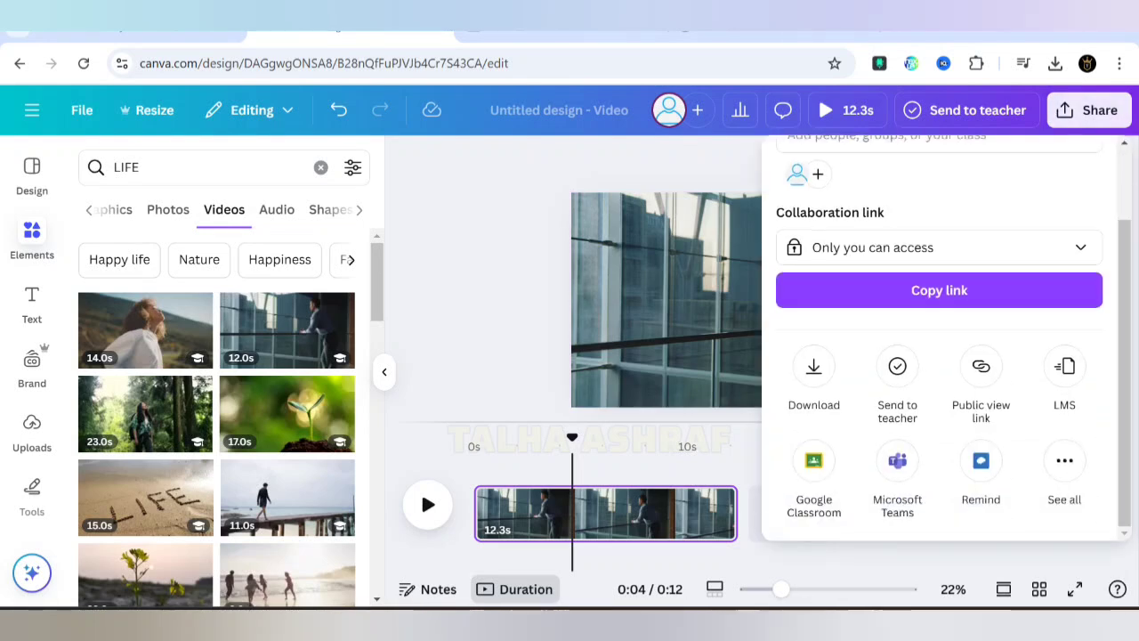
{"action": "left_click", "coordinate": [813, 365]}
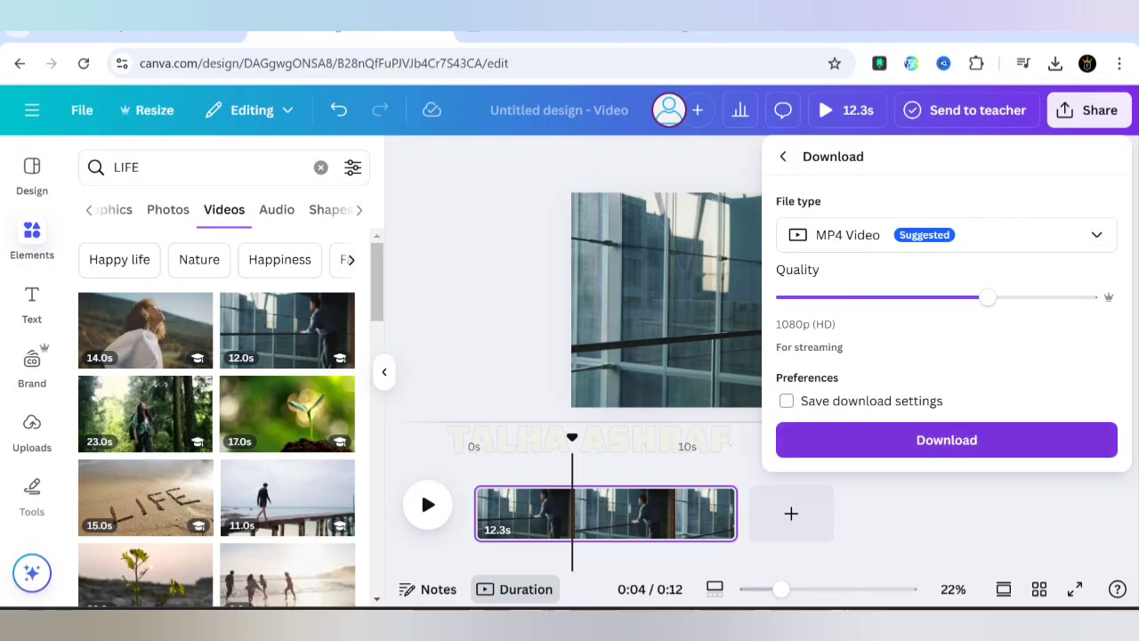
{"action": "left_click", "coordinate": [946, 440]}
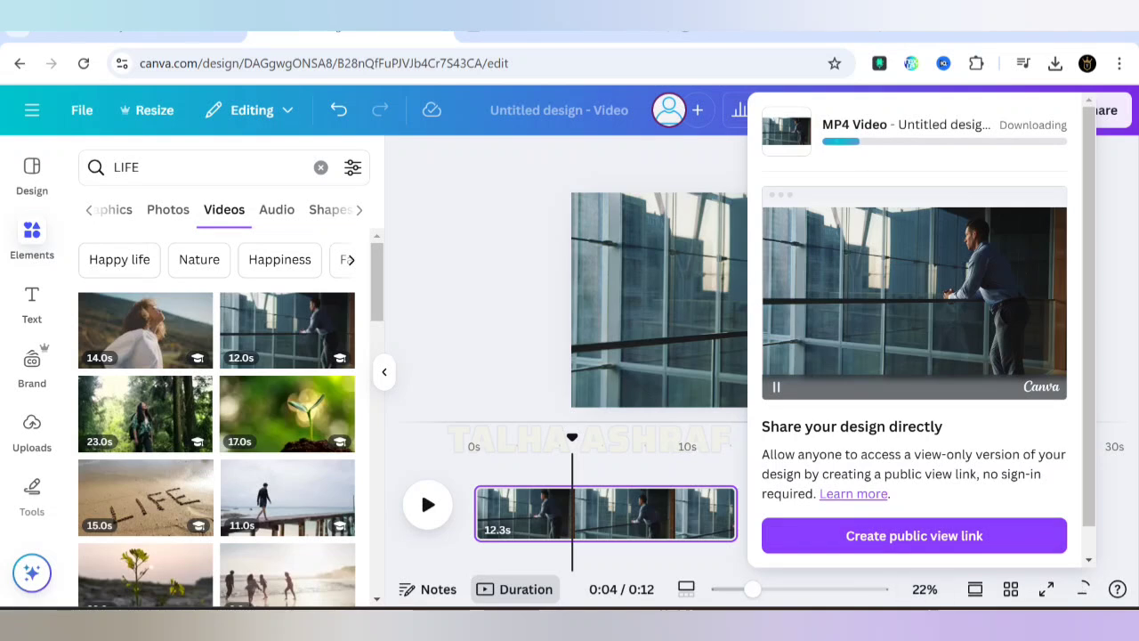
Step: Switch to the WordPad script and highlight the phrase "but most people live like they have all the time in the world"
{"action": "key", "text": "alt+Tab"}
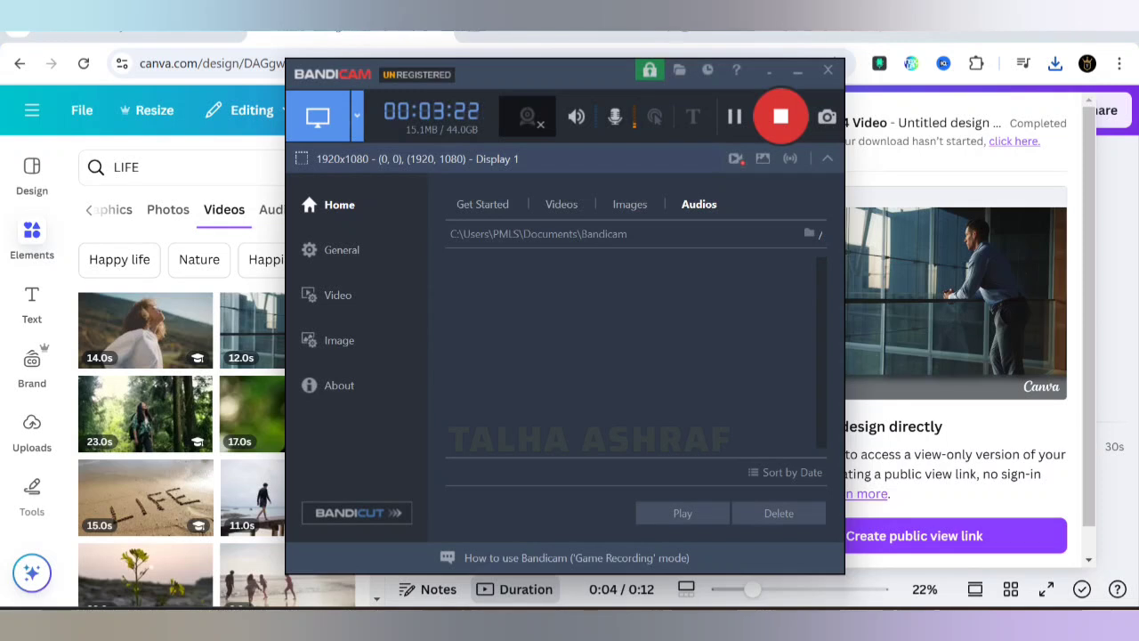
{"action": "key", "text": "alt+Tab"}
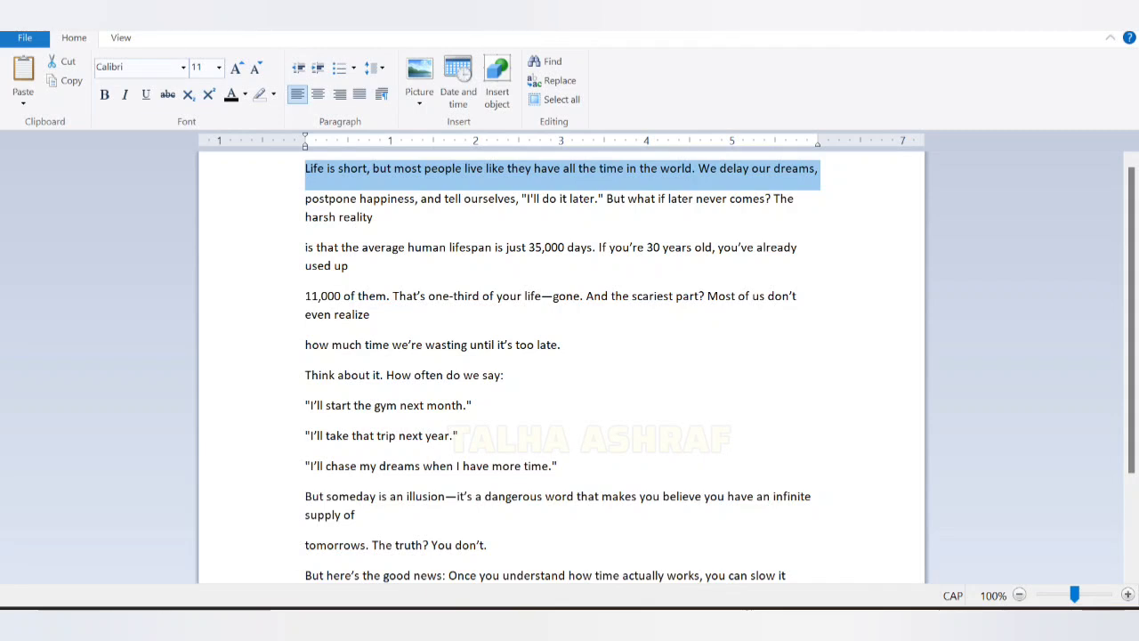
{"action": "left_click", "coordinate": [324, 168]}
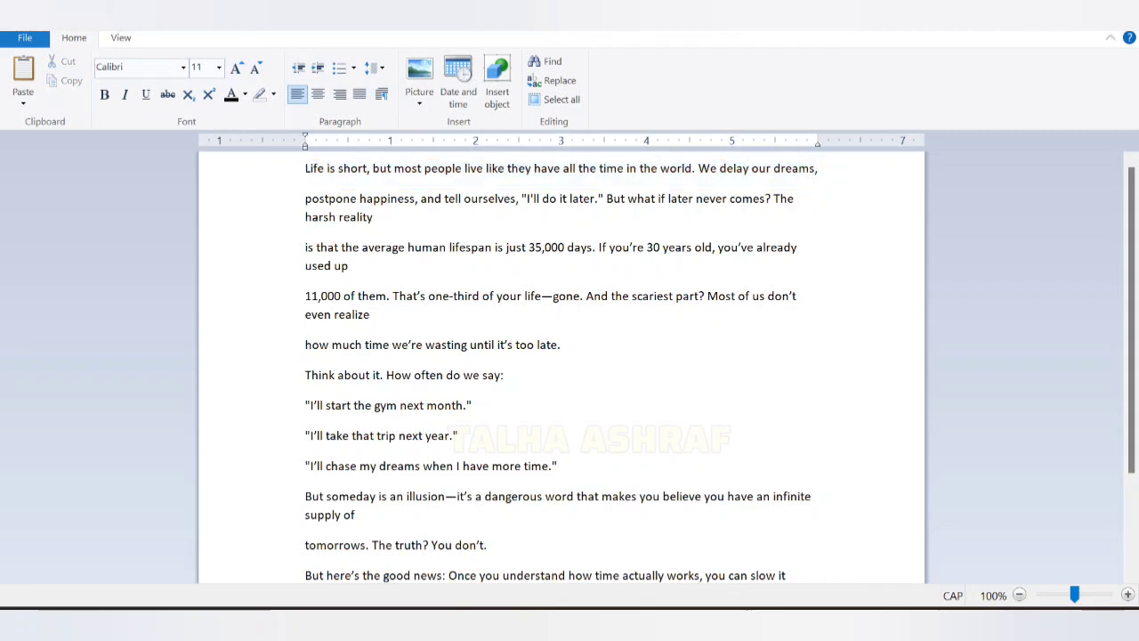
{"action": "left_click_drag", "start_coordinate": [373, 168], "coordinate": [562, 168]}
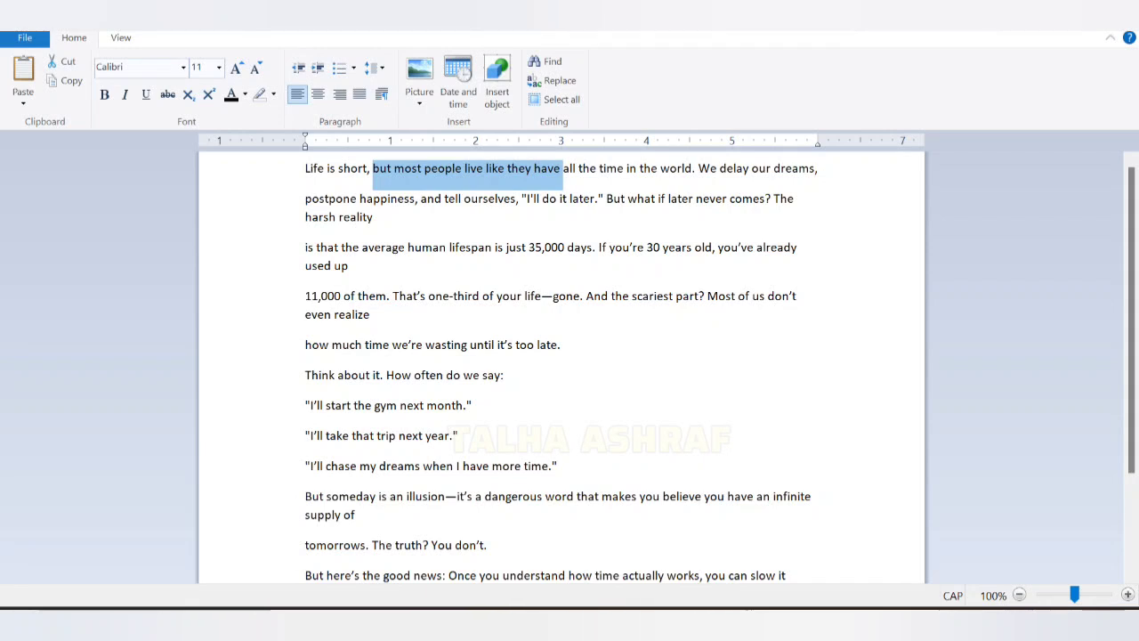
{"action": "left_click", "coordinate": [424, 169]}
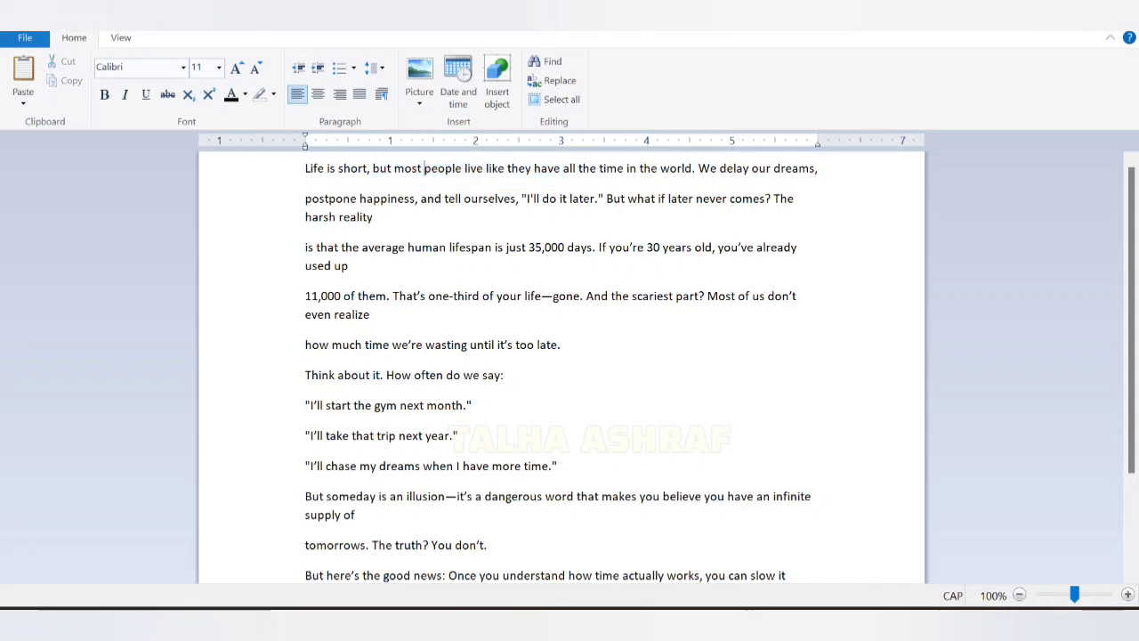
{"action": "left_click_drag", "start_coordinate": [373, 168], "coordinate": [697, 168]}
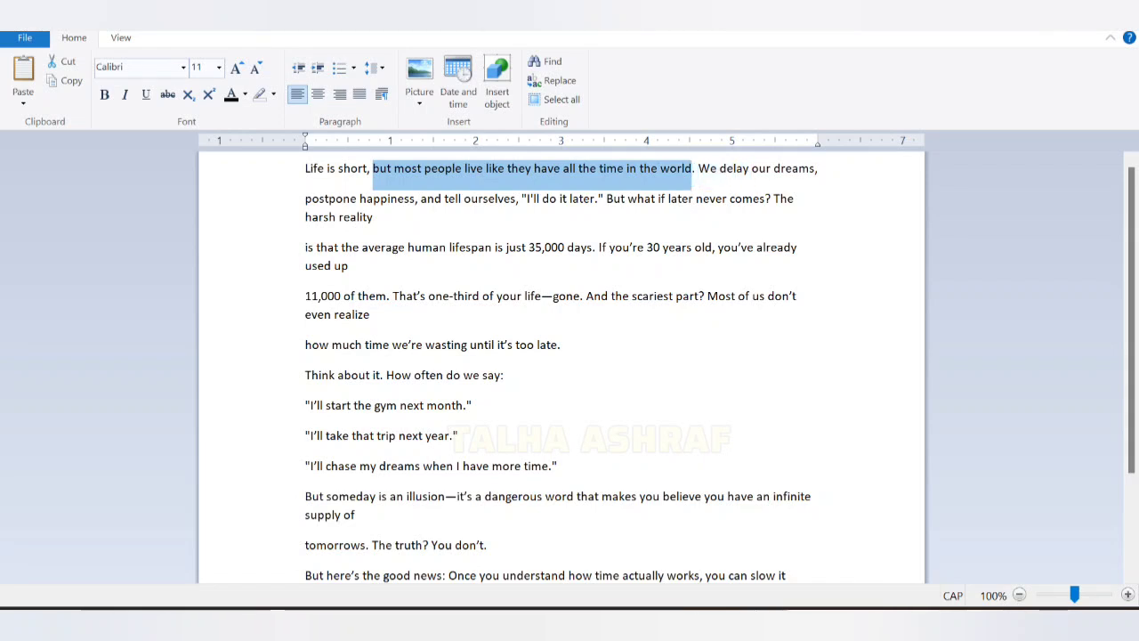
Step: Switch back to the Canva design, search the elements for LIFE again and show only the video results
{"action": "mouse_move", "coordinate": [813, 607]}
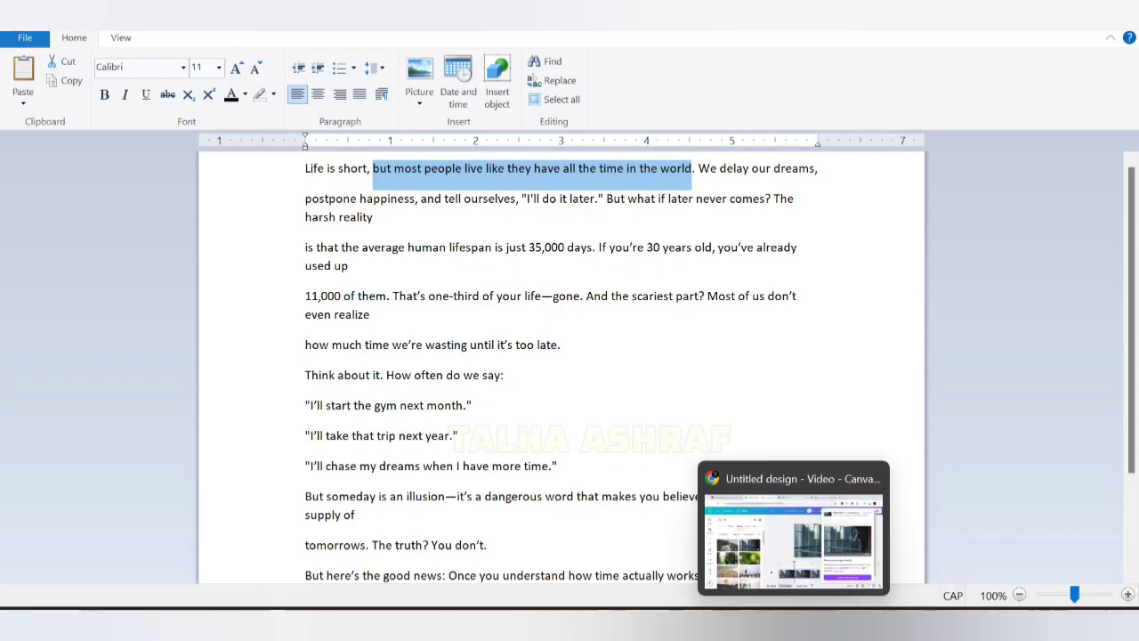
{"action": "left_click", "coordinate": [814, 561]}
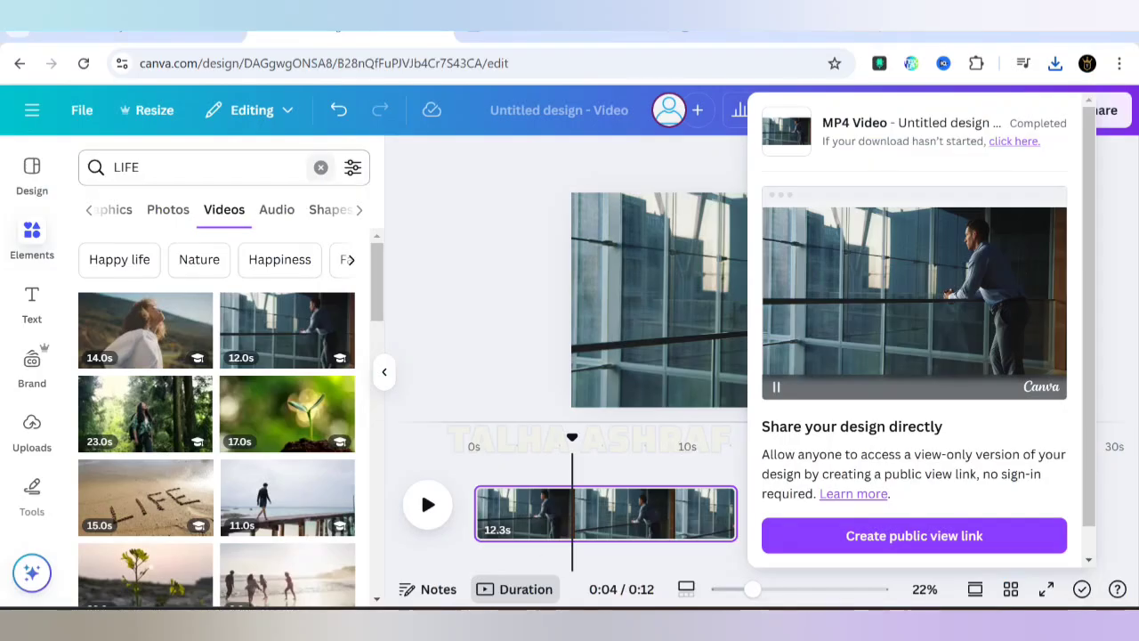
{"action": "left_click", "coordinate": [320, 168]}
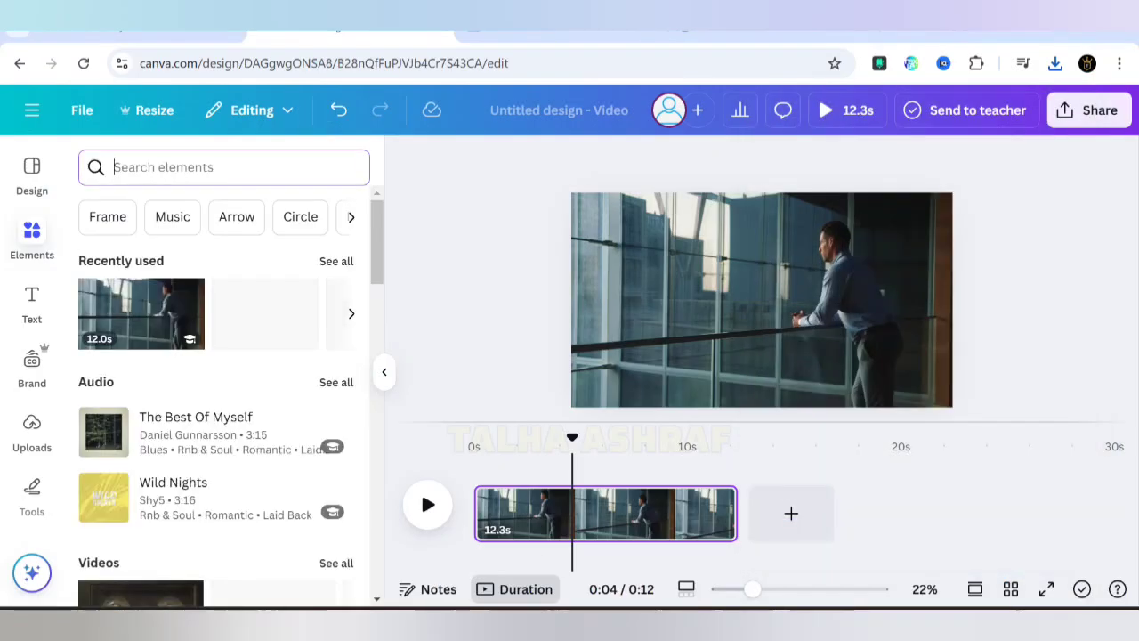
{"action": "type", "text": "LIFE"}
{"action": "key", "text": "Return"}
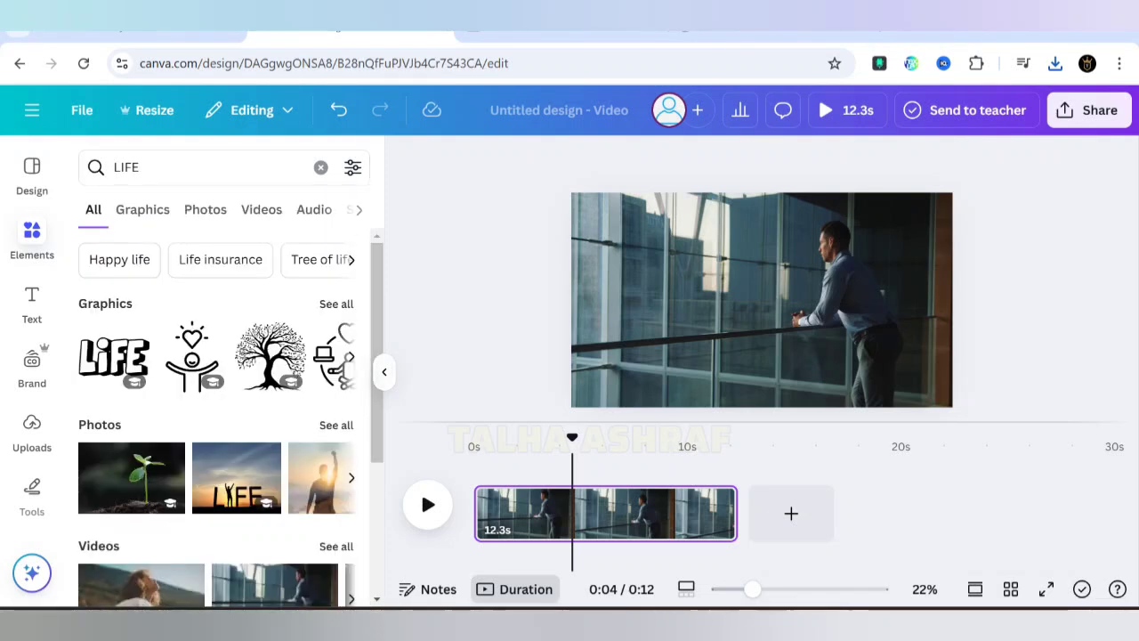
{"action": "left_click", "coordinate": [261, 209]}
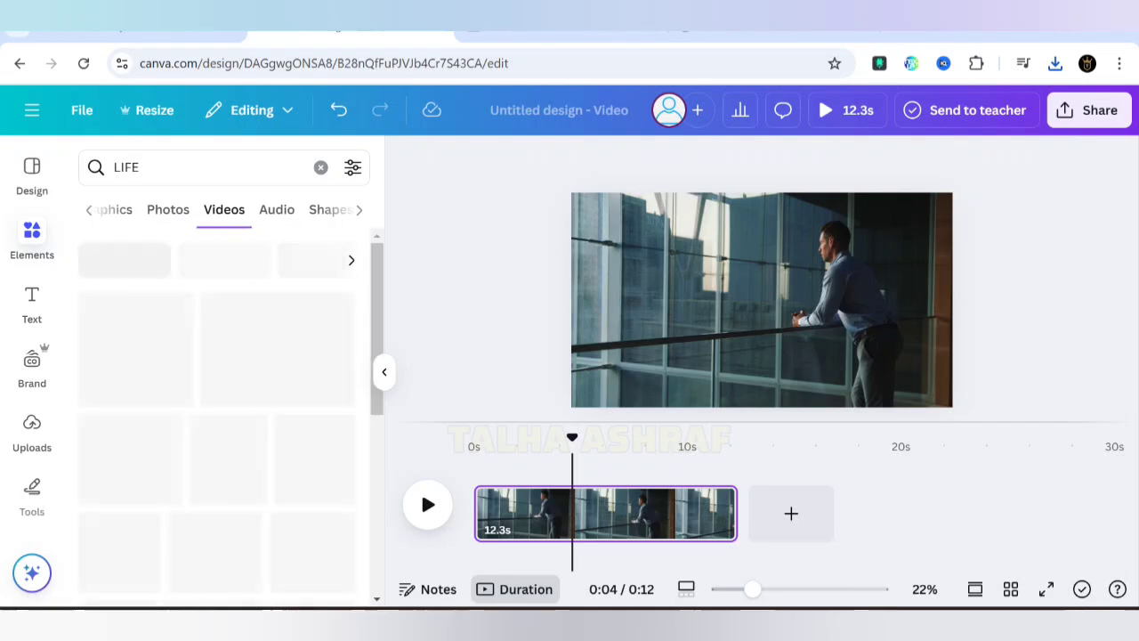
Step: Find the 7.0s clip of a city skyline at sunset among the video results and add it to the page
{"action": "left_click_drag", "start_coordinate": [376, 316], "coordinate": [377, 517]}
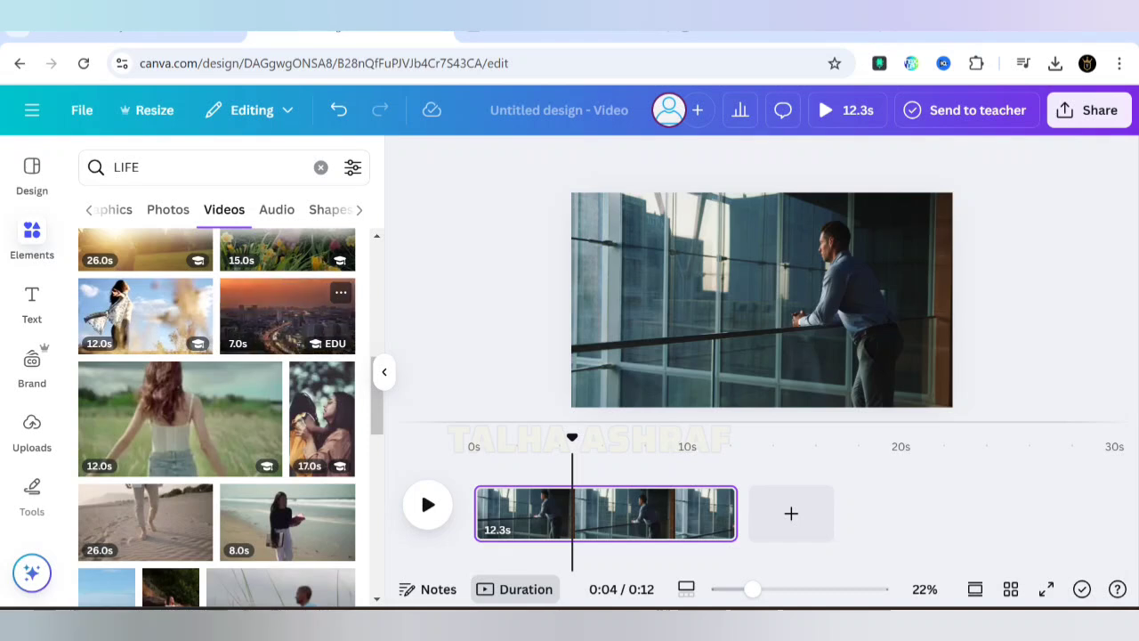
{"action": "left_click", "coordinate": [286, 316]}
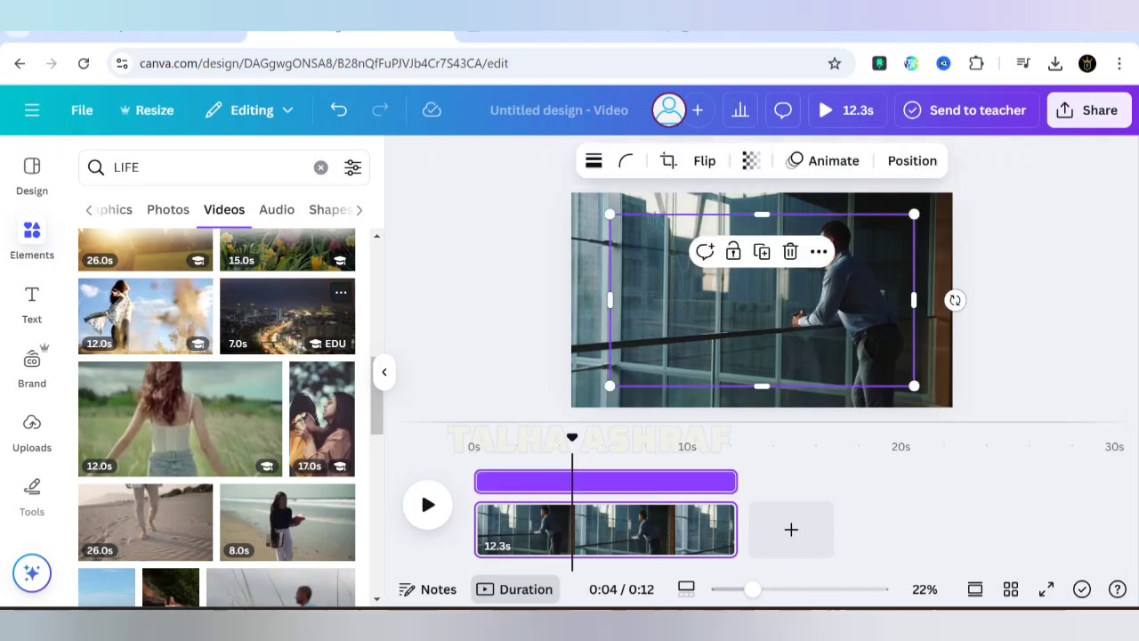
{"action": "left_click", "coordinate": [934, 374]}
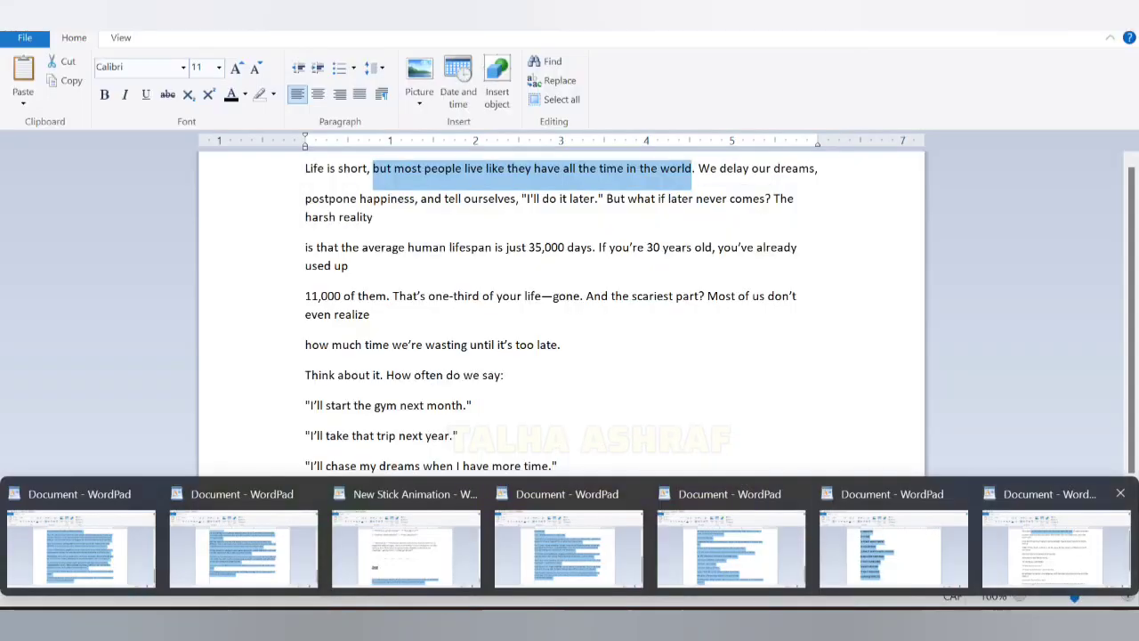
Step: Reread the highlighted phrase in the WordPad script and return to the Canva design
{"action": "left_click", "coordinate": [1056, 534]}
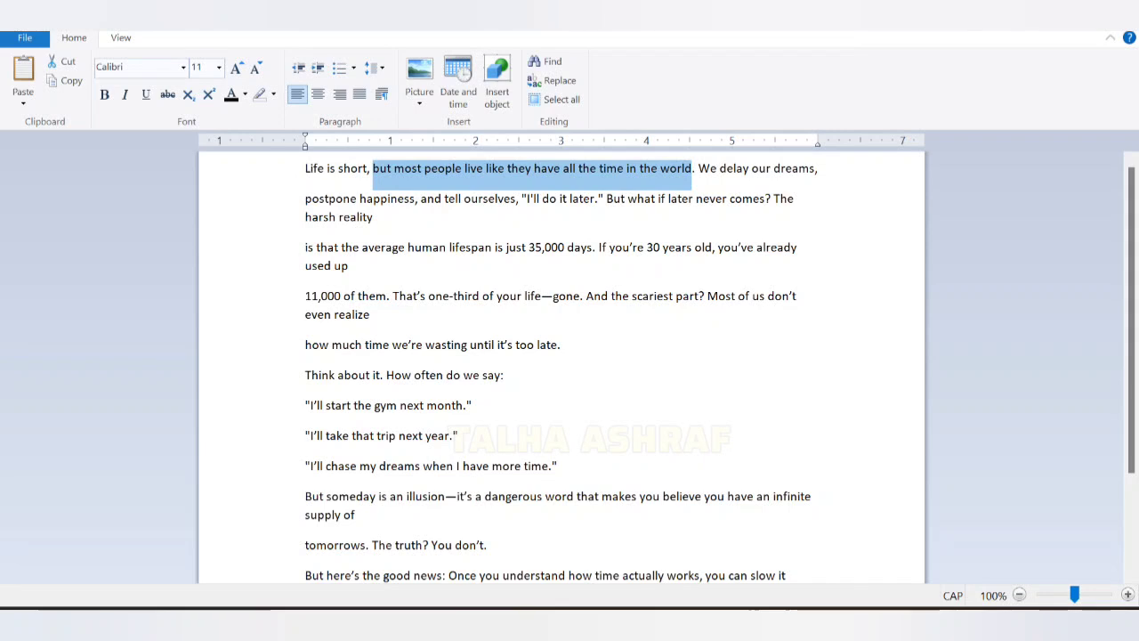
{"action": "mouse_move", "coordinate": [832, 623]}
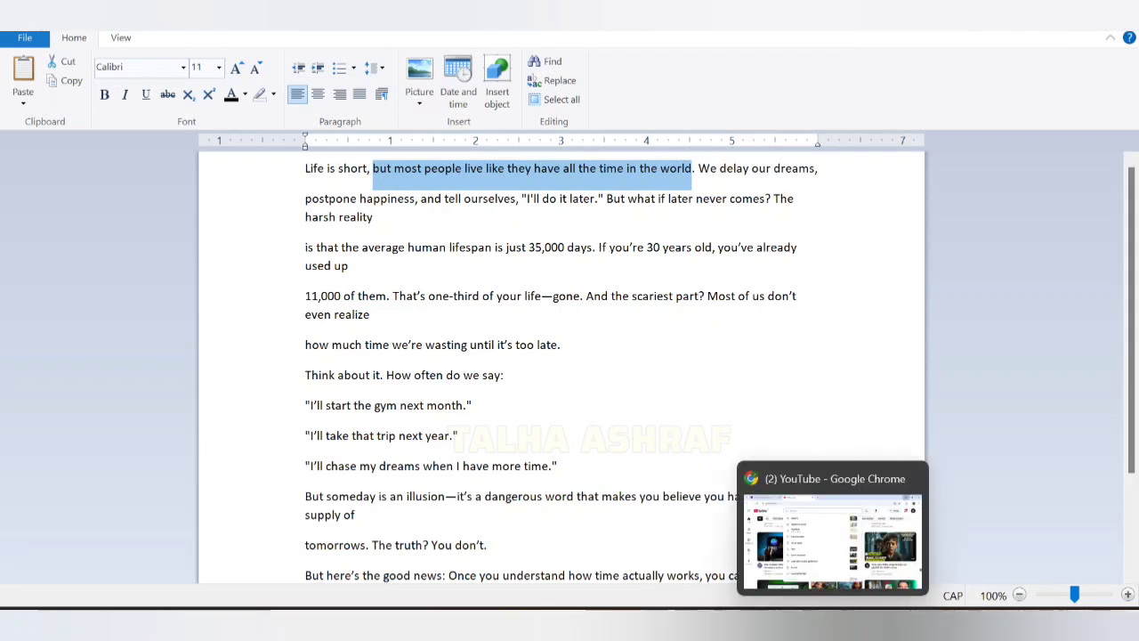
{"action": "left_click", "coordinate": [792, 623]}
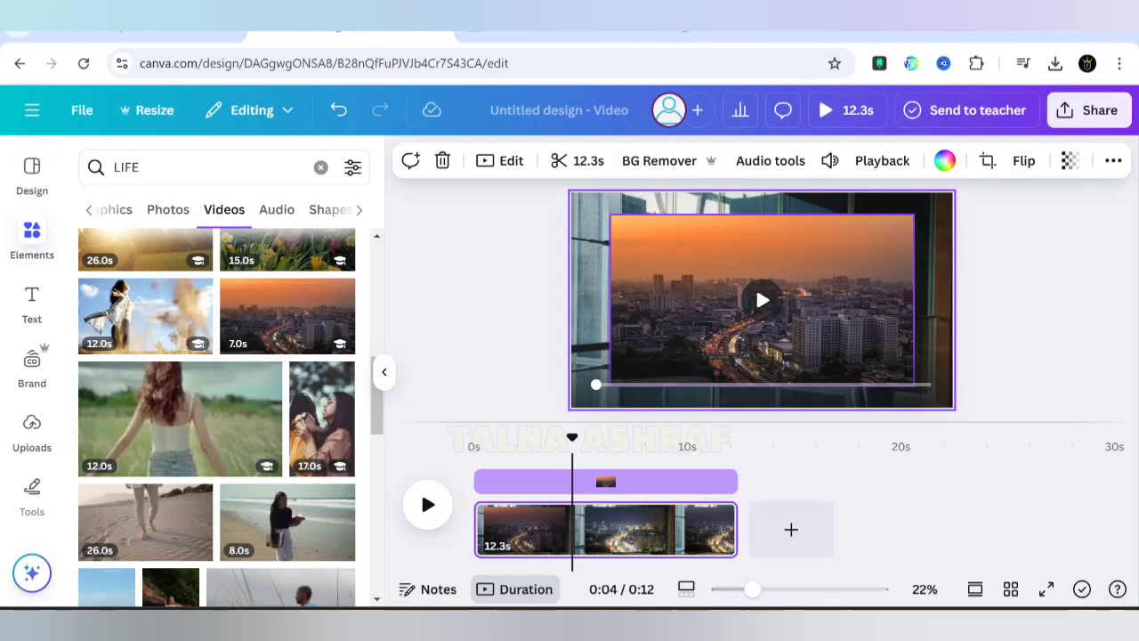
Step: Detach the railing video from the page background and delete it
{"action": "right_click", "coordinate": [592, 205]}
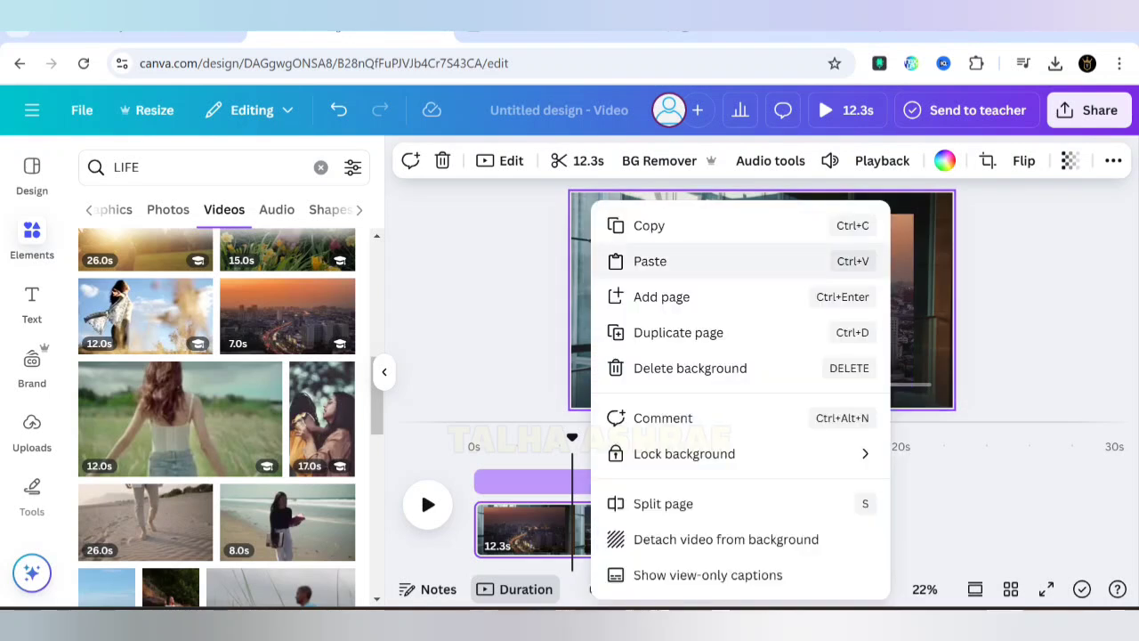
{"action": "left_click", "coordinate": [712, 540]}
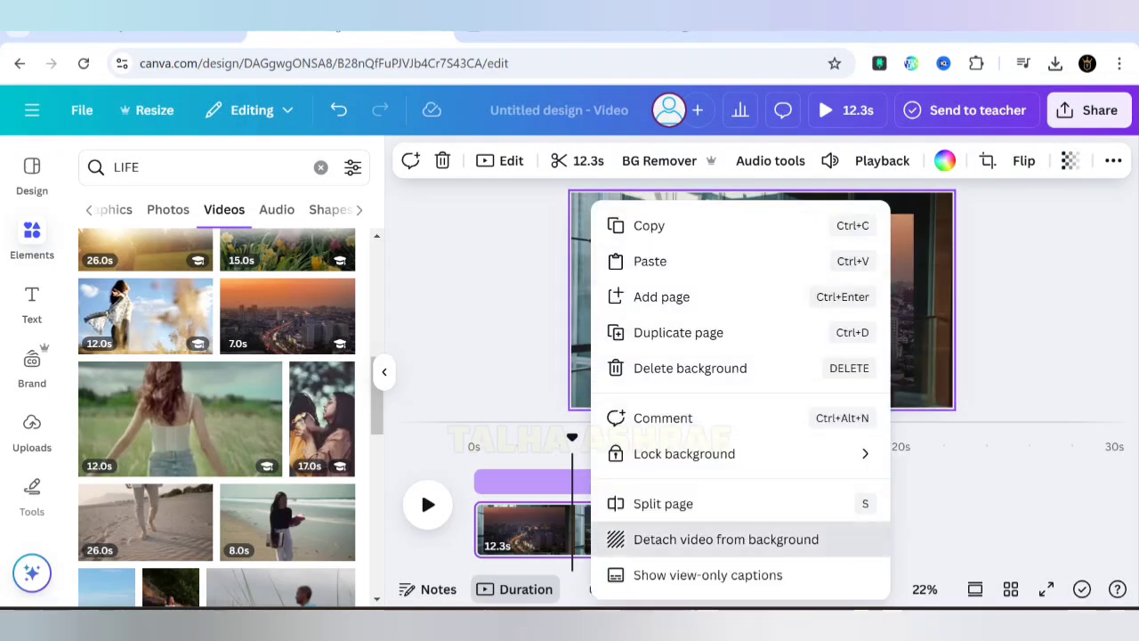
{"action": "left_click", "coordinate": [790, 258]}
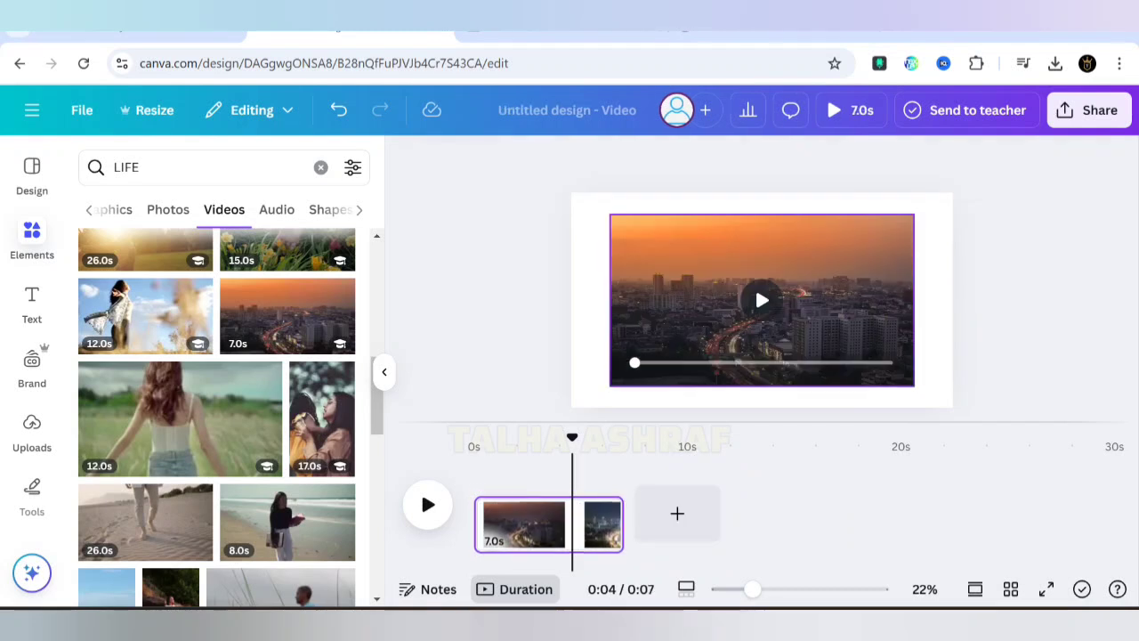
Step: Set the city skyline video as the page's background
{"action": "left_click", "coordinate": [790, 258]}
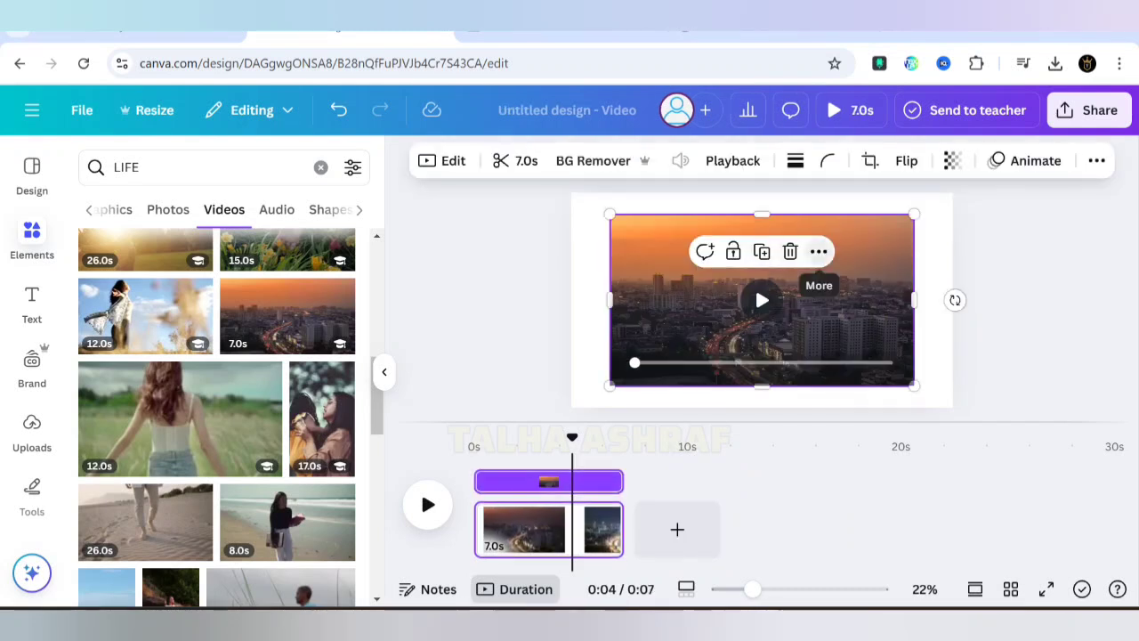
{"action": "left_click", "coordinate": [818, 252]}
{"action": "scroll", "coordinate": [935, 534], "scroll_direction": "down", "scroll_amount": 2}
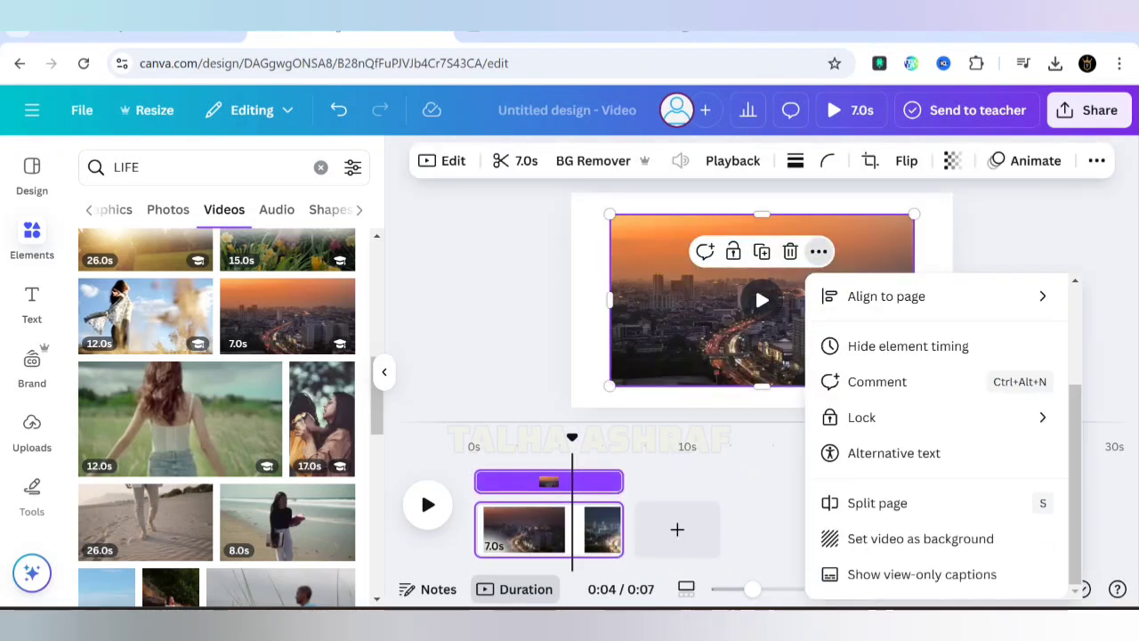
{"action": "left_click", "coordinate": [920, 539]}
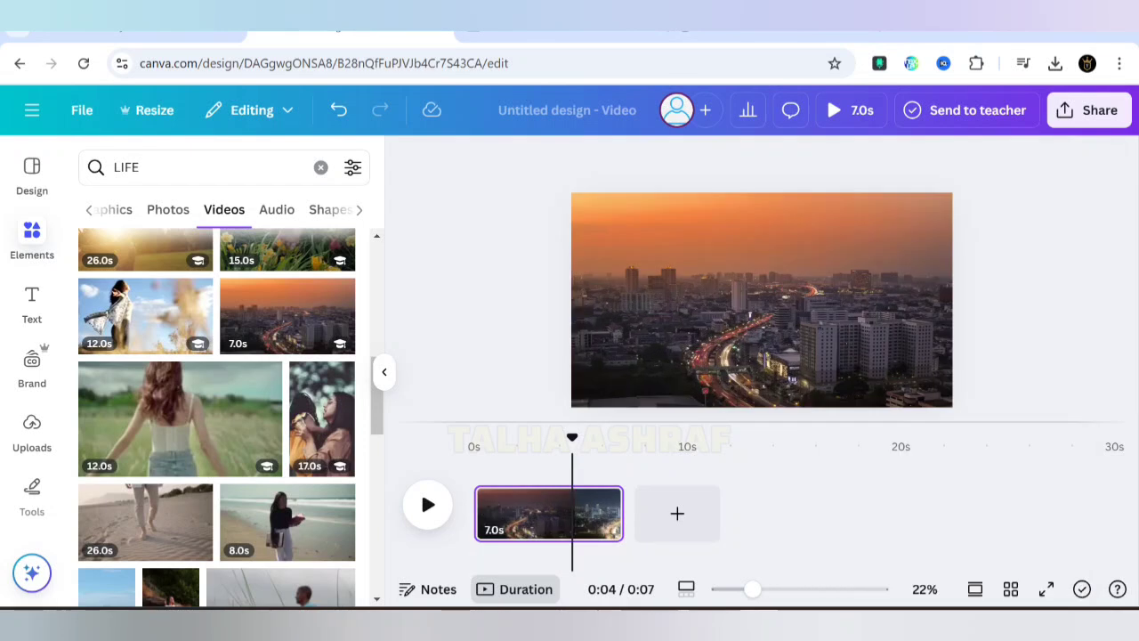
Step: Download the design with the city skyline clip as an MP4 Video at 1080p (HD) quality
{"action": "left_click", "coordinate": [1087, 110]}
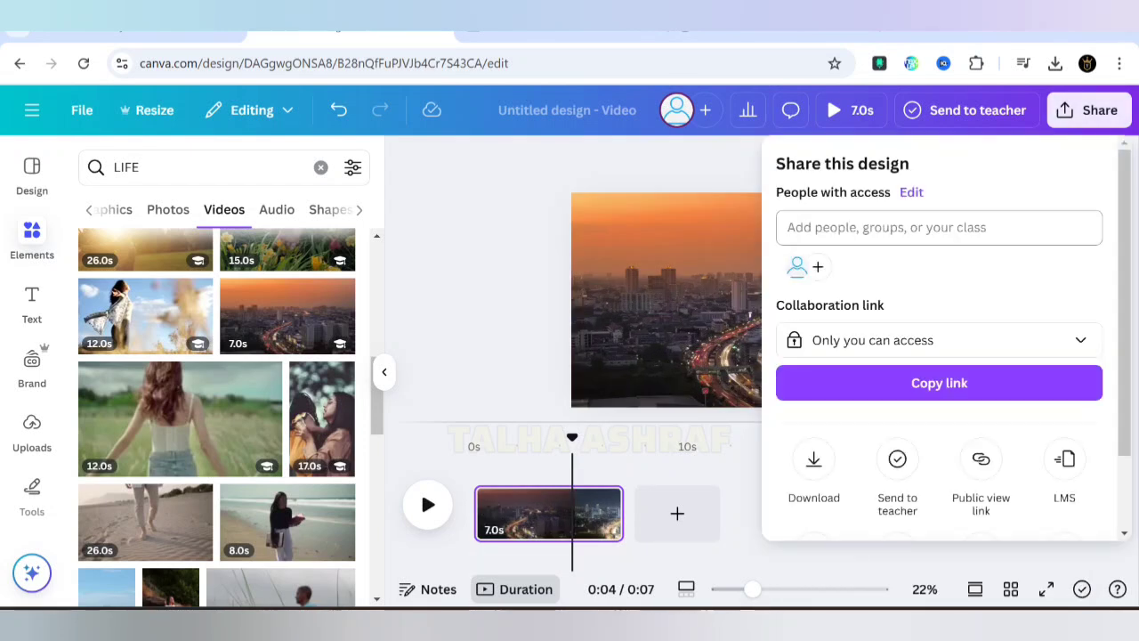
{"action": "left_click", "coordinate": [814, 458]}
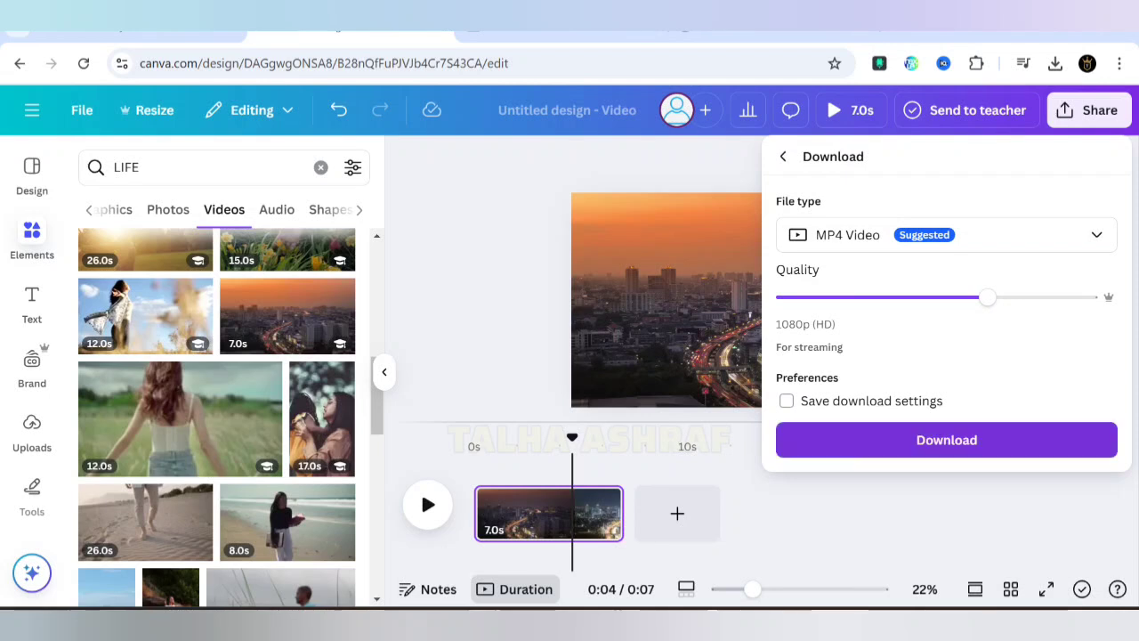
{"action": "left_click", "coordinate": [946, 440]}
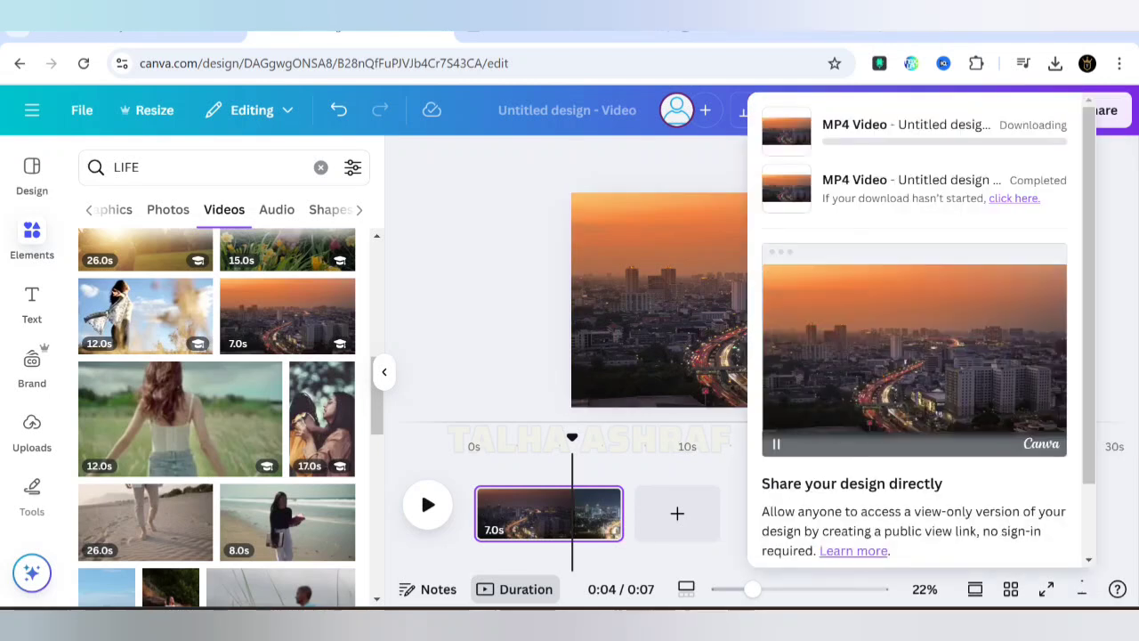
Step: Highlight "We delay our dreams" in the WordPad script and return to the Canva design
{"action": "mouse_move", "coordinate": [898, 608]}
{"action": "left_click", "coordinate": [1056, 548]}
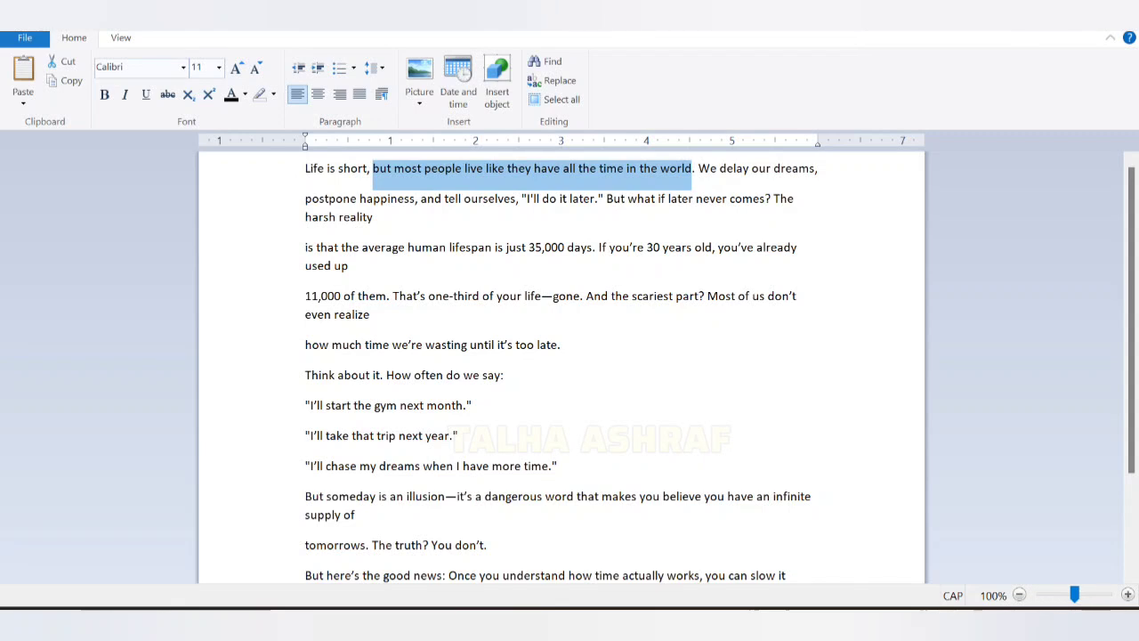
{"action": "left_click_drag", "start_coordinate": [699, 169], "coordinate": [814, 168]}
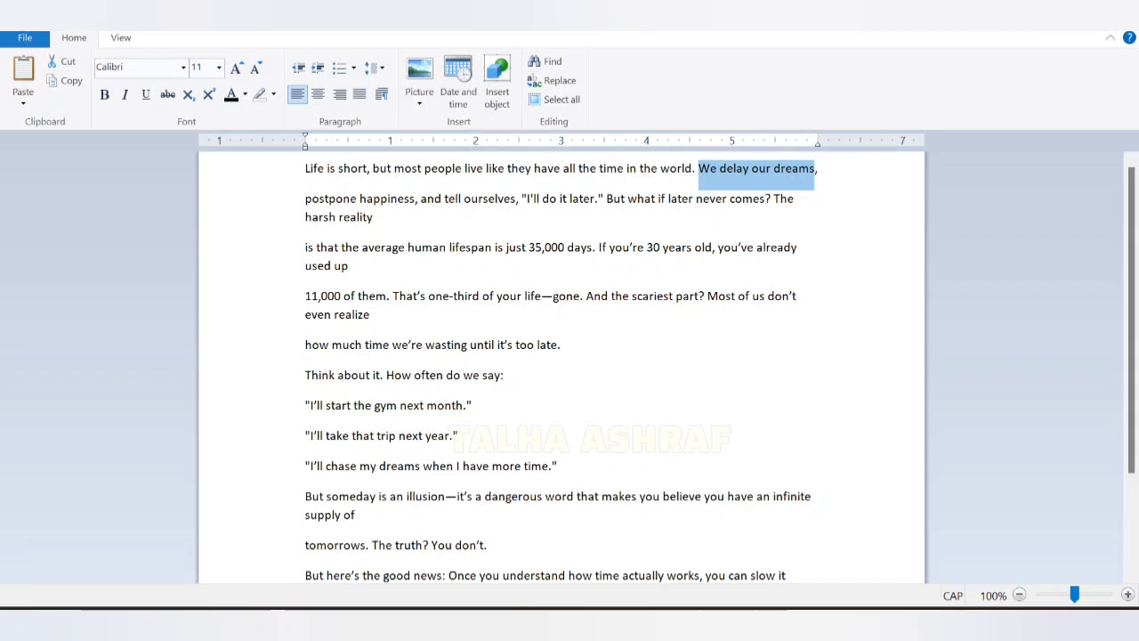
{"action": "mouse_move", "coordinate": [794, 628]}
{"action": "left_click", "coordinate": [793, 539]}
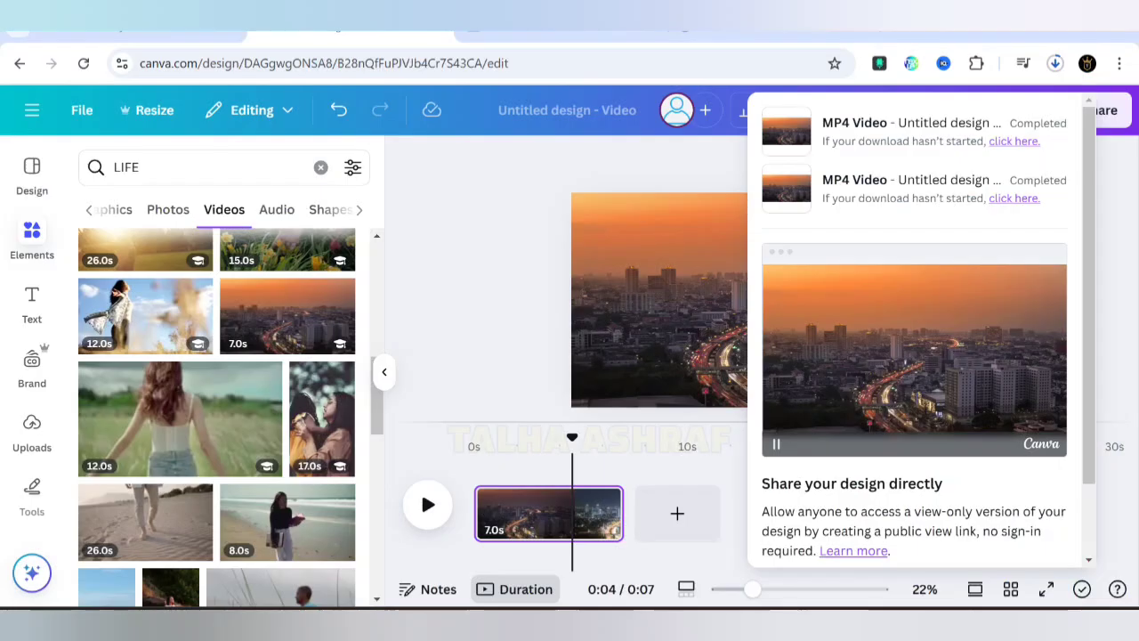
Step: Search the elements library for DREAMS and show all matching videos
{"action": "left_click", "coordinate": [320, 167]}
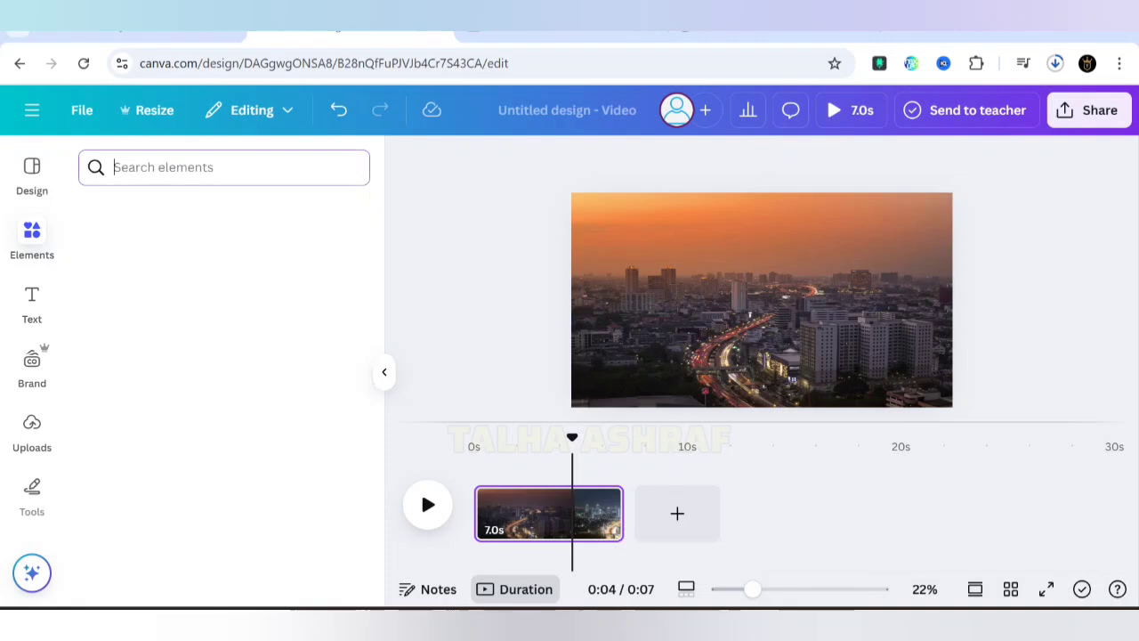
{"action": "type", "text": "DREAMS"}
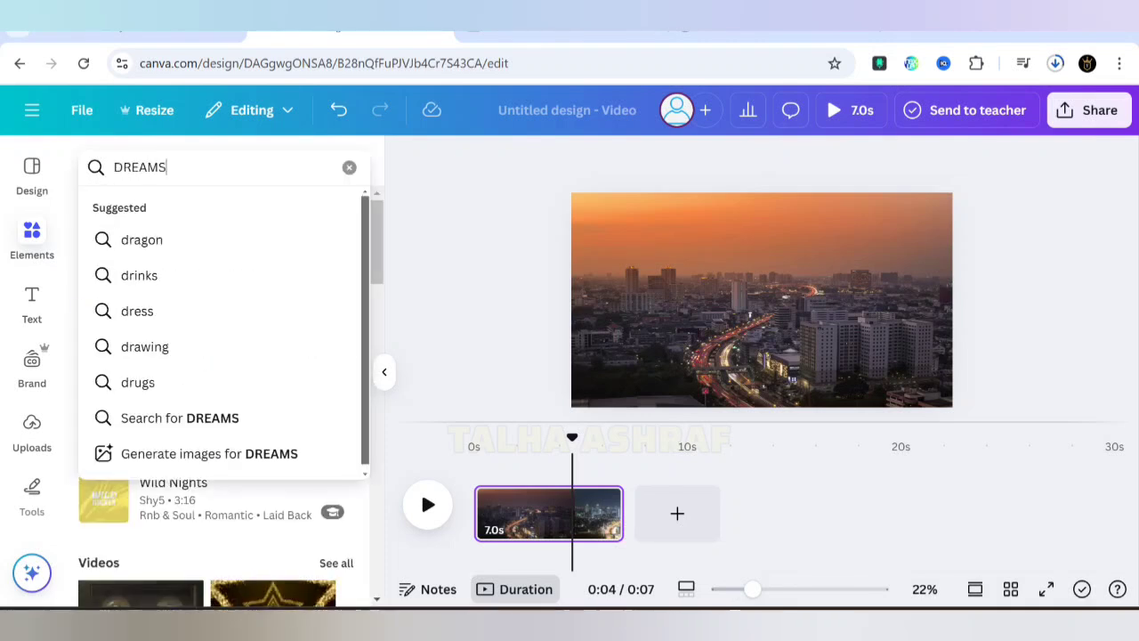
{"action": "key", "text": "Return"}
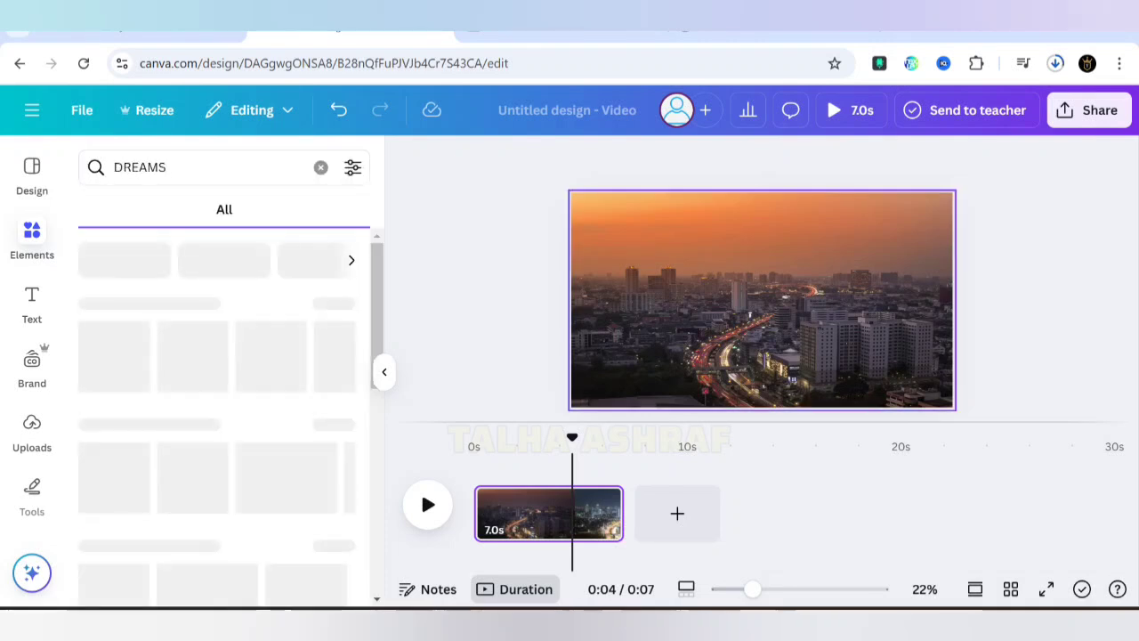
{"action": "key", "text": "alt+Tab"}
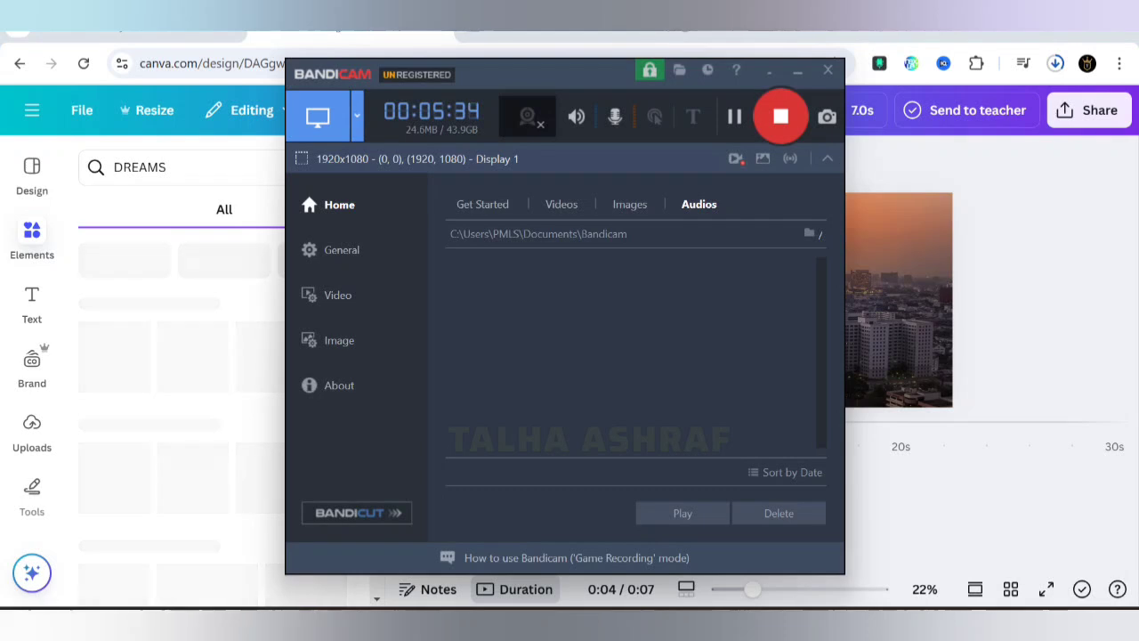
{"action": "key", "text": "super+Down"}
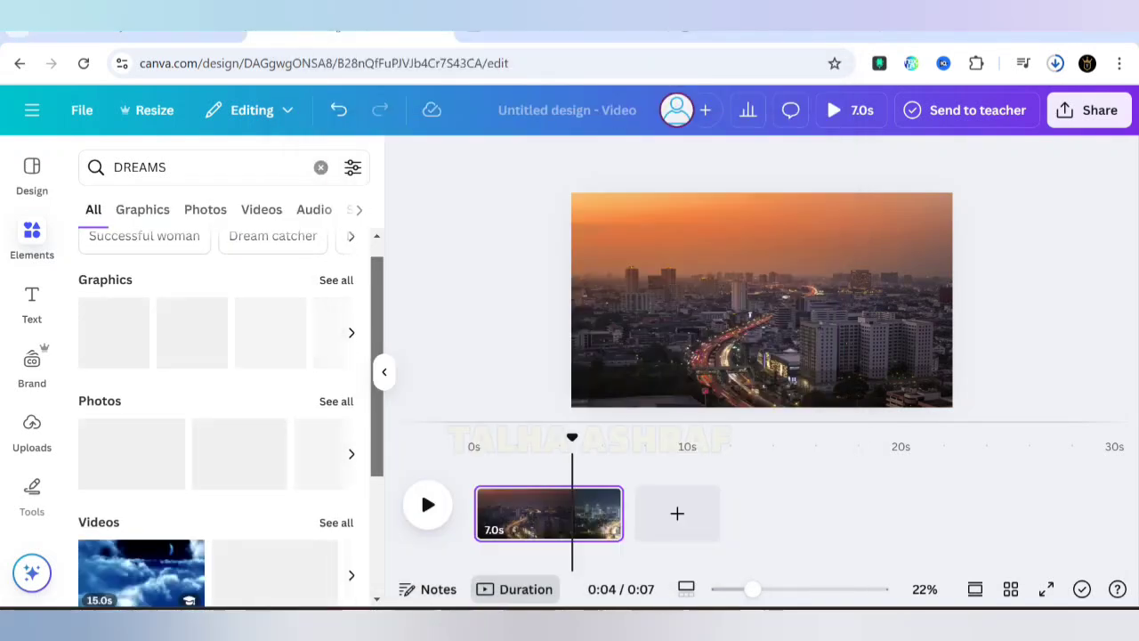
{"action": "scroll", "coordinate": [218, 410], "scroll_direction": "down", "scroll_amount": 2}
{"action": "left_click_drag", "start_coordinate": [378, 453], "coordinate": [377, 472]}
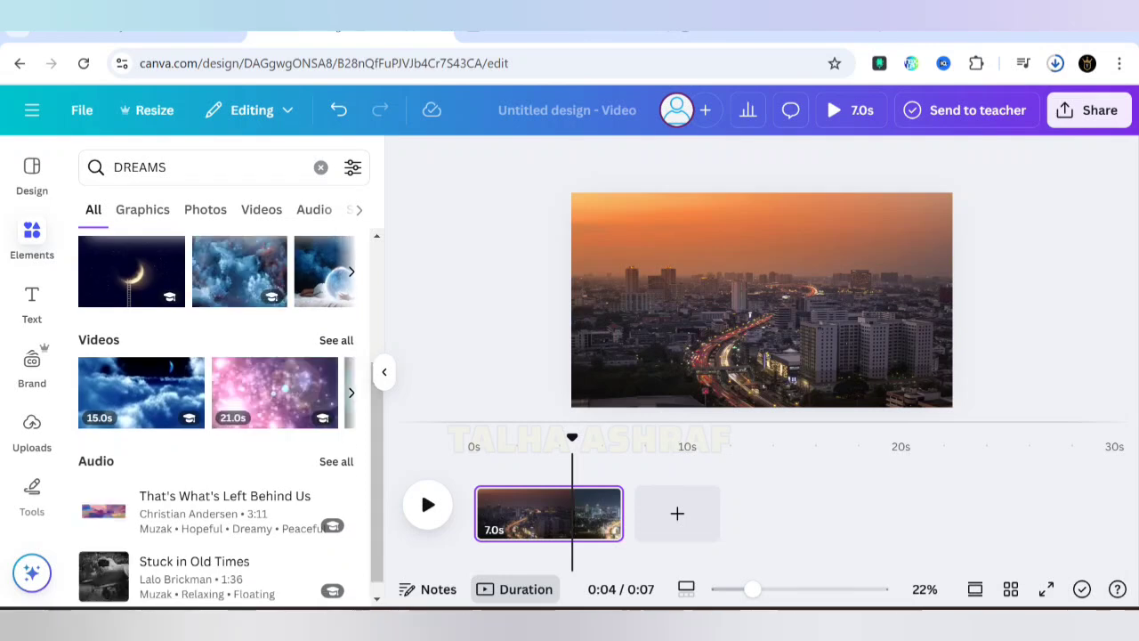
{"action": "left_click", "coordinate": [337, 340]}
Step: Look through the DREAMS video results for a clip that suits the script phrase about delaying dreams
{"action": "left_click_drag", "start_coordinate": [378, 320], "coordinate": [377, 406]}
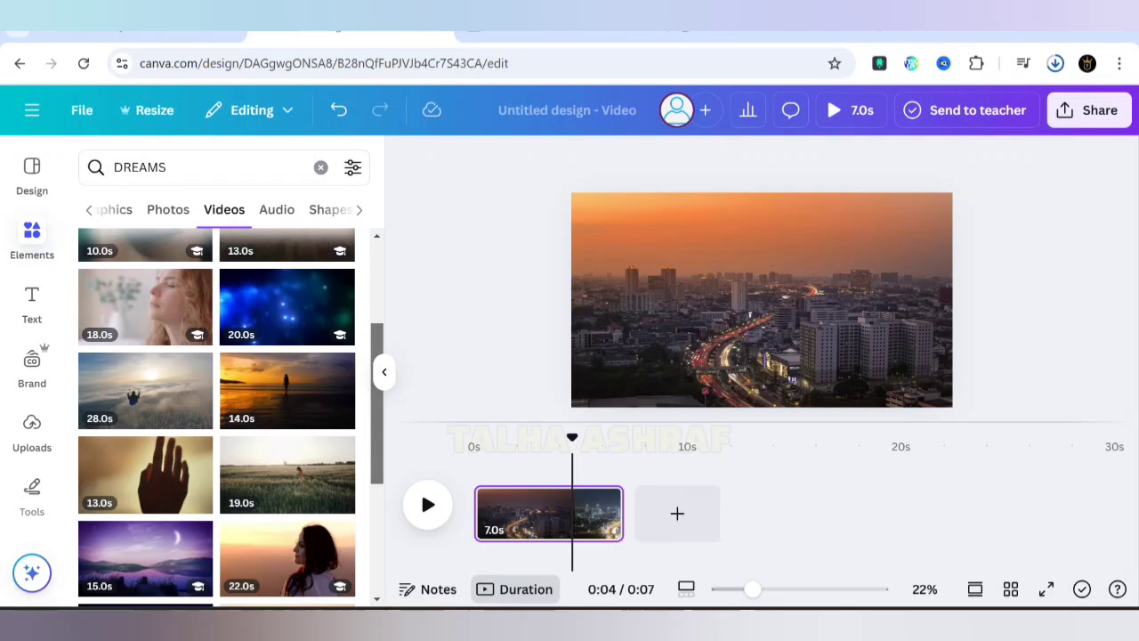
{"action": "scroll", "coordinate": [216, 418], "scroll_direction": "down", "scroll_amount": 2}
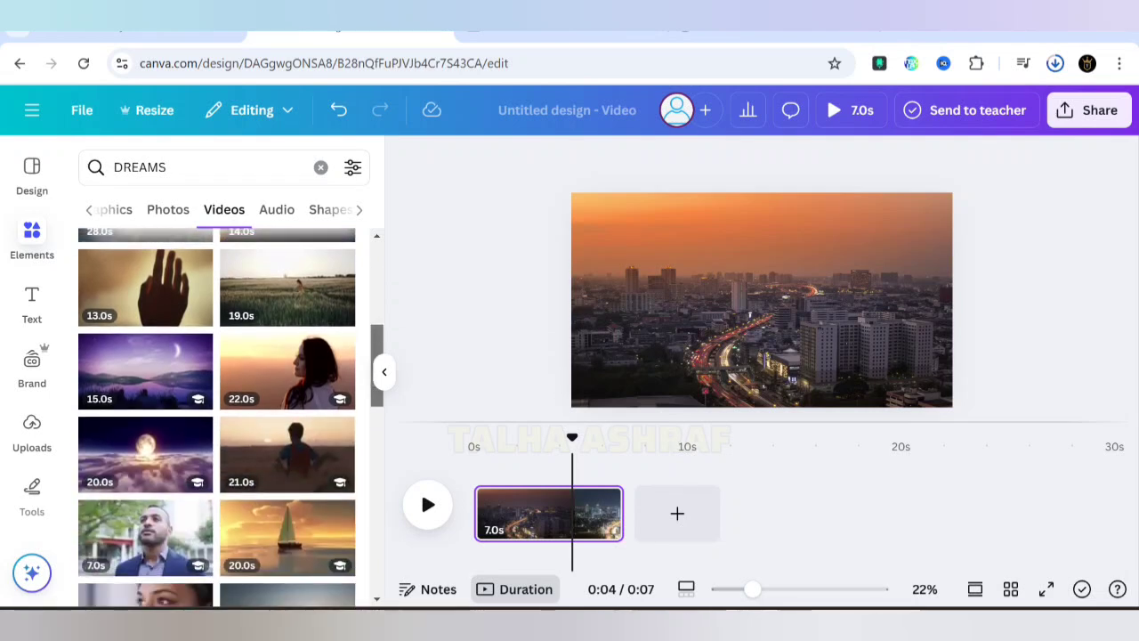
{"action": "key", "text": "alt+Tab"}
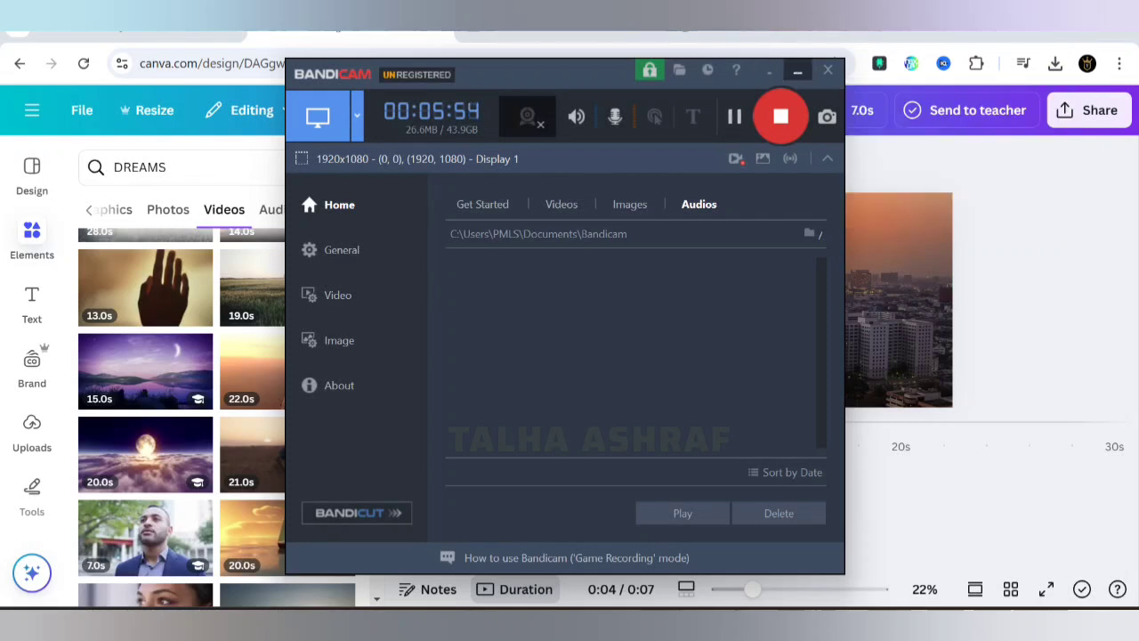
{"action": "left_click", "coordinate": [798, 70]}
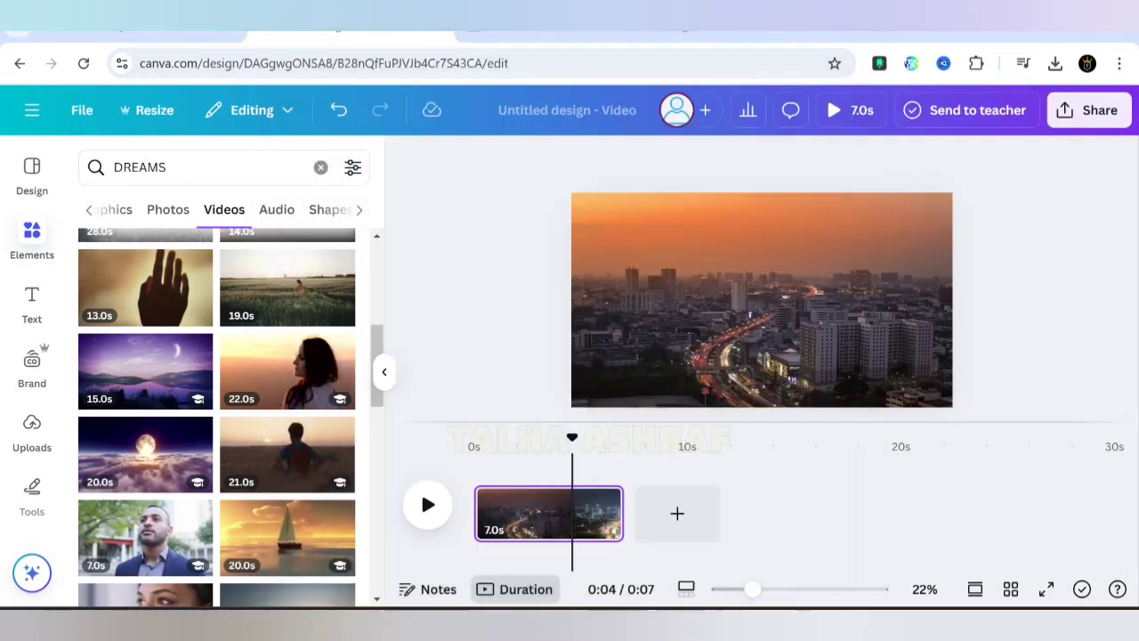
{"action": "scroll", "coordinate": [216, 410], "scroll_direction": "down", "scroll_amount": 1}
{"action": "scroll", "coordinate": [216, 409], "scroll_direction": "down", "scroll_amount": 4}
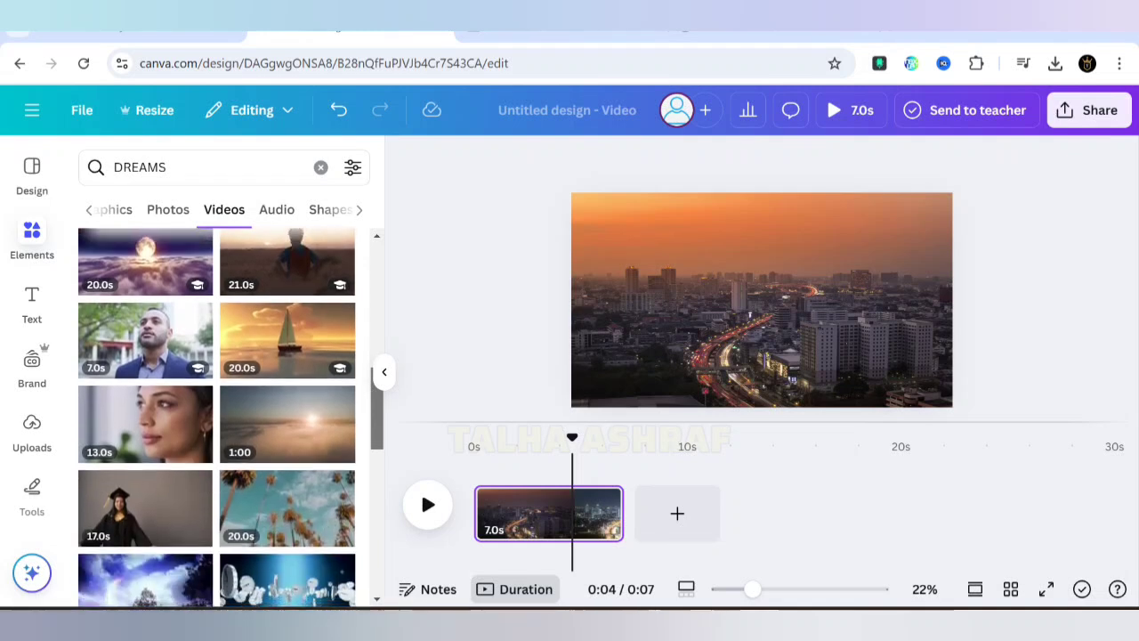
{"action": "scroll", "coordinate": [217, 410], "scroll_direction": "up", "scroll_amount": 4}
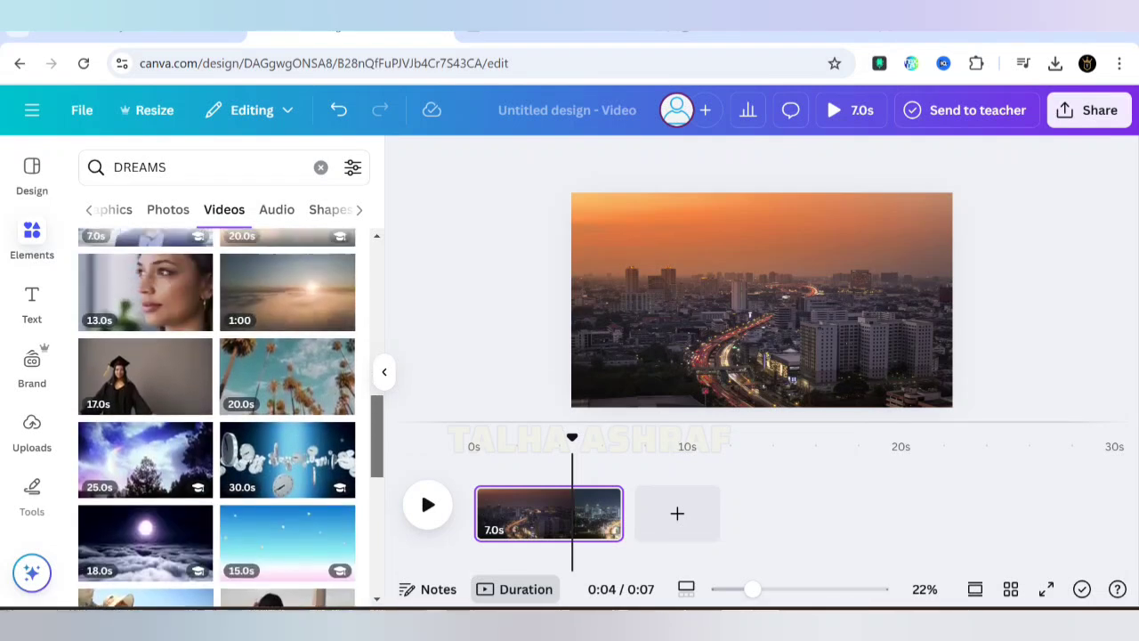
{"action": "scroll", "coordinate": [216, 409], "scroll_direction": "down", "scroll_amount": 6}
{"action": "scroll", "coordinate": [216, 409], "scroll_direction": "up", "scroll_amount": 1}
{"action": "left_click_drag", "start_coordinate": [377, 489], "coordinate": [378, 368]}
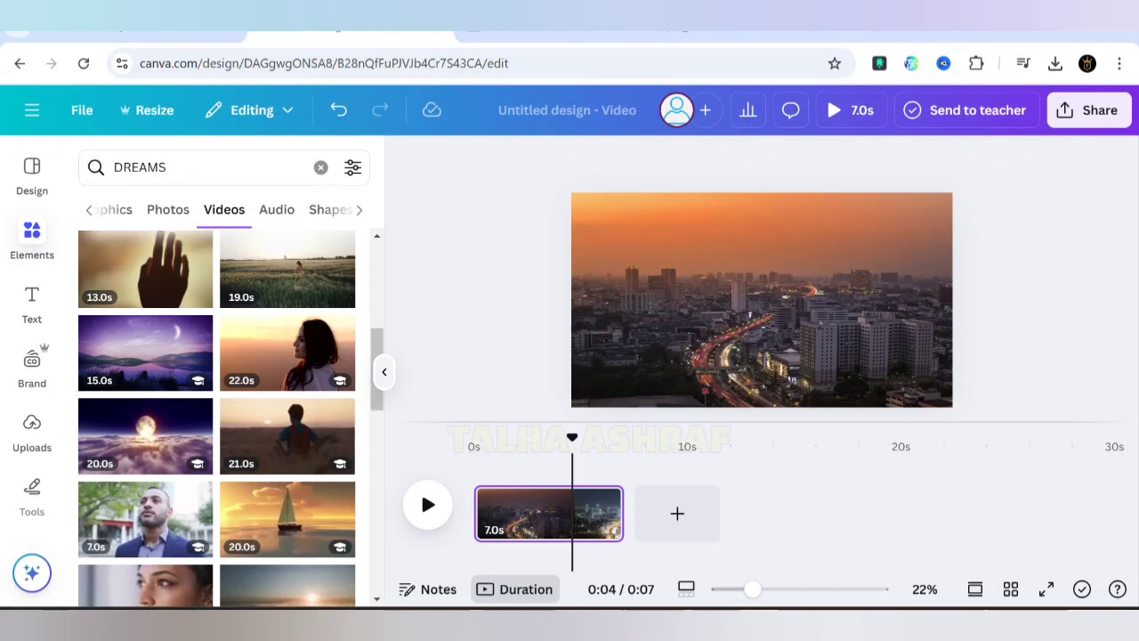
{"action": "left_click", "coordinate": [383, 372]}
{"action": "left_click", "coordinate": [32, 174]}
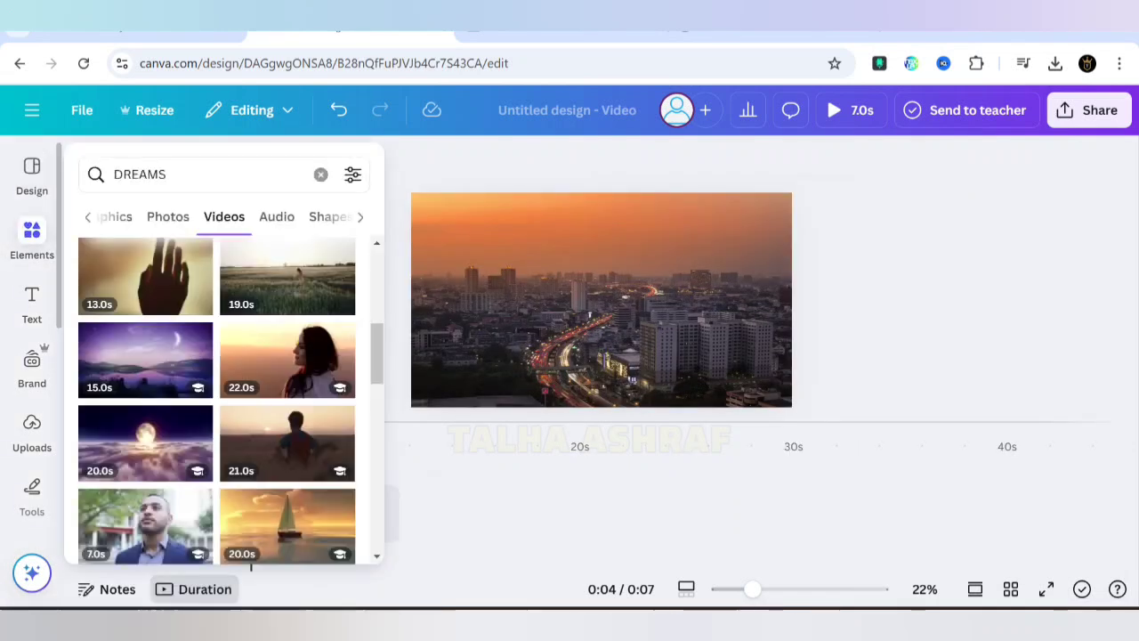
{"action": "left_click", "coordinate": [32, 239]}
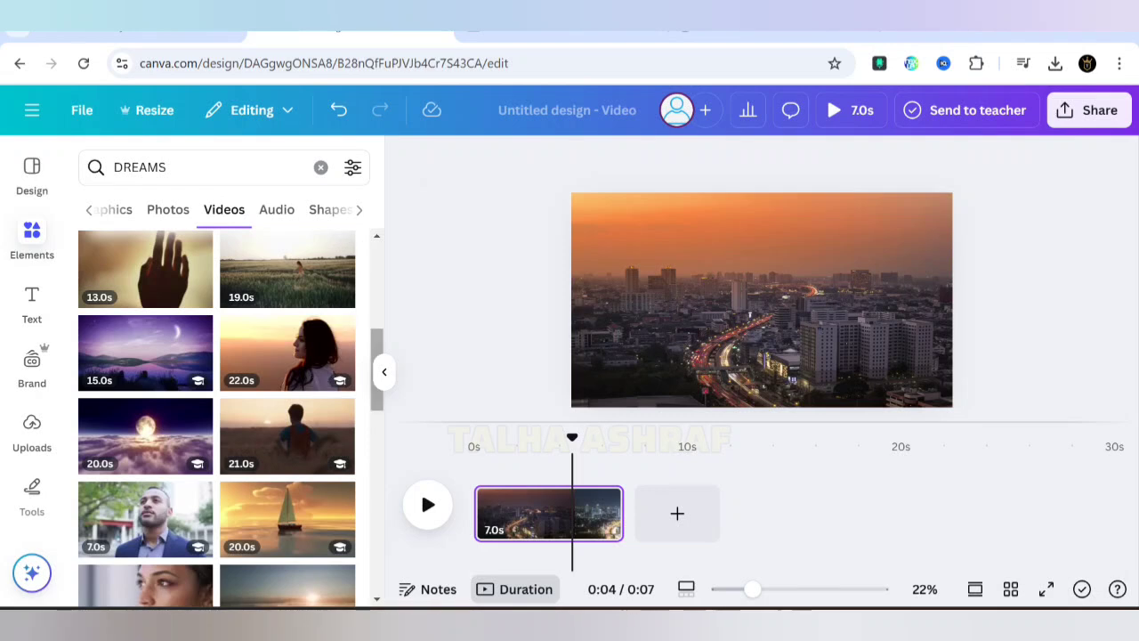
Step: Add the 14.0s video of a silhouetted figure on a sunset beach and delete the city skyline background
{"action": "scroll", "coordinate": [216, 413], "scroll_direction": "down", "scroll_amount": 2}
{"action": "left_click_drag", "start_coordinate": [377, 392], "coordinate": [376, 311]}
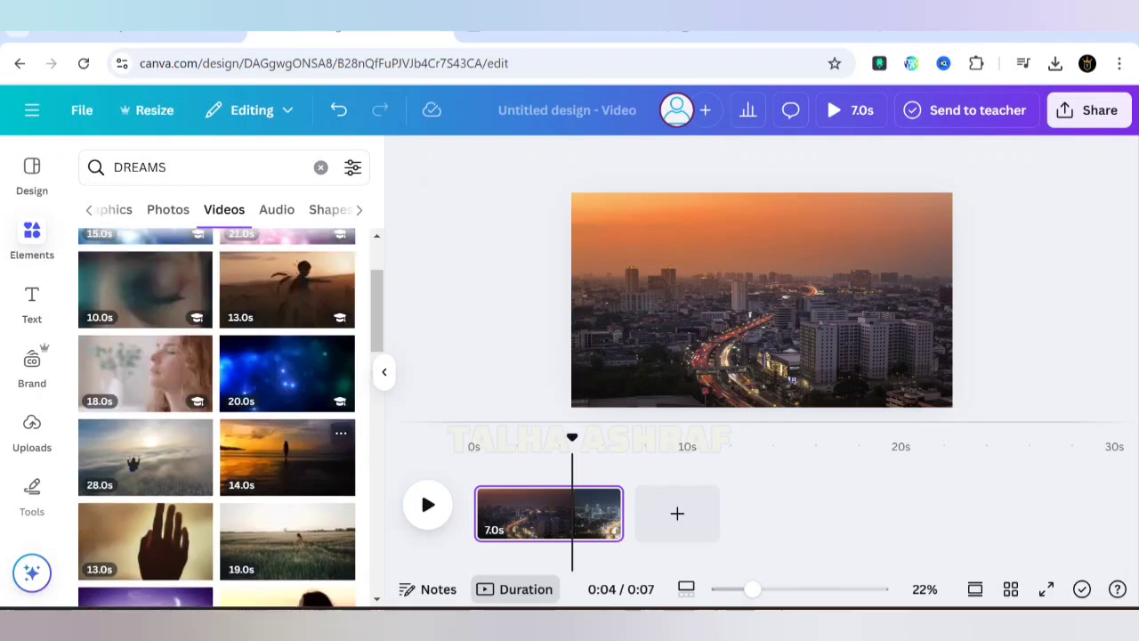
{"action": "left_click", "coordinate": [286, 457]}
{"action": "left_click", "coordinate": [591, 301]}
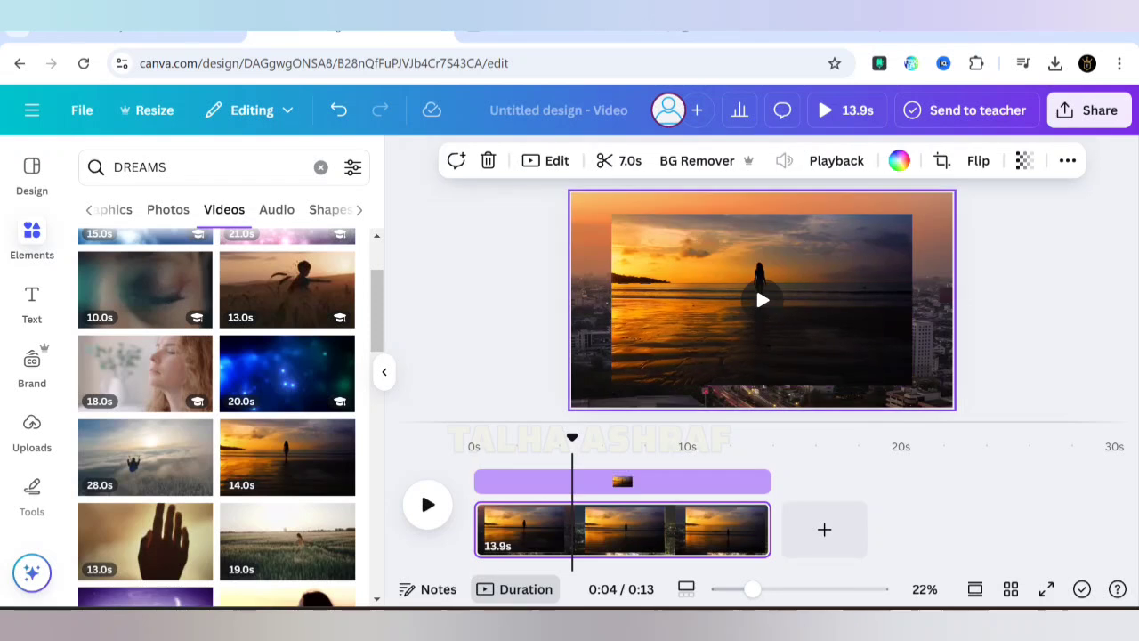
{"action": "right_click", "coordinate": [584, 401]}
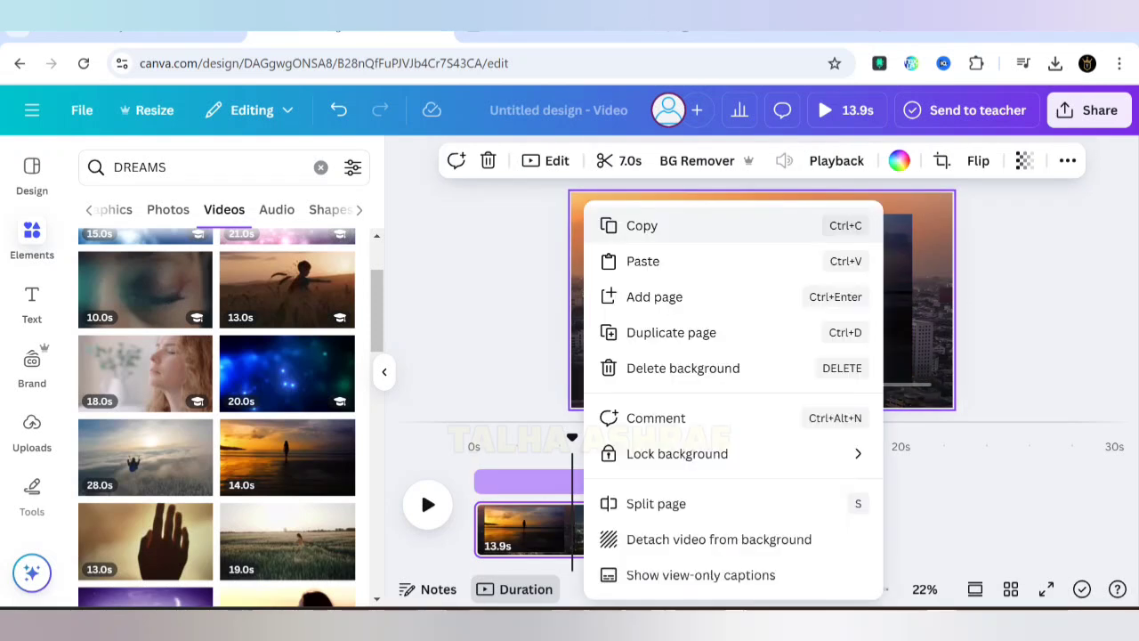
{"action": "left_click", "coordinate": [682, 367]}
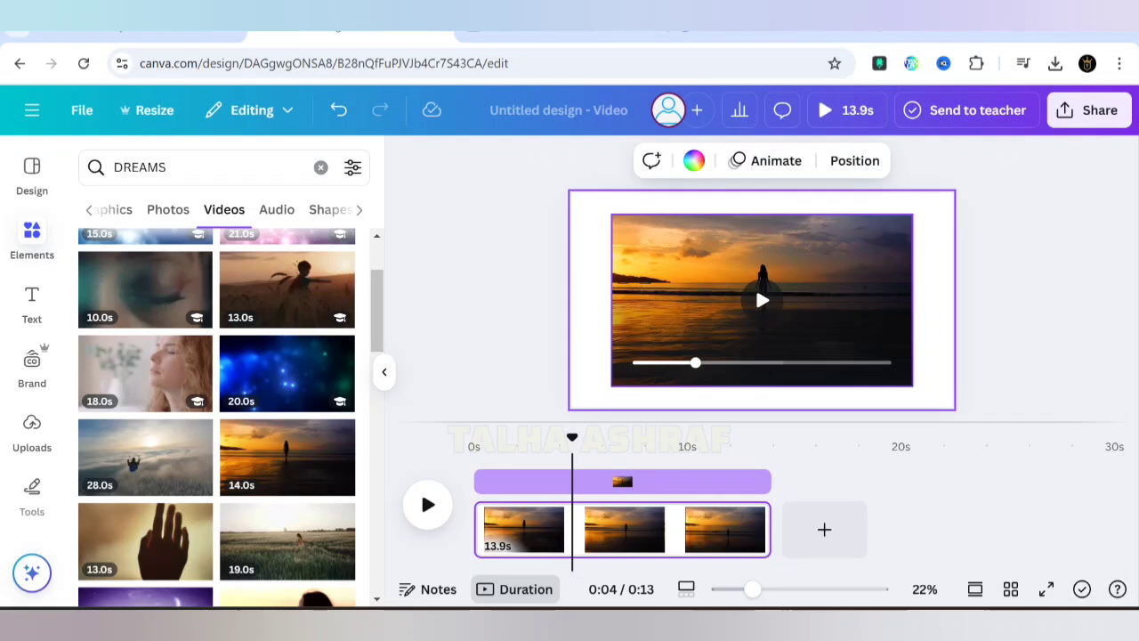
Step: Set the sunset beach video as the page's background
{"action": "left_click", "coordinate": [696, 329]}
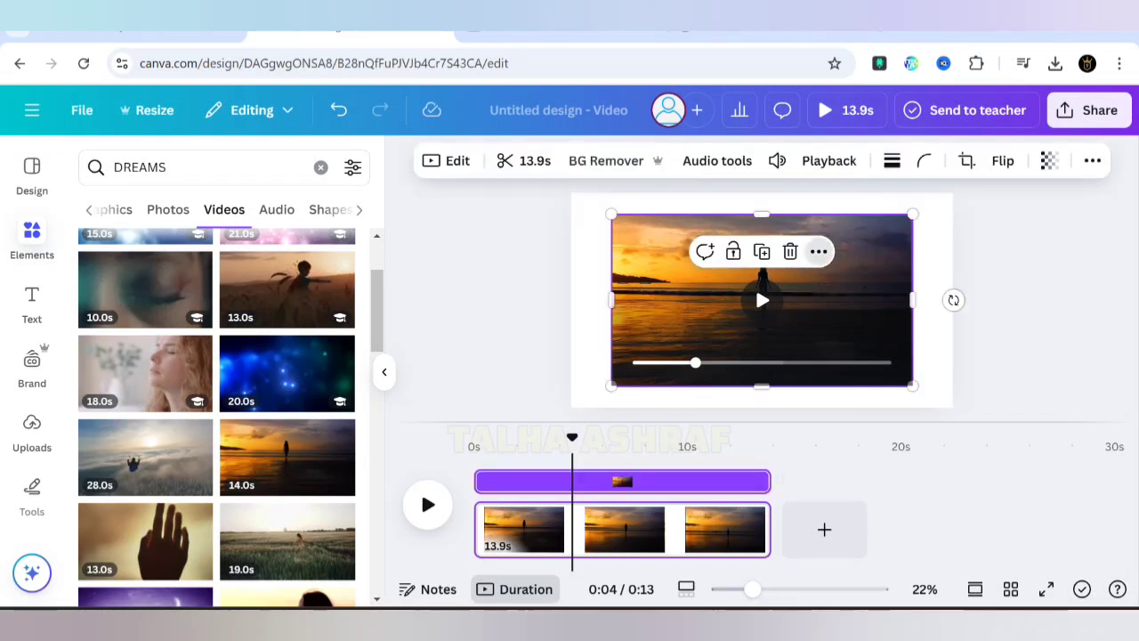
{"action": "left_click", "coordinate": [819, 252]}
{"action": "scroll", "coordinate": [935, 534], "scroll_direction": "down", "scroll_amount": 2}
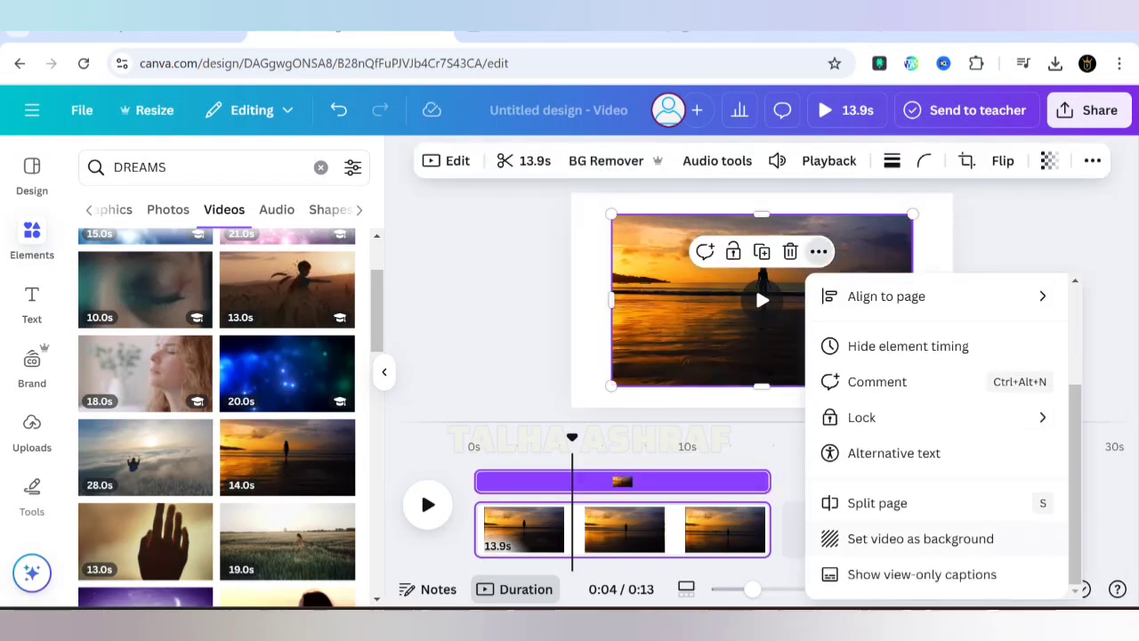
{"action": "left_click", "coordinate": [920, 538]}
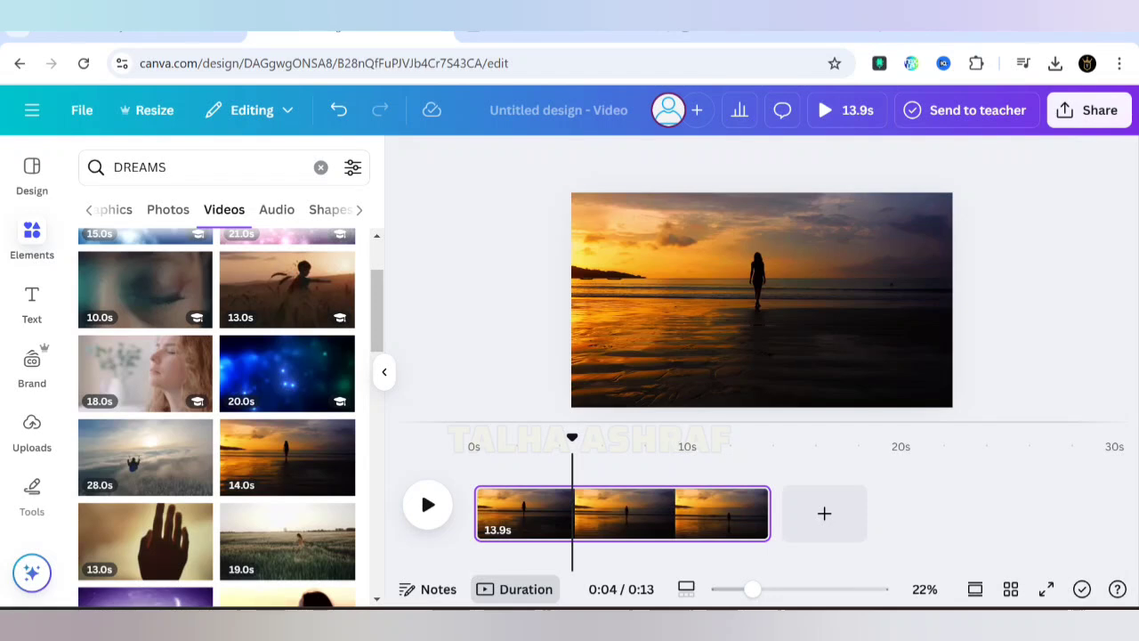
Step: Download the design with the sunset beach clip as an MP4 Video at 1080p (HD) quality
{"action": "left_click", "coordinate": [1088, 110]}
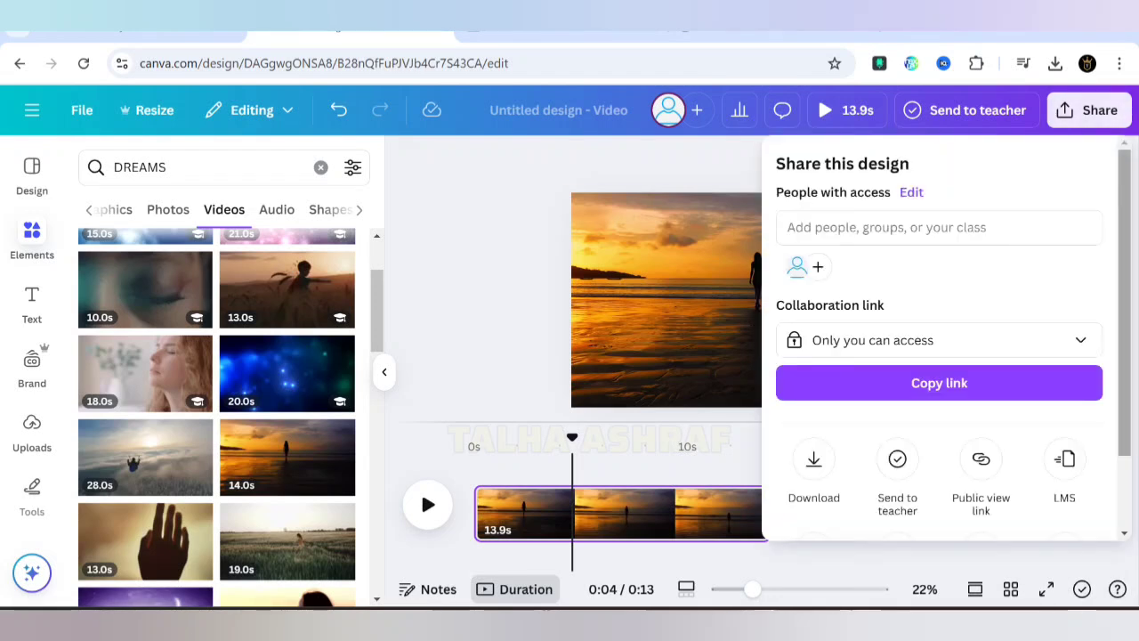
{"action": "scroll", "coordinate": [939, 356], "scroll_direction": "down", "scroll_amount": 1}
{"action": "left_click", "coordinate": [813, 366]}
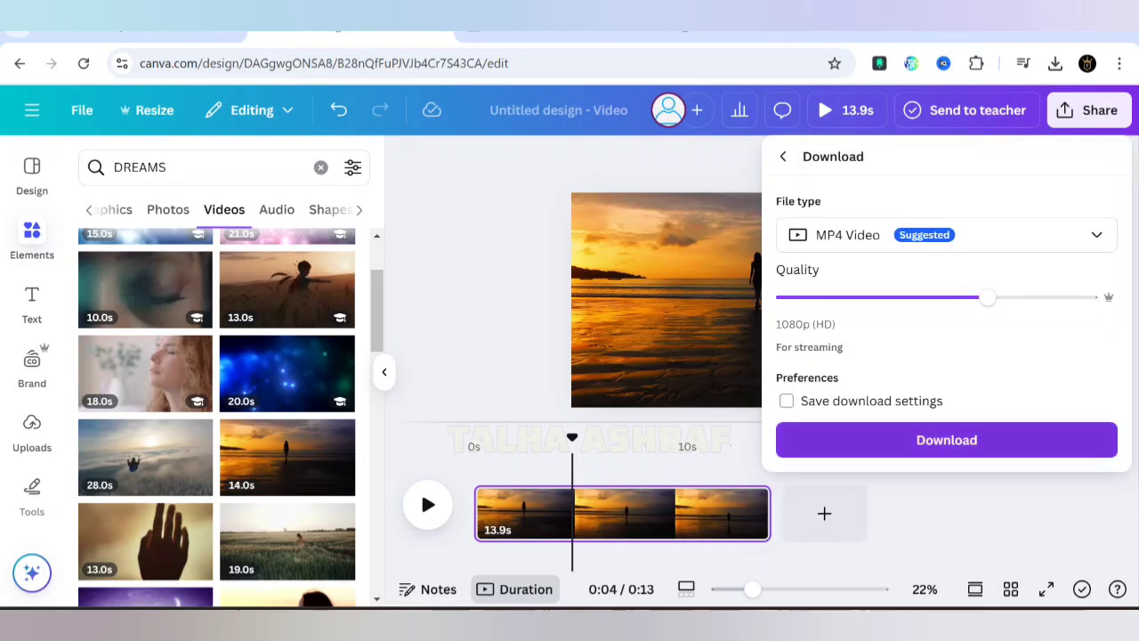
{"action": "left_click", "coordinate": [947, 440]}
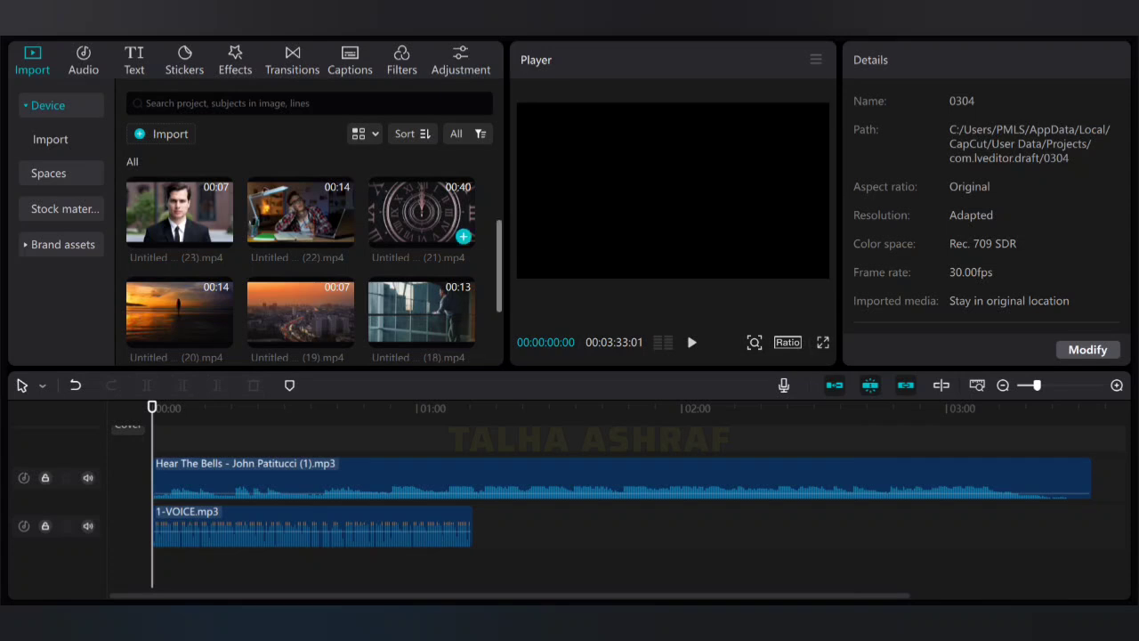
Step: In CapCut, place the 13-second railing clip (18).mp4 at the start of the timeline above the audio and preview its opening
{"action": "scroll", "coordinate": [309, 267], "scroll_direction": "down", "scroll_amount": 3}
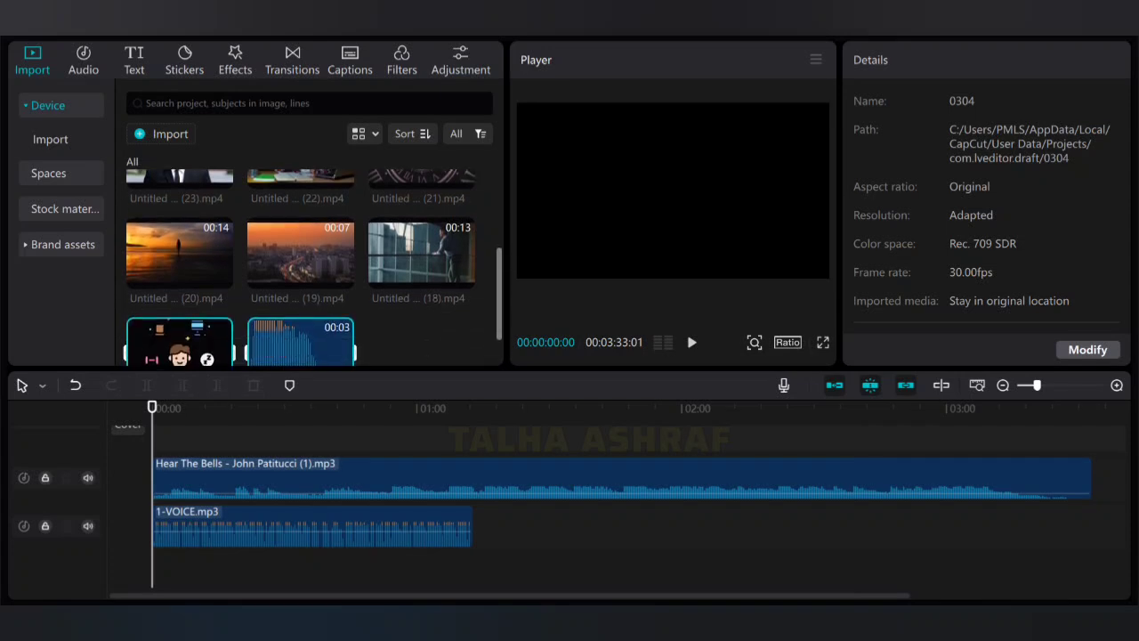
{"action": "scroll", "coordinate": [309, 267], "scroll_direction": "up", "scroll_amount": 1}
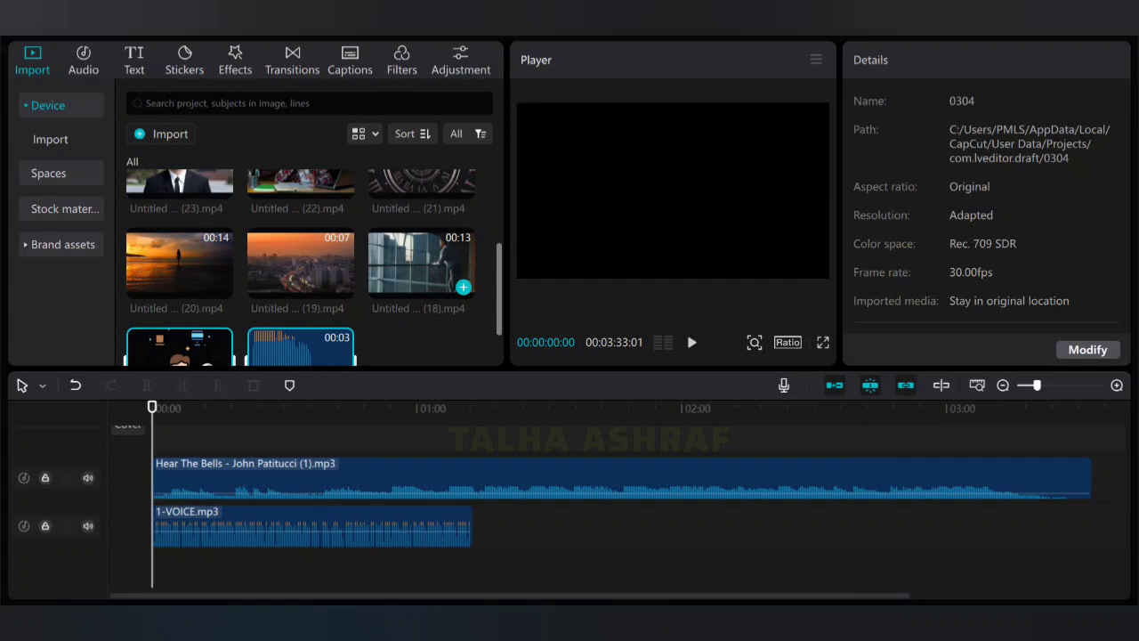
{"action": "left_click_drag", "start_coordinate": [421, 265], "coordinate": [173, 438]}
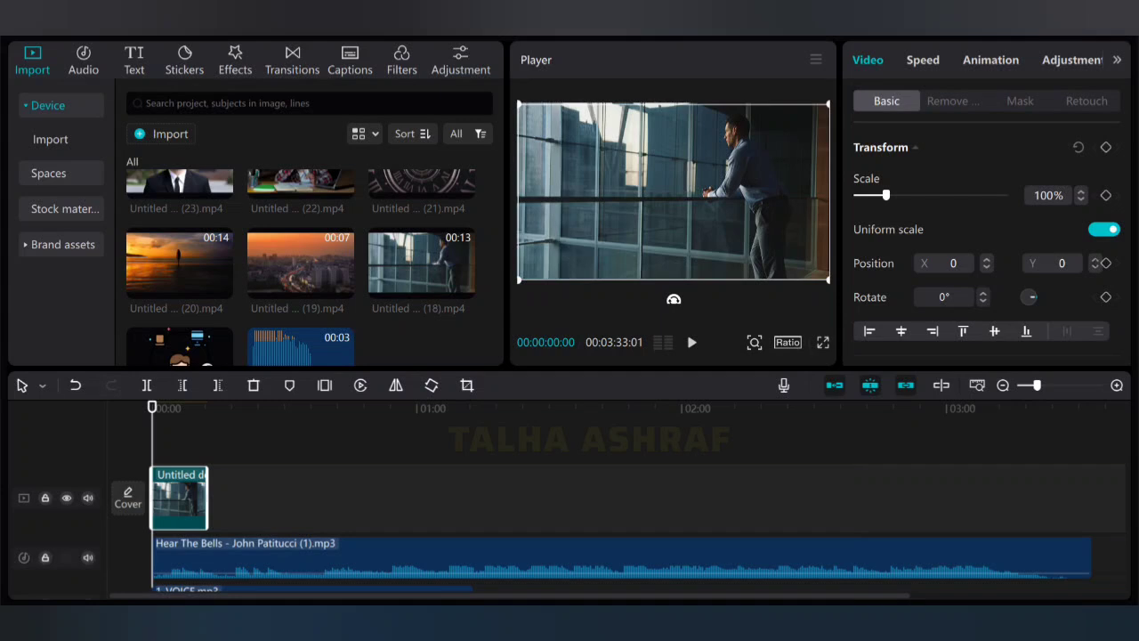
{"action": "key", "text": "space"}
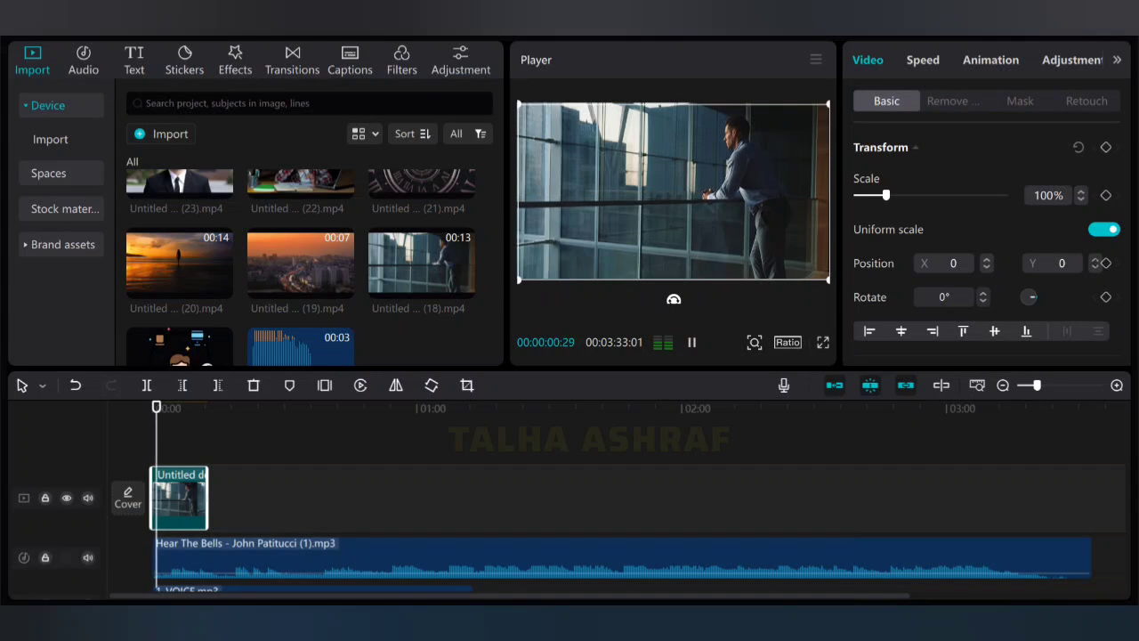
{"action": "key", "text": "space"}
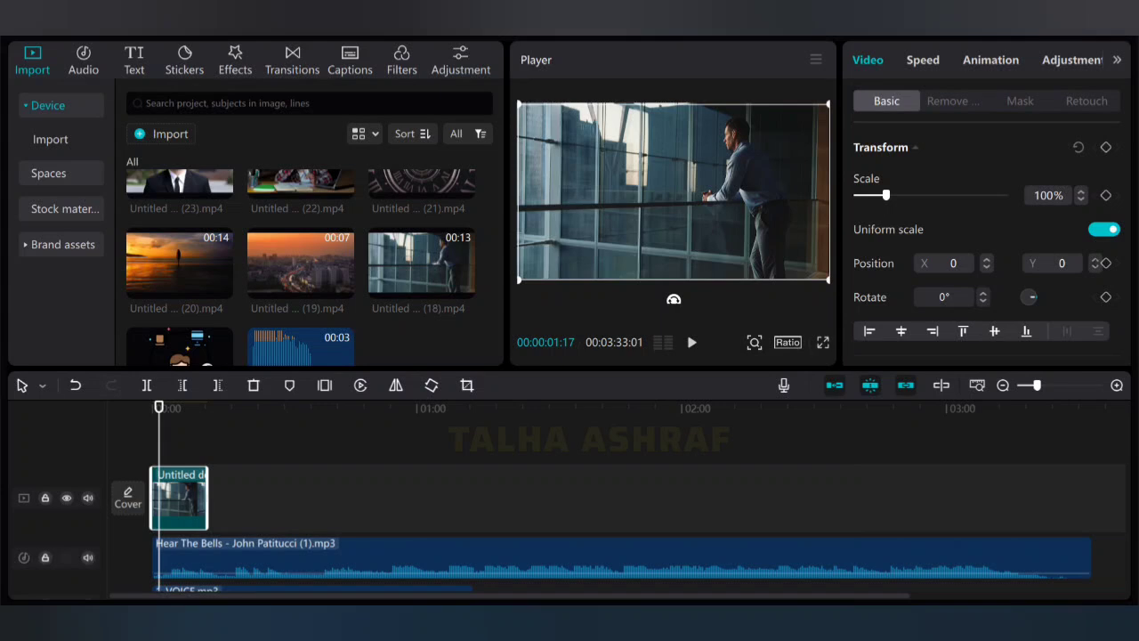
Step: Add scale keyframes to the railing clip at 00:00:00:00 and 00:00:04:11, setting the second one to 164%
{"action": "left_click_drag", "start_coordinate": [159, 407], "coordinate": [151, 407]}
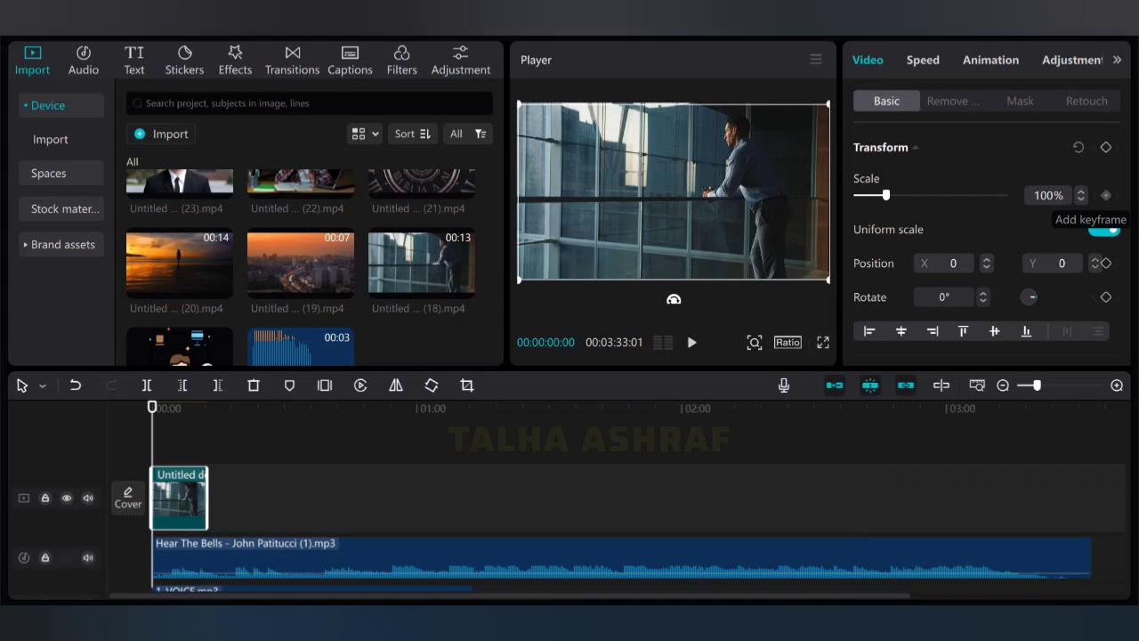
{"action": "left_click", "coordinate": [1107, 195]}
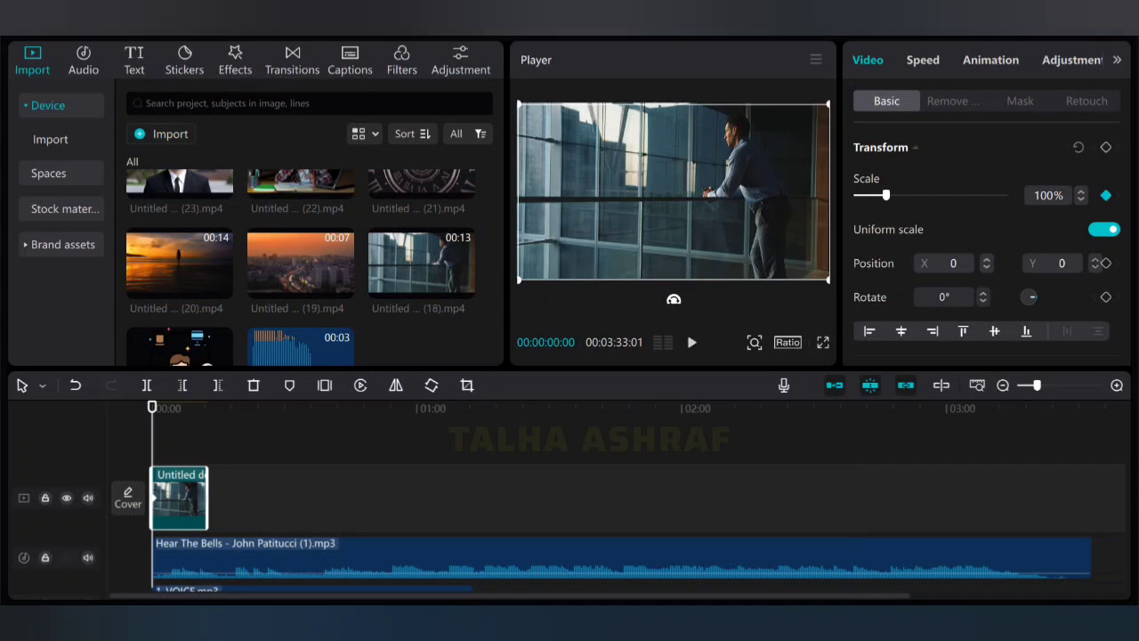
{"action": "mouse_move", "coordinate": [152, 407]}
{"action": "left_mouse_down"}
{"action": "mouse_move", "coordinate": [187, 407]}
{"action": "mouse_move", "coordinate": [172, 406]}
{"action": "left_mouse_up"}
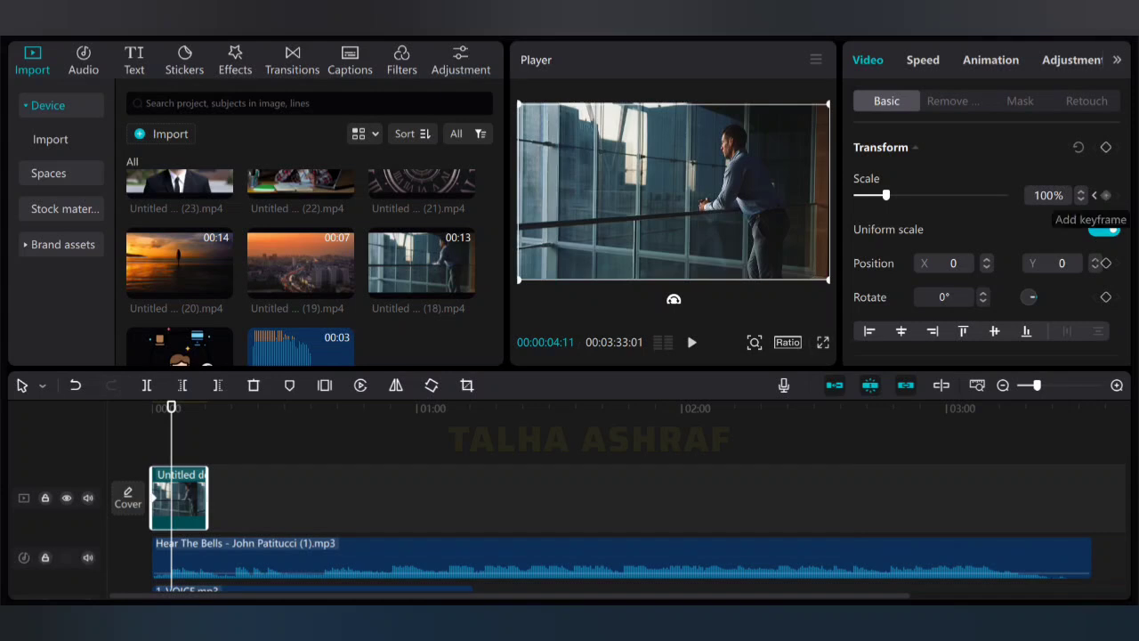
{"action": "left_click", "coordinate": [1106, 195]}
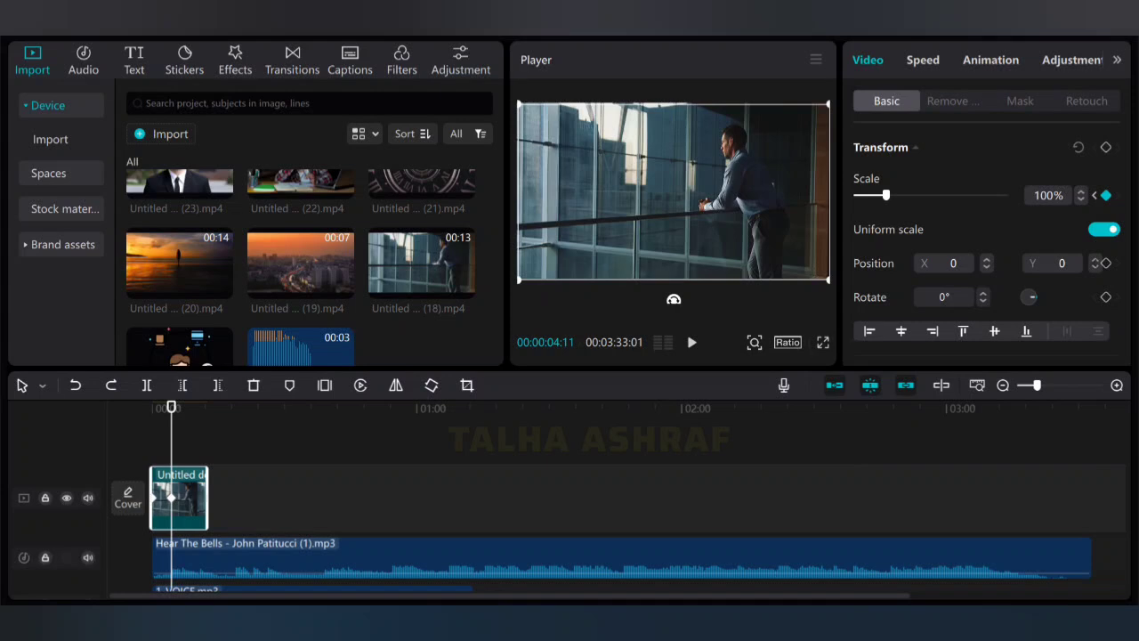
{"action": "left_click_drag", "start_coordinate": [886, 195], "coordinate": [905, 195]}
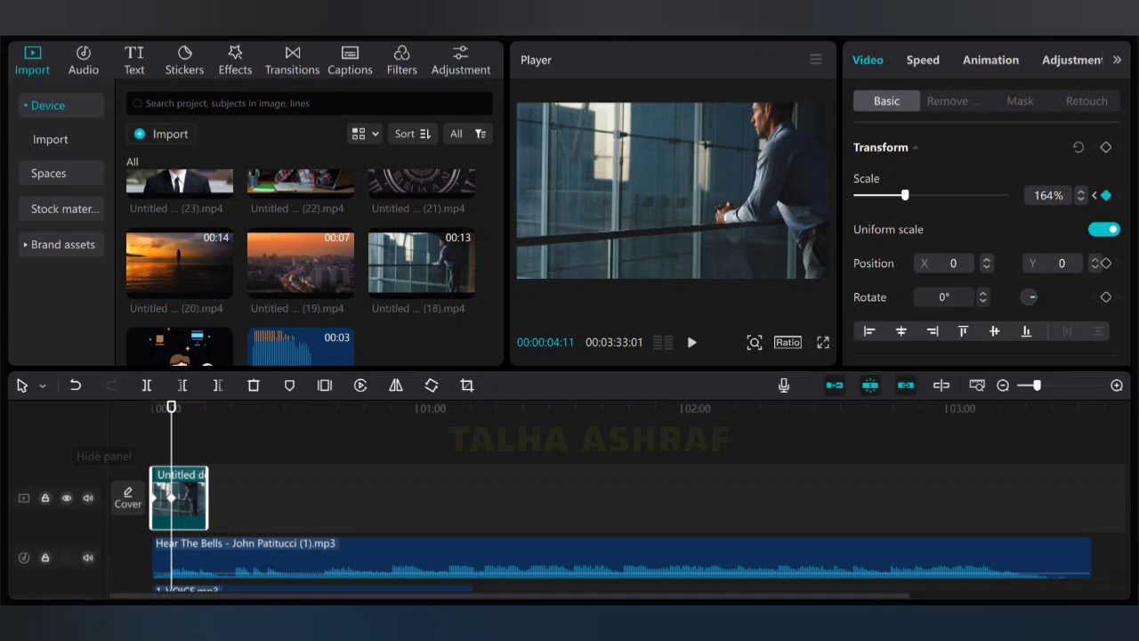
Step: Preview the railing clip's zoom from the beginning, stopping at the 00:00:04:11 scale keyframe
{"action": "left_click_drag", "start_coordinate": [171, 407], "coordinate": [152, 407]}
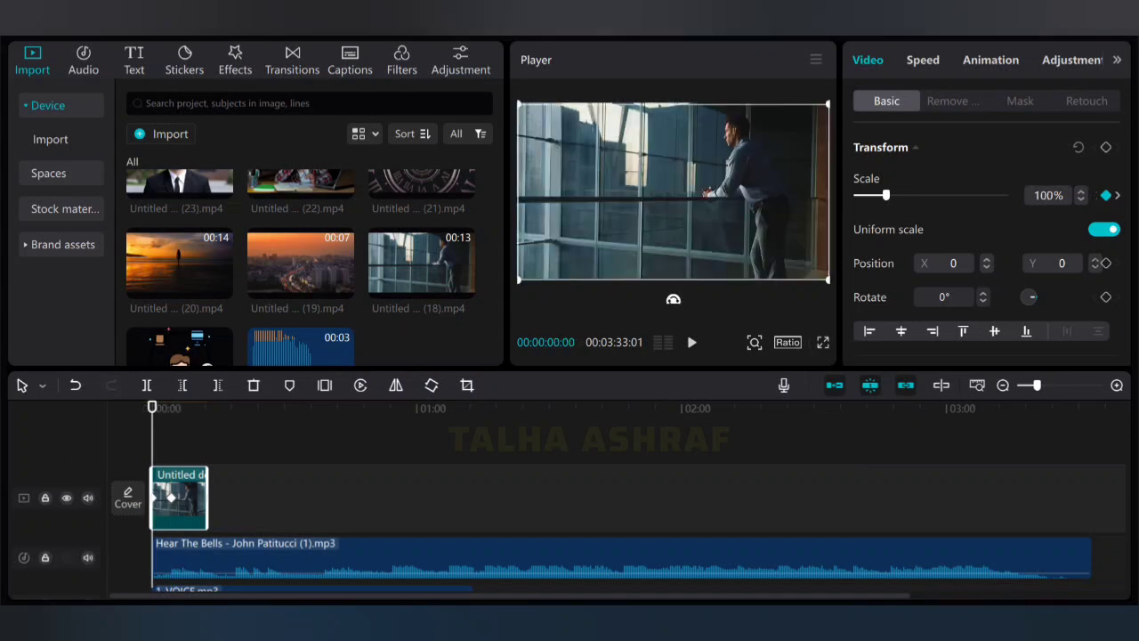
{"action": "key", "text": "space"}
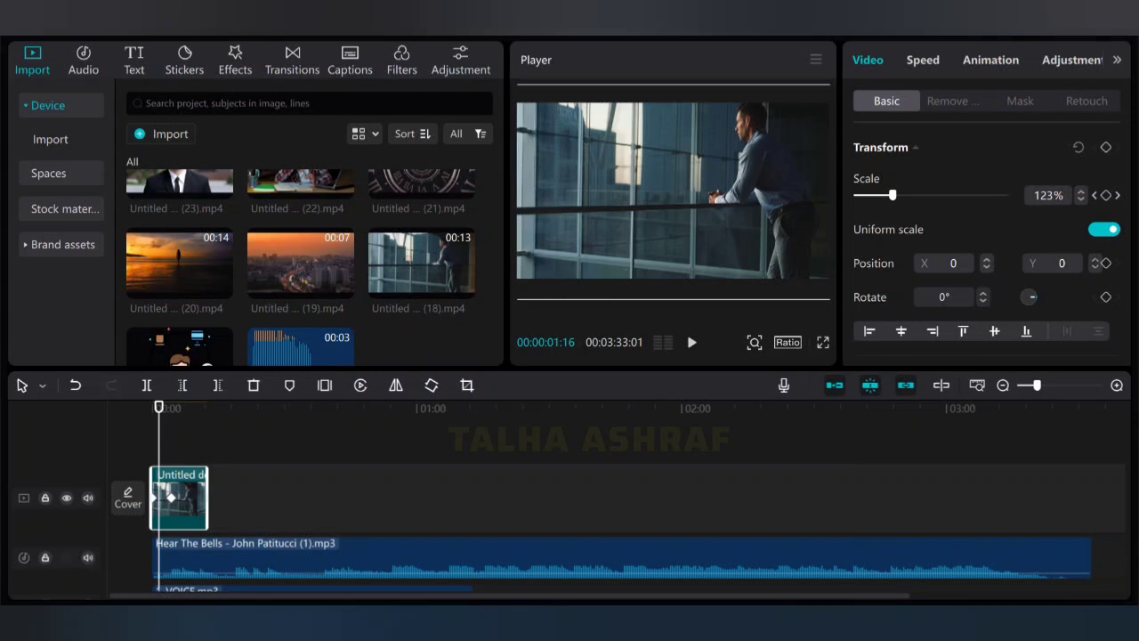
{"action": "left_click_drag", "start_coordinate": [159, 407], "coordinate": [171, 407]}
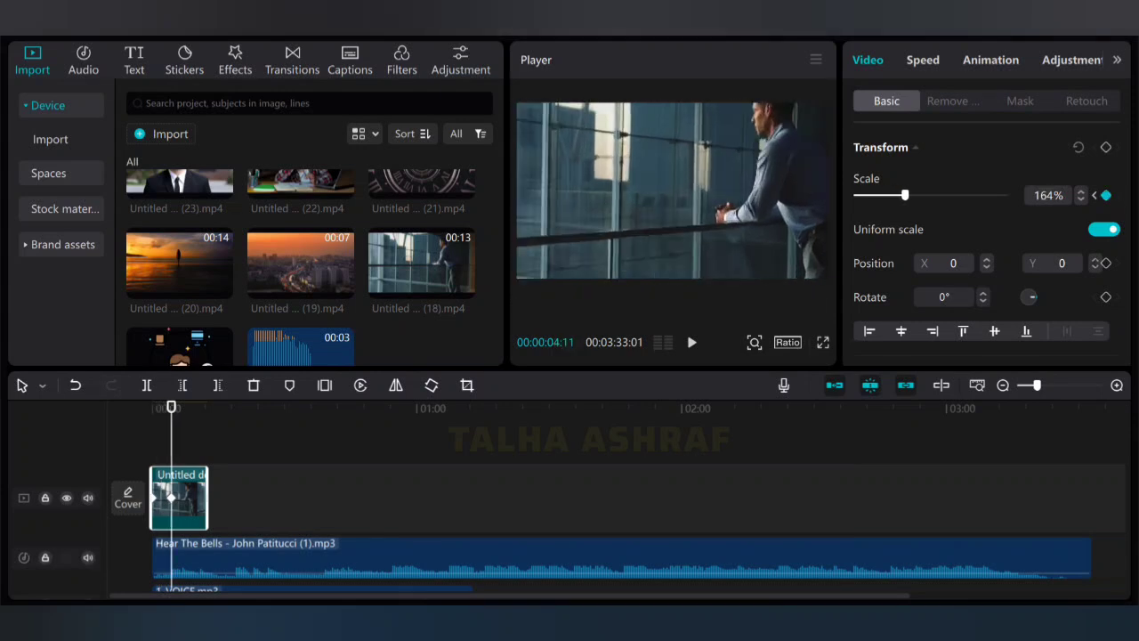
Step: Replace the scale keyframe at 00:00:04:11 with one at 00:00:03:05, setting the railing clip's scale there to 142%
{"action": "left_click", "coordinate": [1106, 195]}
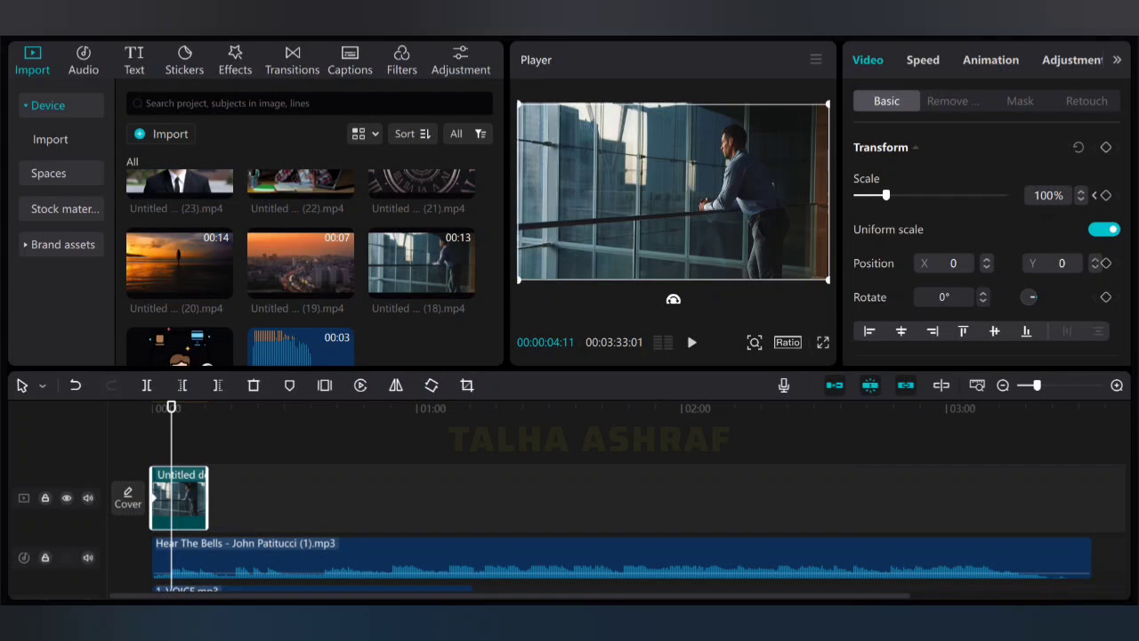
{"action": "left_click_drag", "start_coordinate": [171, 406], "coordinate": [165, 407]}
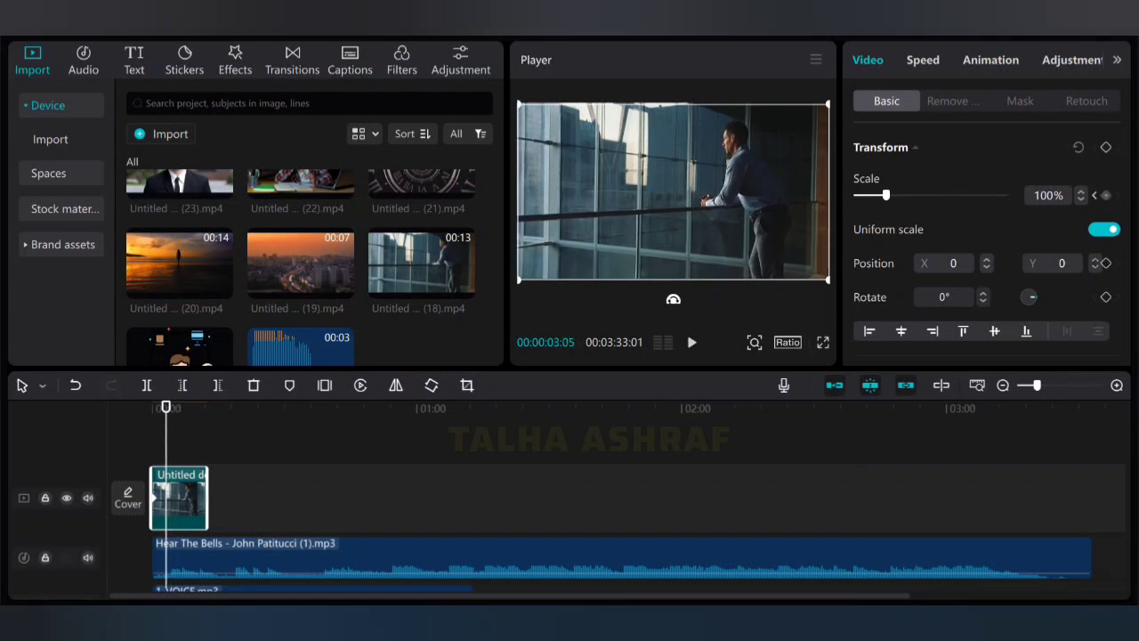
{"action": "left_click", "coordinate": [1106, 195]}
{"action": "mouse_move", "coordinate": [165, 407]}
{"action": "left_mouse_down"}
{"action": "mouse_move", "coordinate": [152, 406]}
{"action": "mouse_move", "coordinate": [178, 407]}
{"action": "mouse_move", "coordinate": [165, 407]}
{"action": "left_mouse_up"}
{"action": "left_click_drag", "start_coordinate": [886, 195], "coordinate": [899, 195]}
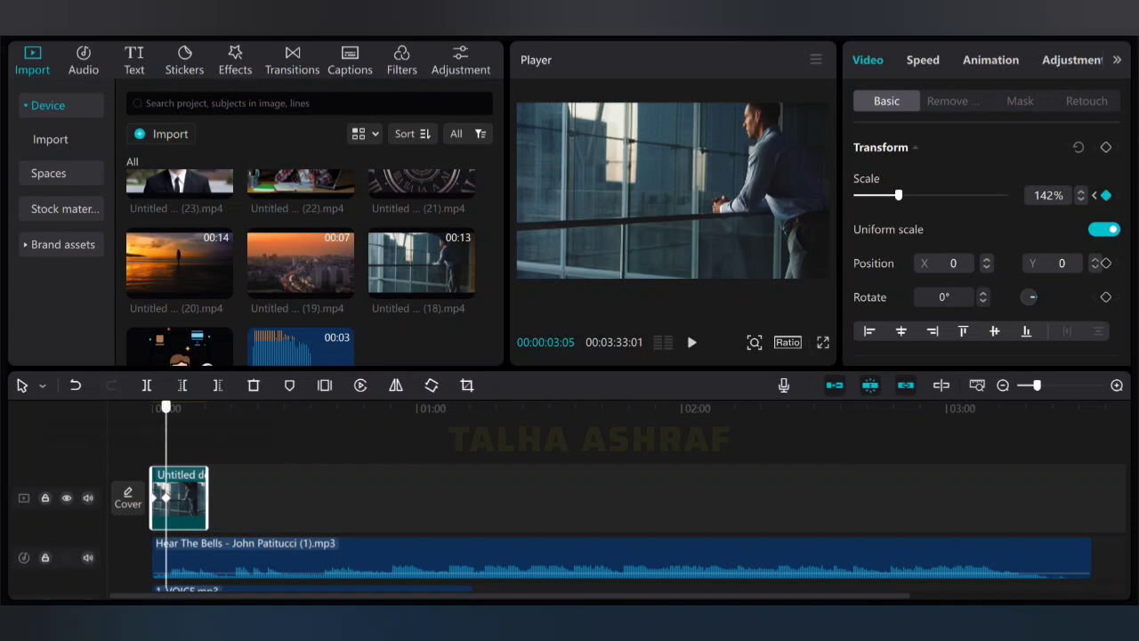
Step: Play the railing clip from the beginning to check the shortened zoom
{"action": "left_click_drag", "start_coordinate": [166, 407], "coordinate": [152, 407]}
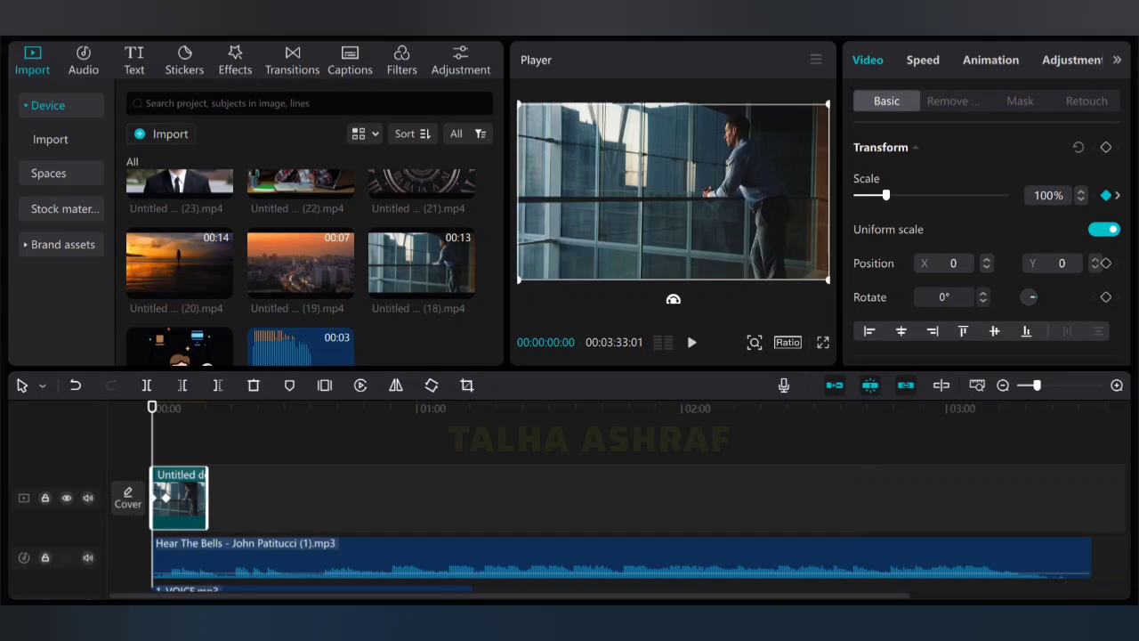
{"action": "key", "text": "space"}
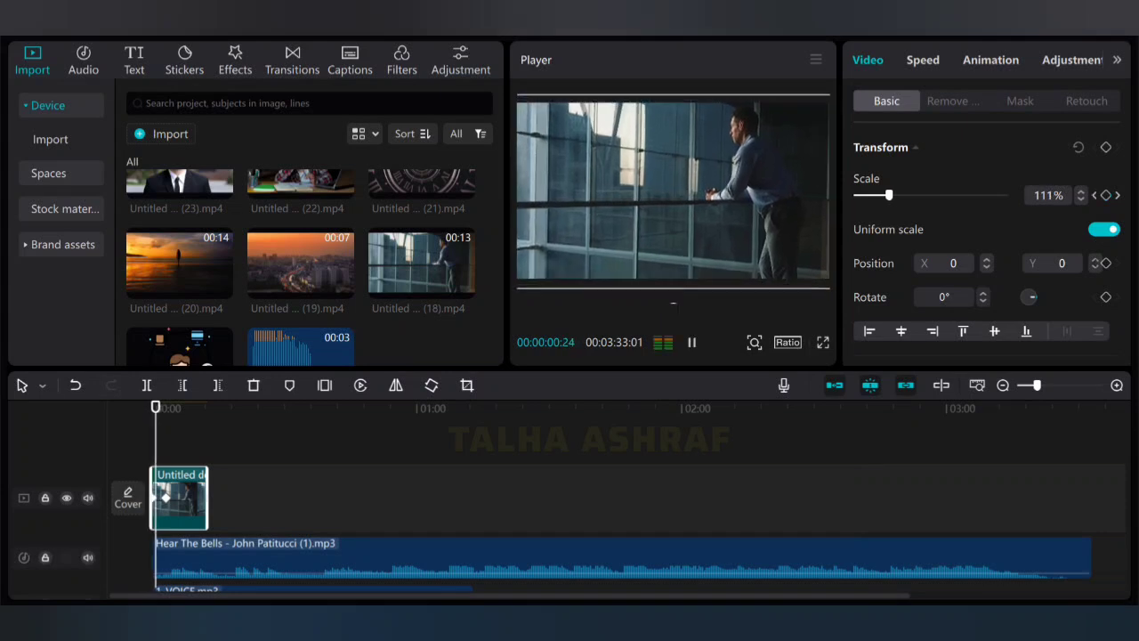
{"action": "key", "text": "space"}
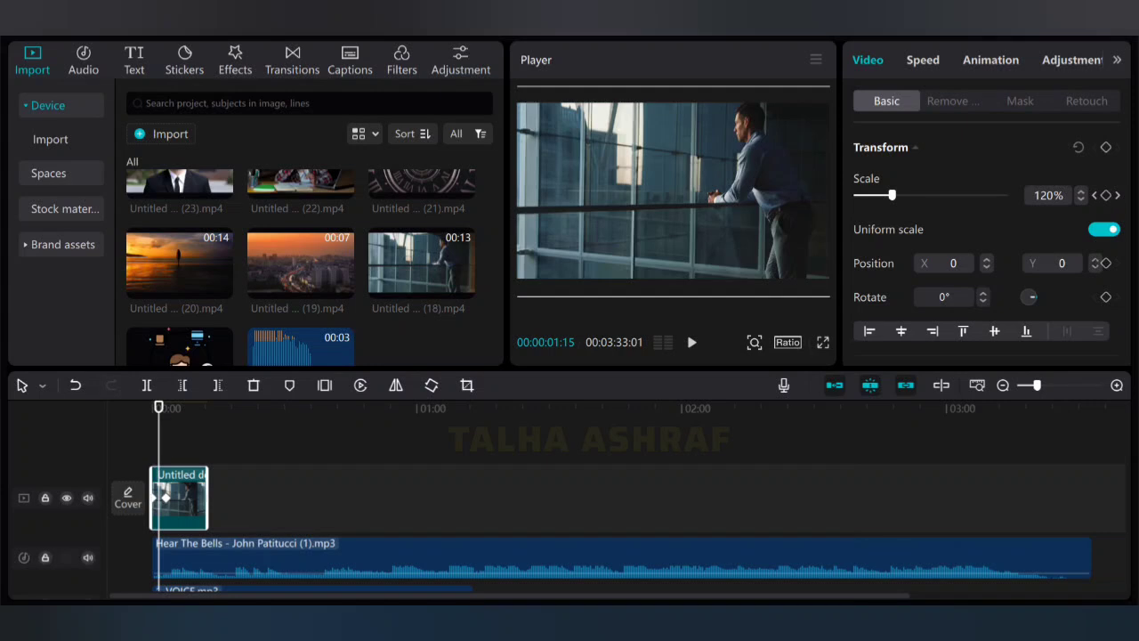
Step: Add a position keyframe to the railing clip at 00:00:00:00 and try shifting the picture sideways at 00:00:03:05
{"action": "key", "text": "Home"}
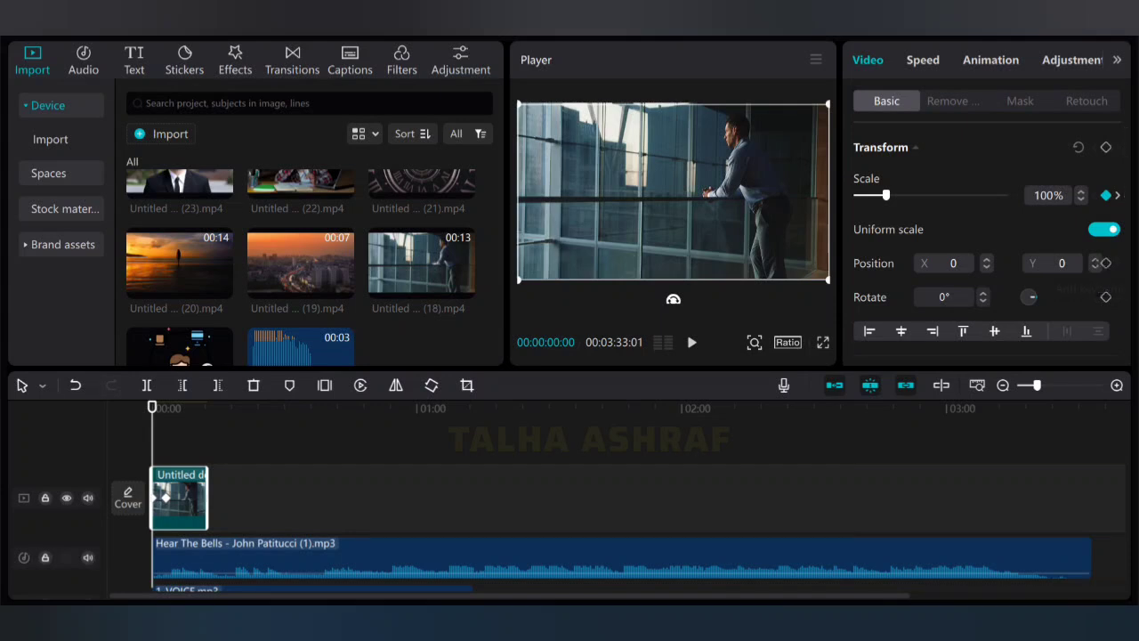
{"action": "left_click", "coordinate": [1105, 263]}
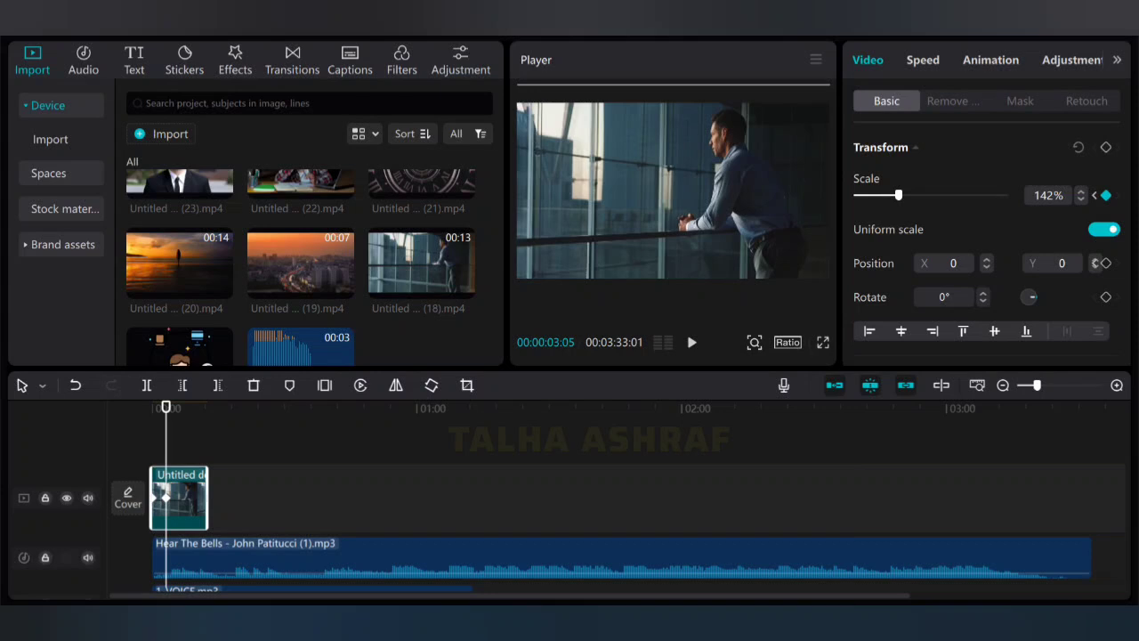
{"action": "left_click_drag", "start_coordinate": [673, 190], "coordinate": [678, 190]}
{"action": "left_click", "coordinate": [1104, 262]}
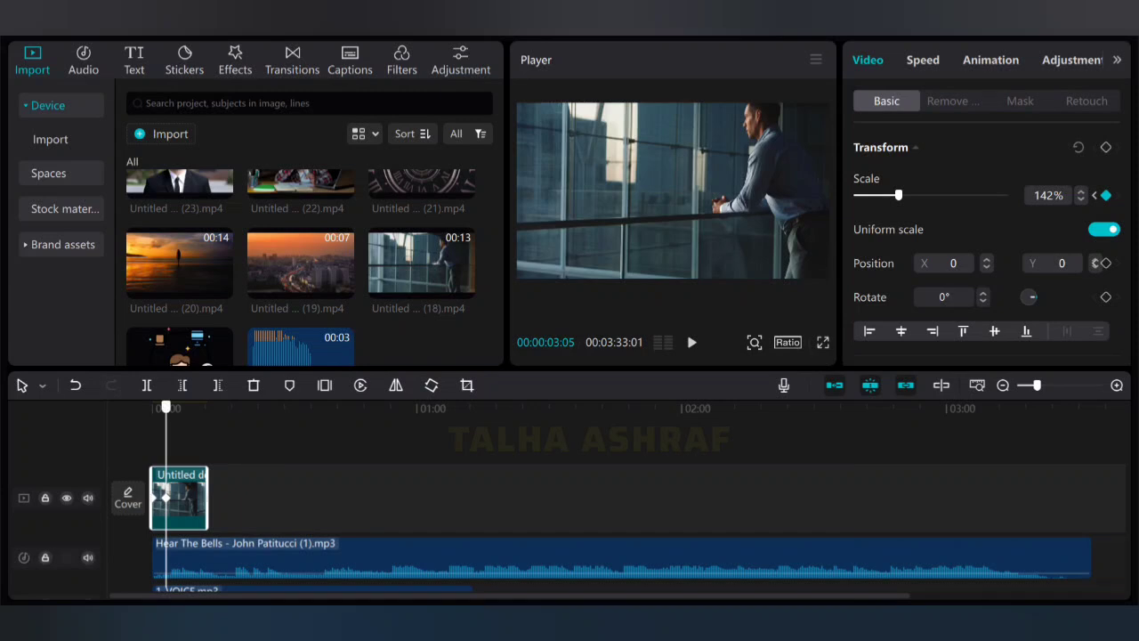
Step: Play the railing clip from the beginning and scrub through its length to review the keyframed motion
{"action": "left_click_drag", "start_coordinate": [165, 407], "coordinate": [153, 407]}
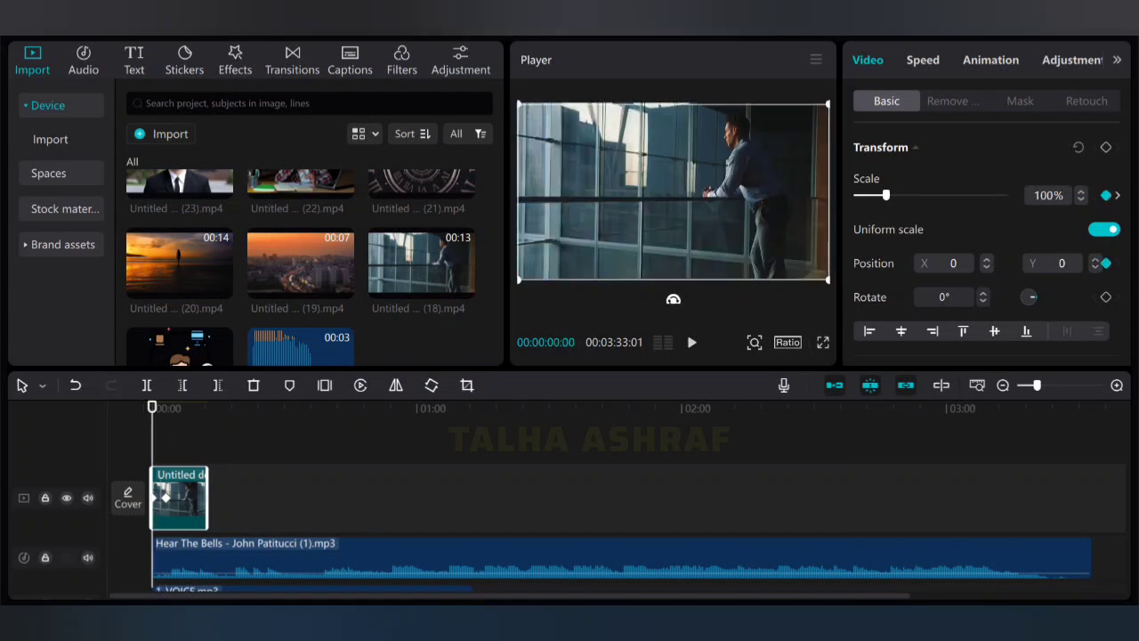
{"action": "key", "text": "space"}
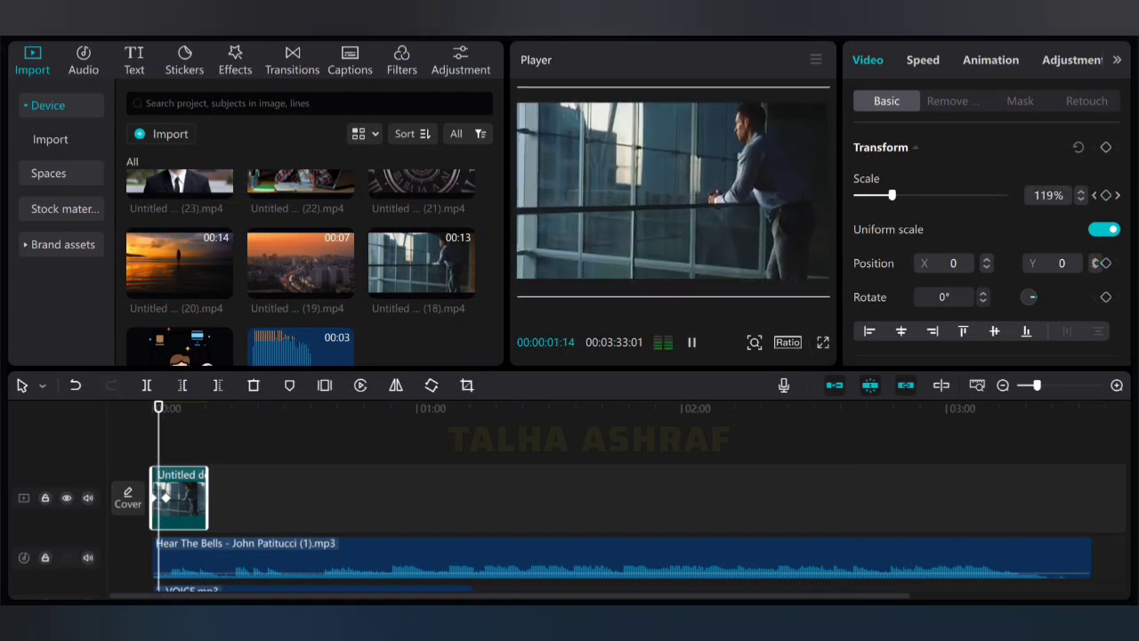
{"action": "key", "text": "space"}
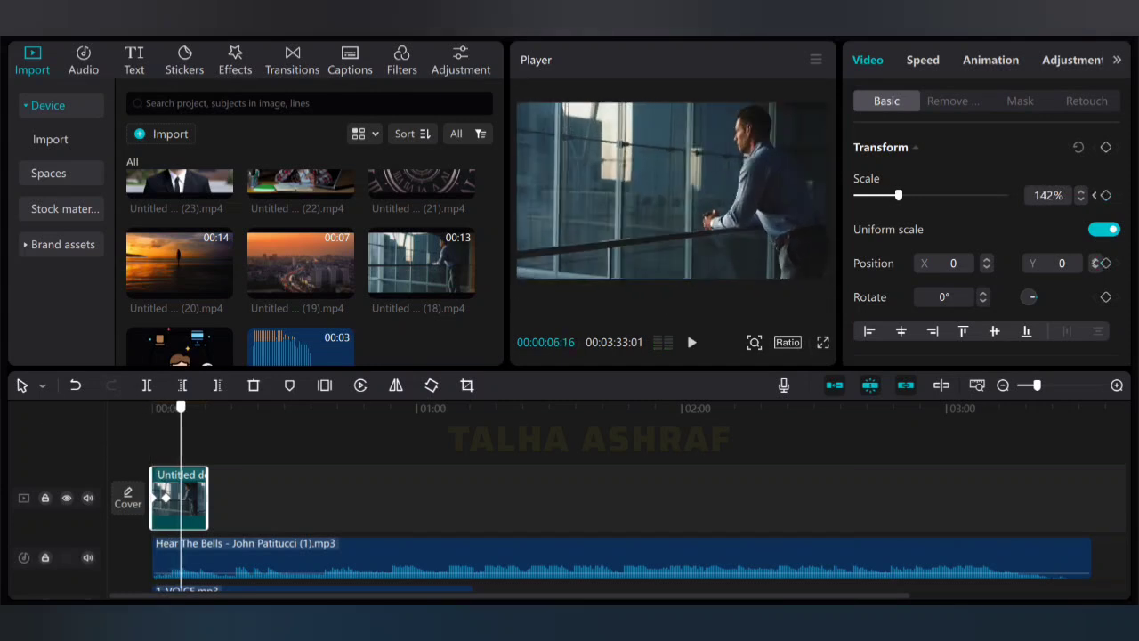
{"action": "mouse_move", "coordinate": [180, 406]}
{"action": "left_mouse_down"}
{"action": "mouse_move", "coordinate": [152, 407]}
{"action": "mouse_move", "coordinate": [200, 407]}
{"action": "left_mouse_up"}
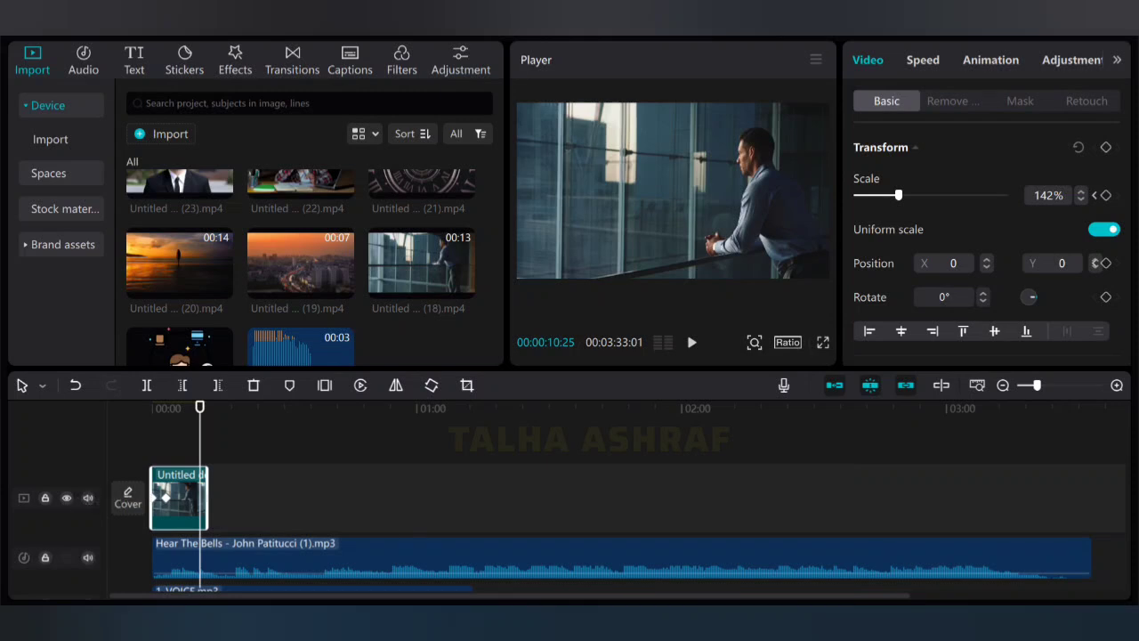
{"action": "left_click_drag", "start_coordinate": [199, 407], "coordinate": [152, 407]}
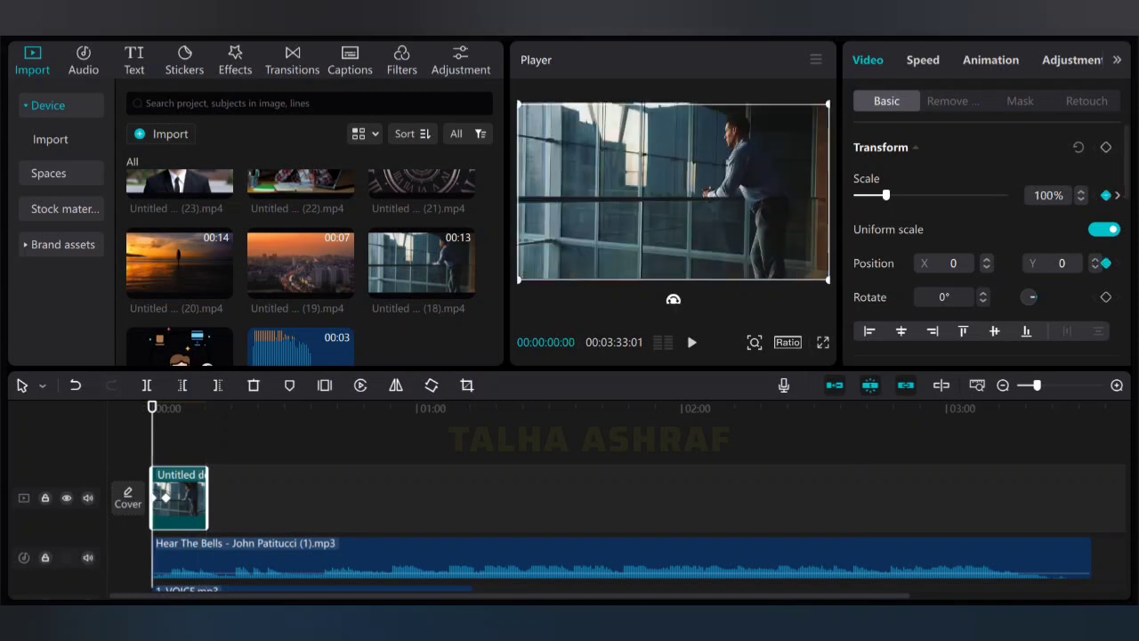
Step: Remove both scale keyframes from the railing clip, at 00:00:00:00 and 00:00:03:05
{"action": "left_click", "coordinate": [1106, 195]}
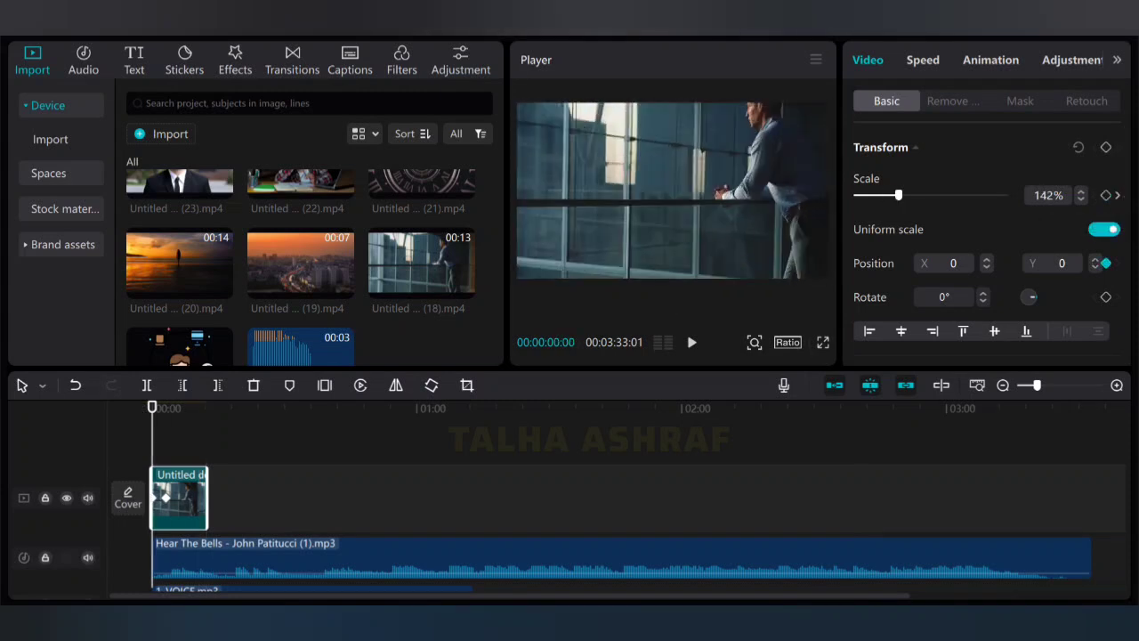
{"action": "left_click", "coordinate": [1118, 195]}
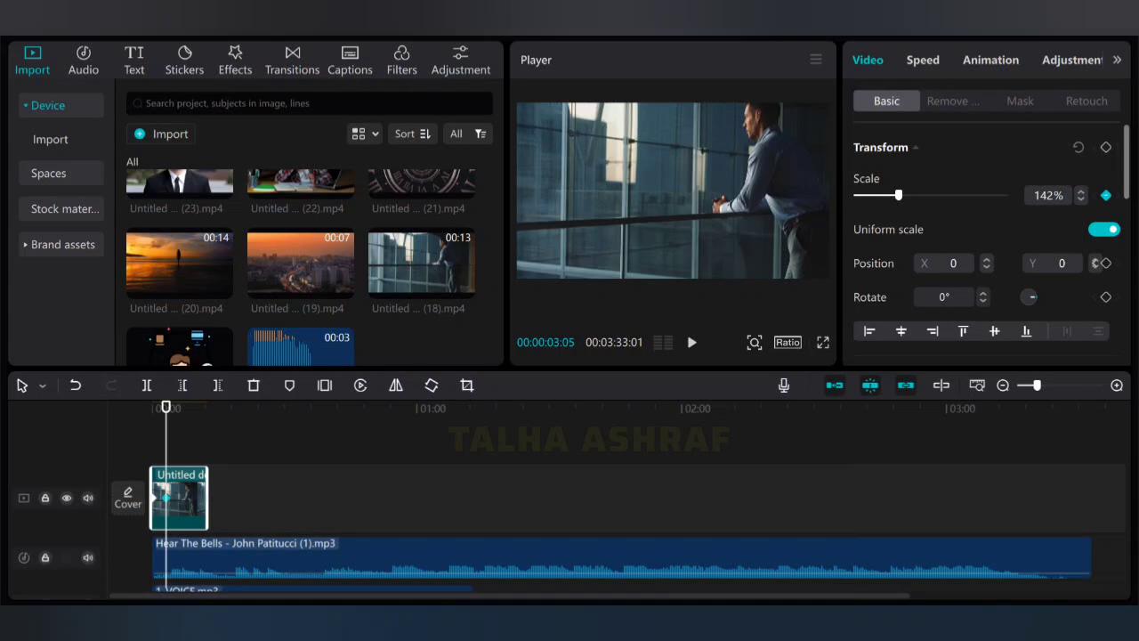
{"action": "left_click", "coordinate": [1106, 195]}
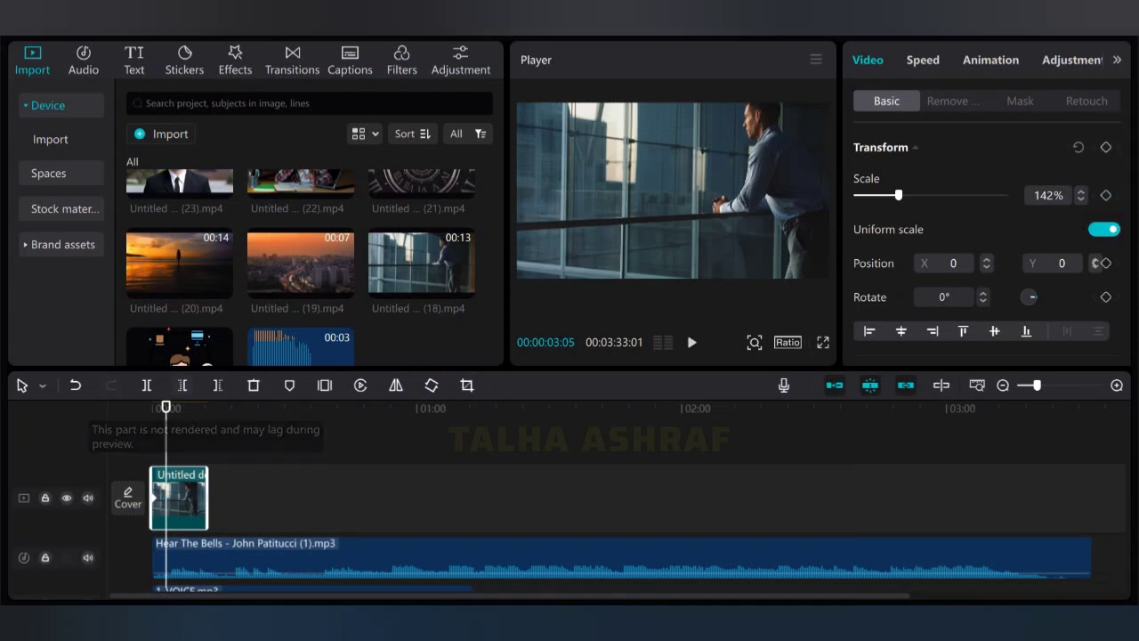
Step: Scrub through the railing clip and play it from the beginning to check it without the zoom
{"action": "left_click_drag", "start_coordinate": [165, 407], "coordinate": [152, 407]}
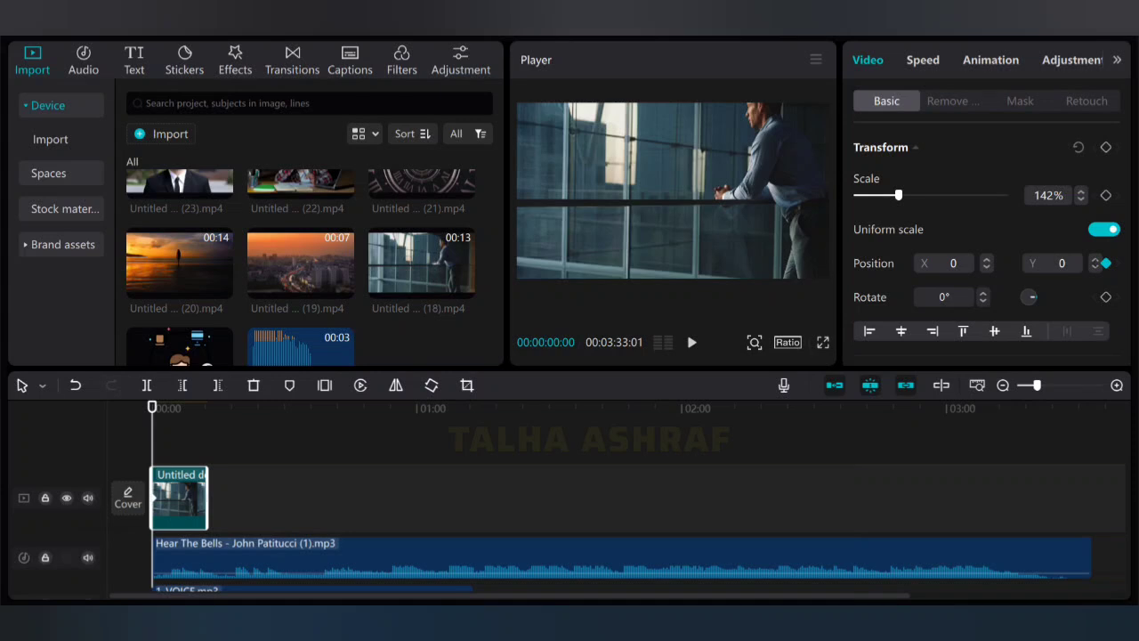
{"action": "left_click_drag", "start_coordinate": [152, 407], "coordinate": [177, 407]}
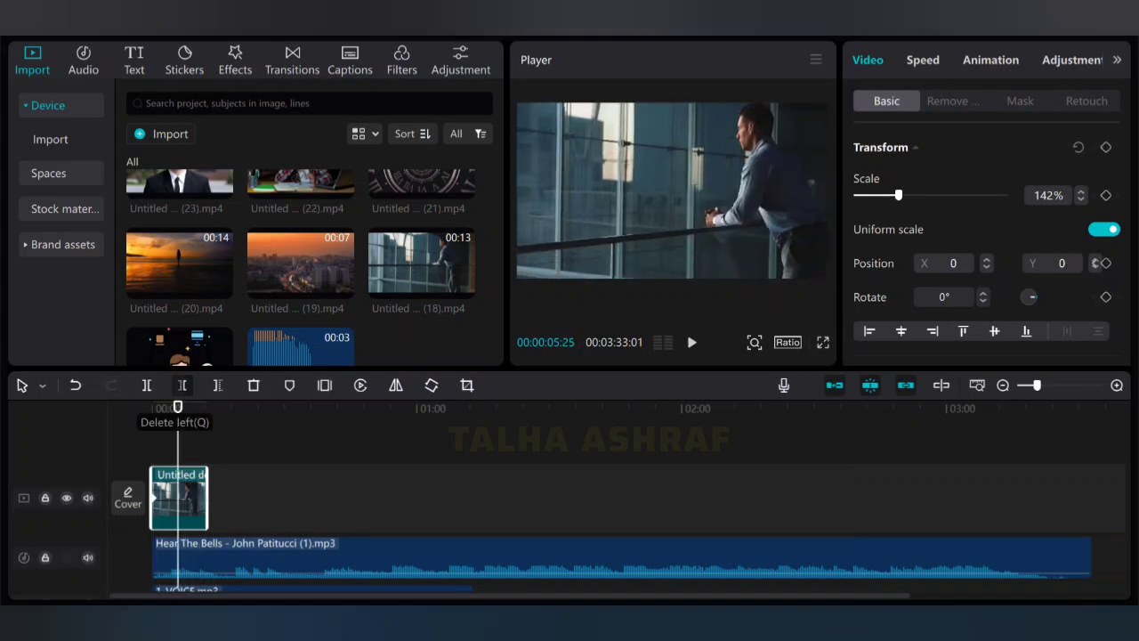
{"action": "left_click", "coordinate": [1096, 262]}
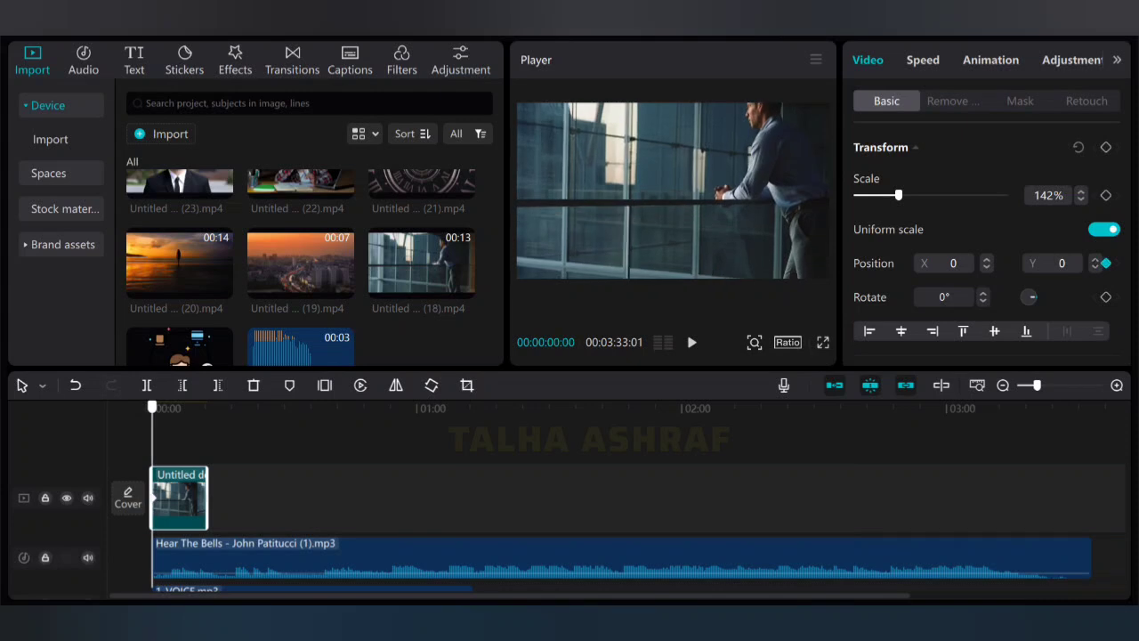
{"action": "key", "text": "space"}
{"action": "key", "text": "space"}
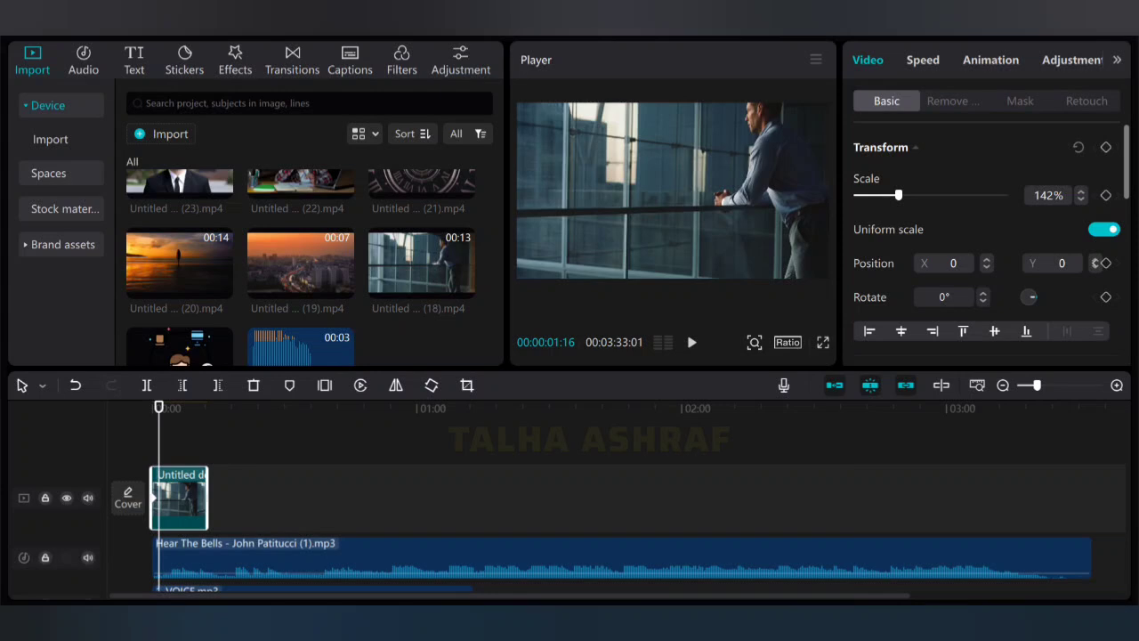
Step: Set the railing clip's speed to 5.0x and preview it from the beginning
{"action": "scroll", "coordinate": [984, 241], "scroll_direction": "down", "scroll_amount": 10}
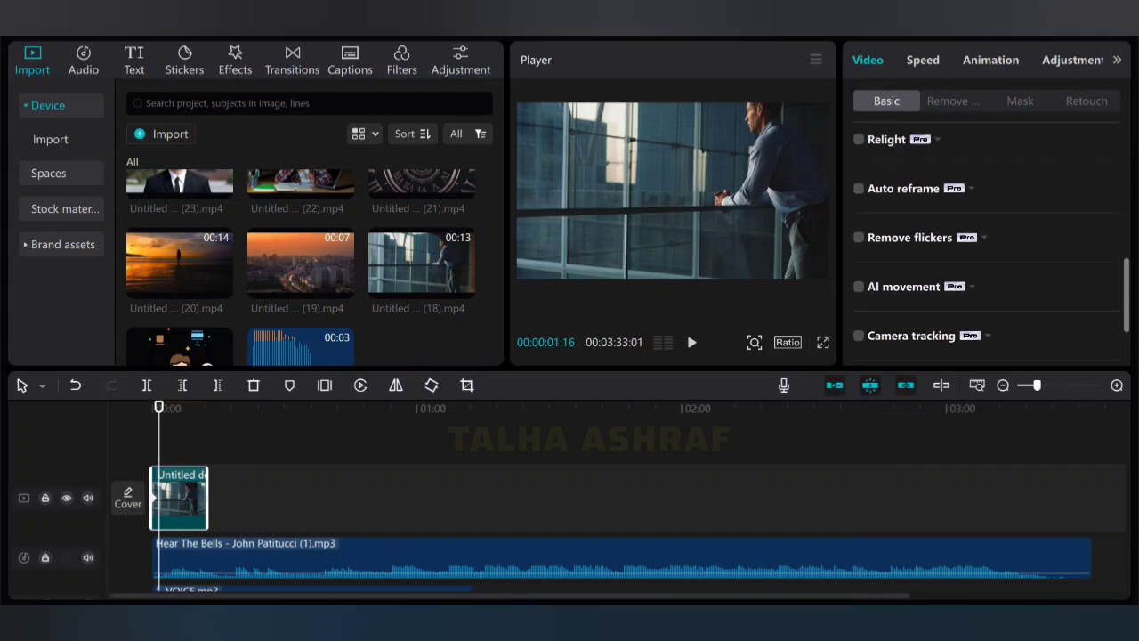
{"action": "scroll", "coordinate": [984, 241], "scroll_direction": "up", "scroll_amount": 10}
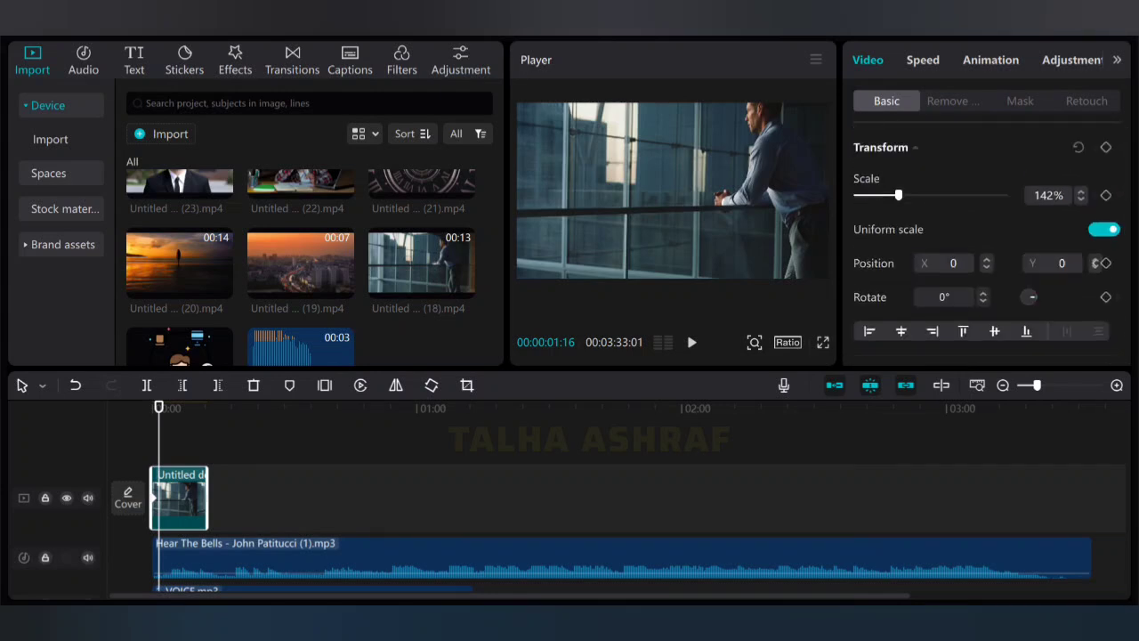
{"action": "left_click", "coordinate": [922, 60]}
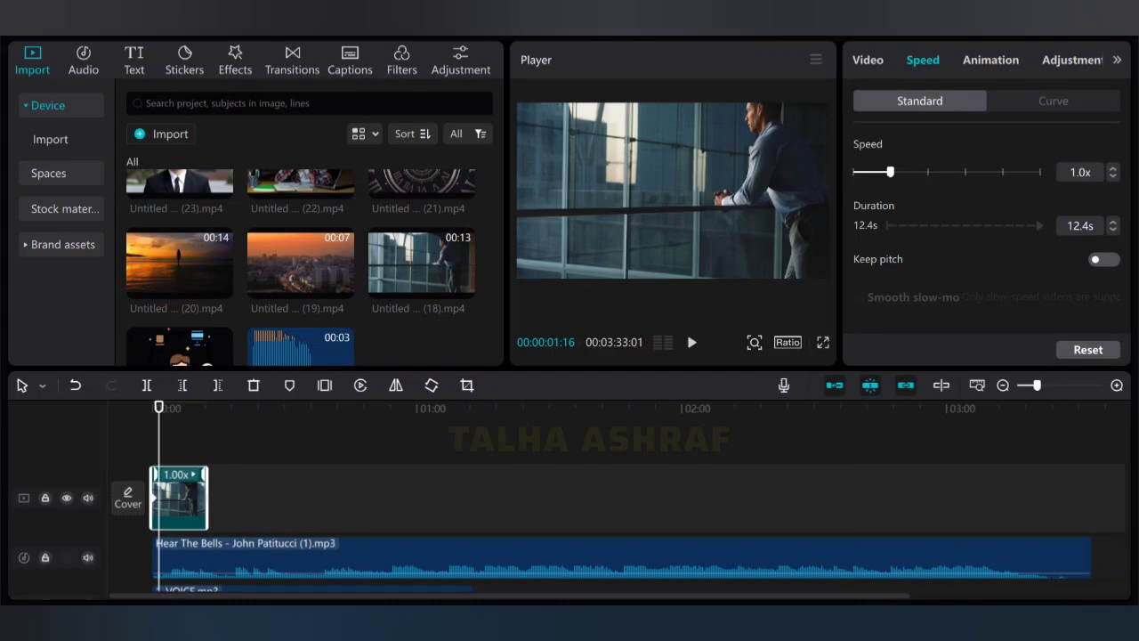
{"action": "left_click_drag", "start_coordinate": [890, 171], "coordinate": [964, 172]}
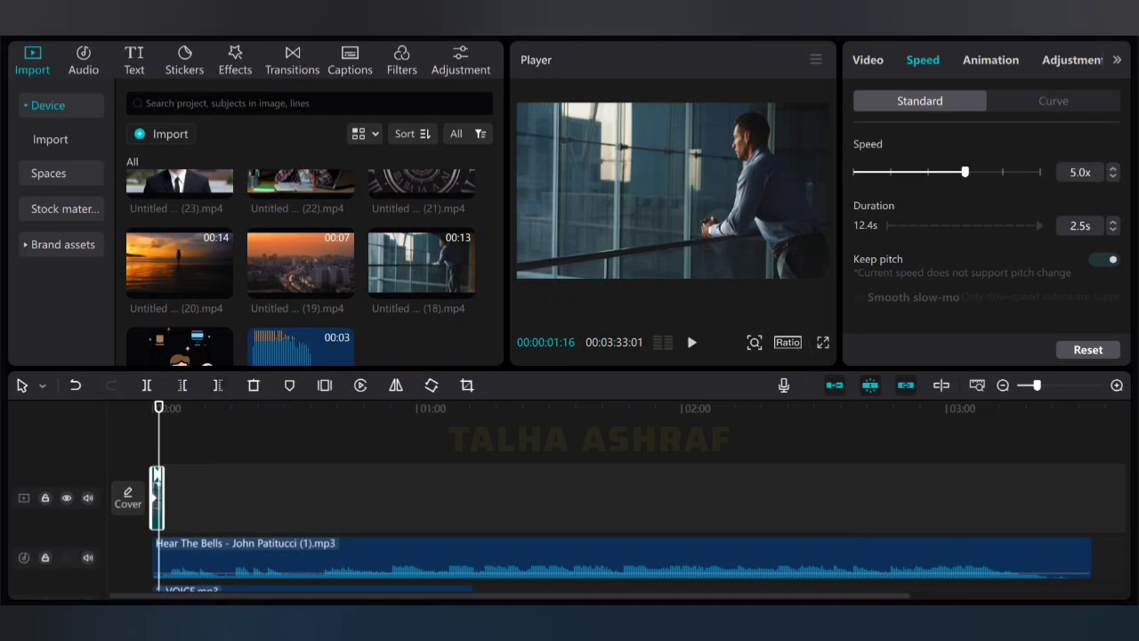
{"action": "left_click_drag", "start_coordinate": [158, 407], "coordinate": [152, 407]}
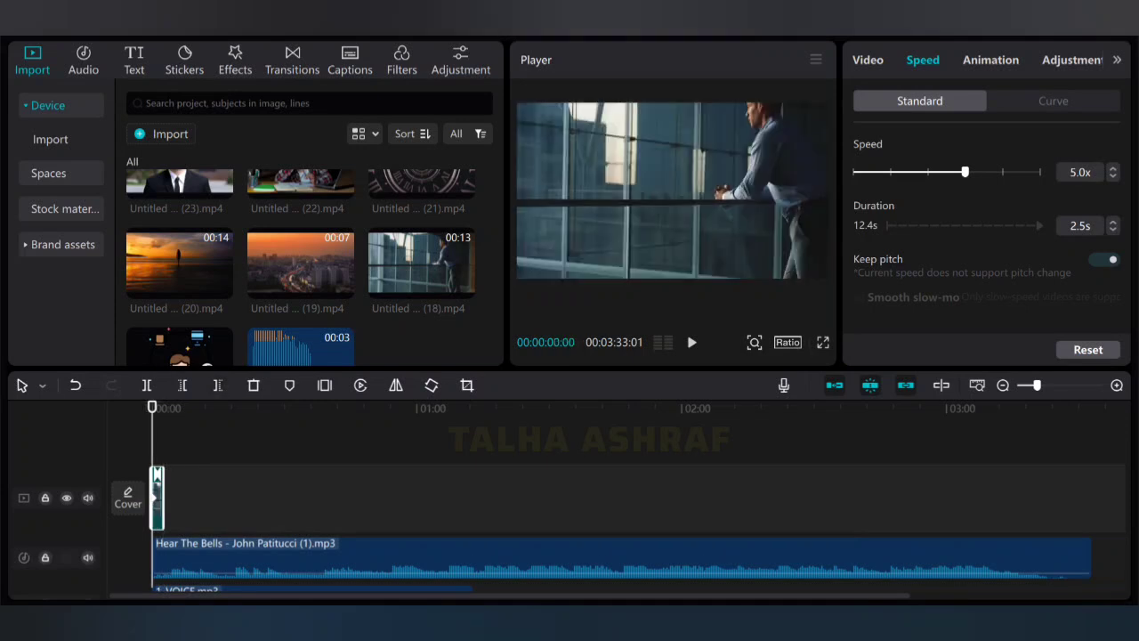
{"action": "key", "text": "space"}
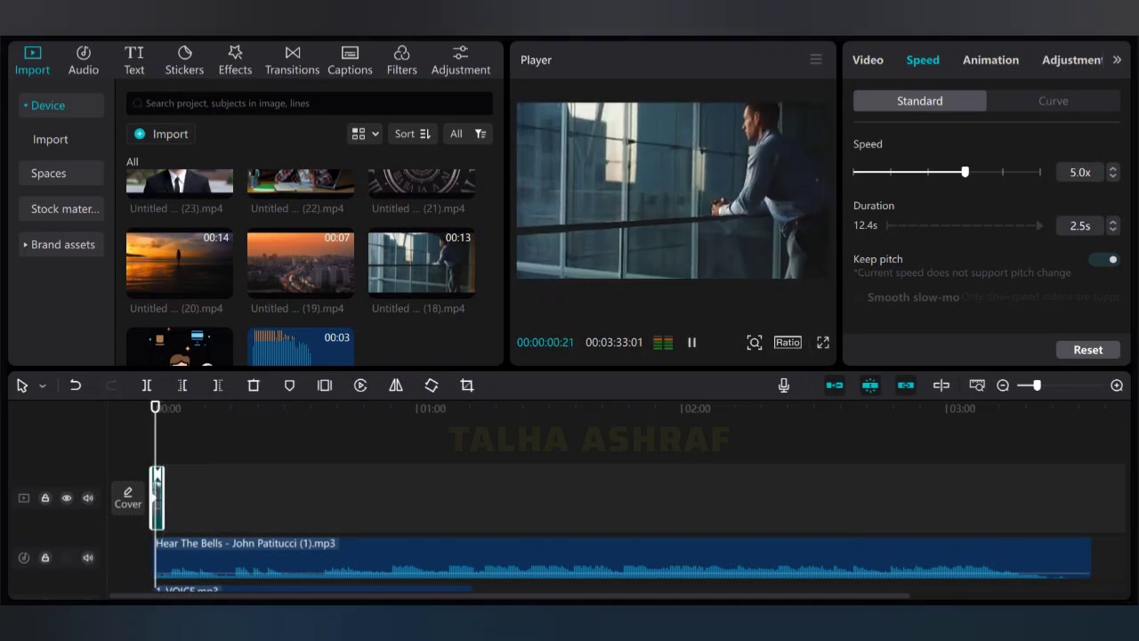
{"action": "key", "text": "space"}
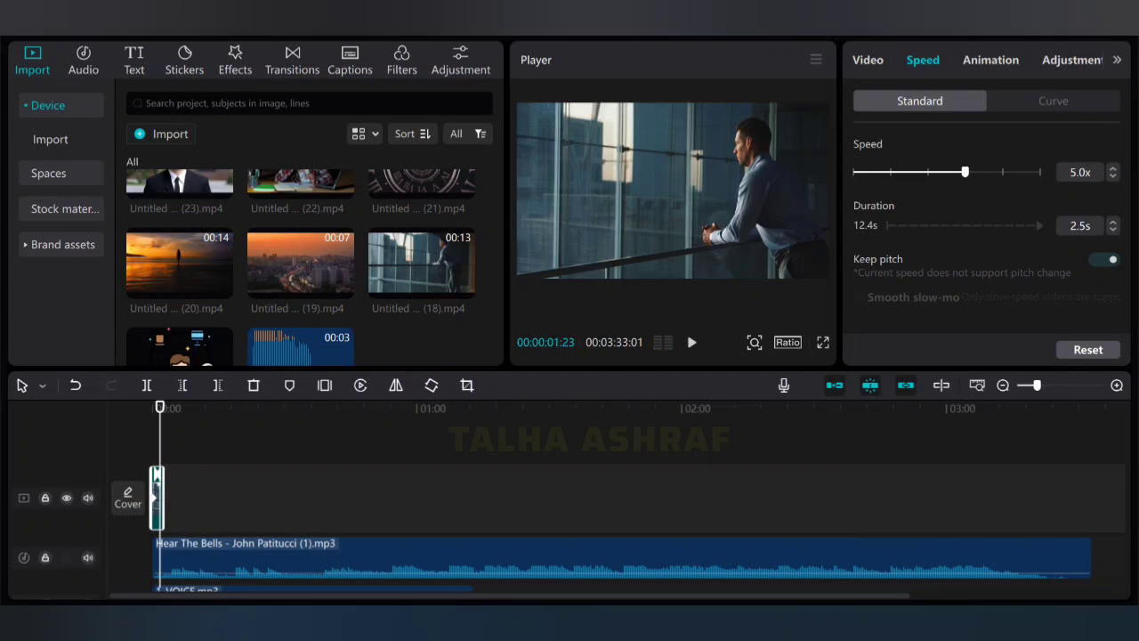
Step: Add a default text clip on a track above the railing clip and change its wording to "SHOEE"
{"action": "left_click", "coordinate": [133, 60]}
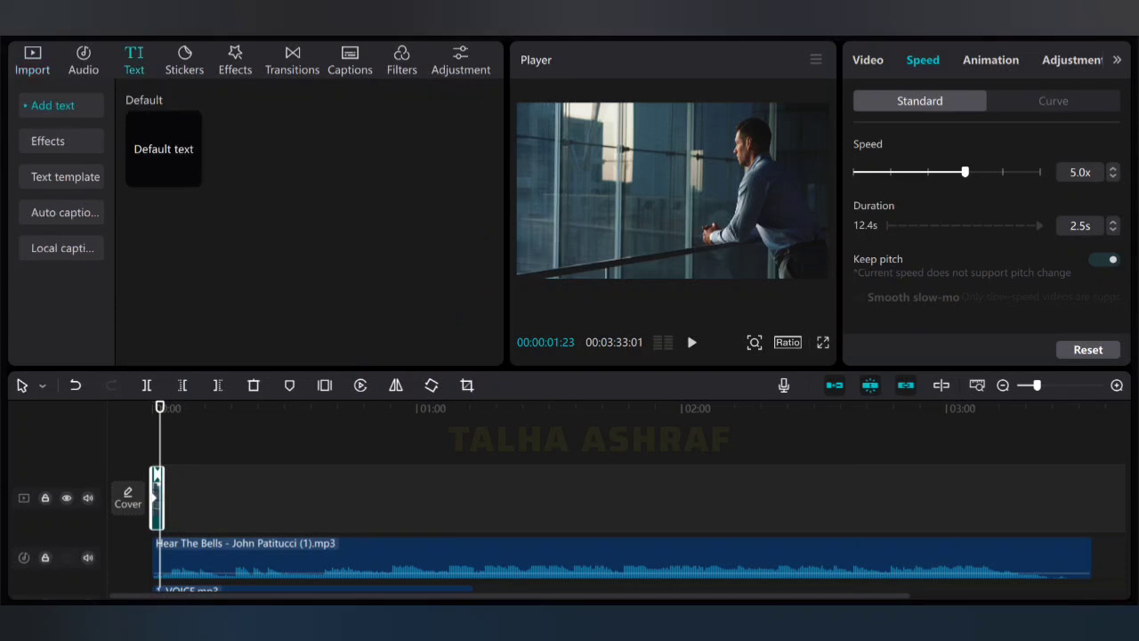
{"action": "left_click_drag", "start_coordinate": [163, 148], "coordinate": [159, 452]}
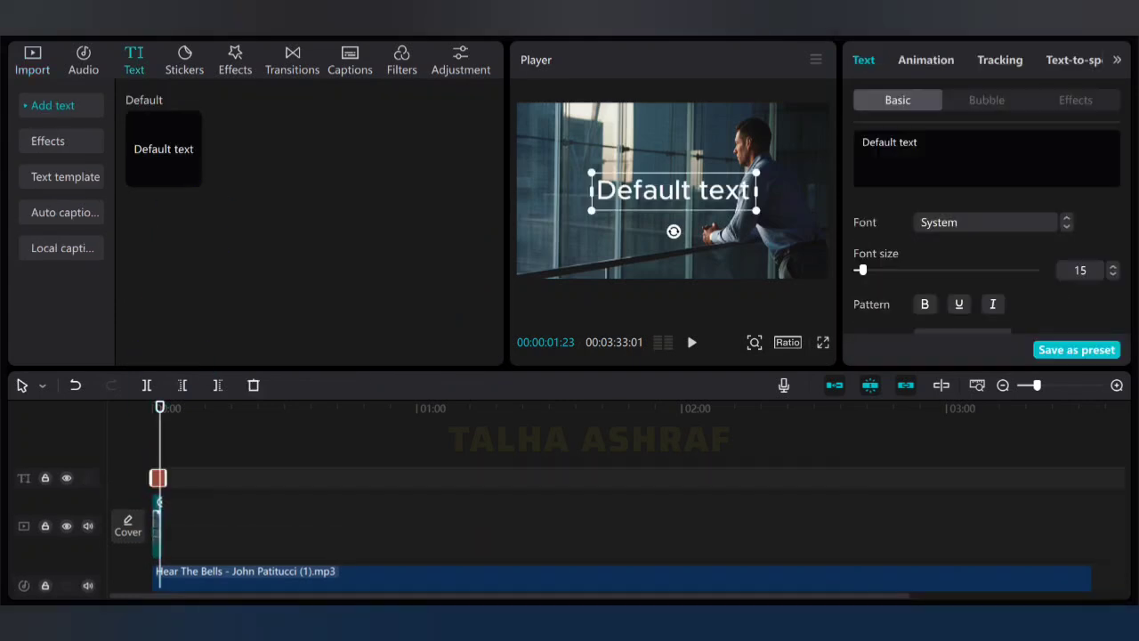
{"action": "triple_click", "coordinate": [878, 153]}
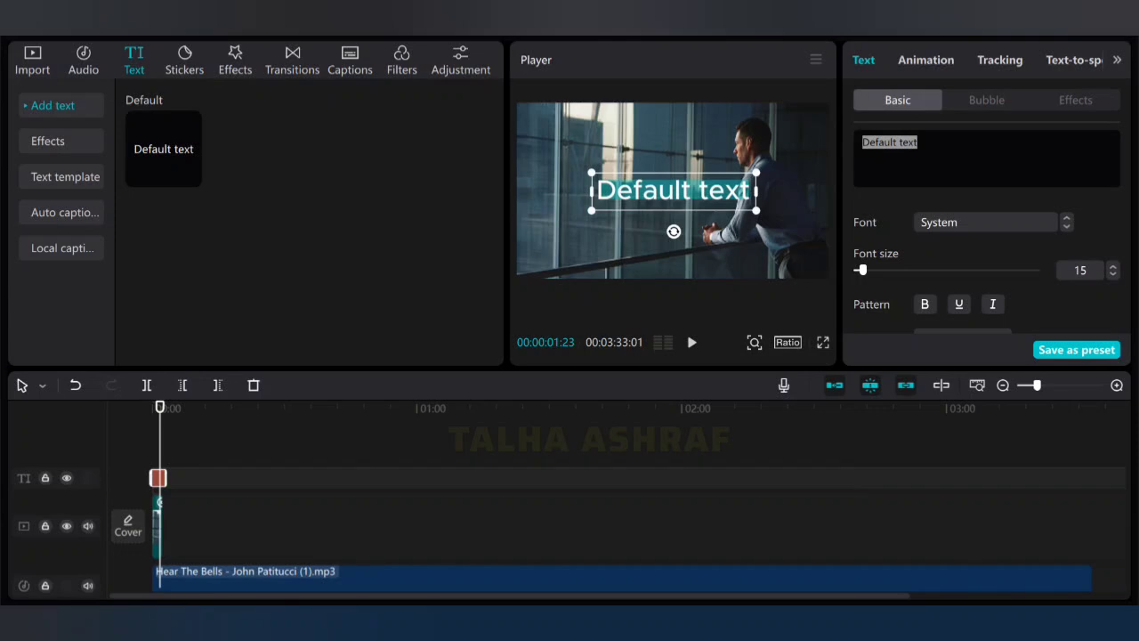
{"action": "type", "text": "SHOEE"}
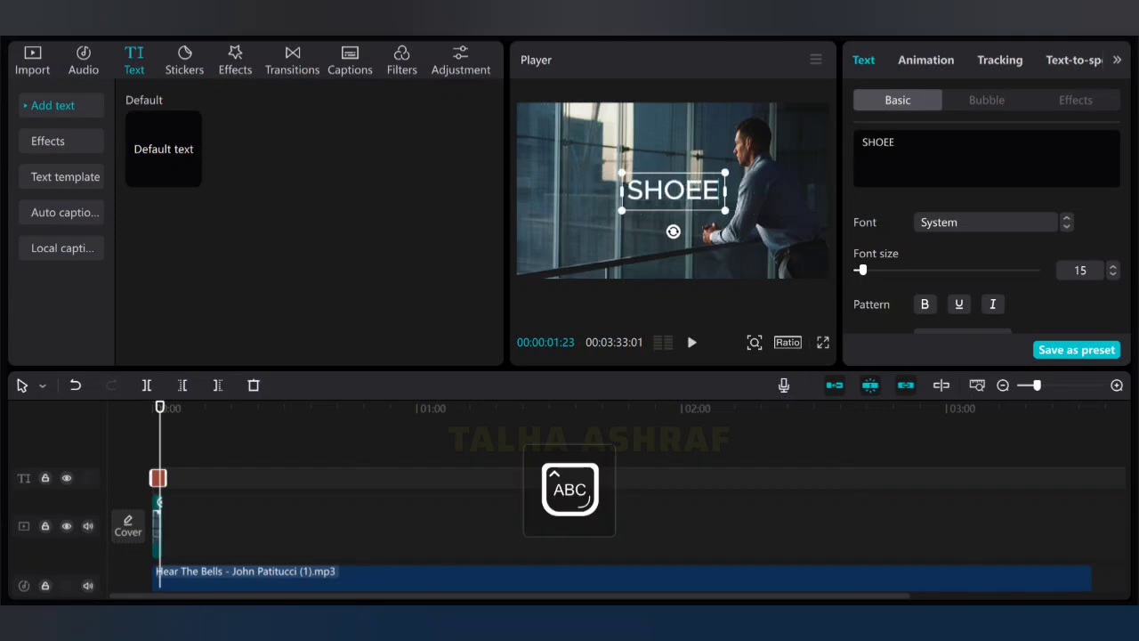
Step: Correct the text's wording to "SHORT" and enlarge it on the preview to about 185% scale
{"action": "key", "text": "BackSpace"}
{"action": "key", "text": "BackSpace"}
{"action": "type", "text": "RT"}
{"action": "key", "text": "ctrl+a"}
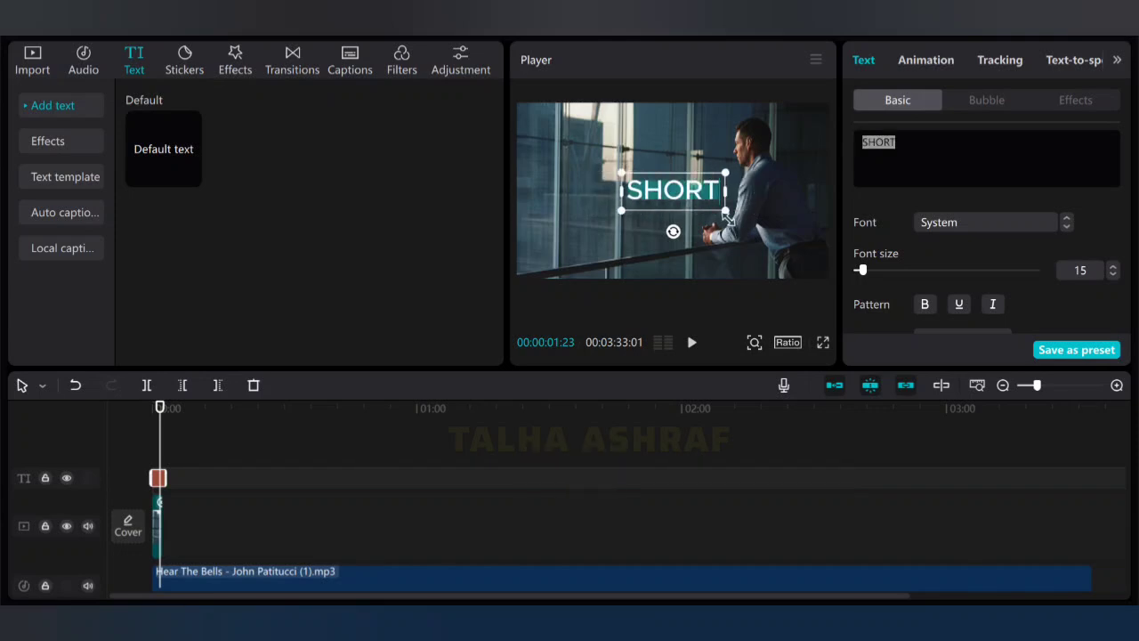
{"action": "left_click_drag", "start_coordinate": [727, 217], "coordinate": [808, 237]}
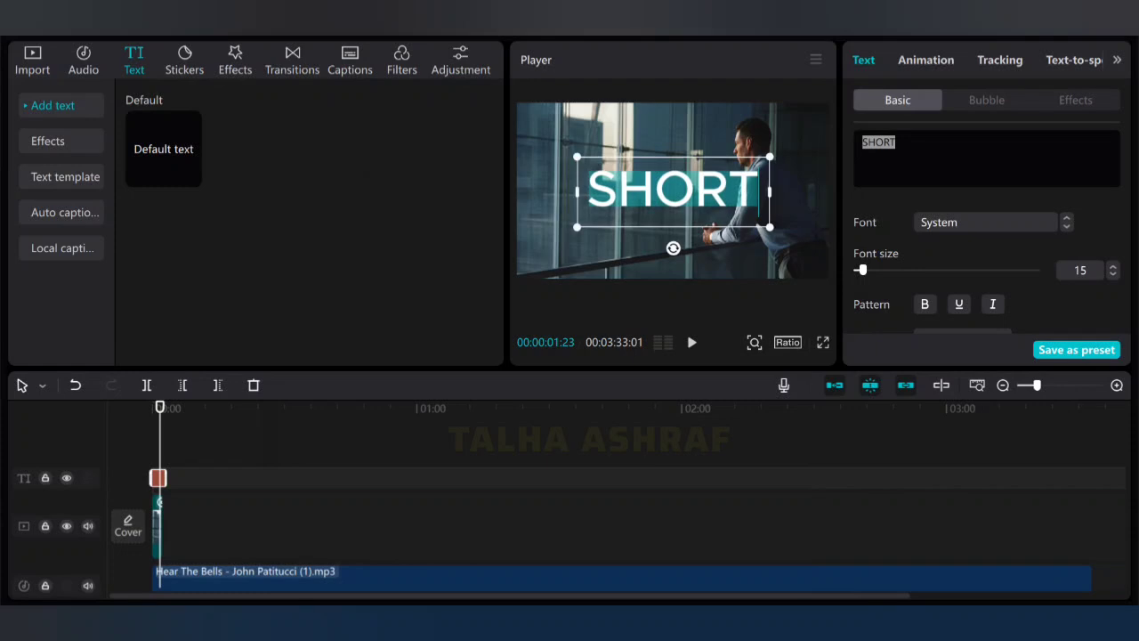
{"action": "left_click", "coordinate": [698, 191]}
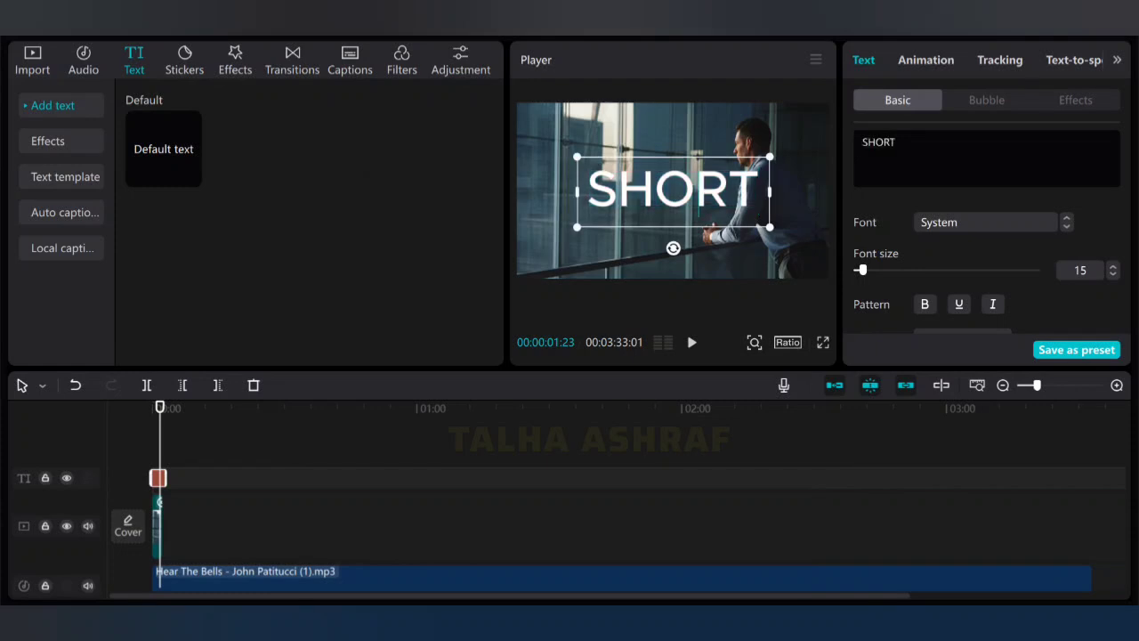
Step: Shift the railing clip to about X -153, Y 66, and move the SHORT text into the empty area beside the man
{"action": "left_click", "coordinate": [156, 526]}
{"action": "left_click_drag", "start_coordinate": [673, 232], "coordinate": [661, 226]}
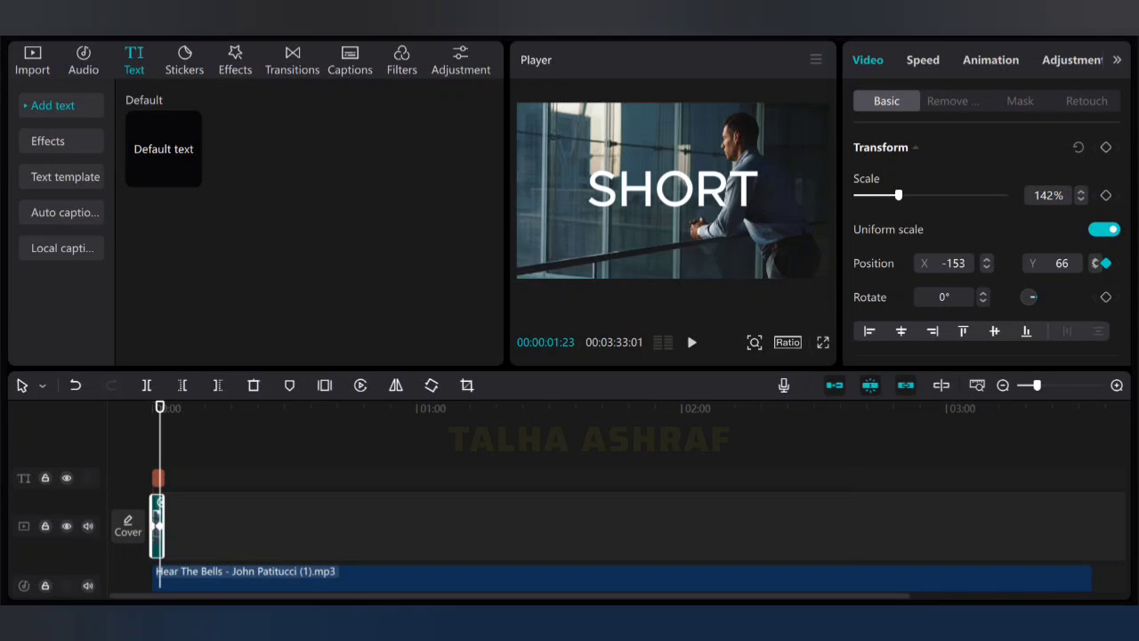
{"action": "left_click", "coordinate": [673, 190]}
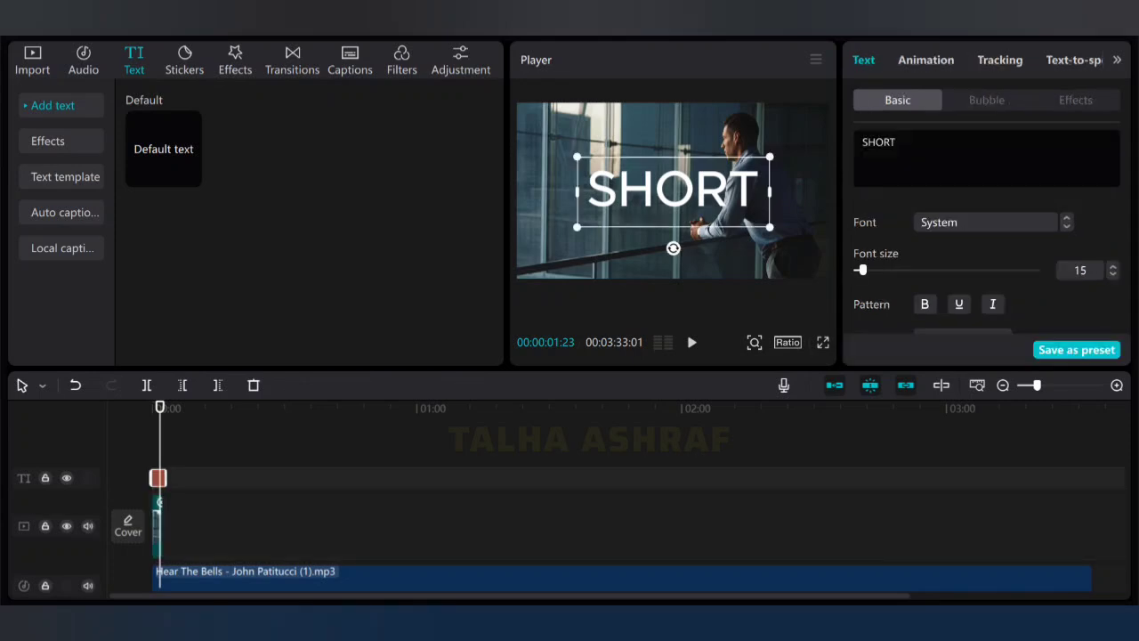
{"action": "left_click_drag", "start_coordinate": [673, 191], "coordinate": [619, 184]}
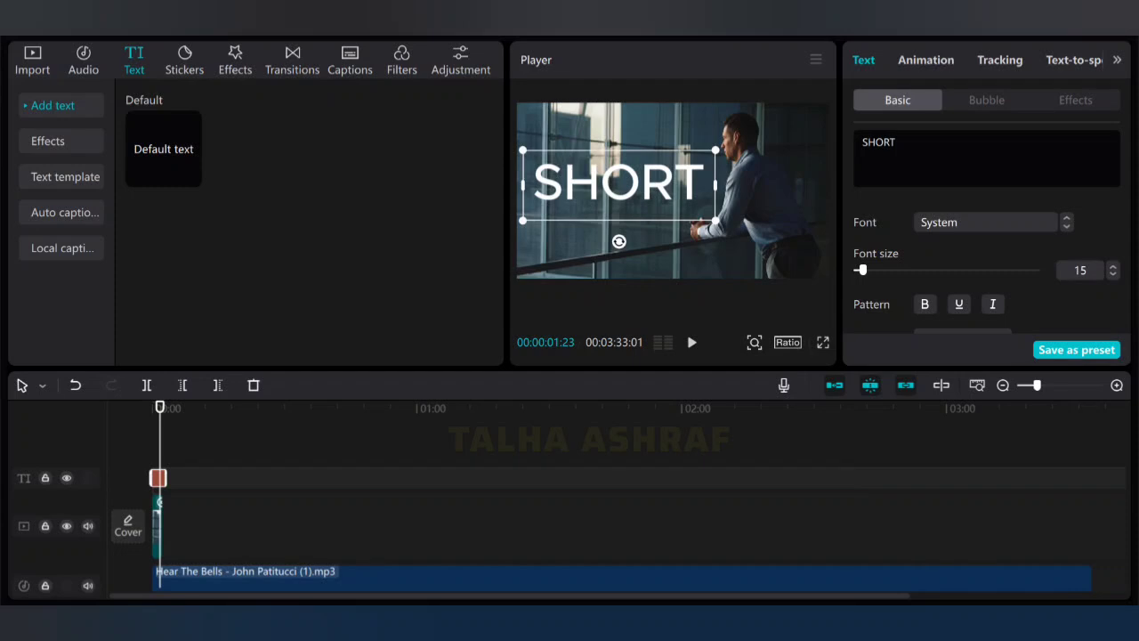
Step: Set the SHORT text's font to ZY Modern and reposition it at about X -721, Y 0
{"action": "left_click", "coordinate": [985, 221]}
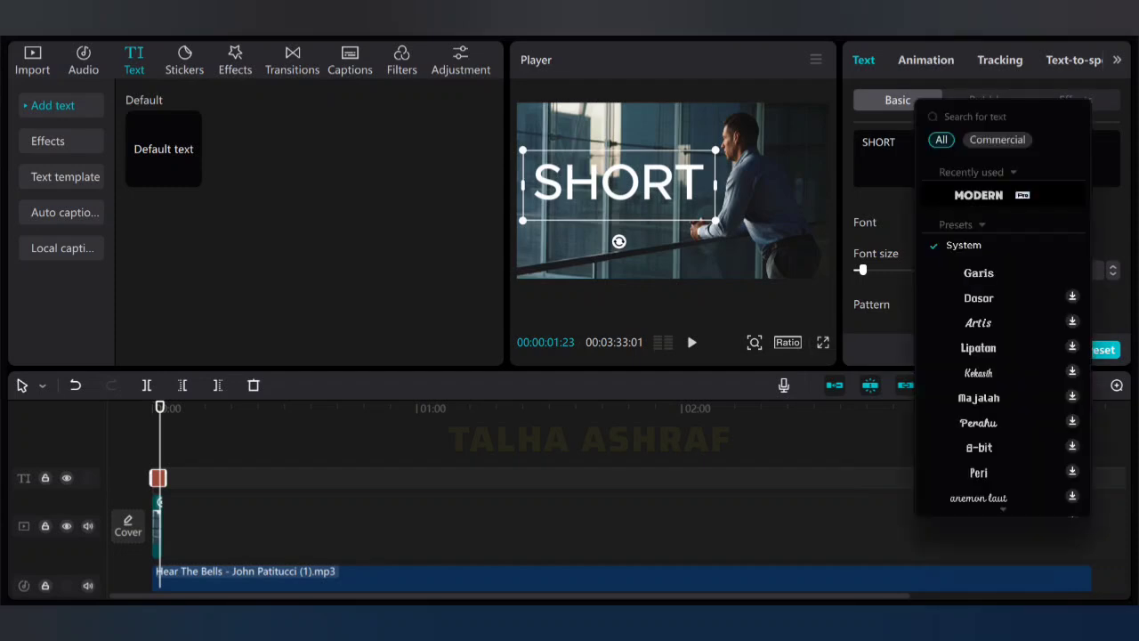
{"action": "left_click", "coordinate": [979, 195]}
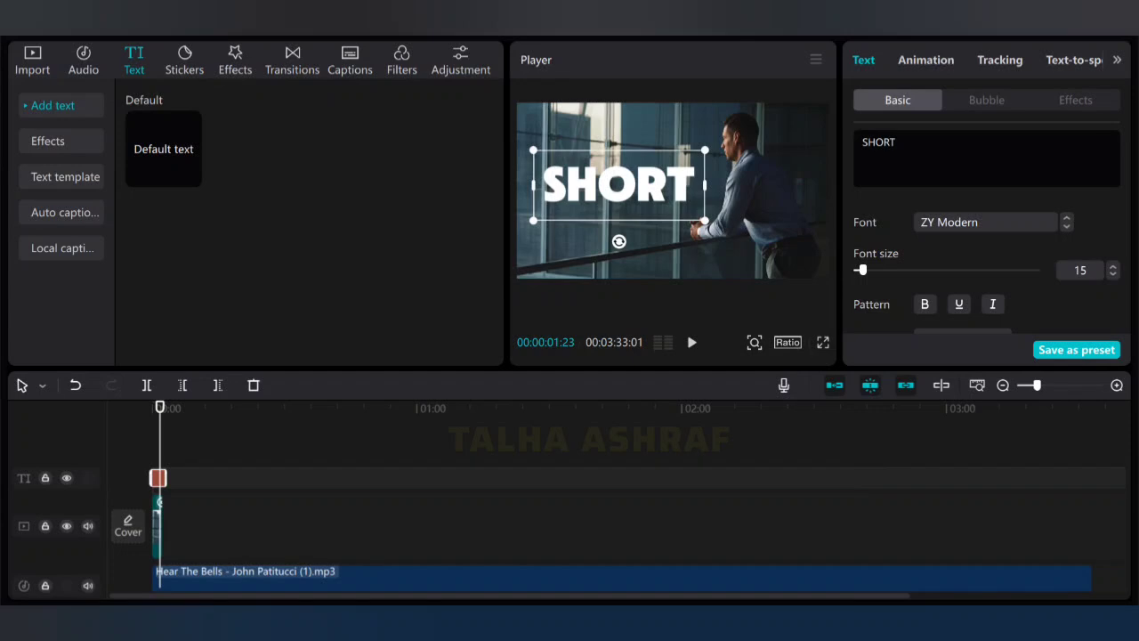
{"action": "left_click", "coordinate": [985, 222]}
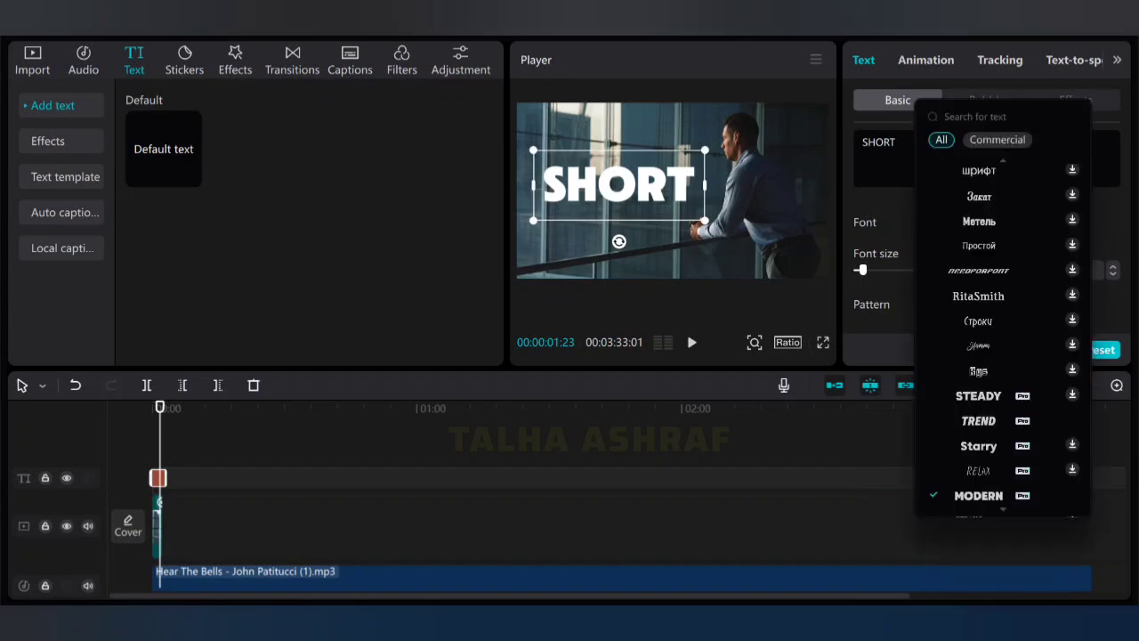
{"action": "key", "text": "Escape"}
{"action": "mouse_move", "coordinate": [618, 185]}
{"action": "left_mouse_down"}
{"action": "mouse_move", "coordinate": [628, 180]}
{"action": "mouse_move", "coordinate": [603, 191]}
{"action": "mouse_move", "coordinate": [615, 193]}
{"action": "left_mouse_up"}
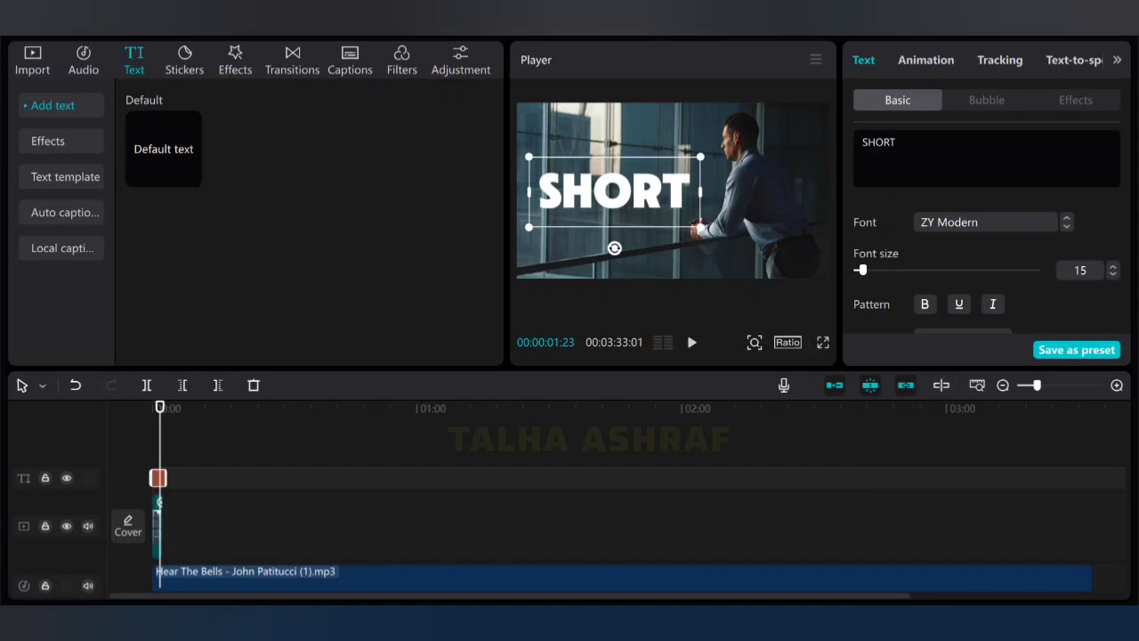
Step: Apply the yellow preset with black outline to SHORT, set its stroke thickness to 11 and shrink the text slightly
{"action": "scroll", "coordinate": [988, 241], "scroll_direction": "down", "scroll_amount": 4}
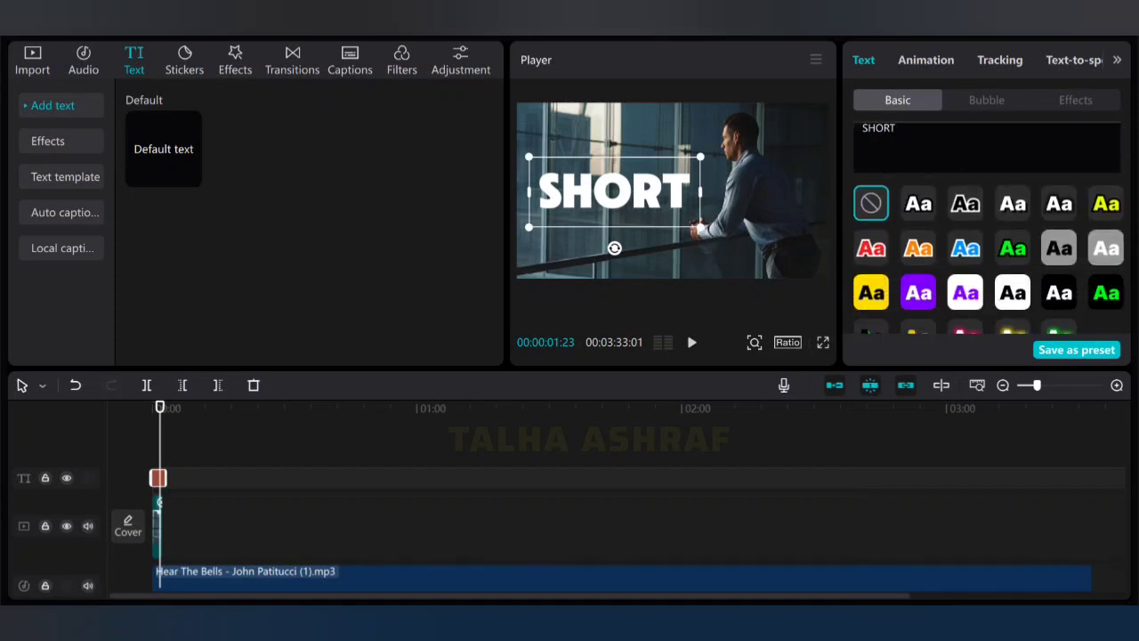
{"action": "left_click", "coordinate": [1106, 203]}
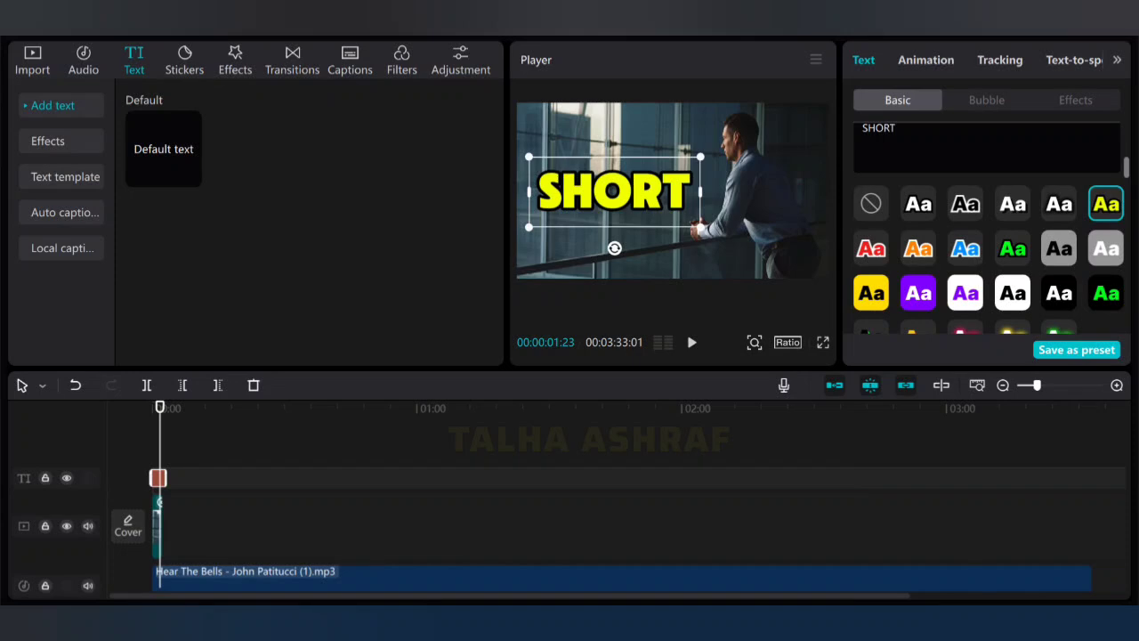
{"action": "scroll", "coordinate": [987, 253], "scroll_direction": "down", "scroll_amount": 5}
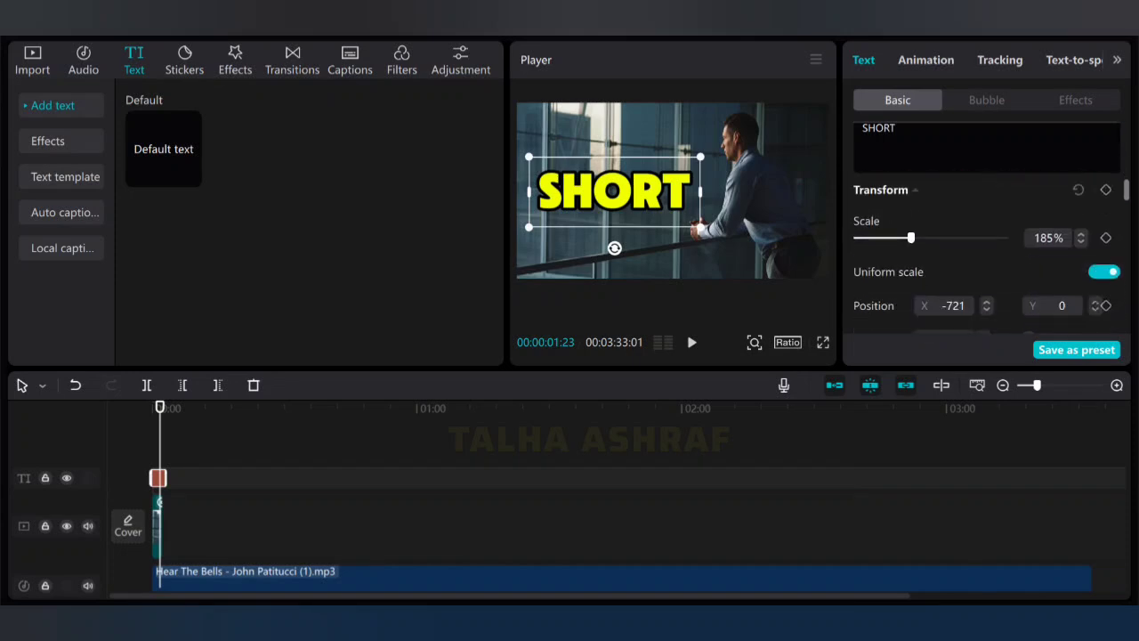
{"action": "scroll", "coordinate": [988, 254], "scroll_direction": "down", "scroll_amount": 2}
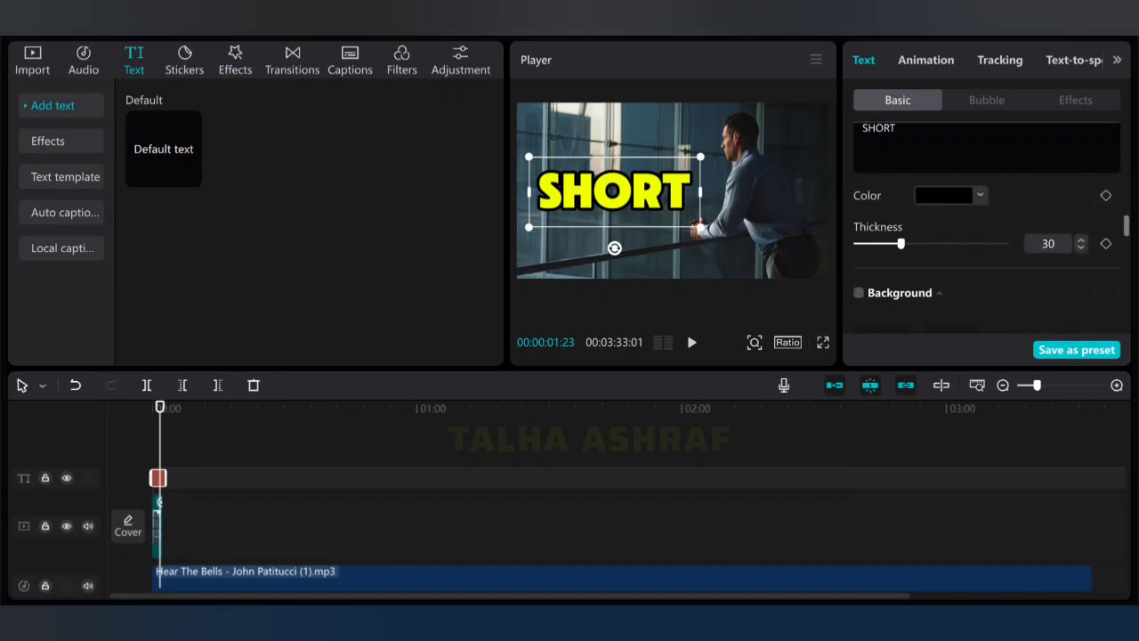
{"action": "scroll", "coordinate": [988, 254], "scroll_direction": "up", "scroll_amount": 2}
{"action": "scroll", "coordinate": [983, 251], "scroll_direction": "down", "scroll_amount": 1}
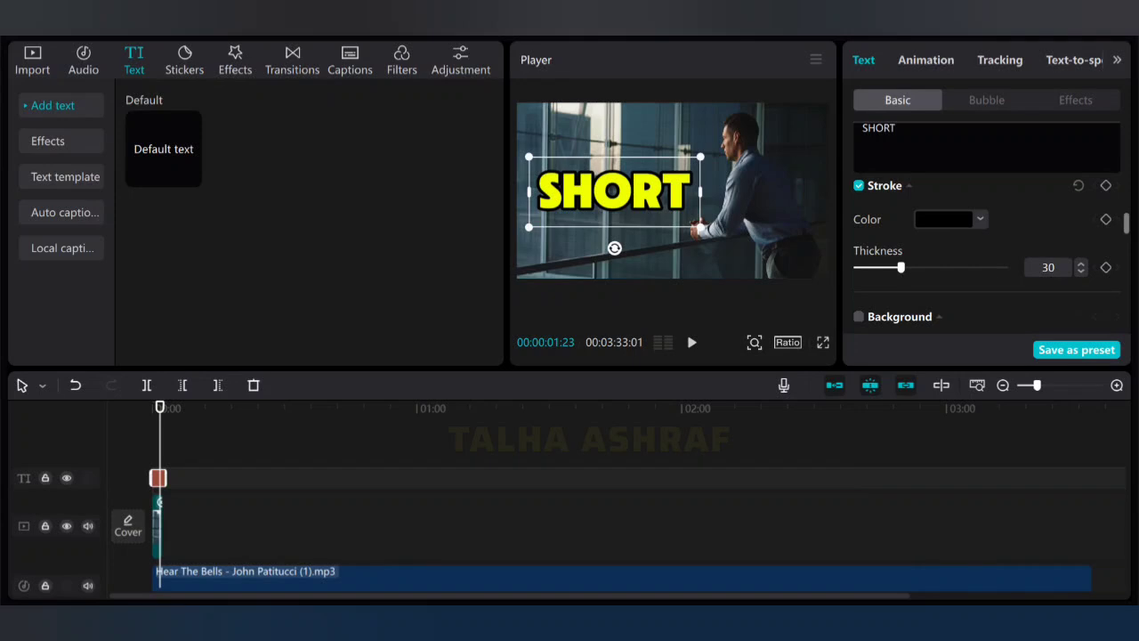
{"action": "left_click_drag", "start_coordinate": [900, 267], "coordinate": [872, 267]}
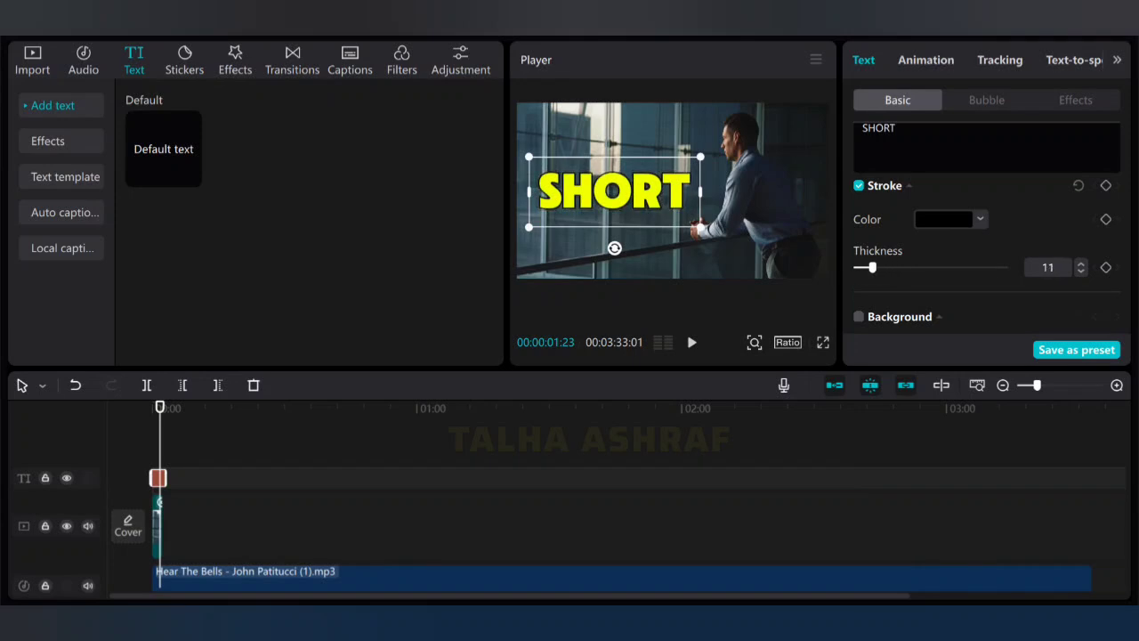
{"action": "left_click_drag", "start_coordinate": [700, 158], "coordinate": [697, 158]}
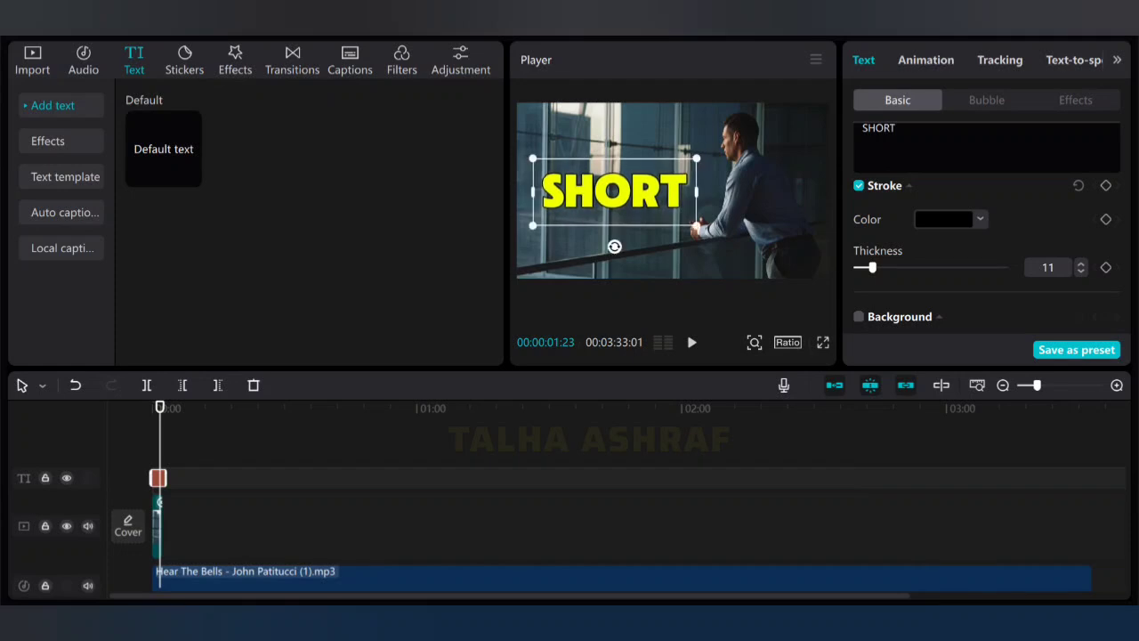
Step: Trim the SHORT text clip from both ends to about 0.8 seconds long, near the end of the railing clip
{"action": "key", "text": "q"}
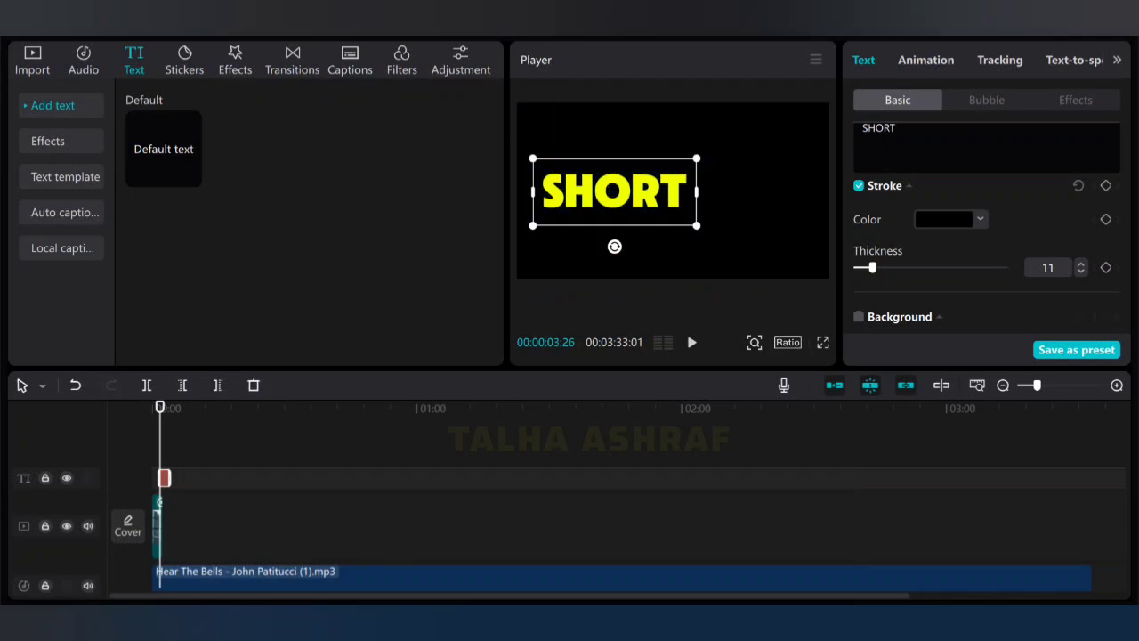
{"action": "left_click_drag", "start_coordinate": [167, 478], "coordinate": [164, 478]}
{"action": "key", "text": "Home"}
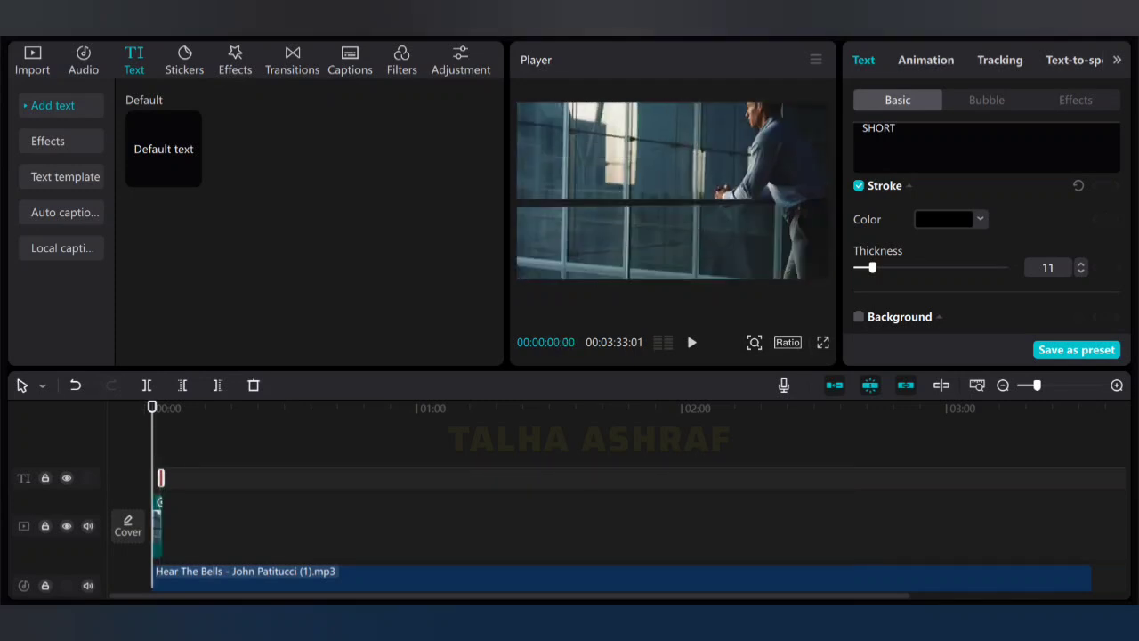
{"action": "key", "text": "ctrl+plus"}
{"action": "key", "text": "ctrl+plus"}
{"action": "key", "text": "ctrl+plus"}
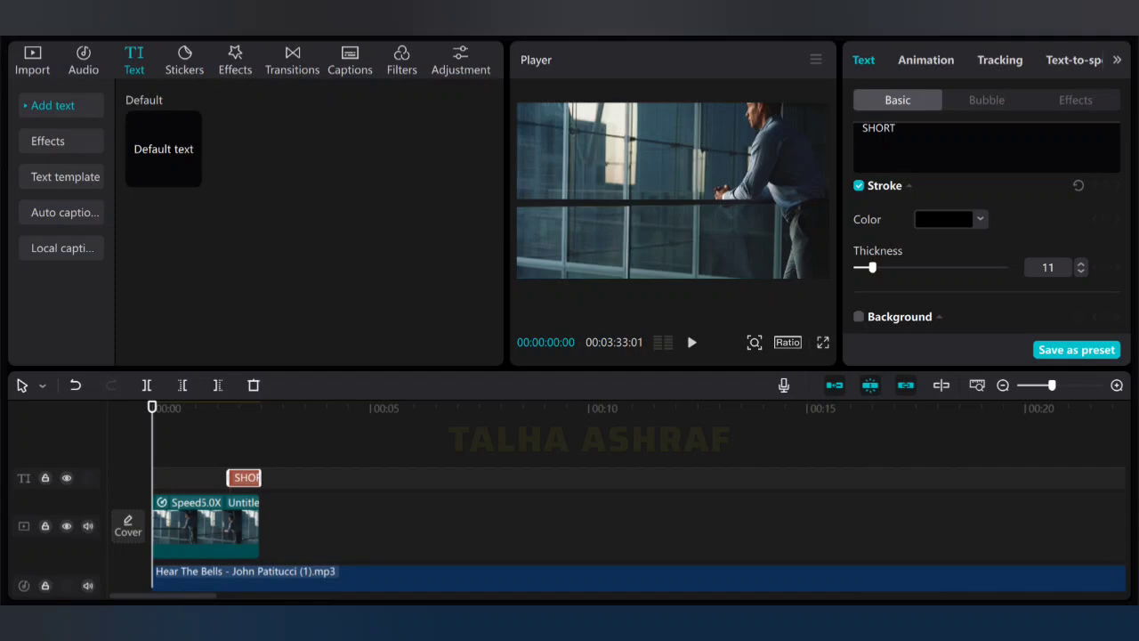
Step: Play to 00:00:01:10, move the SHORT text clip earlier to end there, and preview the timing from the beginning
{"action": "key", "text": "space"}
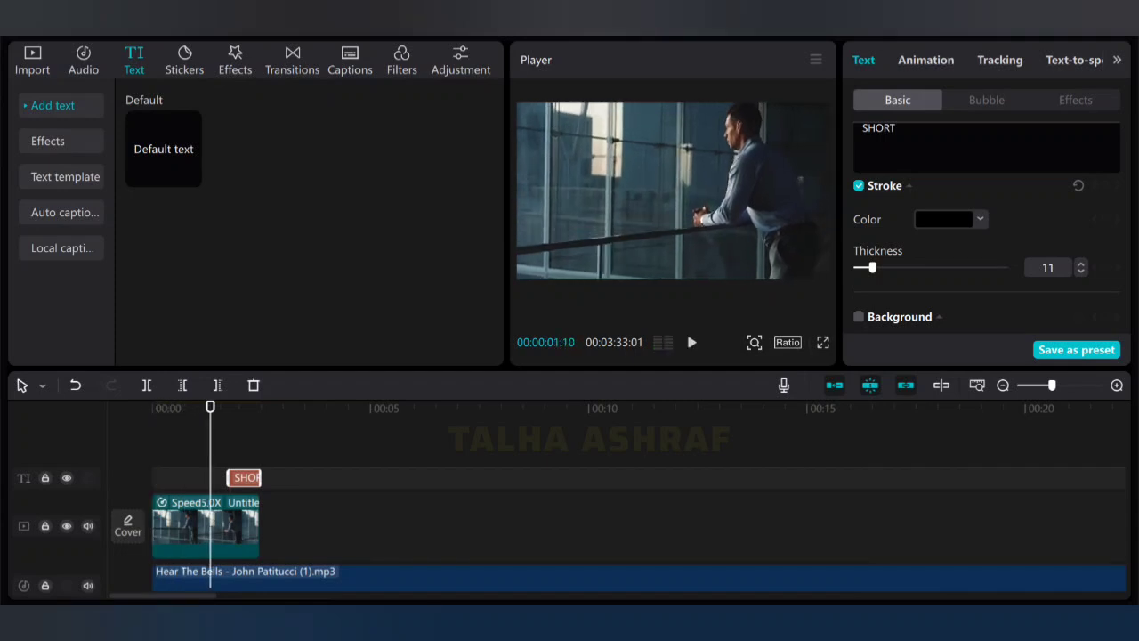
{"action": "left_click_drag", "start_coordinate": [243, 477], "coordinate": [195, 478]}
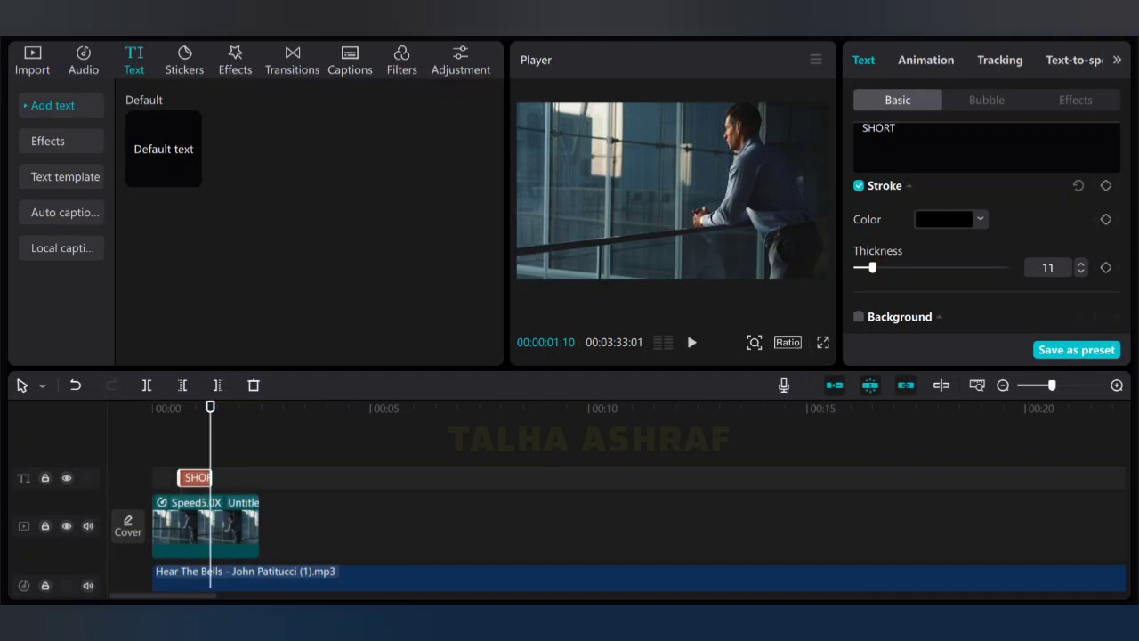
{"action": "left_click_drag", "start_coordinate": [210, 406], "coordinate": [153, 406]}
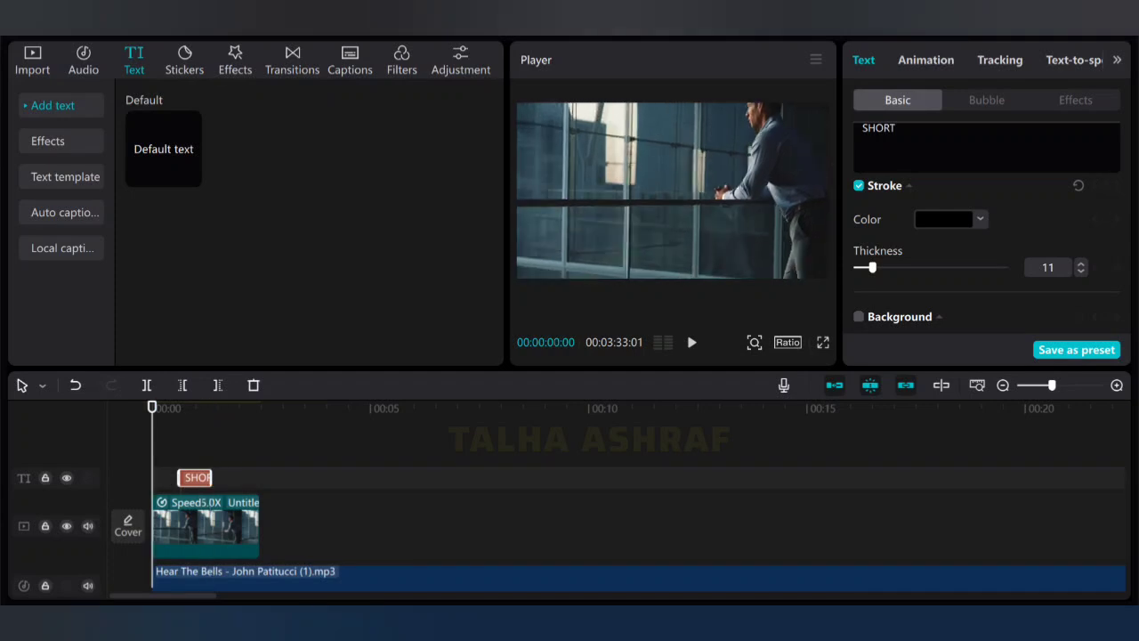
{"action": "key", "text": "space"}
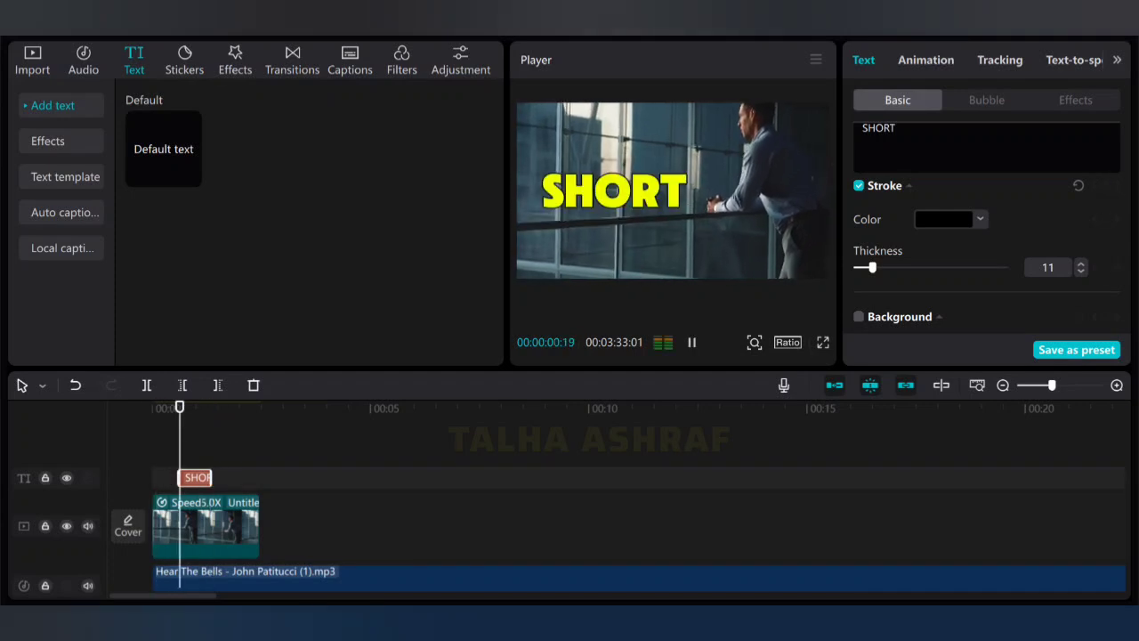
{"action": "key", "text": "space"}
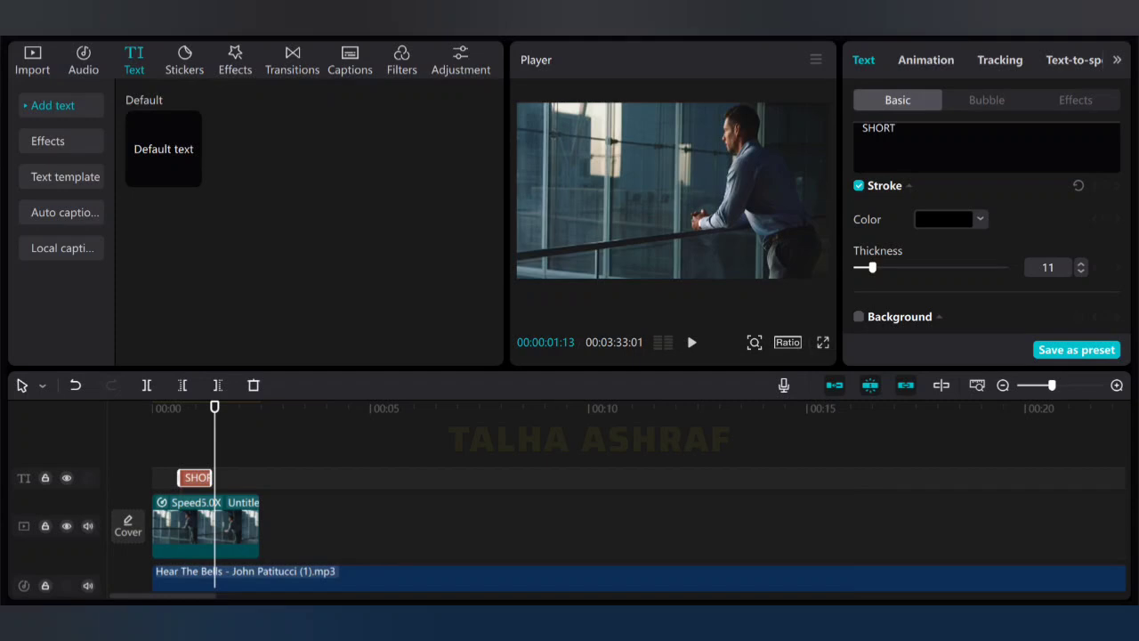
Step: Replay from 00:00:00:08 and adjust the SHORT text clip to span about 00:00:01:00 to 00:00:01:15
{"action": "left_click_drag", "start_coordinate": [214, 406], "coordinate": [164, 406]}
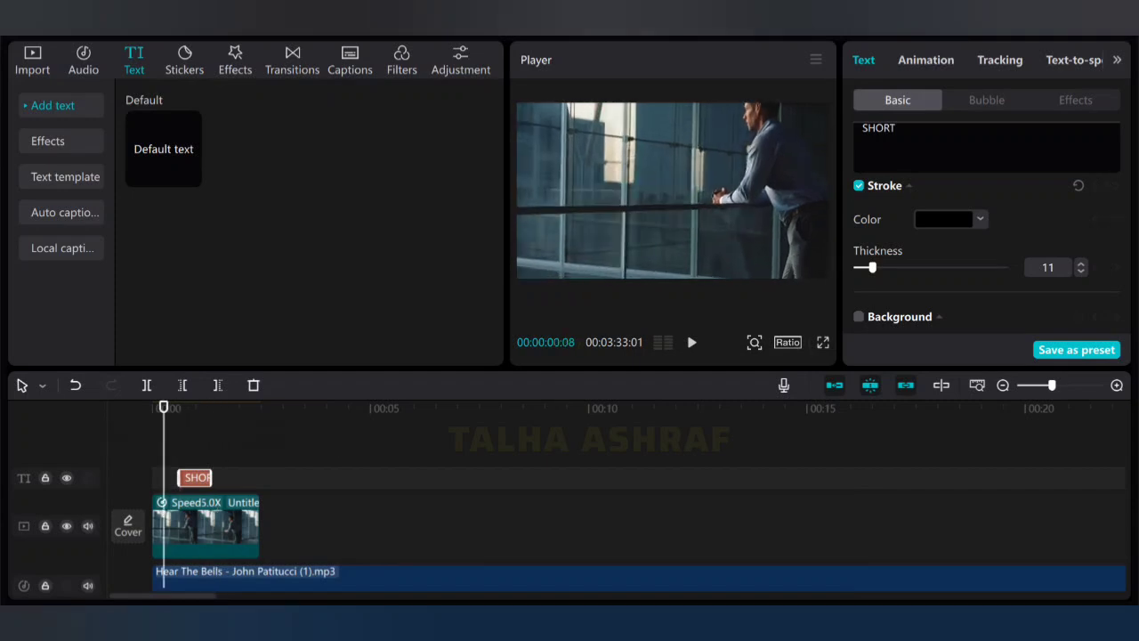
{"action": "key", "text": "space"}
{"action": "key", "text": "space"}
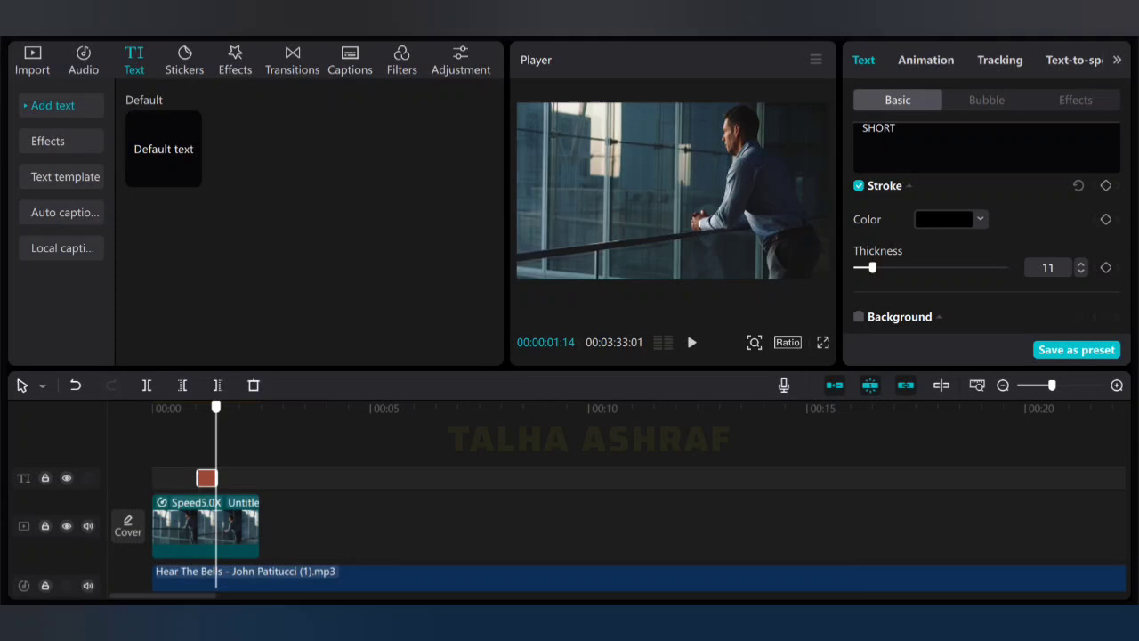
Step: Apply the "Blur... Out" entrance animation to the SHORT text, with the playhead placed at 00:00:01:02
{"action": "left_click_drag", "start_coordinate": [216, 406], "coordinate": [198, 405]}
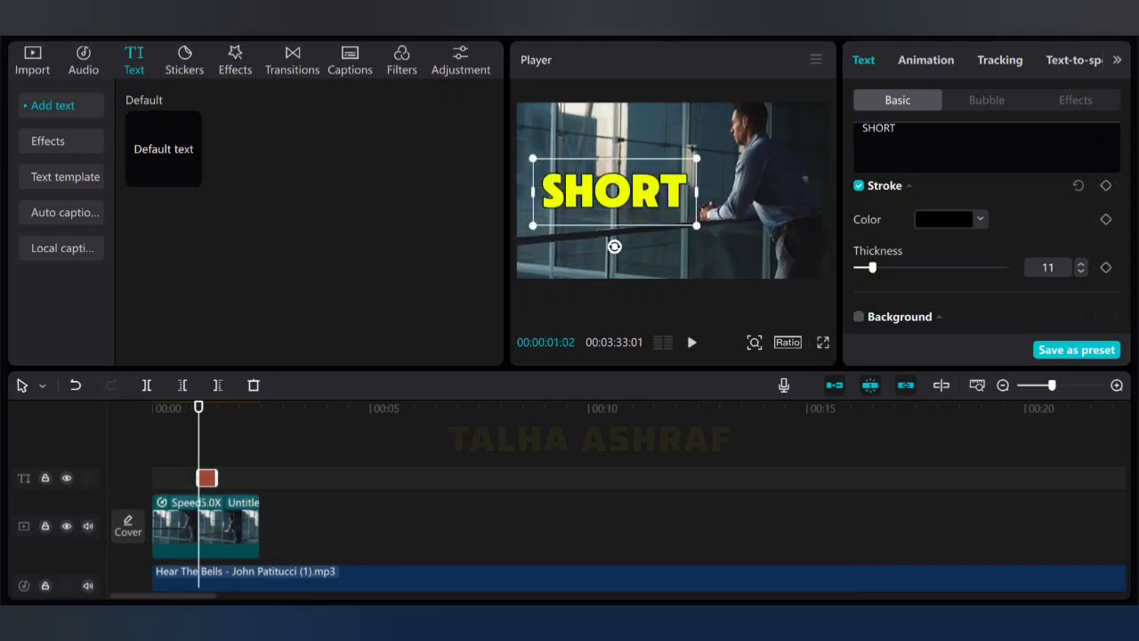
{"action": "left_click", "coordinate": [926, 59]}
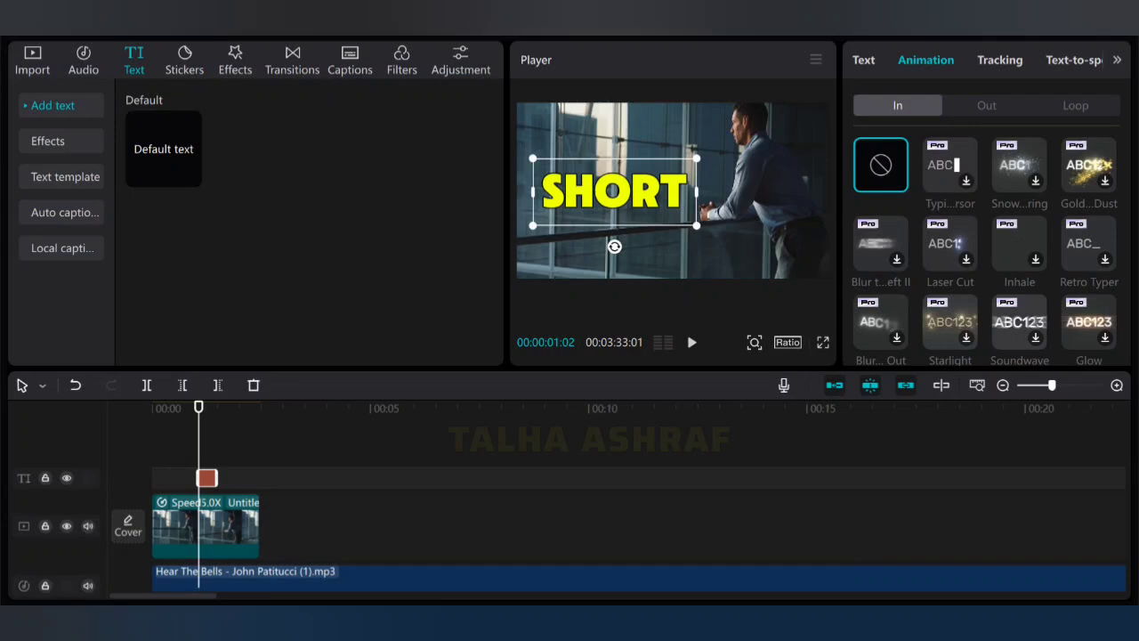
{"action": "left_click", "coordinate": [880, 322]}
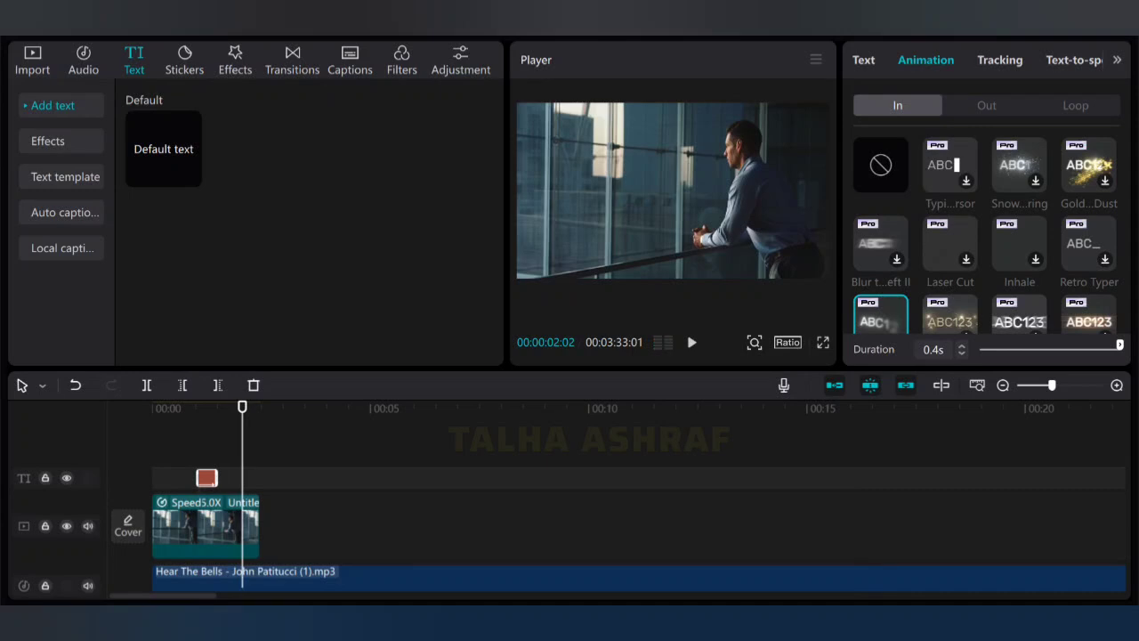
Step: Move the SHORT text clip earlier to start at about 00:00:00:24 and preview the animation from the beginning
{"action": "left_click_drag", "start_coordinate": [207, 478], "coordinate": [197, 478]}
{"action": "left_click_drag", "start_coordinate": [242, 407], "coordinate": [152, 406]}
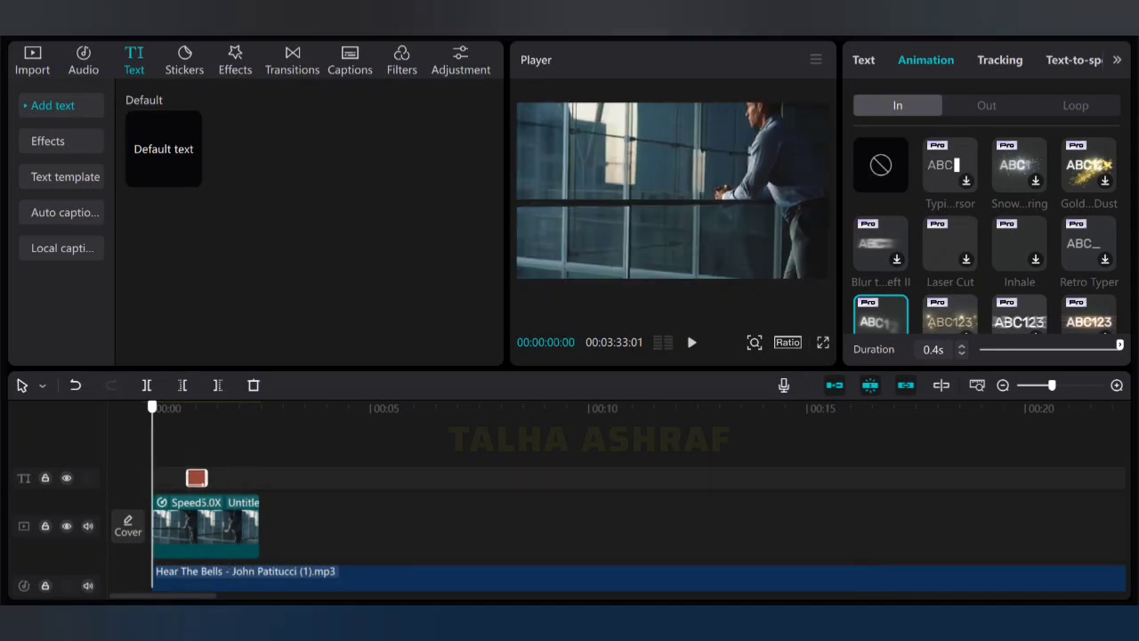
{"action": "key", "text": "space"}
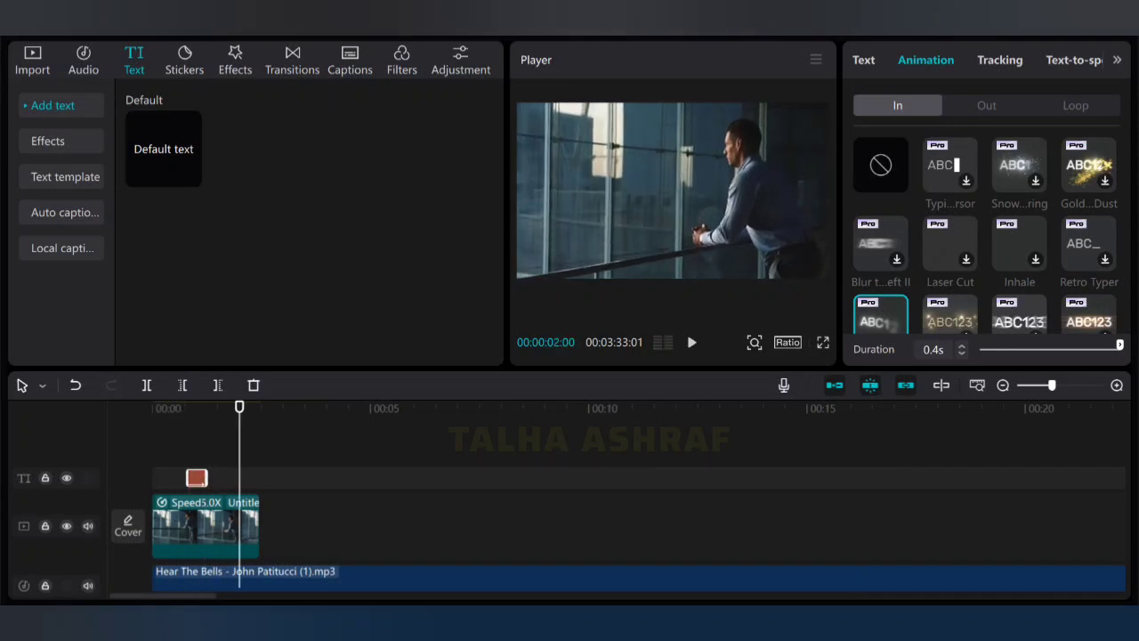
Step: Replay the opening, extend the SHORT text clip's start back to about 00:00:00:18, and return the playhead to the beginning
{"action": "left_click_drag", "start_coordinate": [239, 407], "coordinate": [153, 407]}
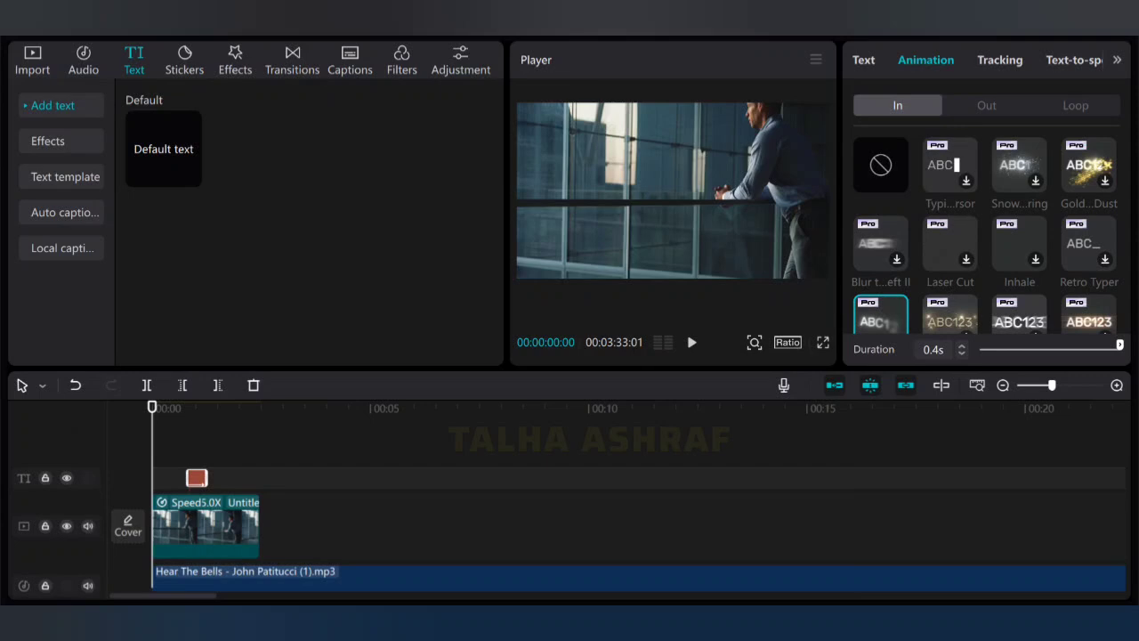
{"action": "key", "text": "space"}
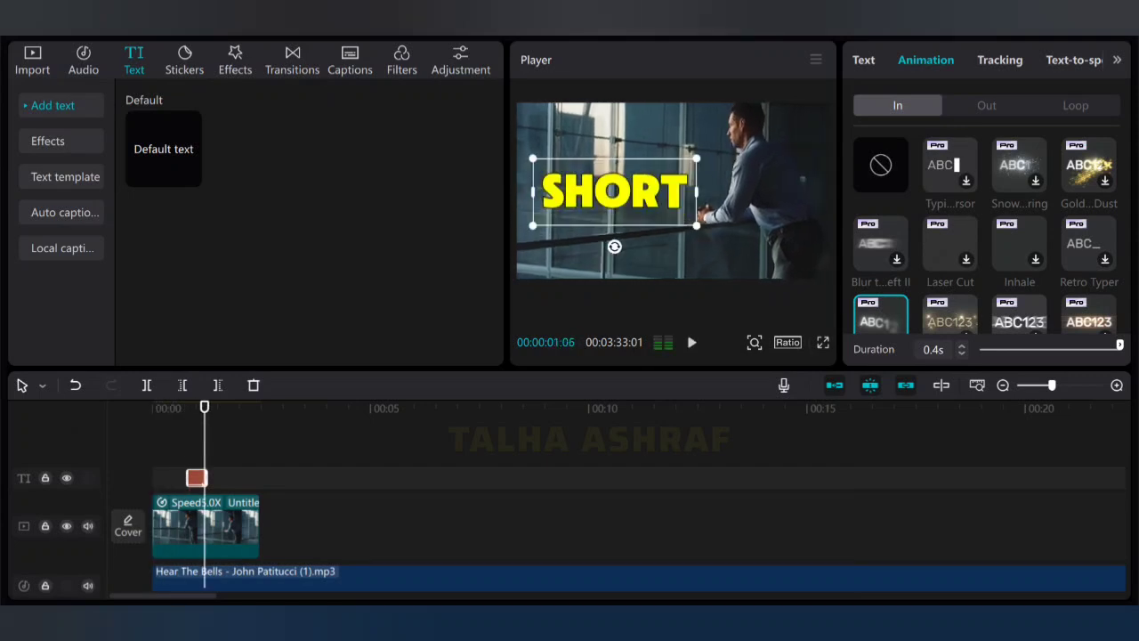
{"action": "left_click_drag", "start_coordinate": [187, 478], "coordinate": [177, 478]}
{"action": "left_click_drag", "start_coordinate": [205, 407], "coordinate": [152, 407]}
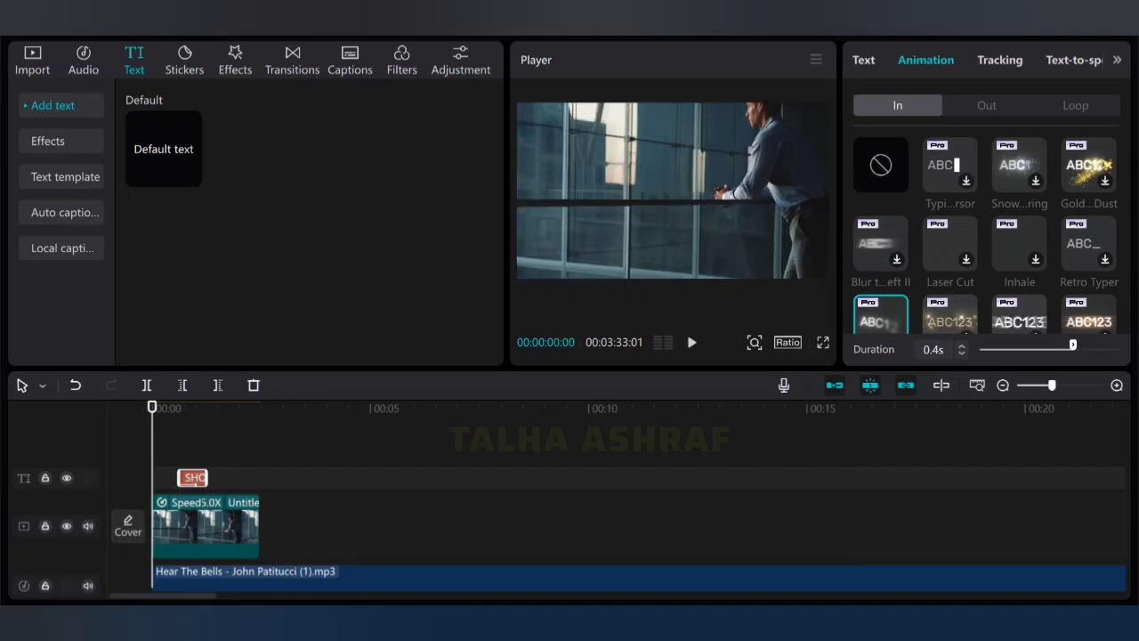
Step: Play the opening through about 00:00:04:12 and trim the first video clip's end back to about 00:00:01:07
{"action": "key", "text": "space"}
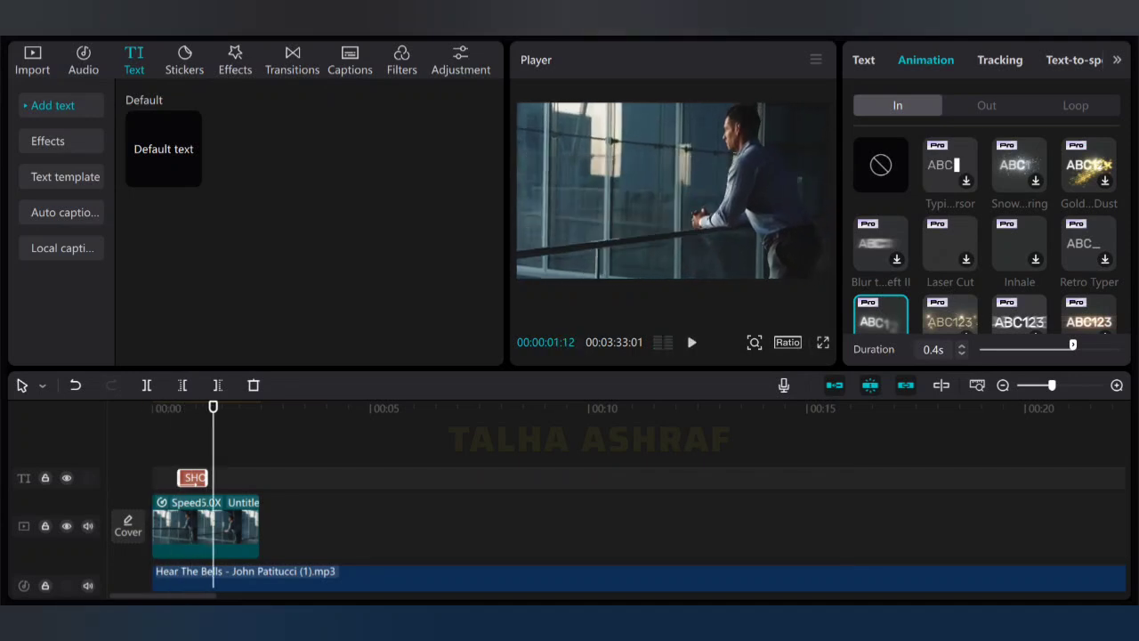
{"action": "left_click_drag", "start_coordinate": [212, 407], "coordinate": [263, 406]}
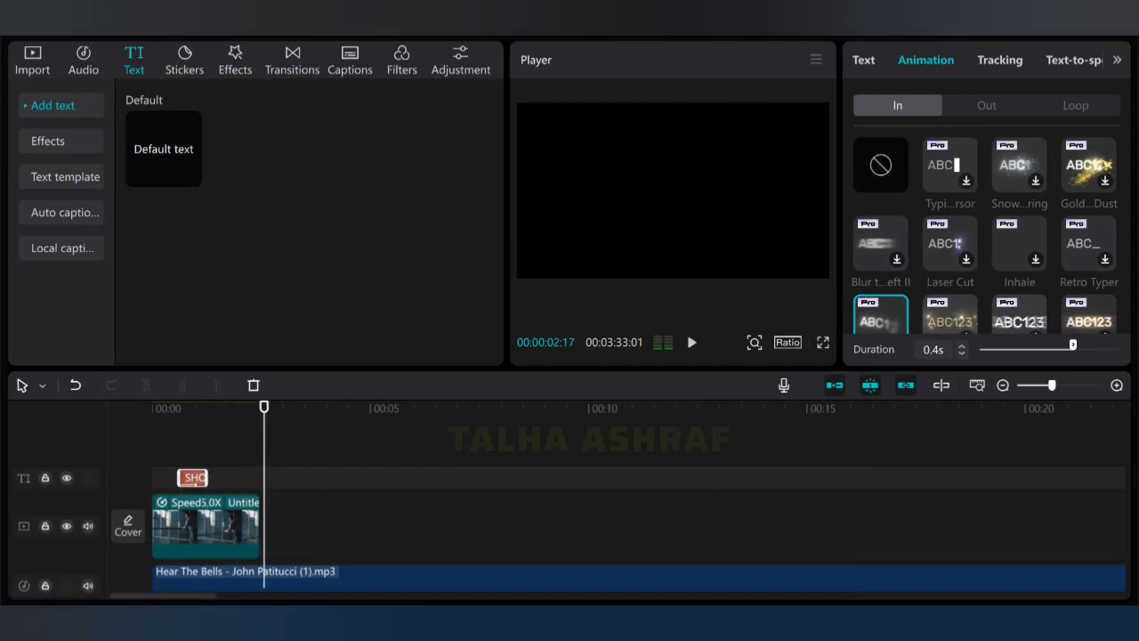
{"action": "key", "text": "space"}
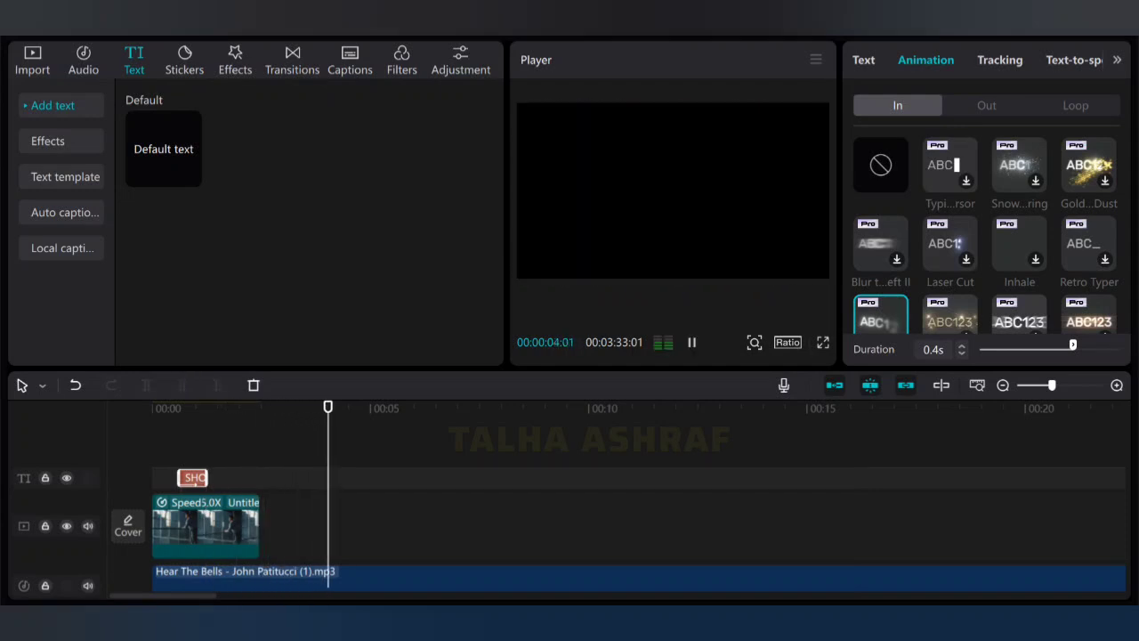
{"action": "key", "text": "space"}
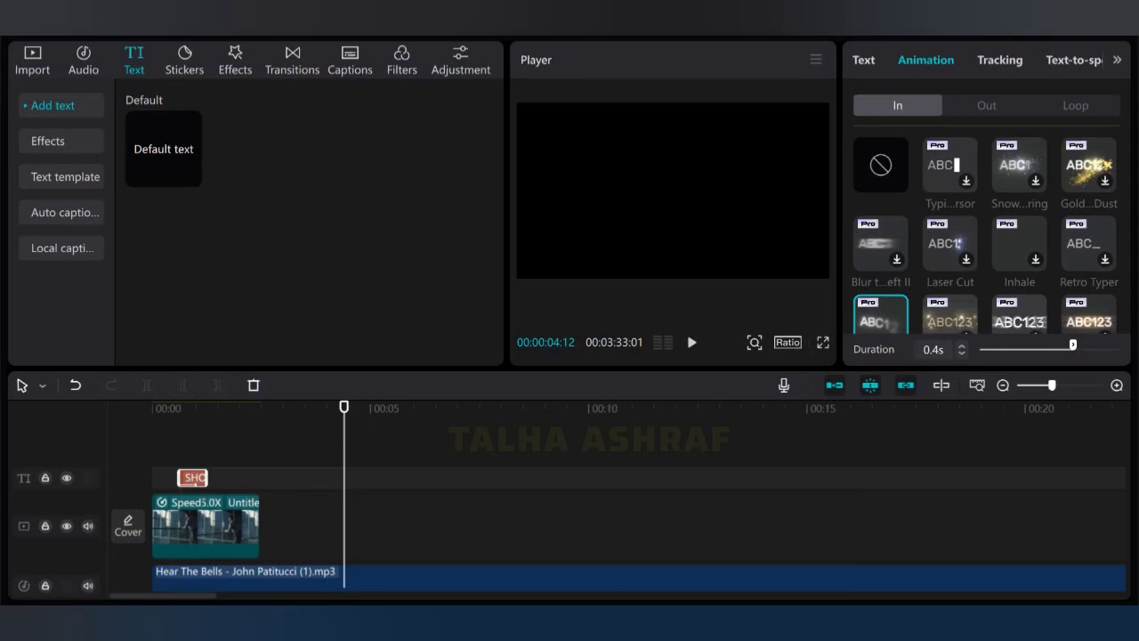
{"action": "left_click_drag", "start_coordinate": [258, 526], "coordinate": [206, 525]}
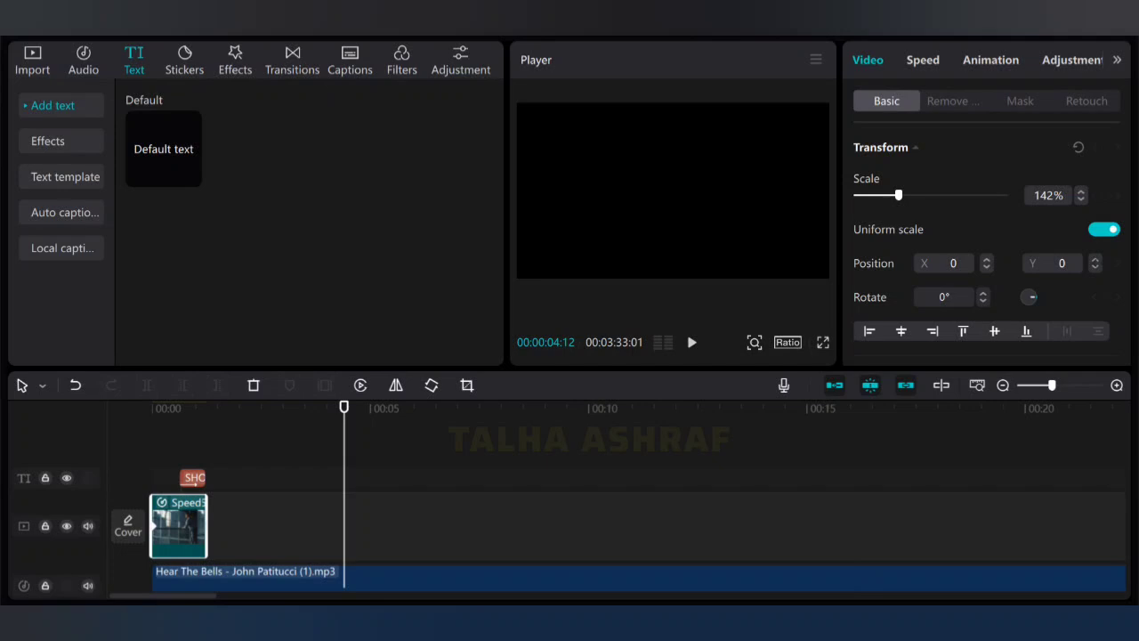
Step: Insert the sunset city clip, Untitled design (19).mp4, on the main track directly after the first clip
{"action": "left_click", "coordinate": [32, 60]}
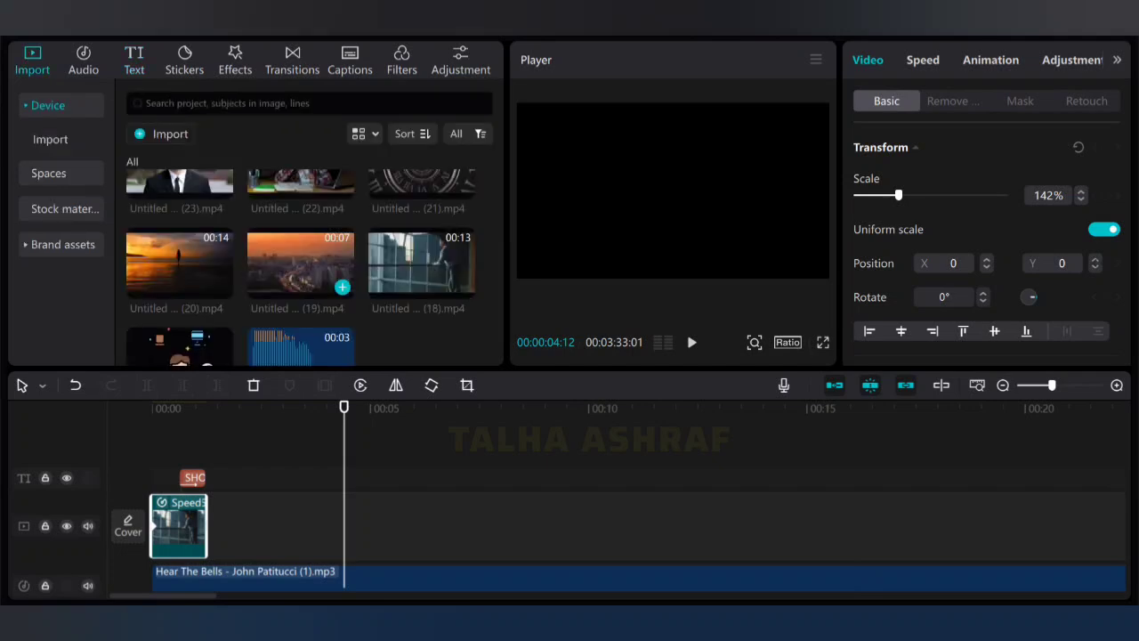
{"action": "left_click", "coordinate": [301, 263]}
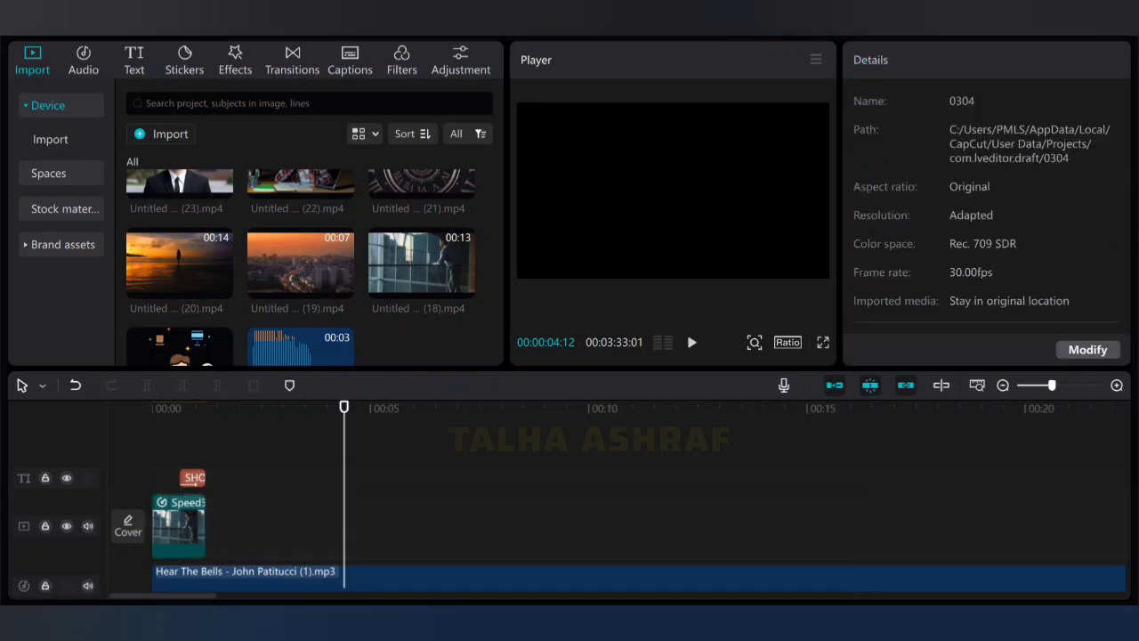
{"action": "left_click_drag", "start_coordinate": [301, 264], "coordinate": [205, 525]}
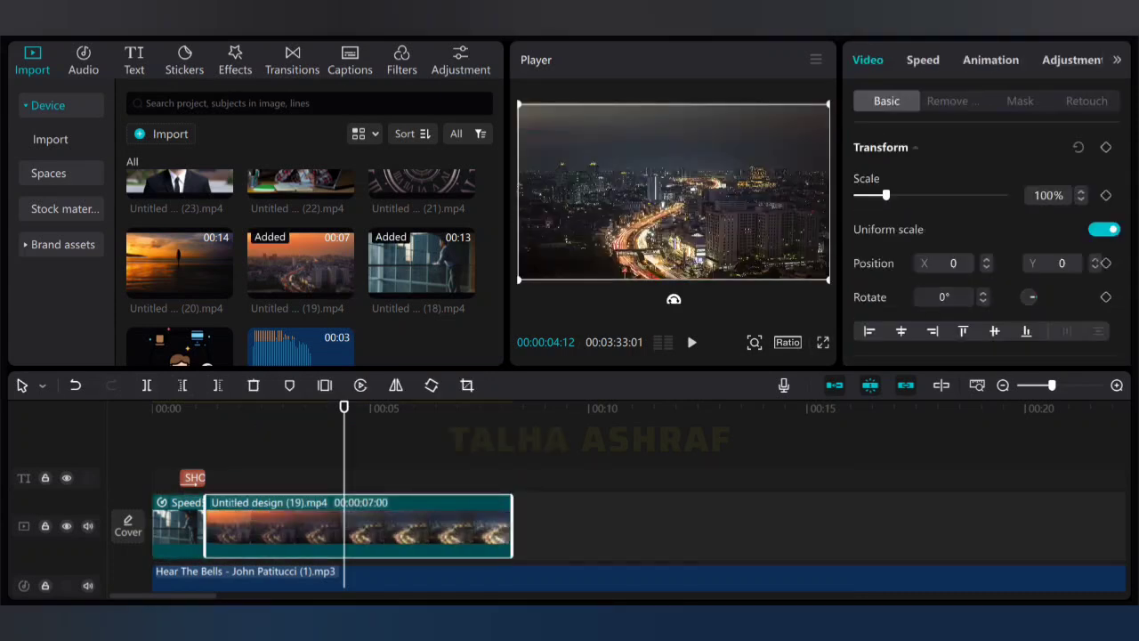
Step: Try the city clip at 5.0x speed trimmed to 0.9 s, play back from its start, and restore its trimmed end
{"action": "key", "text": "ctrl+r"}
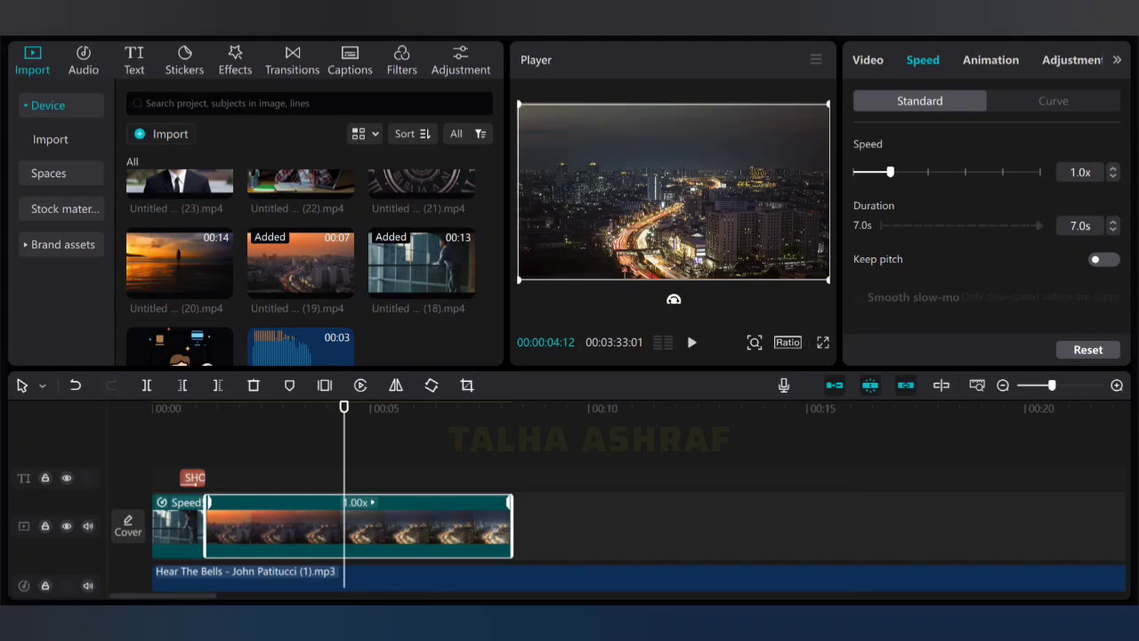
{"action": "left_click_drag", "start_coordinate": [890, 171], "coordinate": [966, 172]}
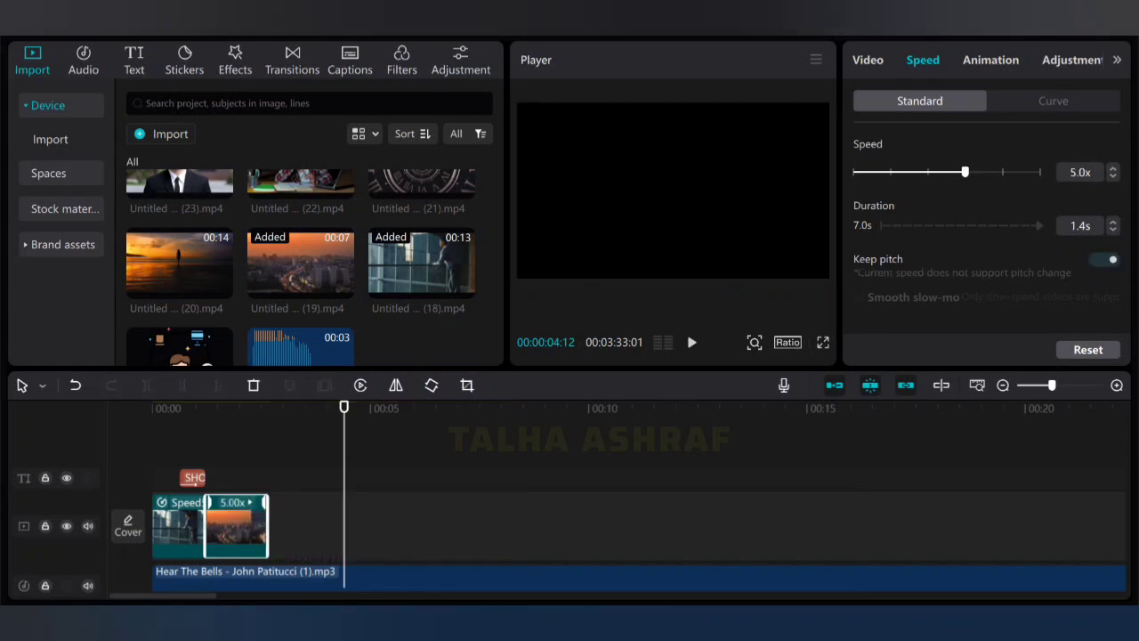
{"action": "left_click_drag", "start_coordinate": [343, 406], "coordinate": [206, 407]}
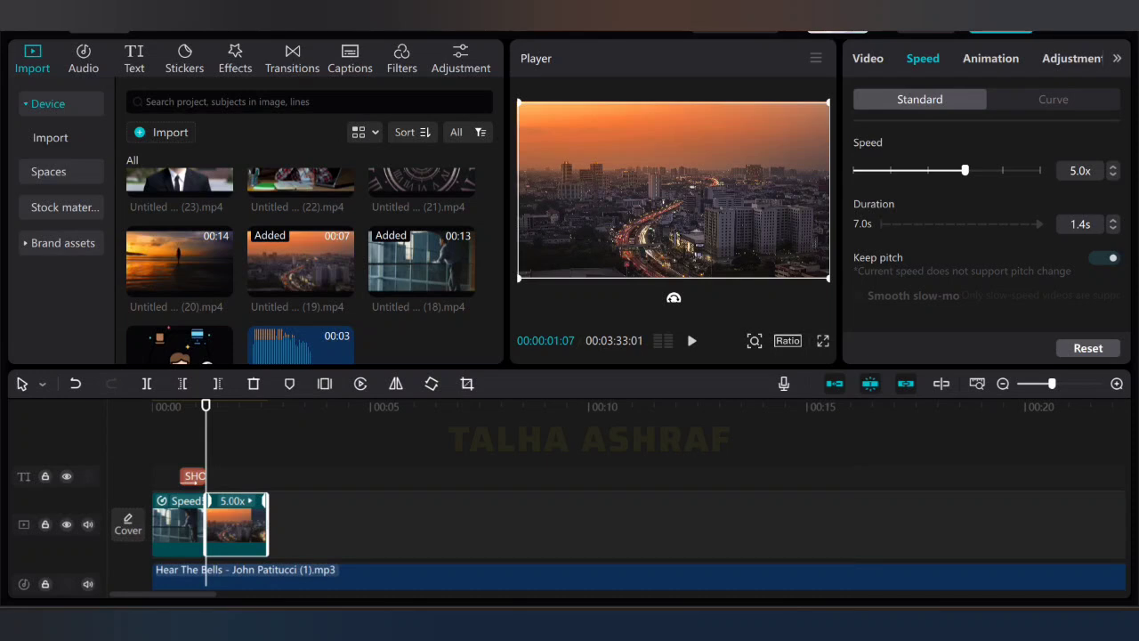
{"action": "left_click_drag", "start_coordinate": [266, 524], "coordinate": [243, 524]}
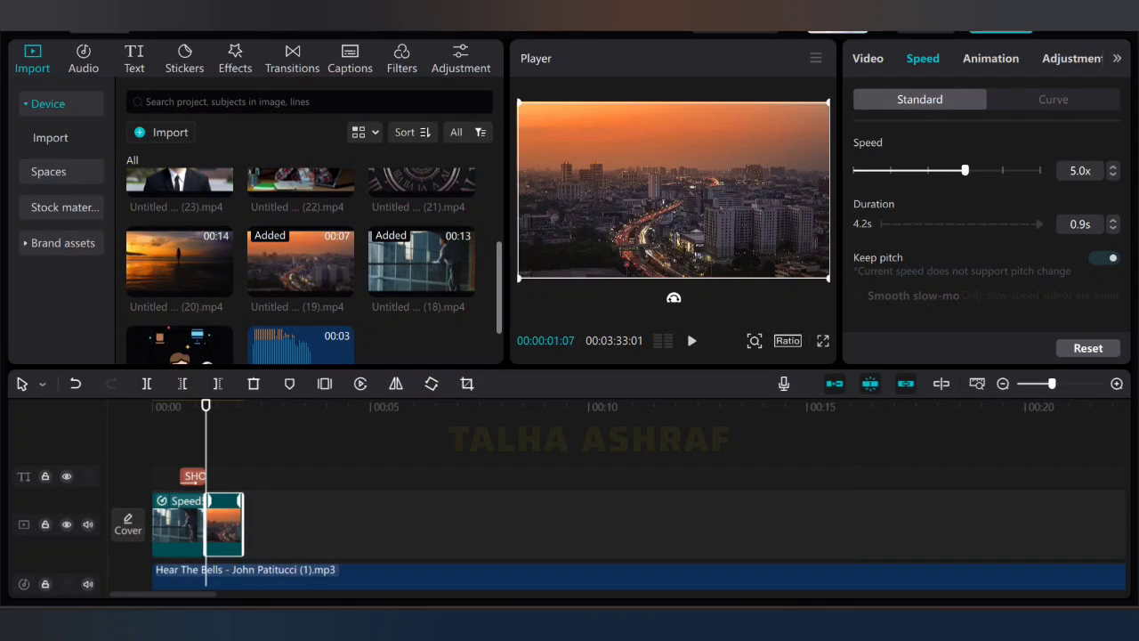
{"action": "key", "text": "space"}
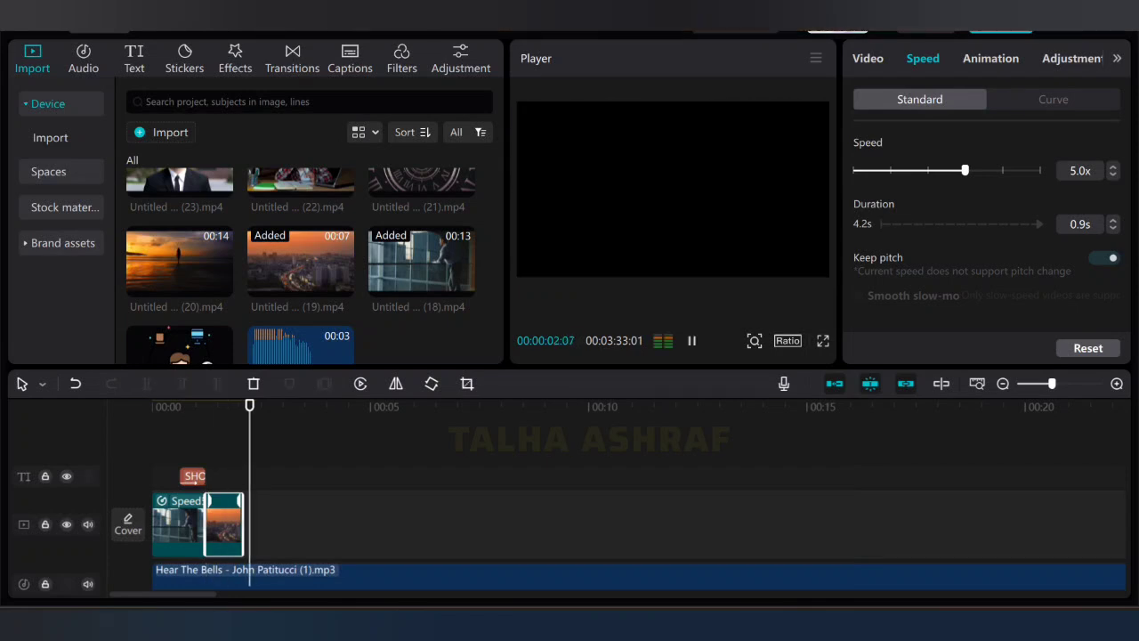
{"action": "key", "text": "space"}
{"action": "key", "text": "space"}
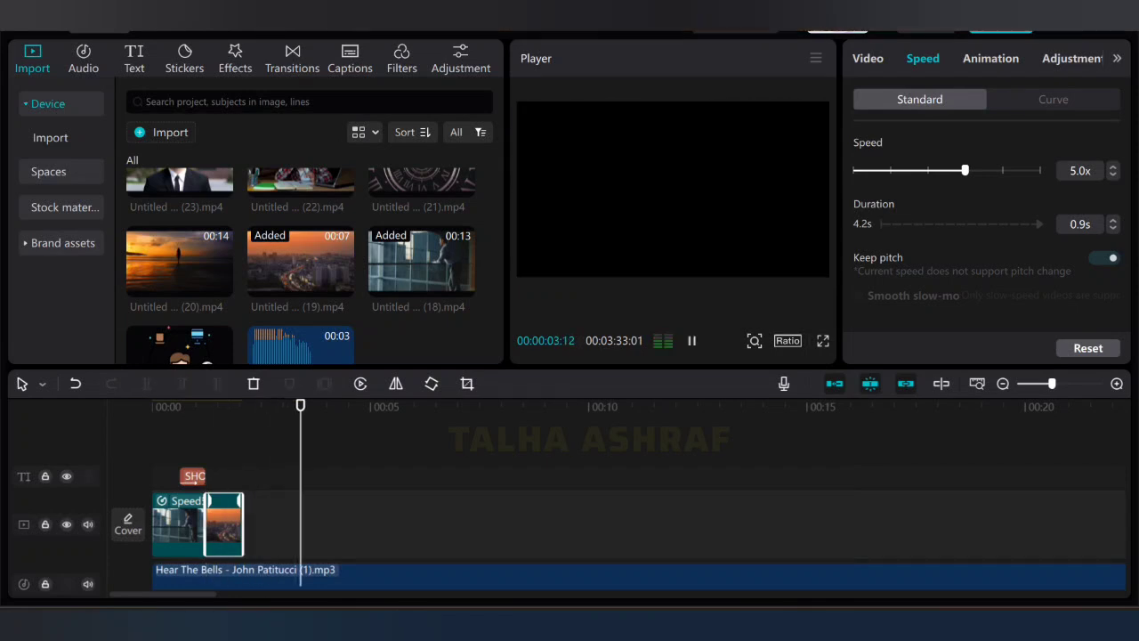
{"action": "key", "text": "space"}
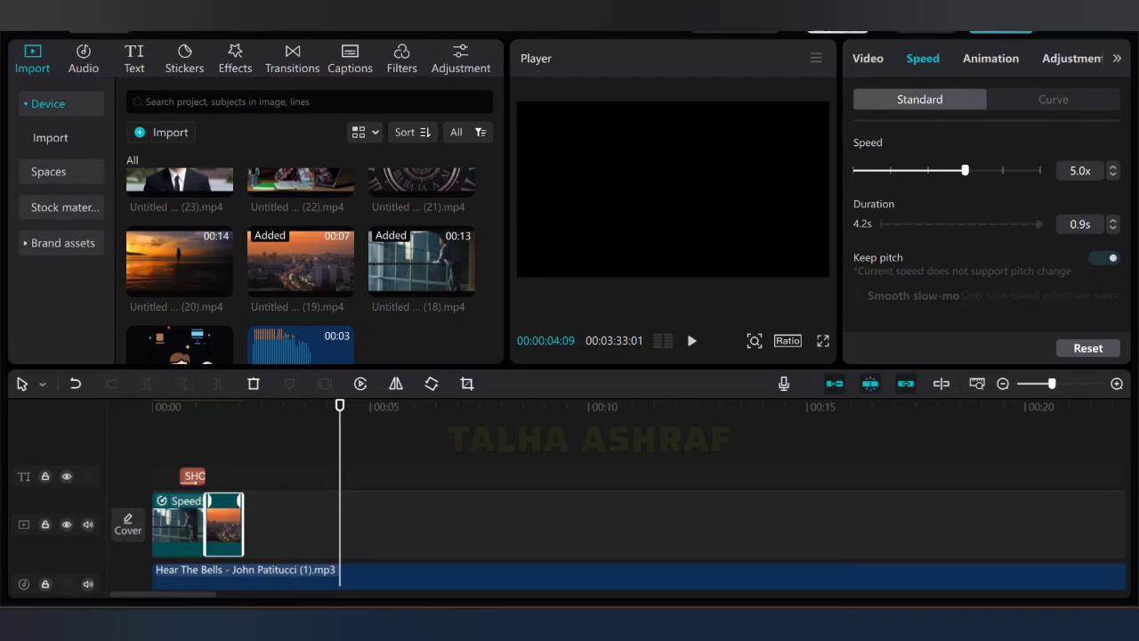
{"action": "left_click_drag", "start_coordinate": [243, 524], "coordinate": [268, 524]}
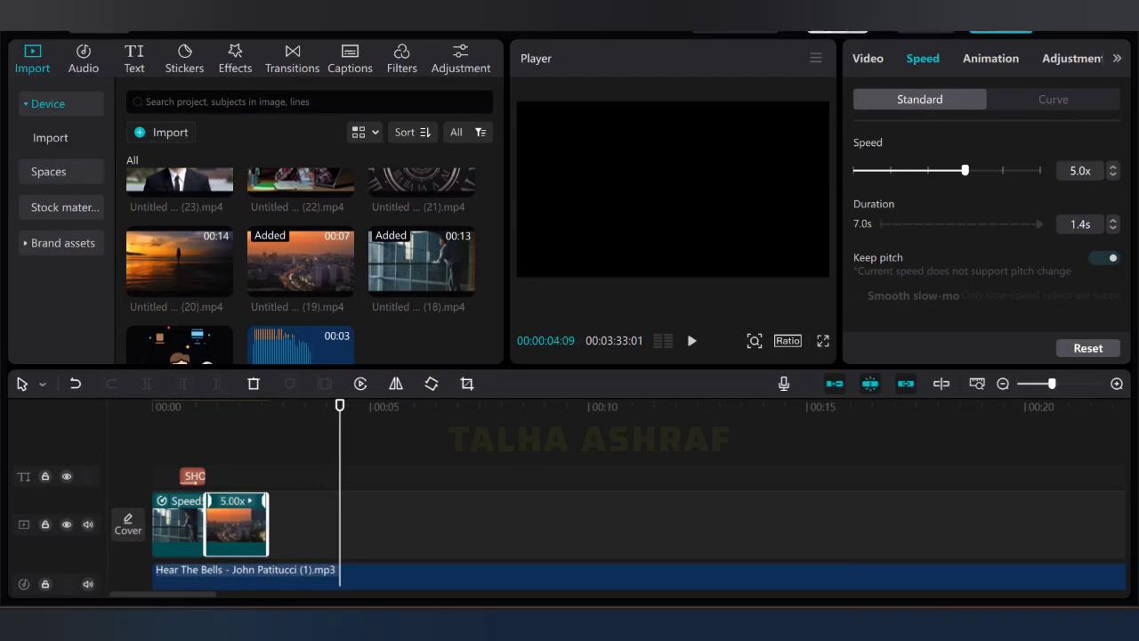
Step: Set the city clip's speed to 2.0x, trim its end to 00:00:04:09, and play it back from its start
{"action": "left_click_drag", "start_coordinate": [965, 170], "coordinate": [928, 170]}
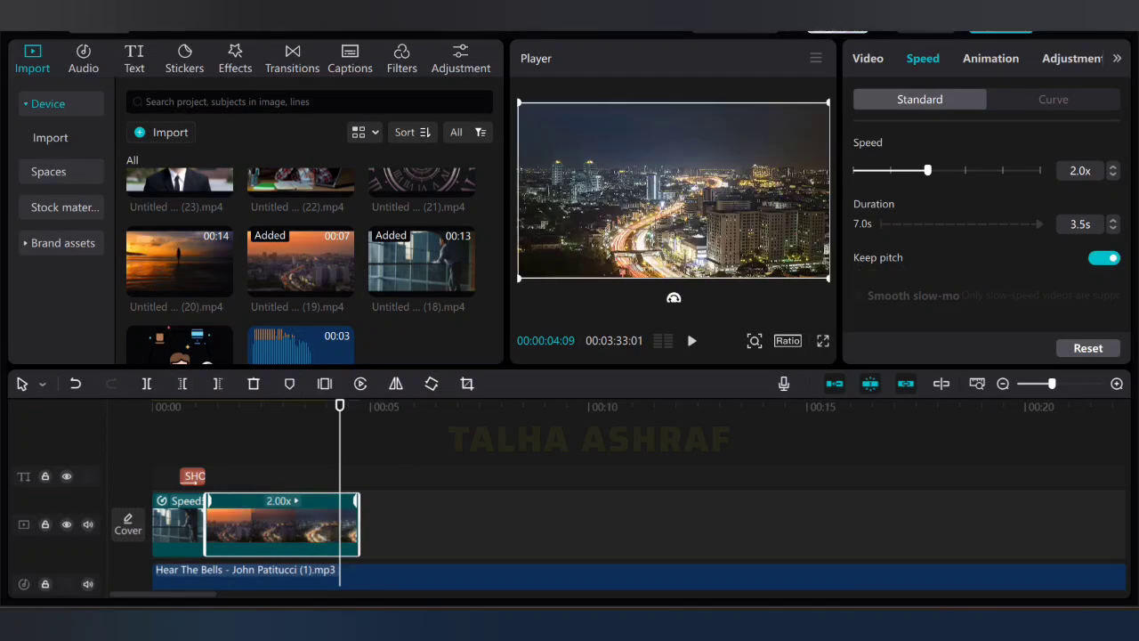
{"action": "key", "text": "w"}
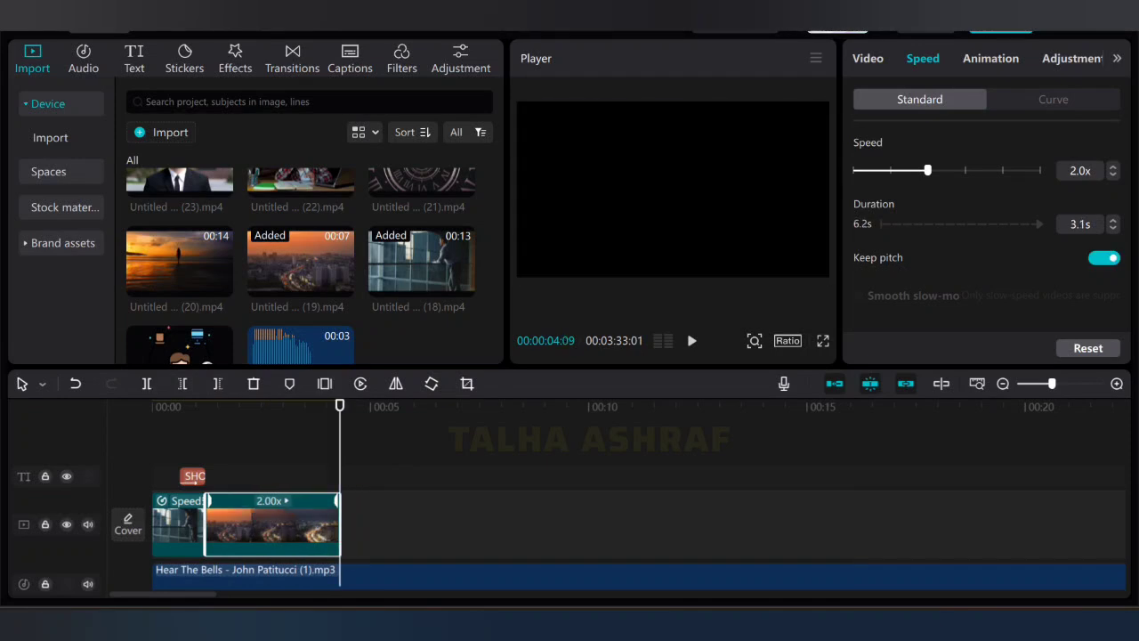
{"action": "left_click_drag", "start_coordinate": [340, 406], "coordinate": [206, 406]}
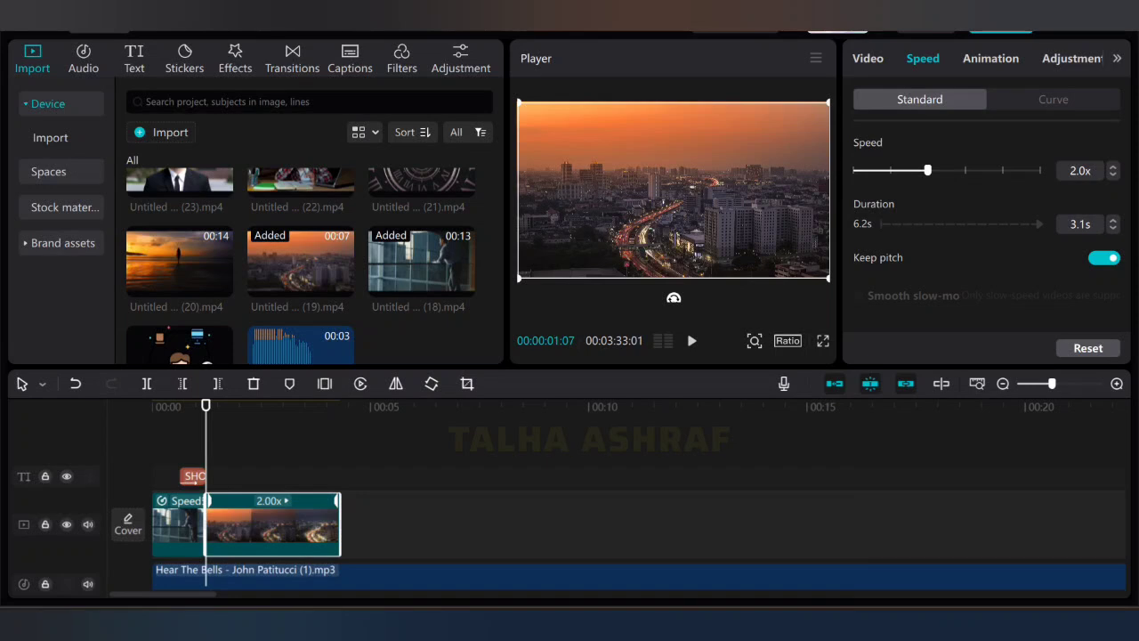
{"action": "key", "text": "space"}
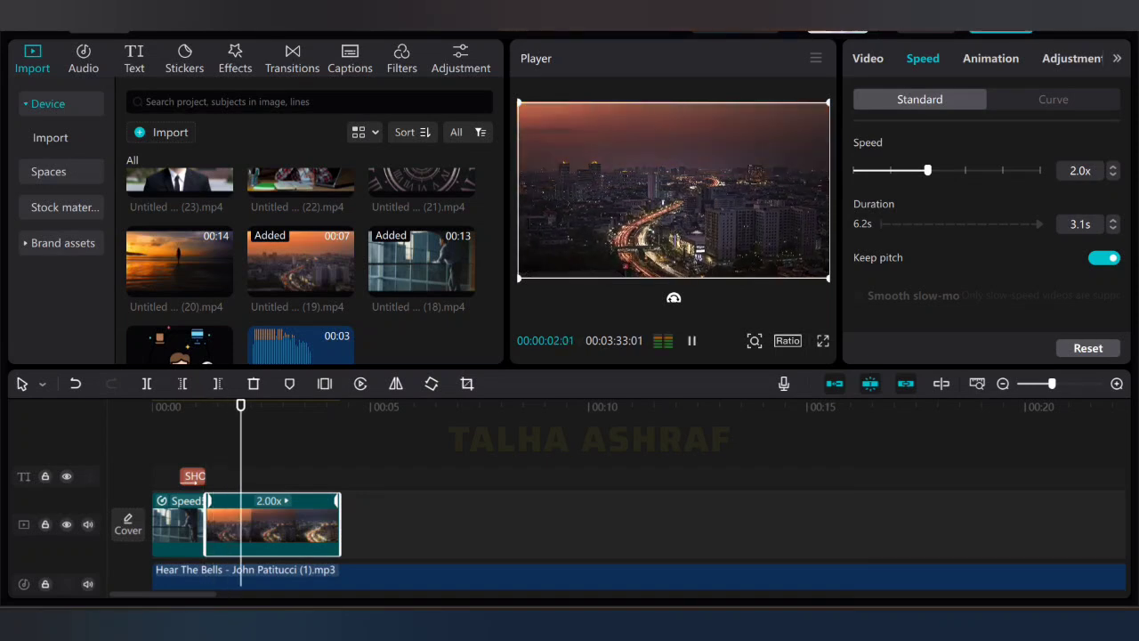
{"action": "key", "text": "space"}
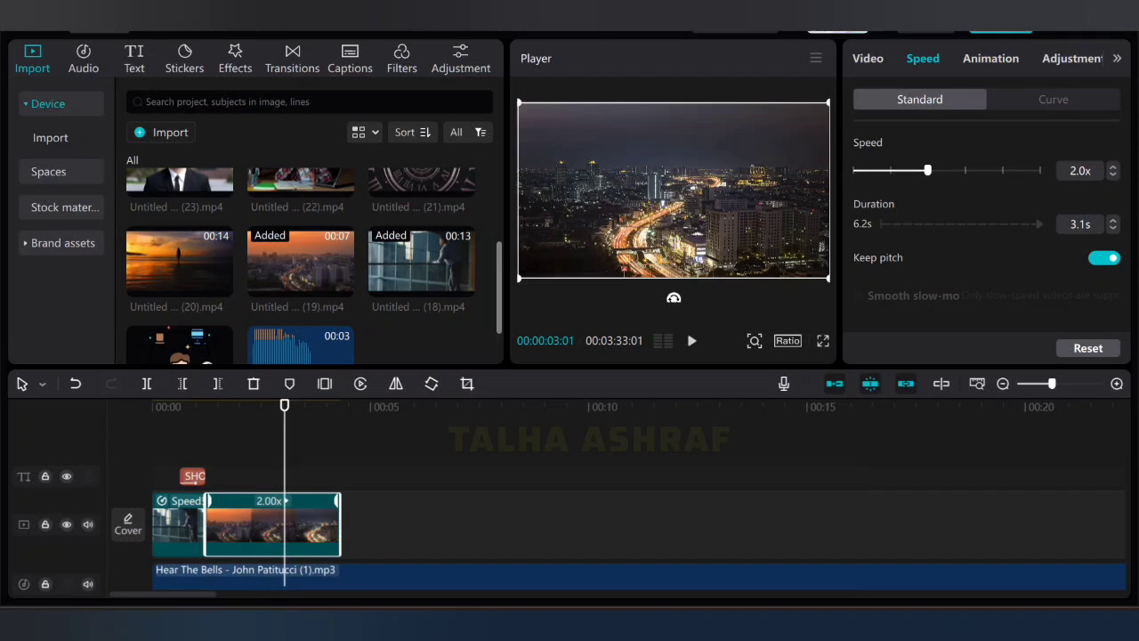
Step: Replay the city clip from its start to 00:00:02:09 and paste a copy of the SHORT text clip there
{"action": "scroll", "coordinate": [314, 266], "scroll_direction": "up", "scroll_amount": 3}
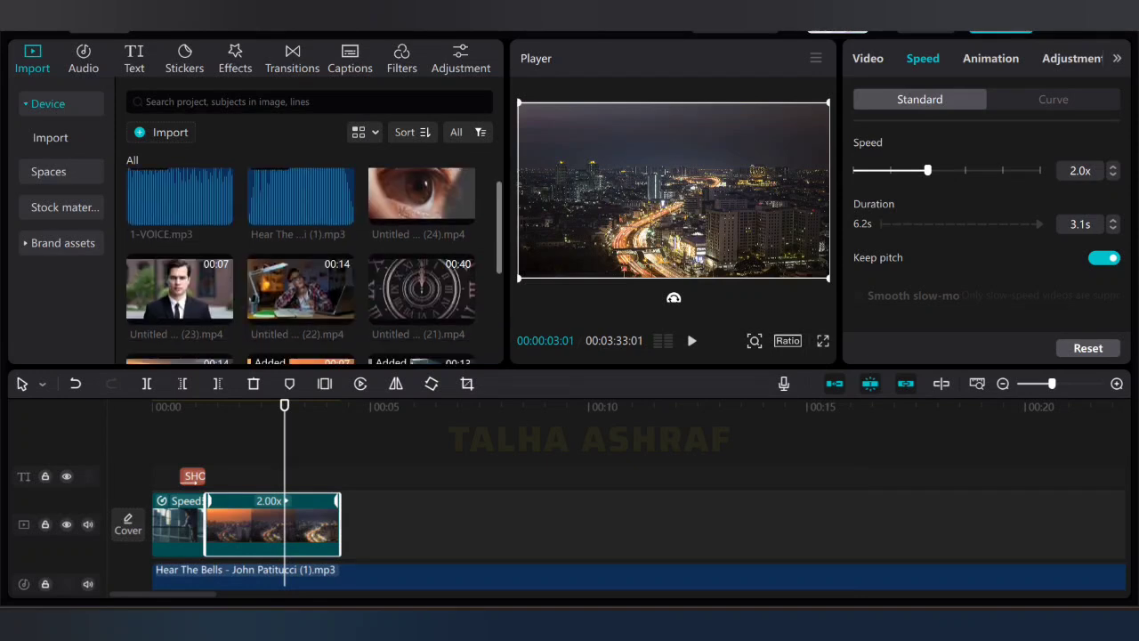
{"action": "scroll", "coordinate": [314, 266], "scroll_direction": "down", "scroll_amount": 4}
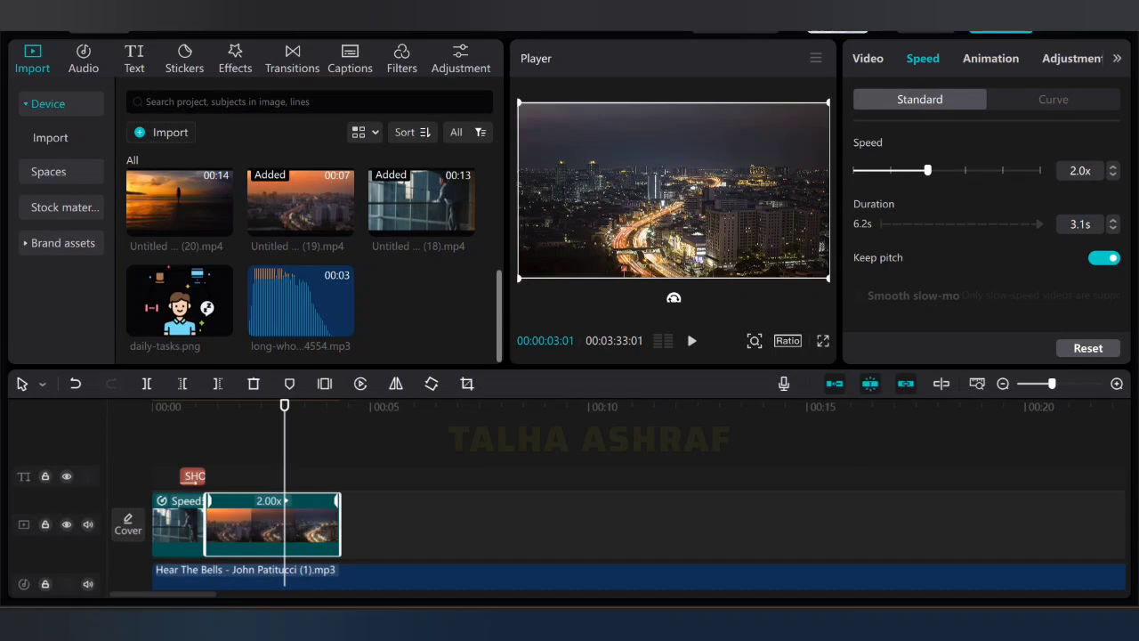
{"action": "left_click_drag", "start_coordinate": [285, 405], "coordinate": [206, 406]}
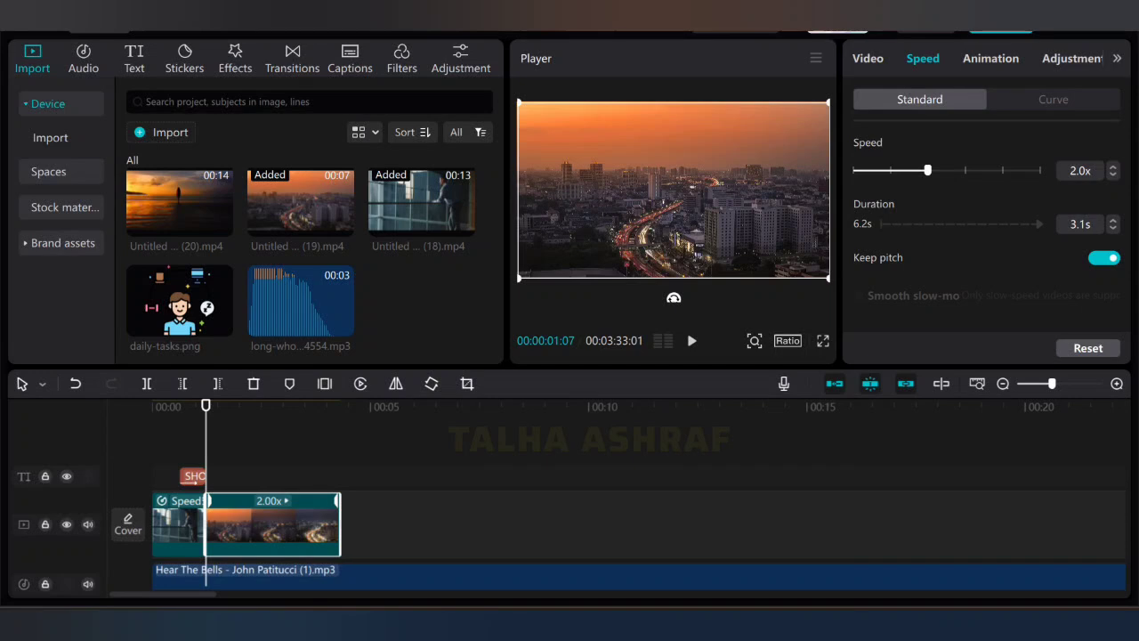
{"action": "key", "text": "space"}
{"action": "key", "text": "space"}
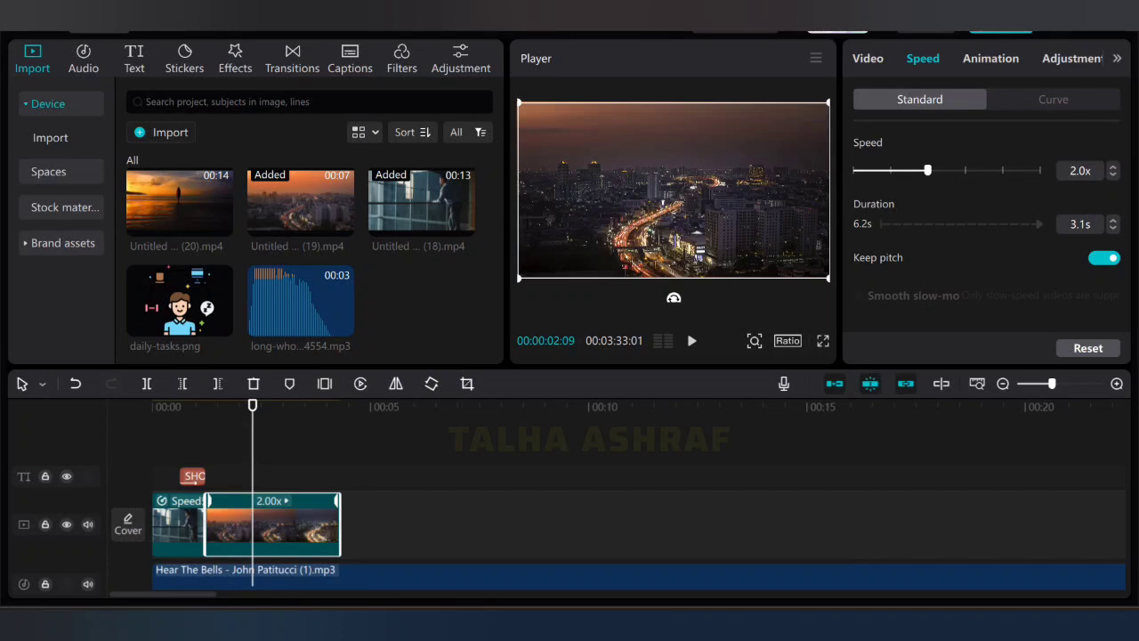
{"action": "left_click", "coordinate": [192, 476]}
{"action": "right_click", "coordinate": [194, 479]}
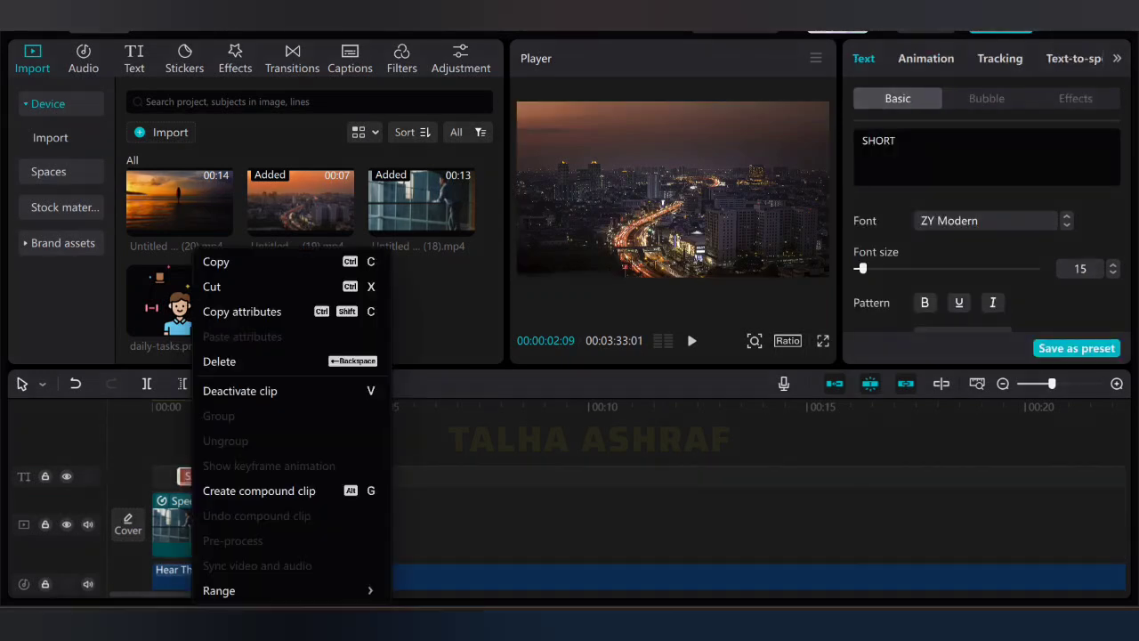
{"action": "left_click", "coordinate": [215, 261]}
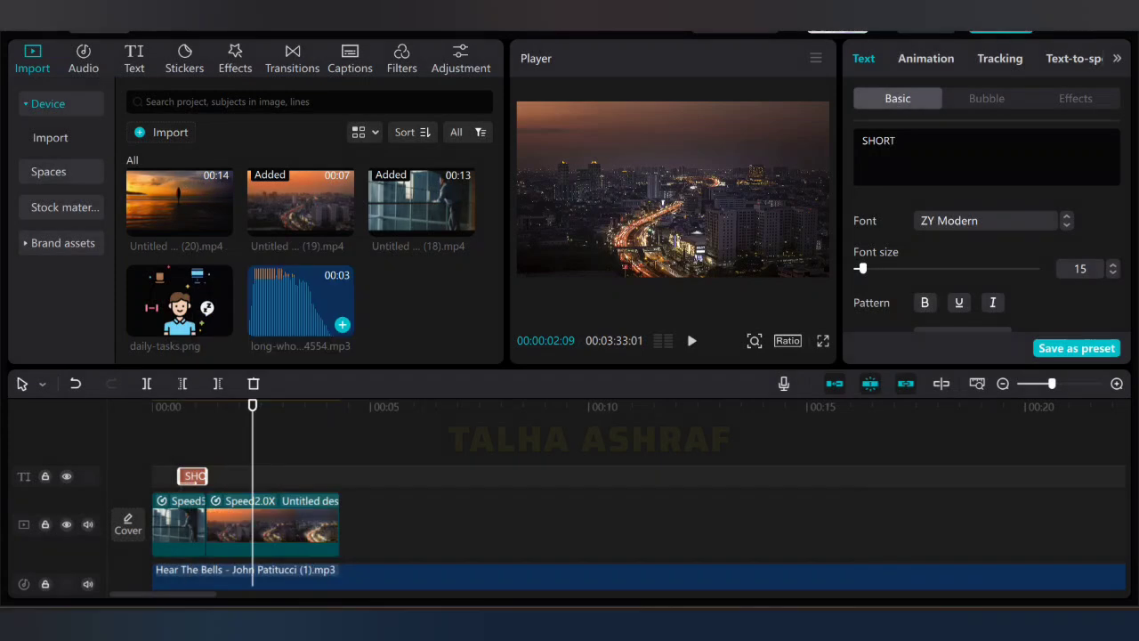
{"action": "key", "text": "ctrl+v"}
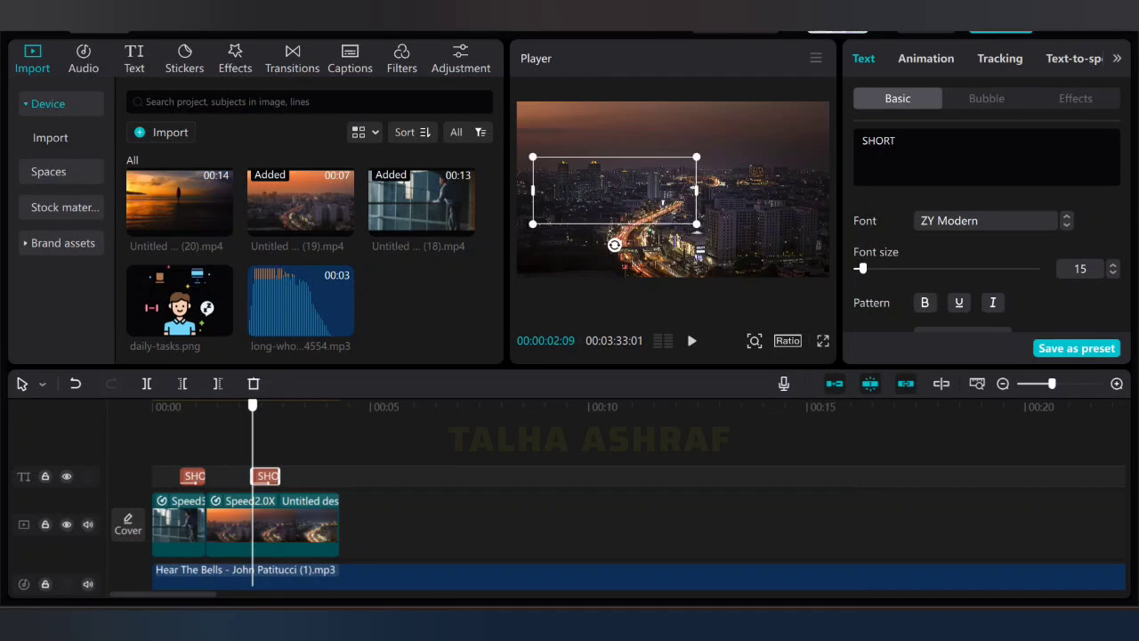
Step: Change the pasted text over the city clip to PEOPLE, with the playhead at 00:00:02:20
{"action": "left_click_drag", "start_coordinate": [253, 406], "coordinate": [269, 406]}
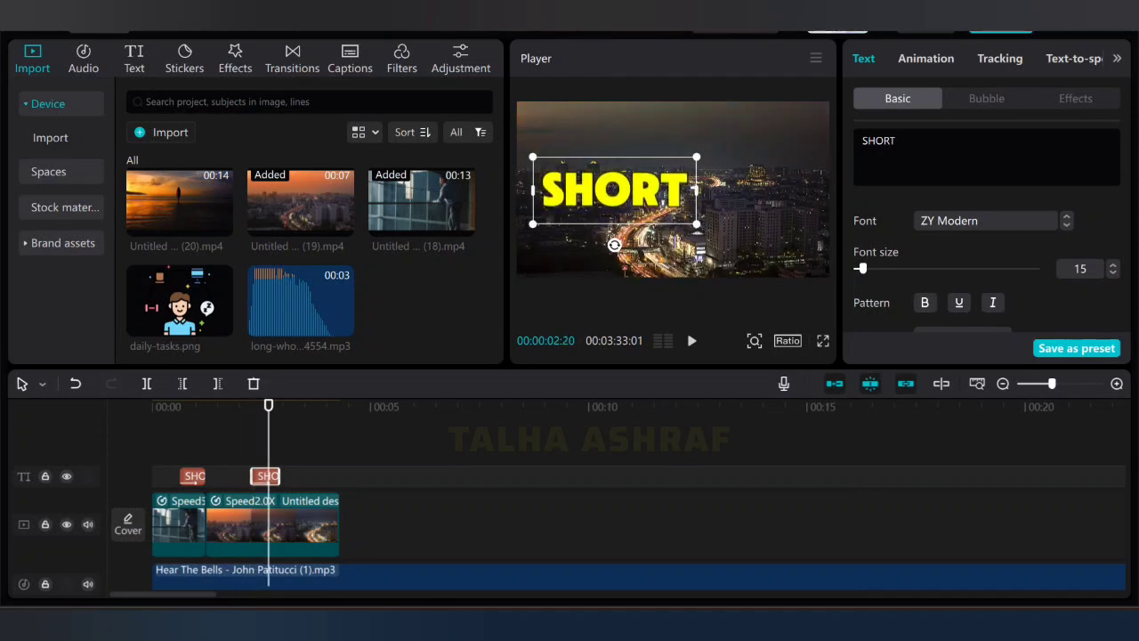
{"action": "key", "text": "ctrl+a"}
{"action": "type", "text": "P"}
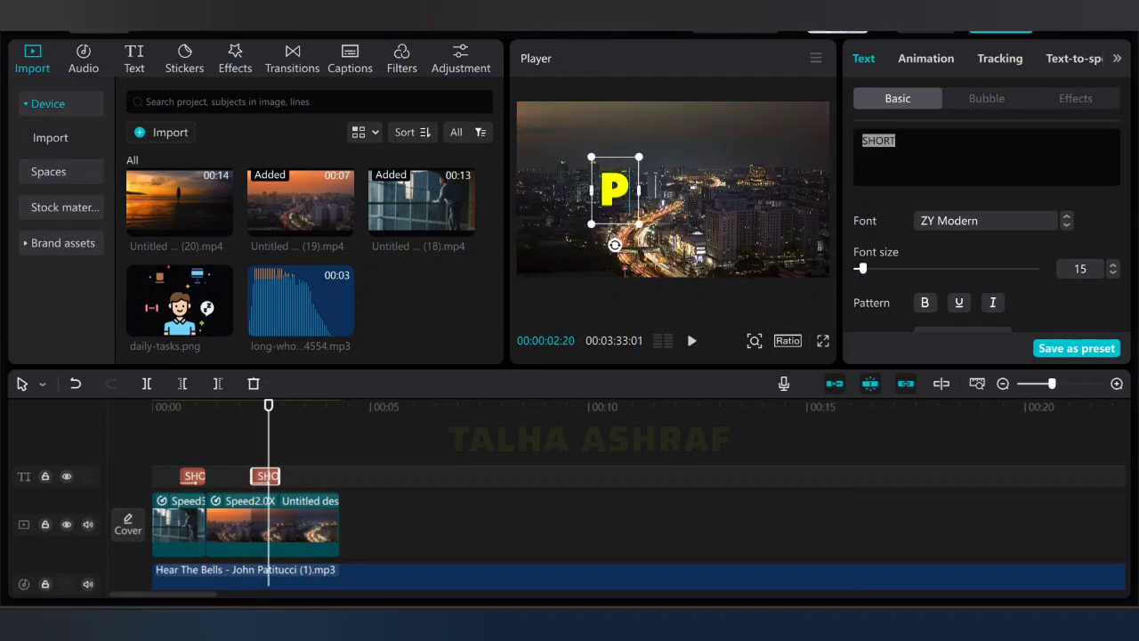
{"action": "type", "text": "EOPLE"}
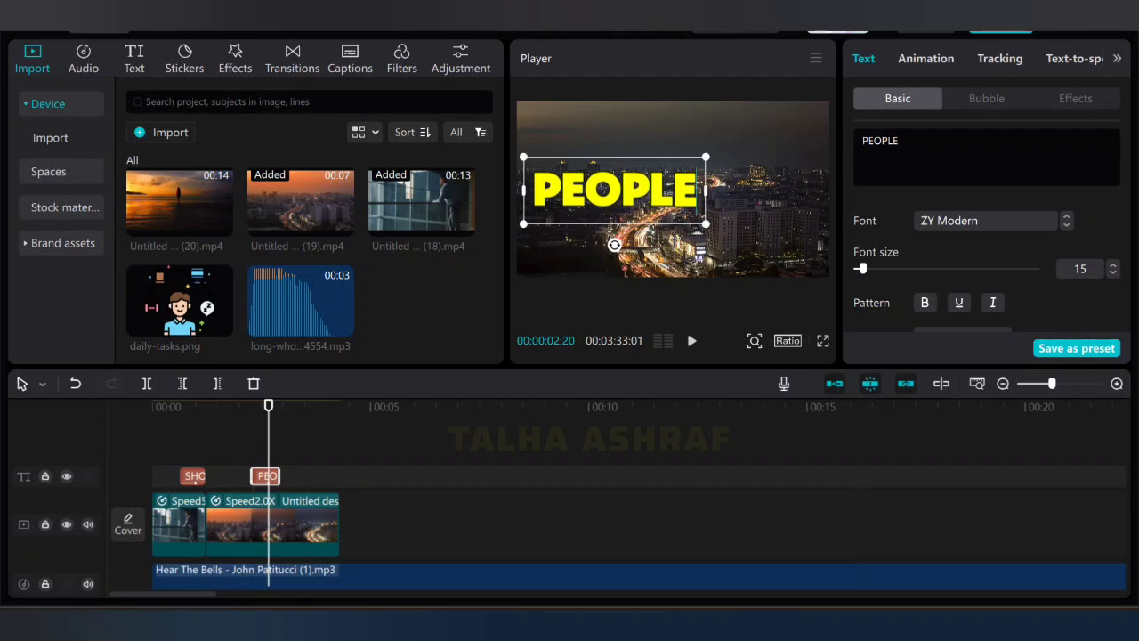
Step: Move the PEOPLE text straight up to the upper edge of the video frame
{"action": "left_click", "coordinate": [765, 236]}
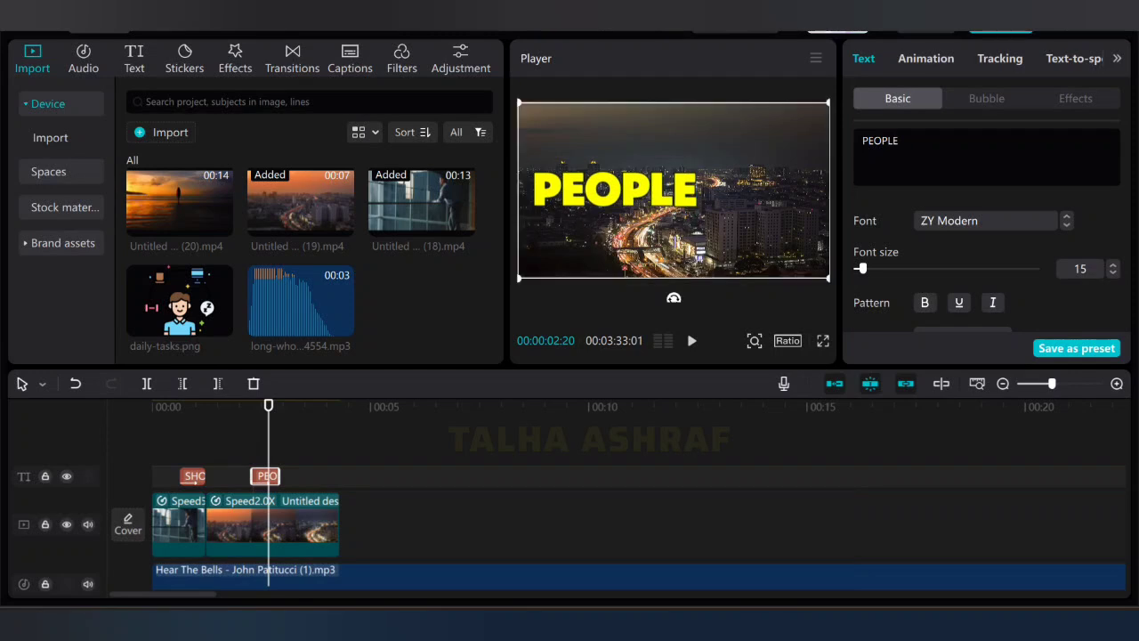
{"action": "left_click", "coordinate": [614, 190]}
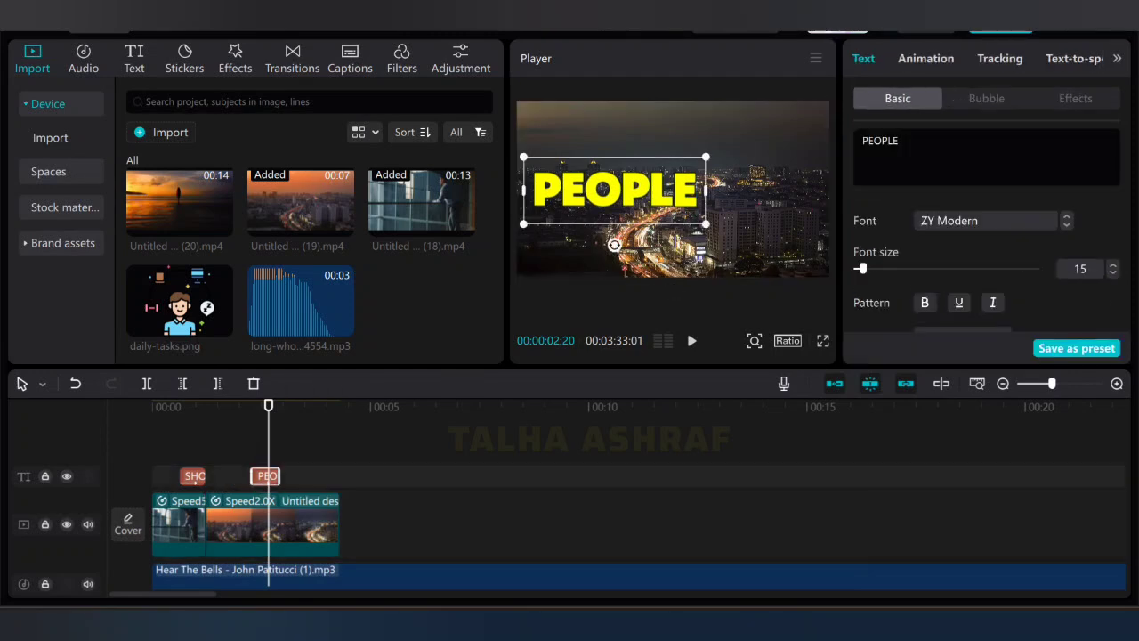
{"action": "left_click_drag", "start_coordinate": [614, 190], "coordinate": [614, 135]}
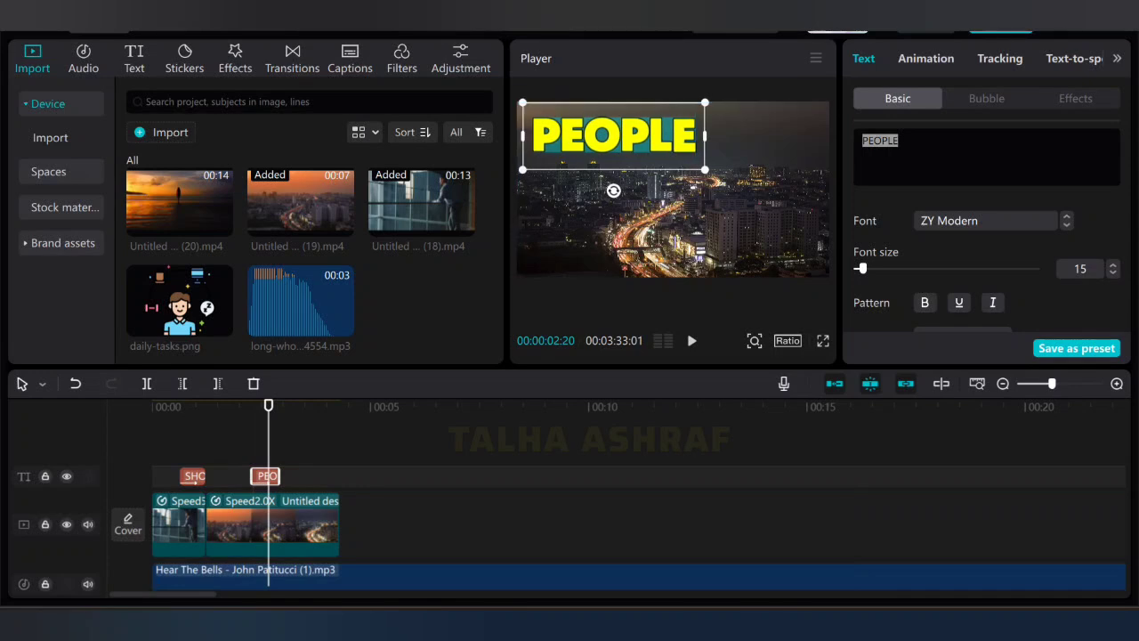
{"action": "mouse_move", "coordinate": [894, 548]}
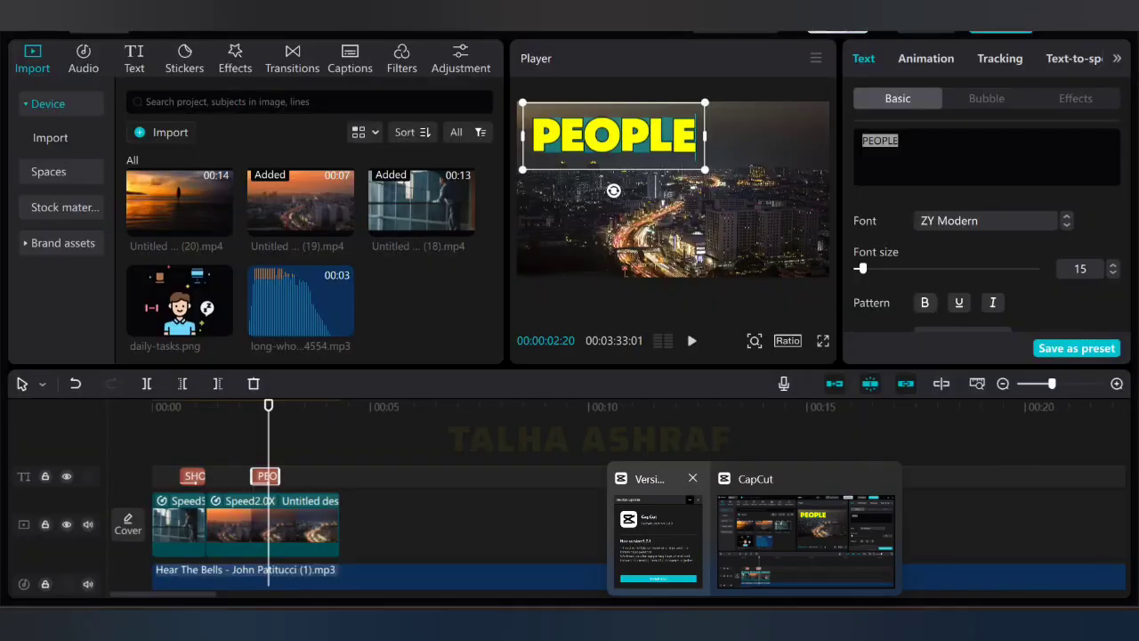
Step: Move the PEOPLE text clip slightly earlier, to about the 2-second mark on a track above SHORT, and play back that section
{"action": "left_click_drag", "start_coordinate": [268, 406], "coordinate": [235, 406]}
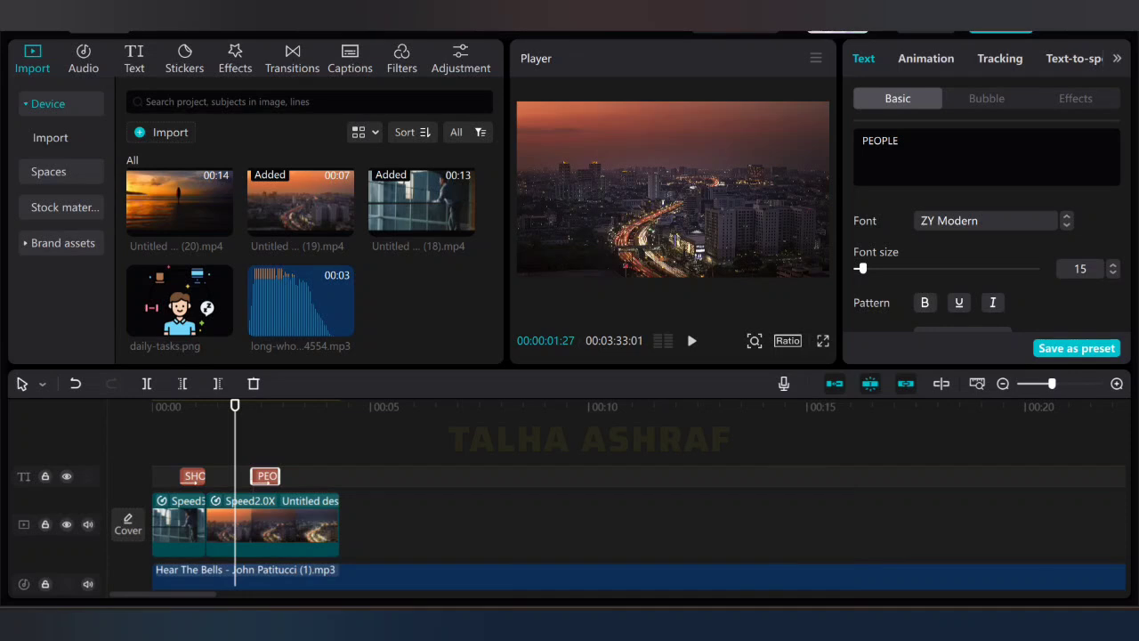
{"action": "left_click_drag", "start_coordinate": [235, 406], "coordinate": [280, 406]}
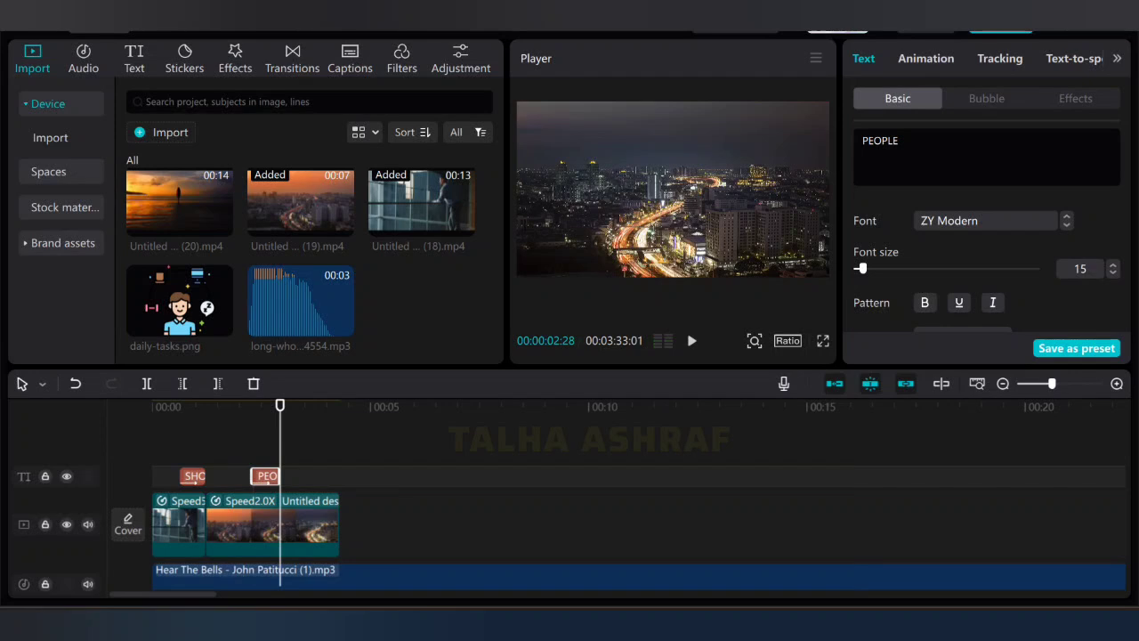
{"action": "left_click_drag", "start_coordinate": [266, 476], "coordinate": [258, 465]}
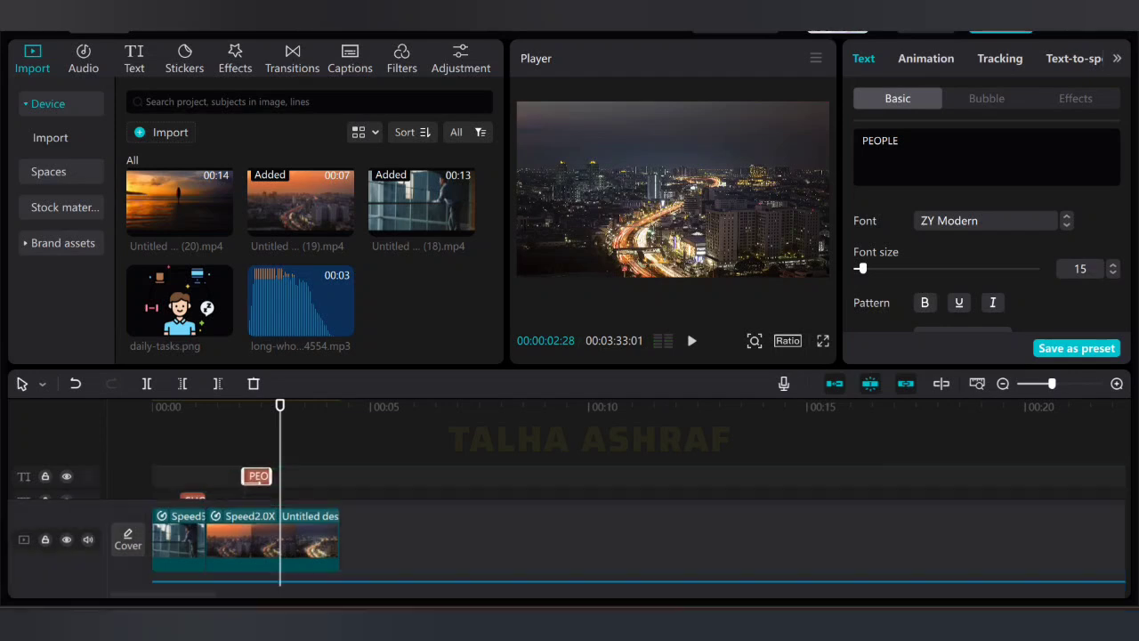
{"action": "left_click_drag", "start_coordinate": [280, 406], "coordinate": [233, 406]}
{"action": "key", "text": "space"}
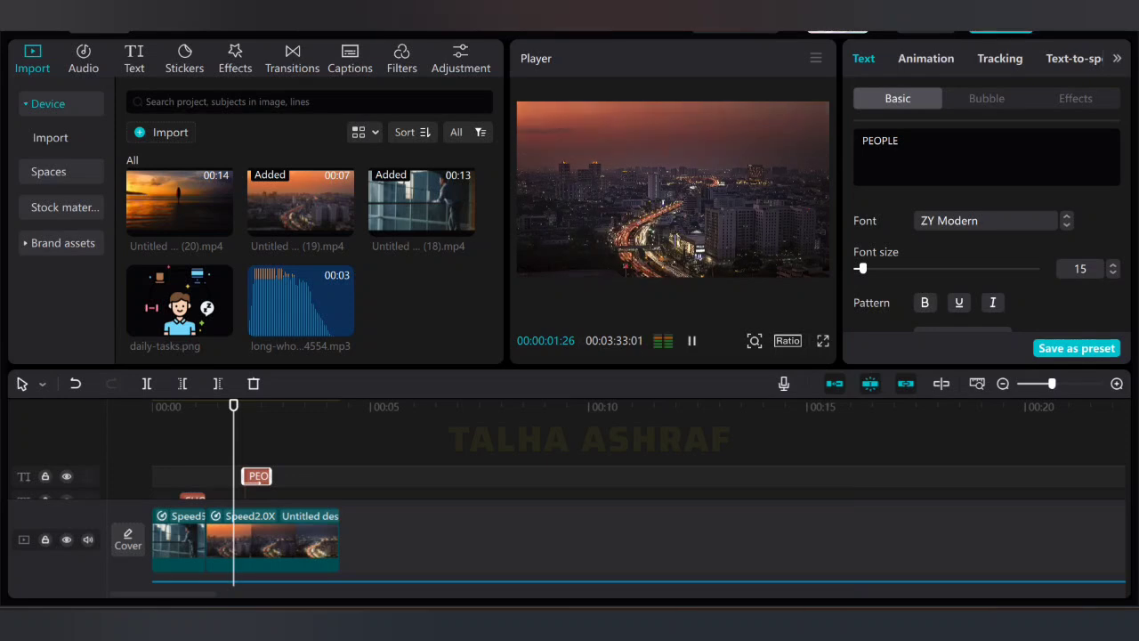
{"action": "key", "text": "space"}
{"action": "key", "text": "space"}
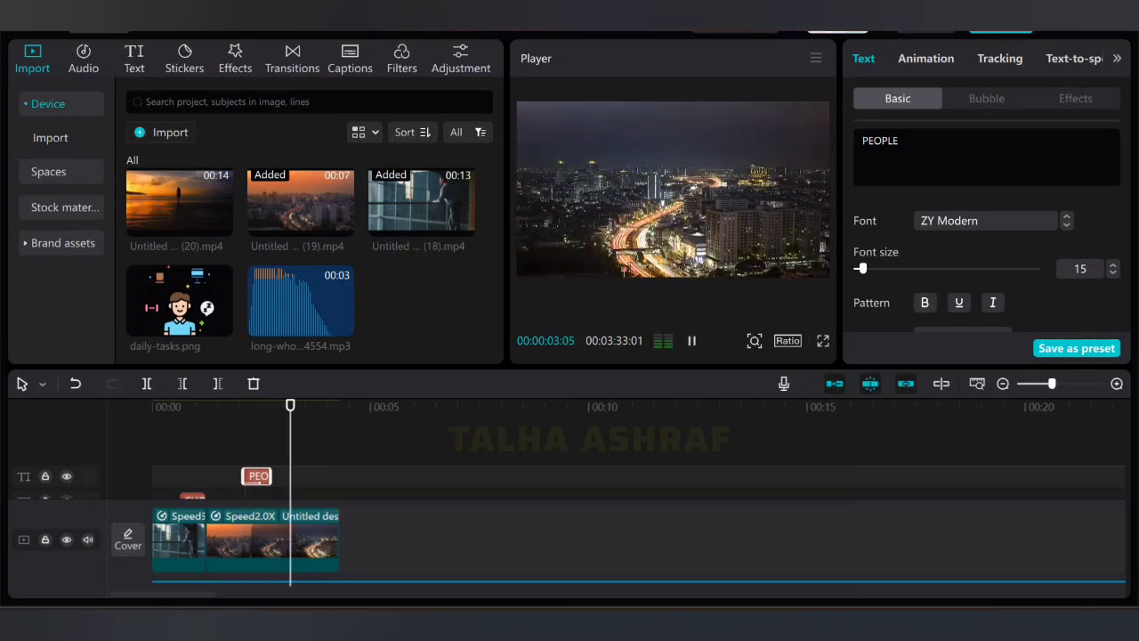
{"action": "key", "text": "space"}
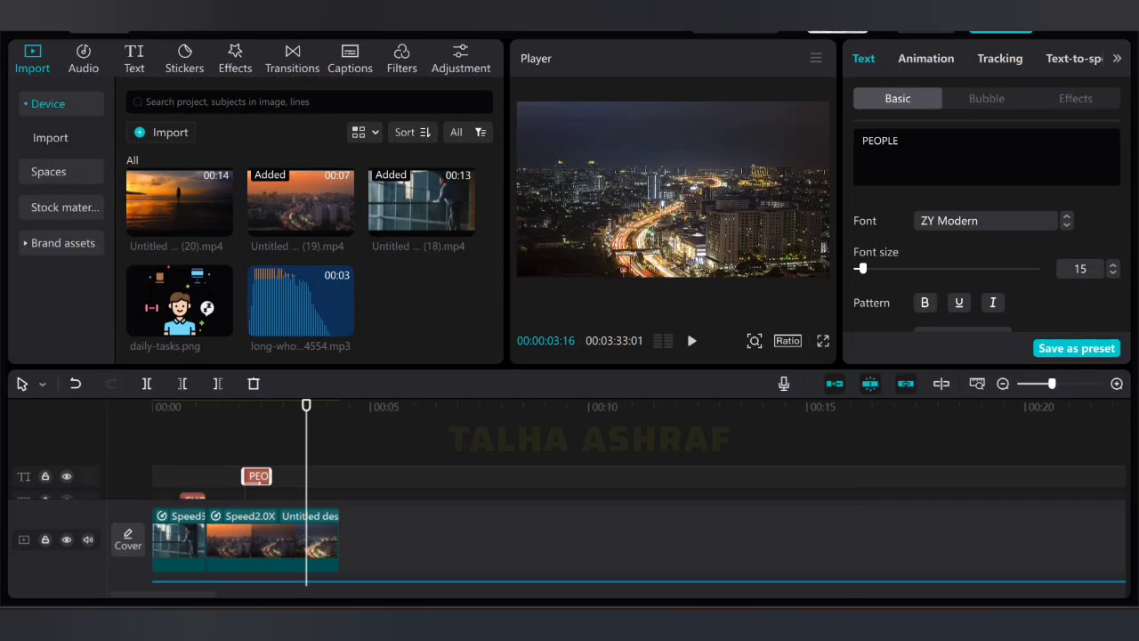
Step: Lengthen the PEOPLE text's In animation to 0.6s and play back the result from 00:00:01:18
{"action": "left_click_drag", "start_coordinate": [306, 406], "coordinate": [256, 406]}
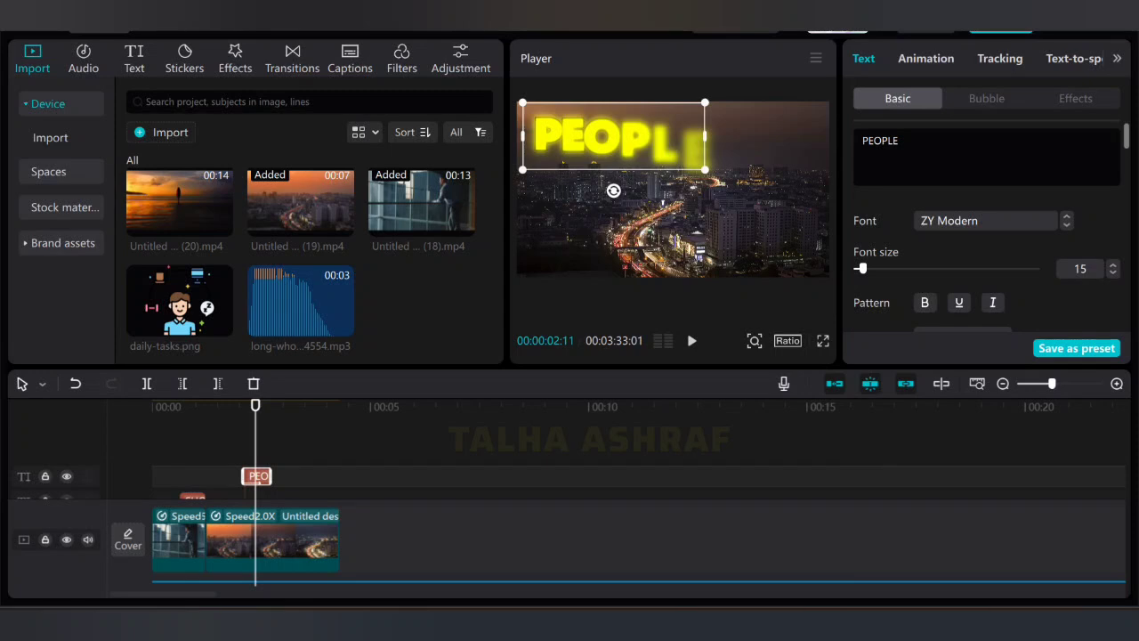
{"action": "left_click", "coordinate": [926, 58]}
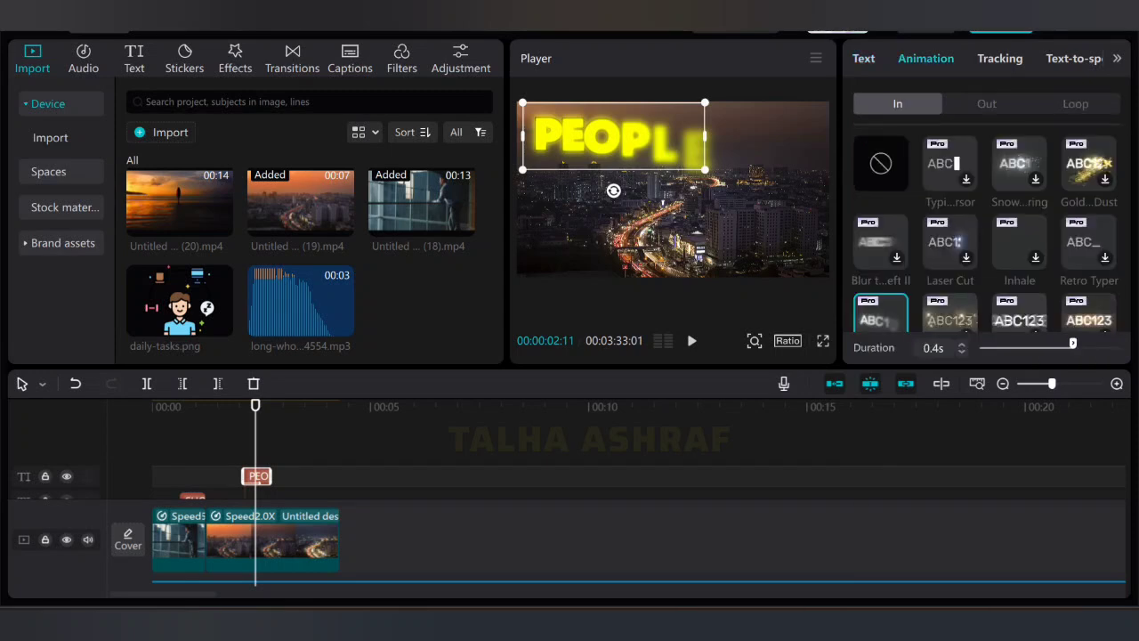
{"action": "left_click_drag", "start_coordinate": [1072, 342], "coordinate": [1120, 343]}
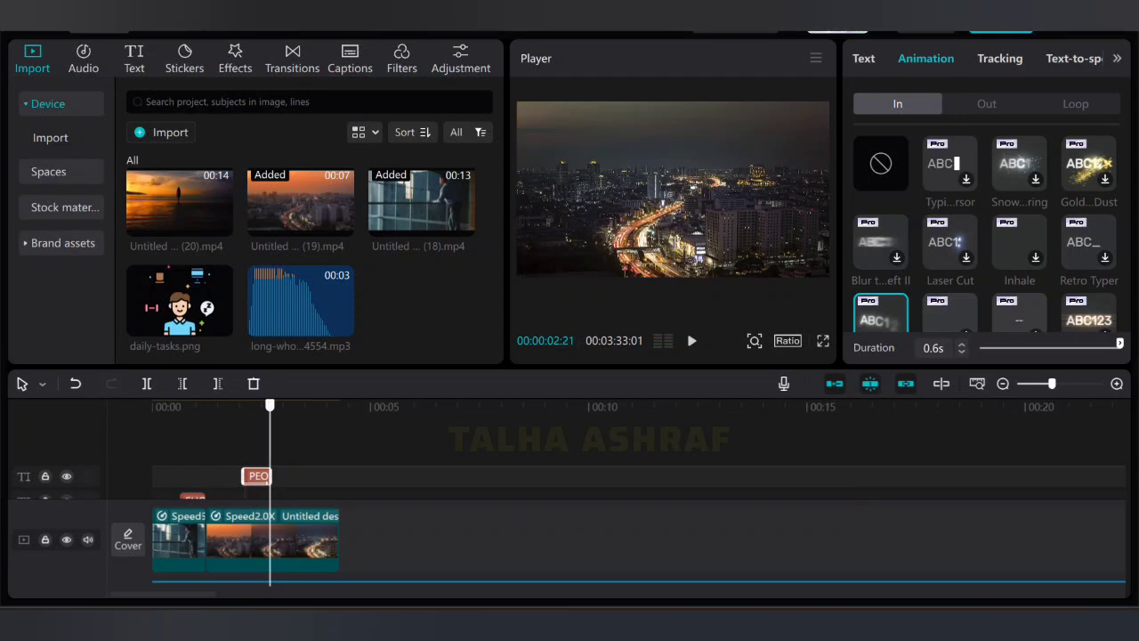
{"action": "left_click_drag", "start_coordinate": [270, 406], "coordinate": [221, 406]}
{"action": "key", "text": "space"}
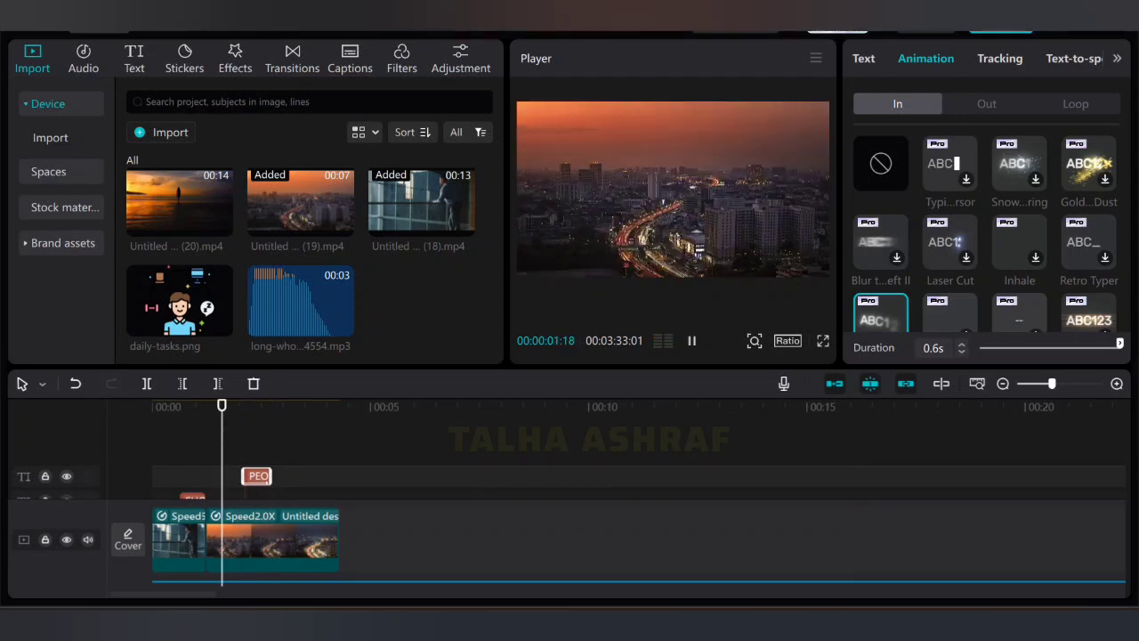
{"action": "key", "text": "space"}
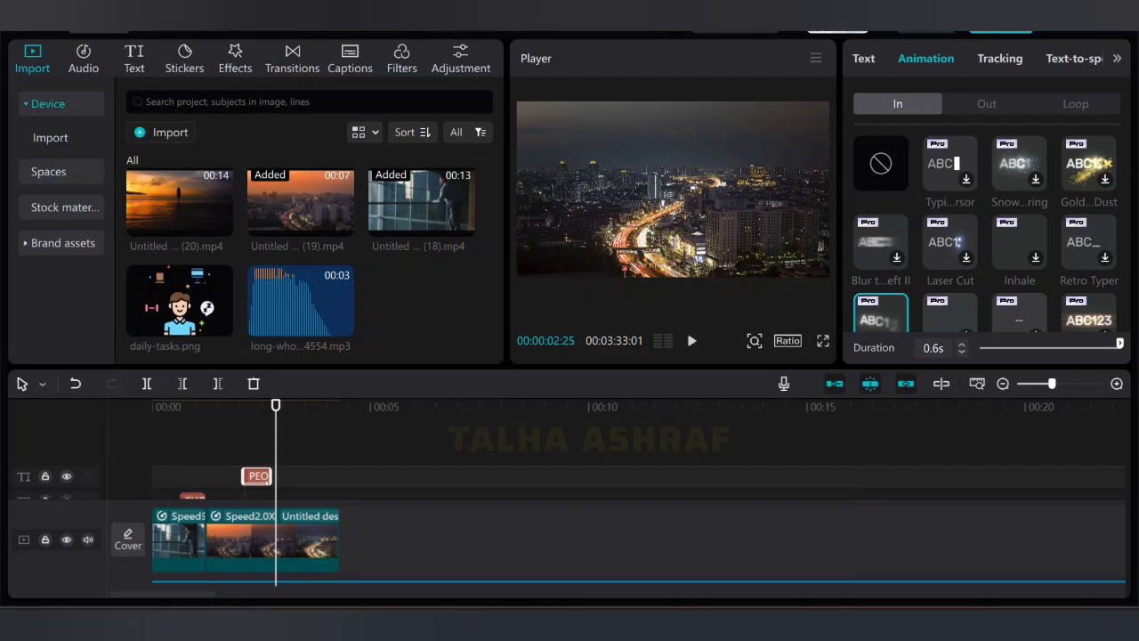
{"action": "key", "text": "space"}
{"action": "key", "text": "space"}
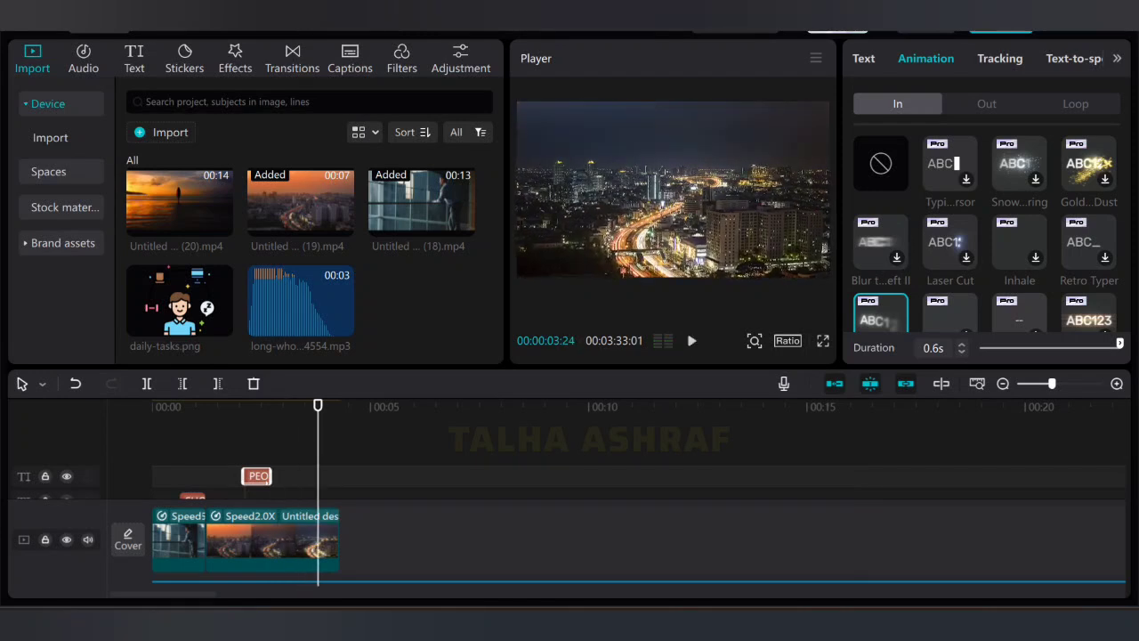
Step: Place the playhead at the cut between the two video clips, 00:00:01:07, and show the available transitions
{"action": "mouse_move", "coordinate": [318, 405]}
{"action": "left_mouse_down"}
{"action": "mouse_move", "coordinate": [293, 405]}
{"action": "mouse_move", "coordinate": [321, 405]}
{"action": "left_mouse_up"}
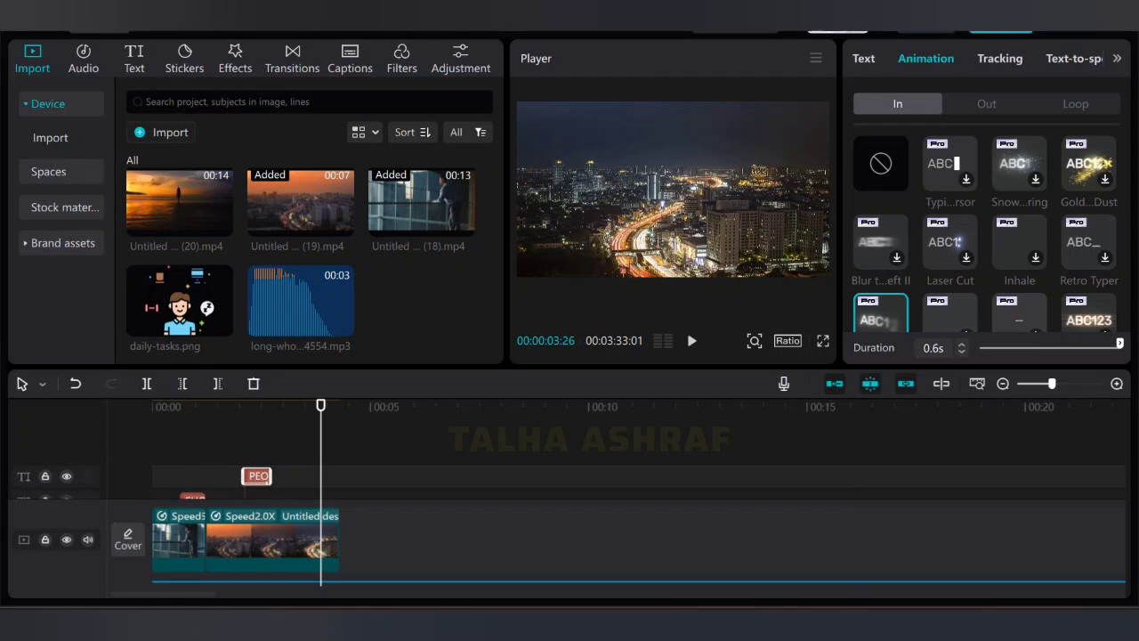
{"action": "left_click_drag", "start_coordinate": [321, 406], "coordinate": [205, 406]}
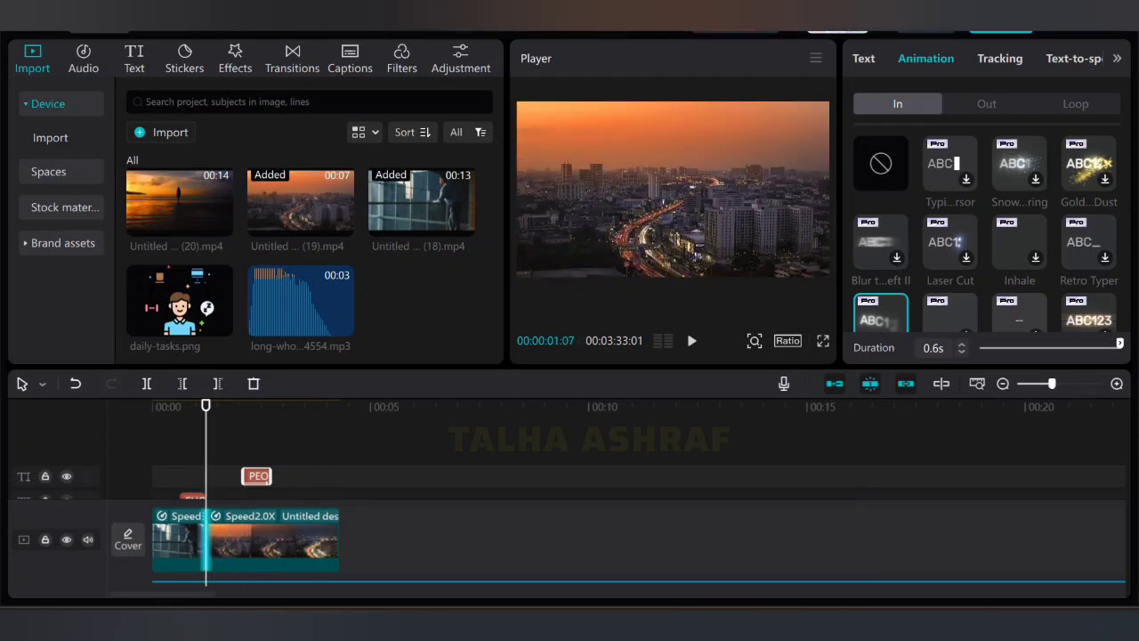
{"action": "left_click", "coordinate": [292, 59]}
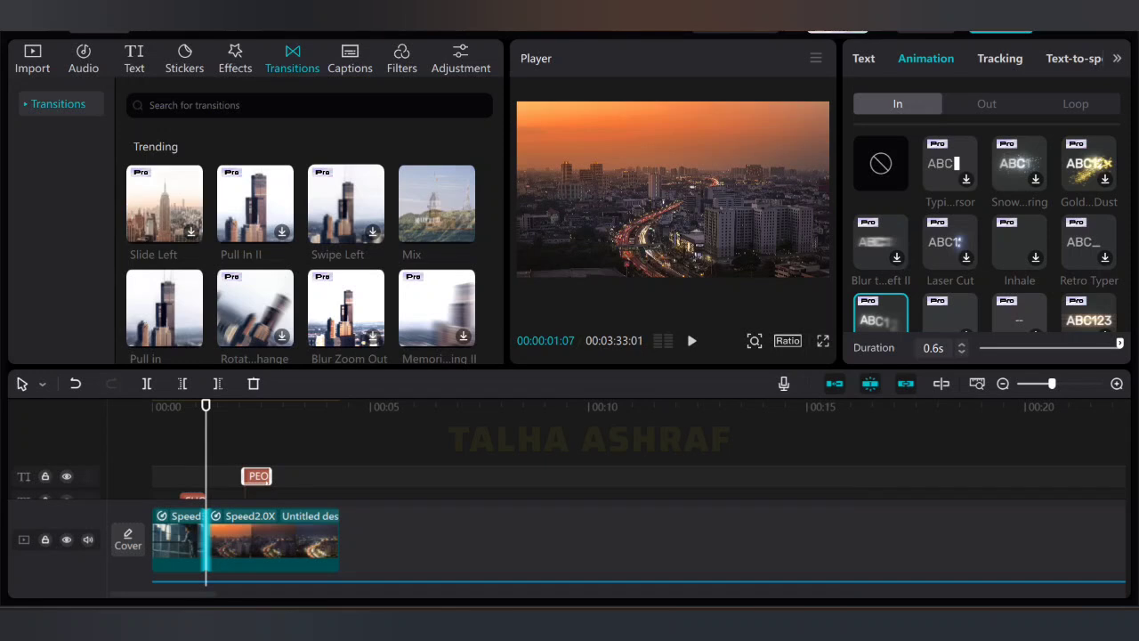
Step: Add the Swipe Left transition between the balcony clip and the city clip, accept duplicate frames, and set its duration to 0.2 s
{"action": "mouse_move", "coordinate": [436, 203]}
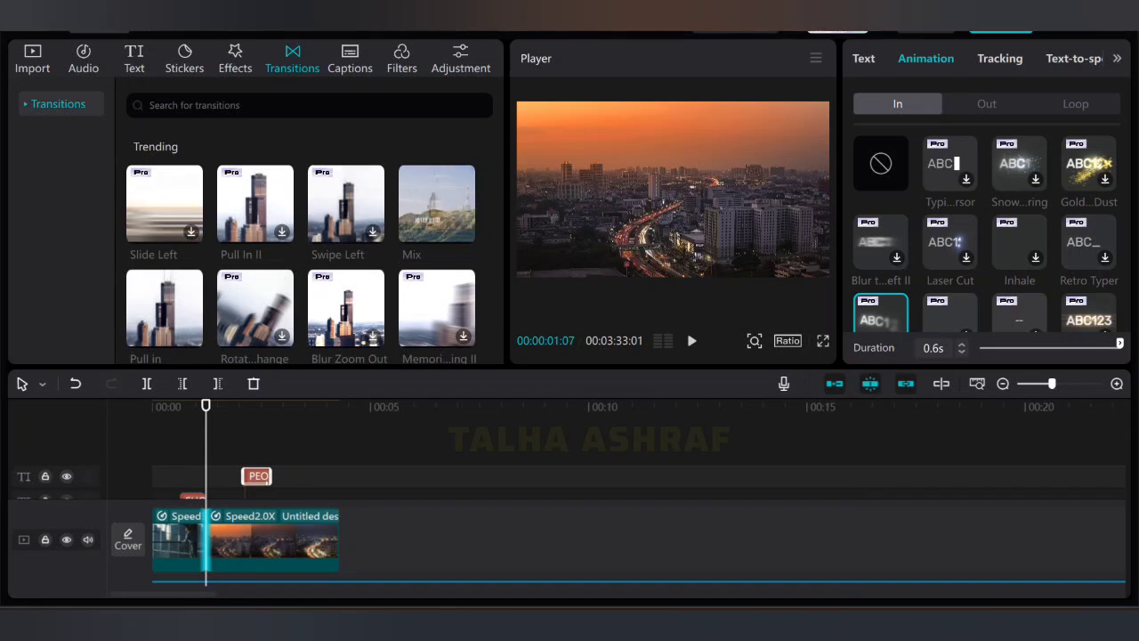
{"action": "left_click_drag", "start_coordinate": [346, 203], "coordinate": [213, 540]}
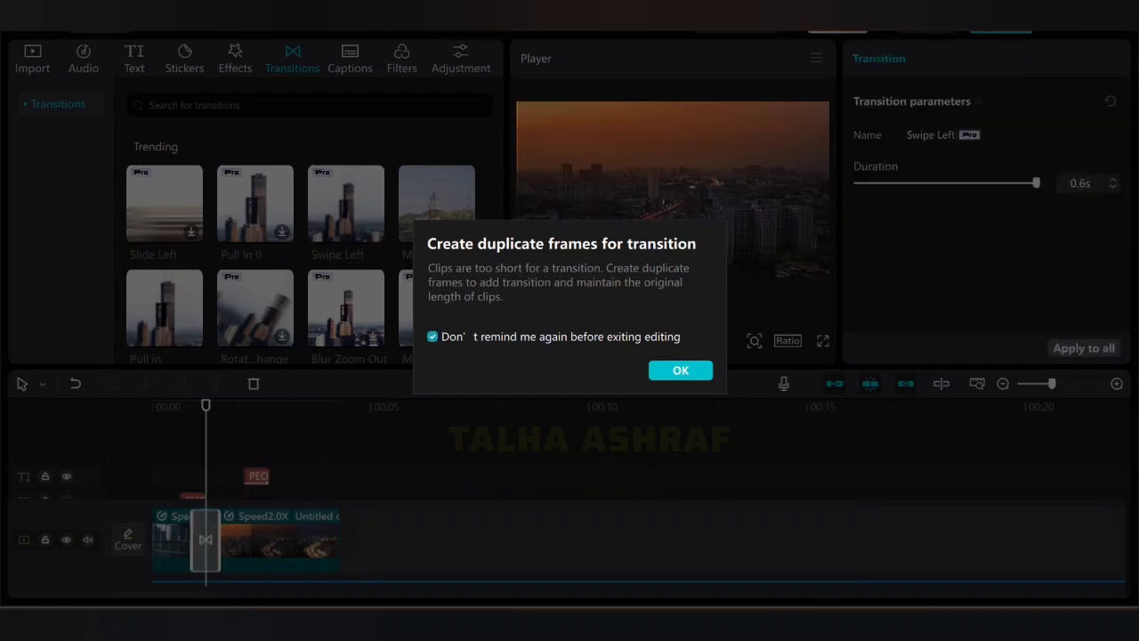
{"action": "key", "text": "Return"}
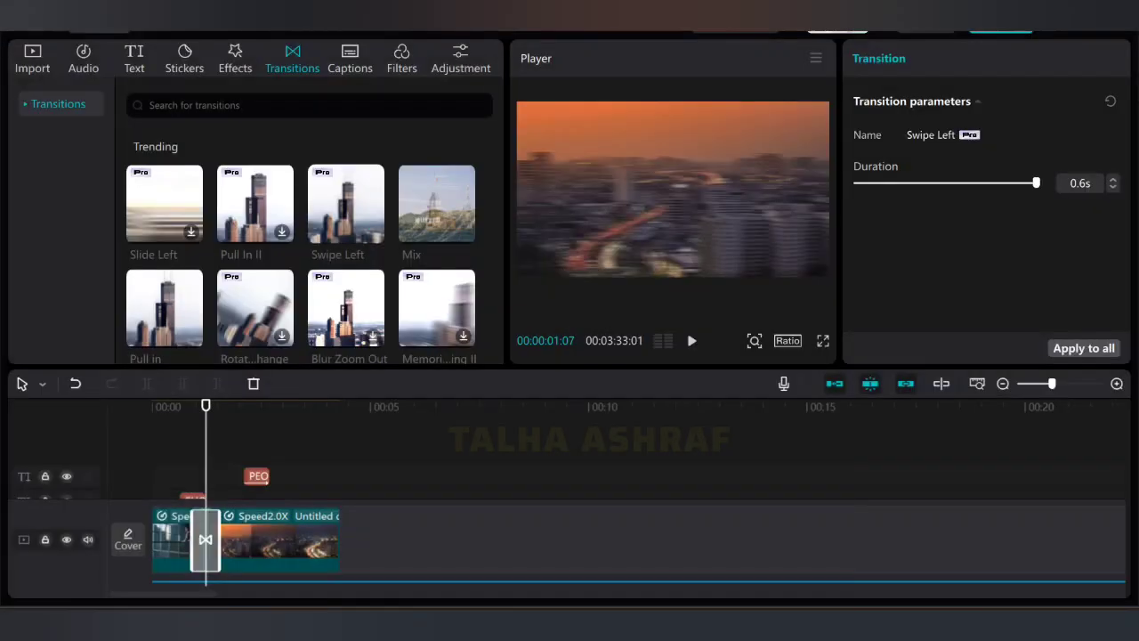
{"action": "left_click", "coordinate": [415, 534]}
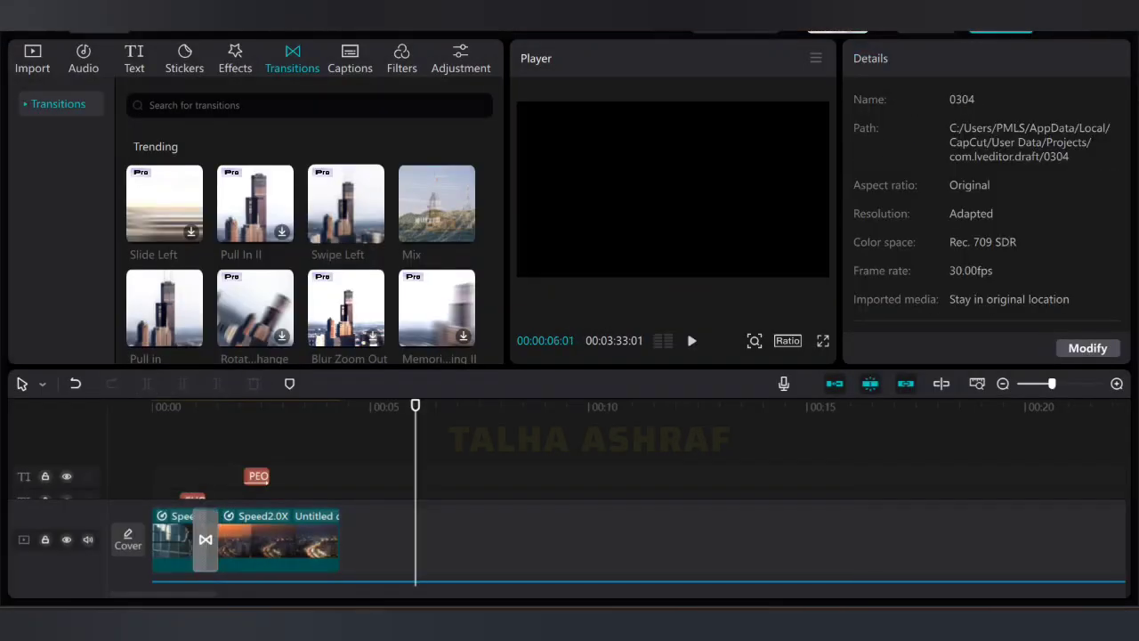
{"action": "left_click", "coordinate": [205, 539]}
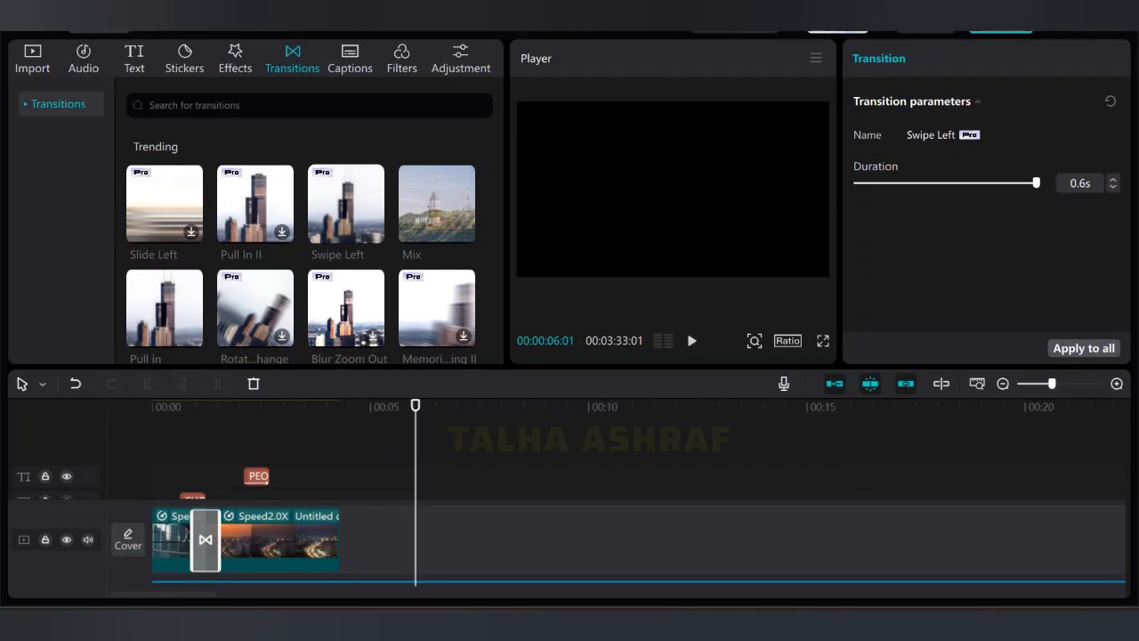
{"action": "left_click_drag", "start_coordinate": [1036, 183], "coordinate": [902, 183]}
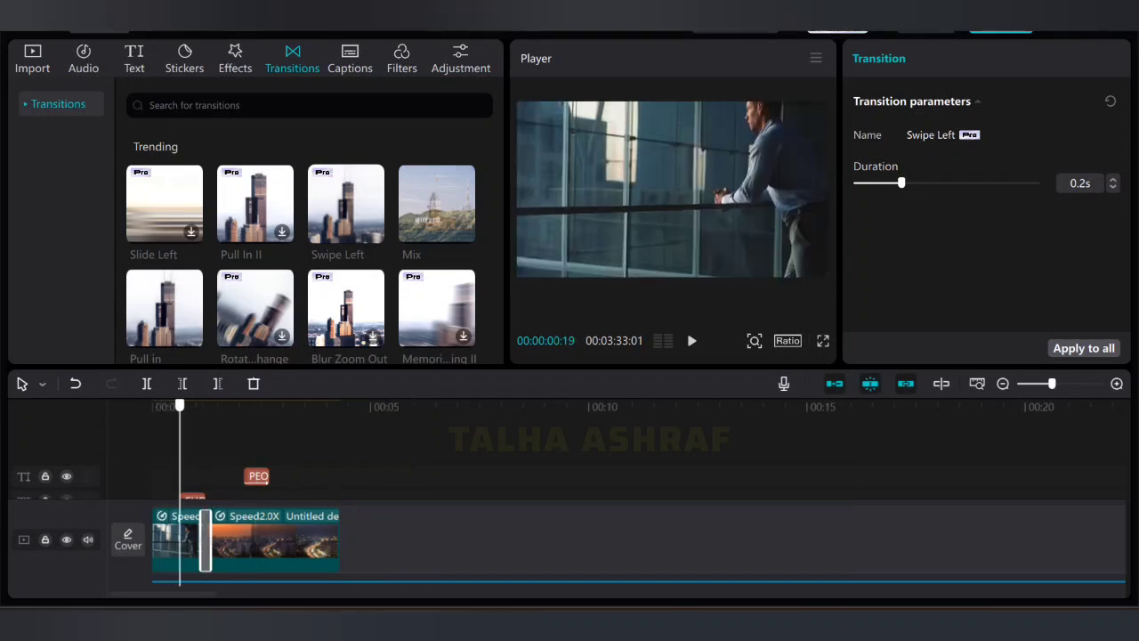
Step: Play the opening section several times to review the Swipe Left transition and the timing of the animated titles
{"action": "key", "text": "space"}
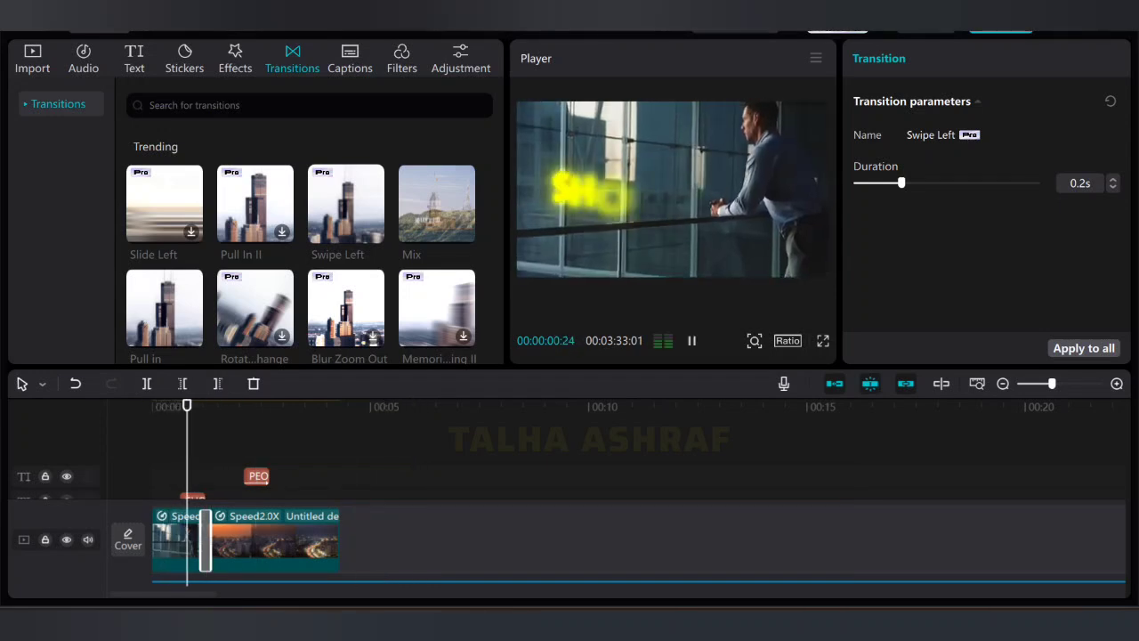
{"action": "key", "text": "space"}
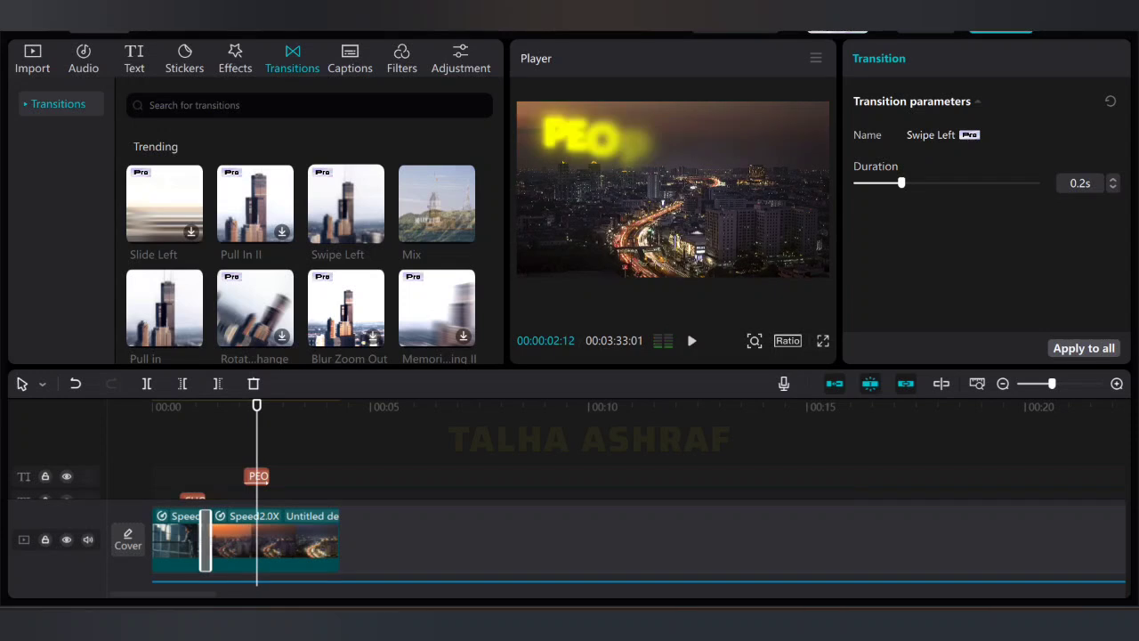
{"action": "key", "text": "space"}
{"action": "key", "text": "space"}
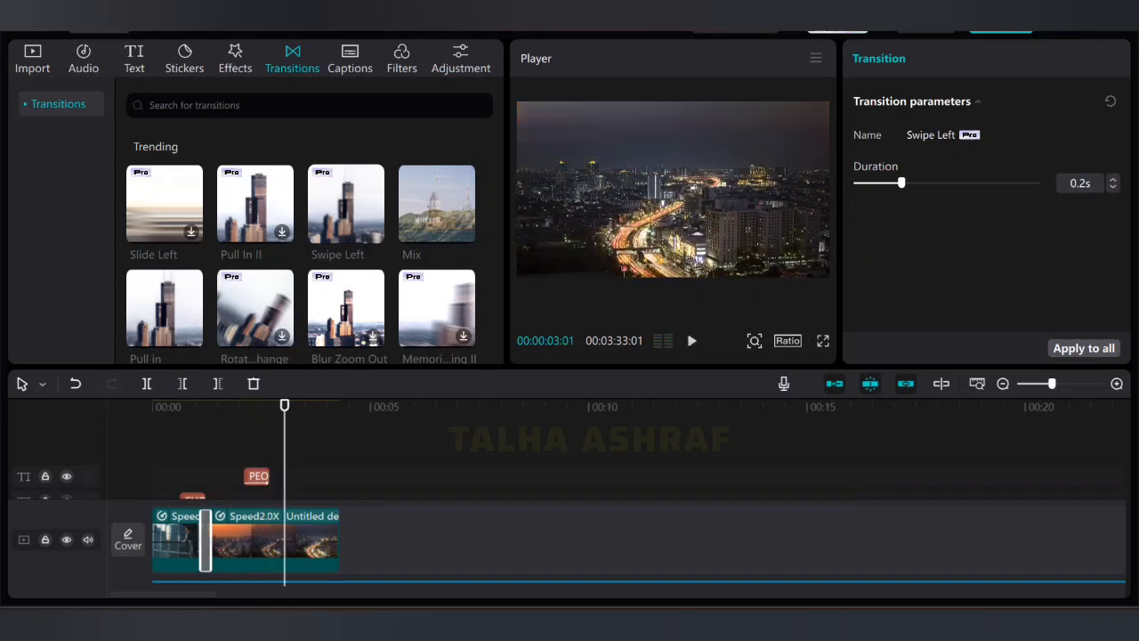
{"action": "left_click_drag", "start_coordinate": [285, 406], "coordinate": [226, 406]}
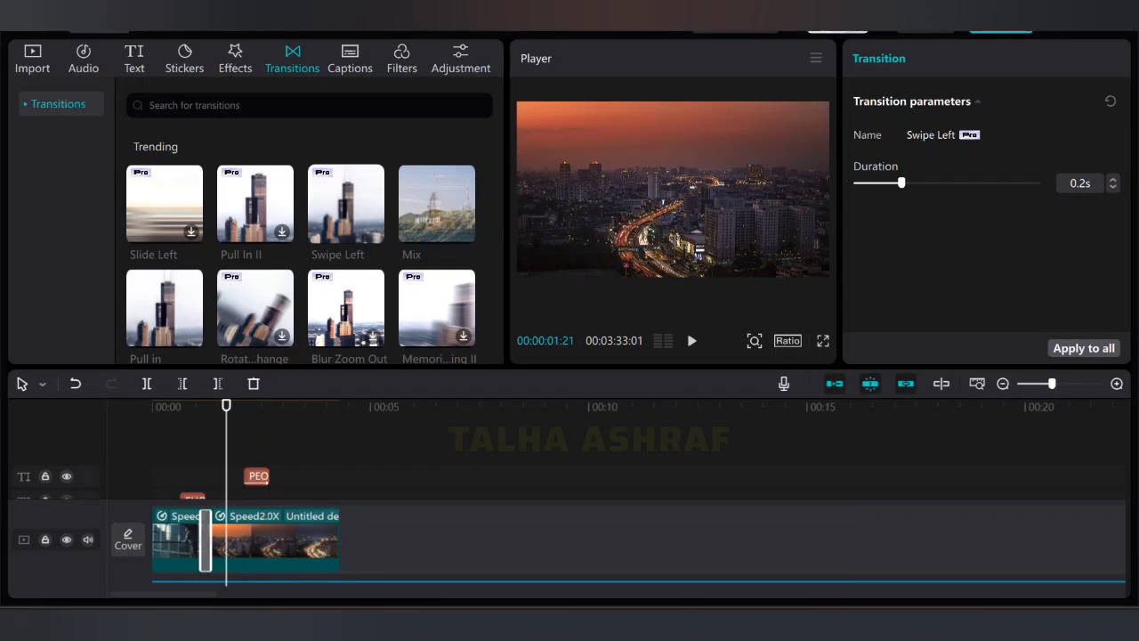
{"action": "key", "text": "space"}
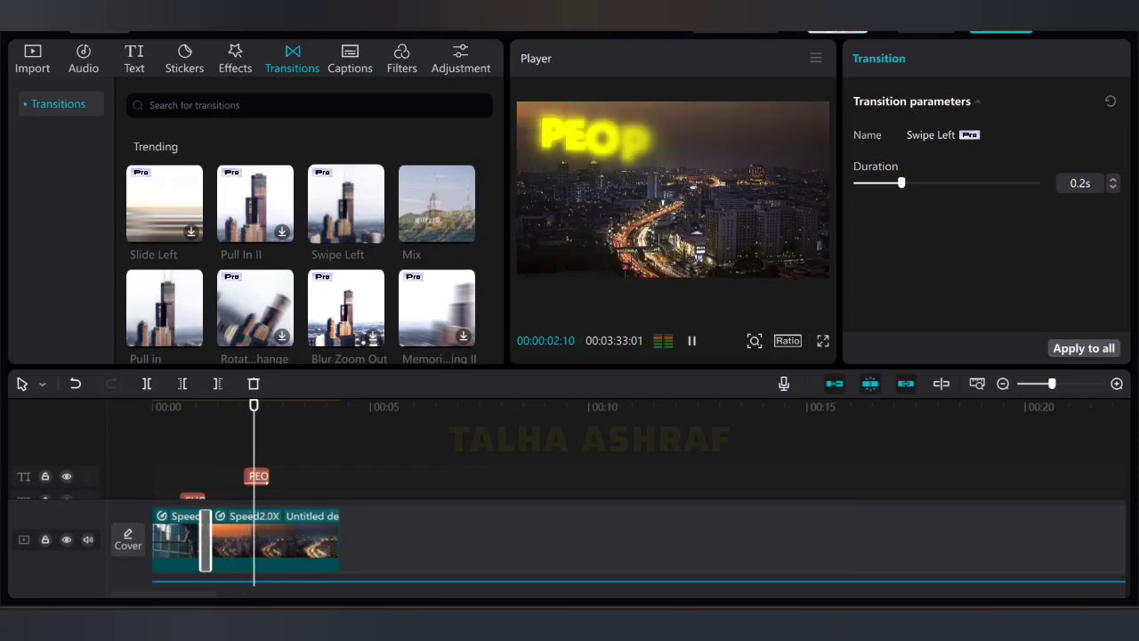
{"action": "key", "text": "space"}
{"action": "key", "text": "space"}
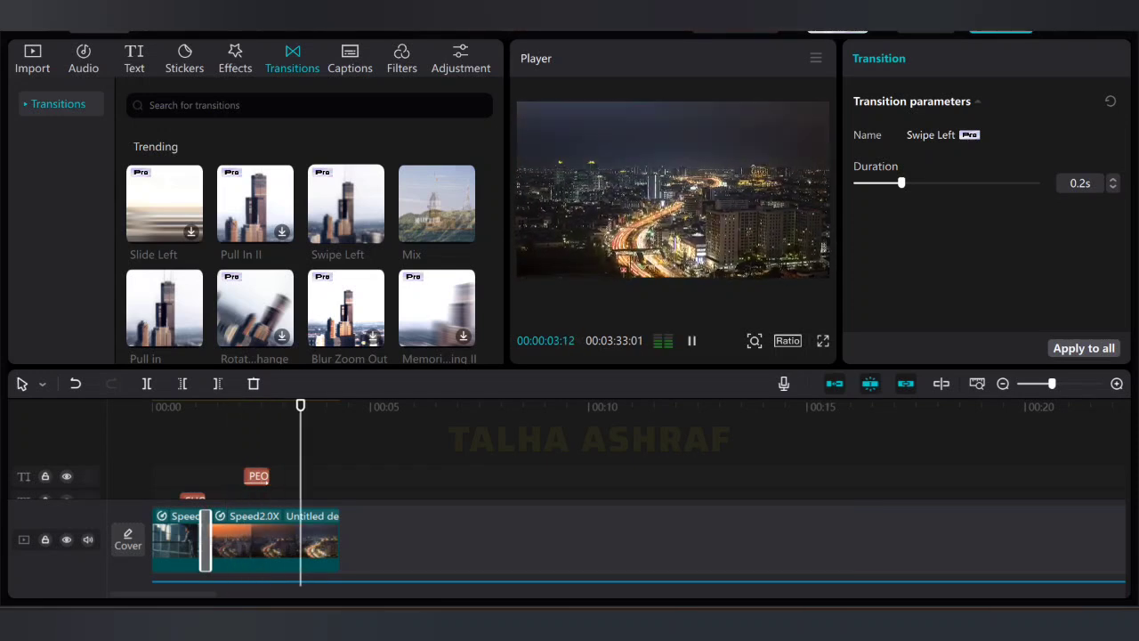
{"action": "key", "text": "space"}
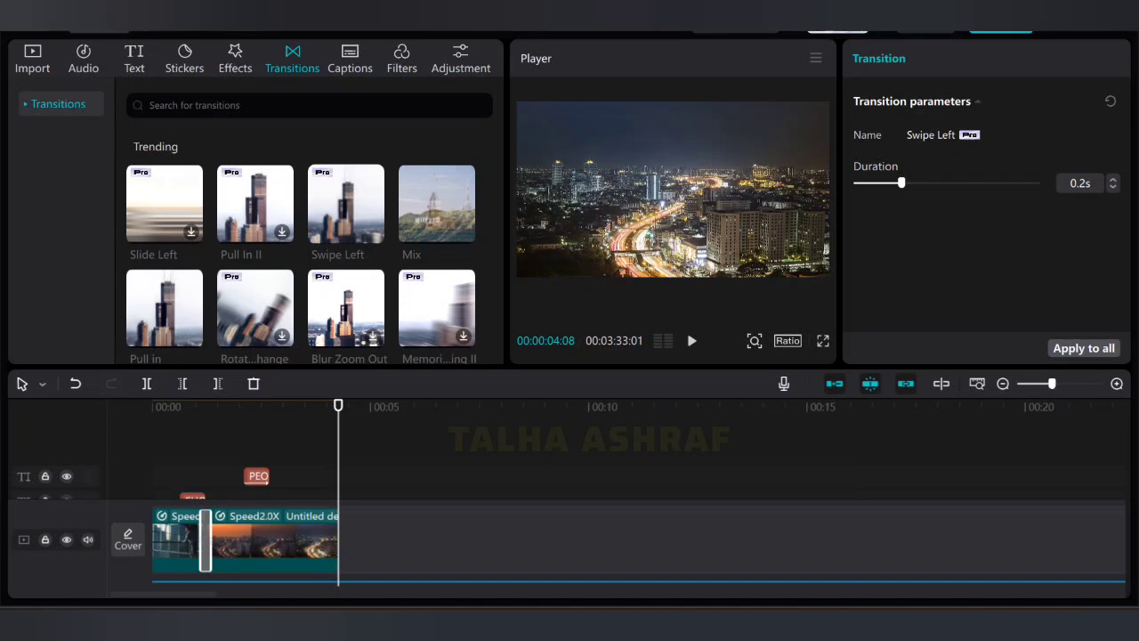
{"action": "left_click_drag", "start_coordinate": [338, 406], "coordinate": [191, 406]}
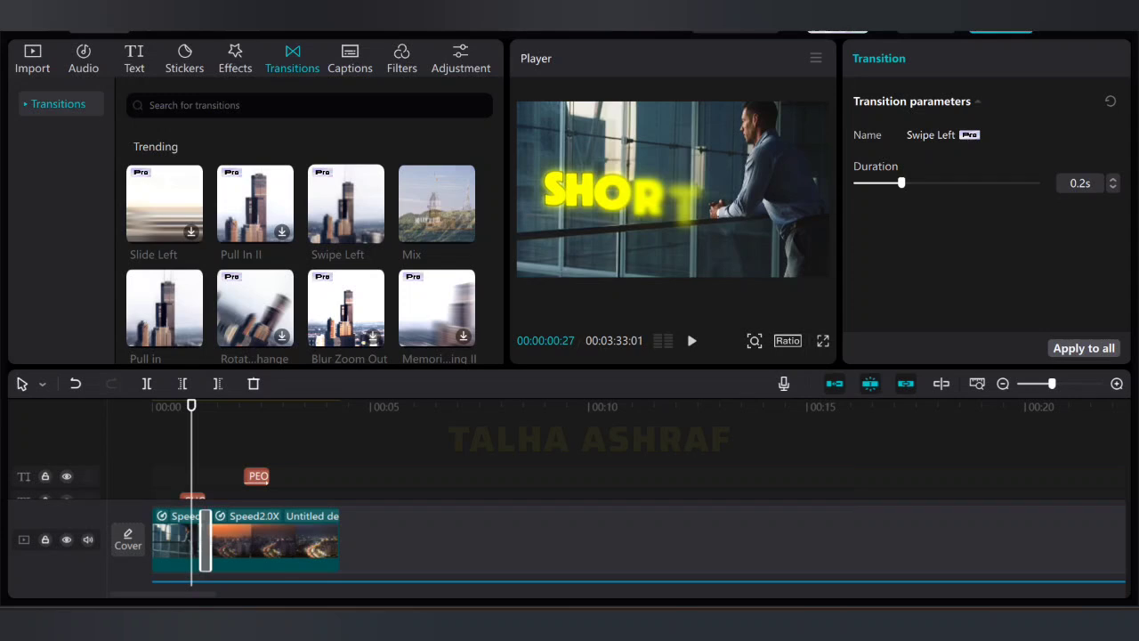
{"action": "key", "text": "space"}
{"action": "key", "text": "space"}
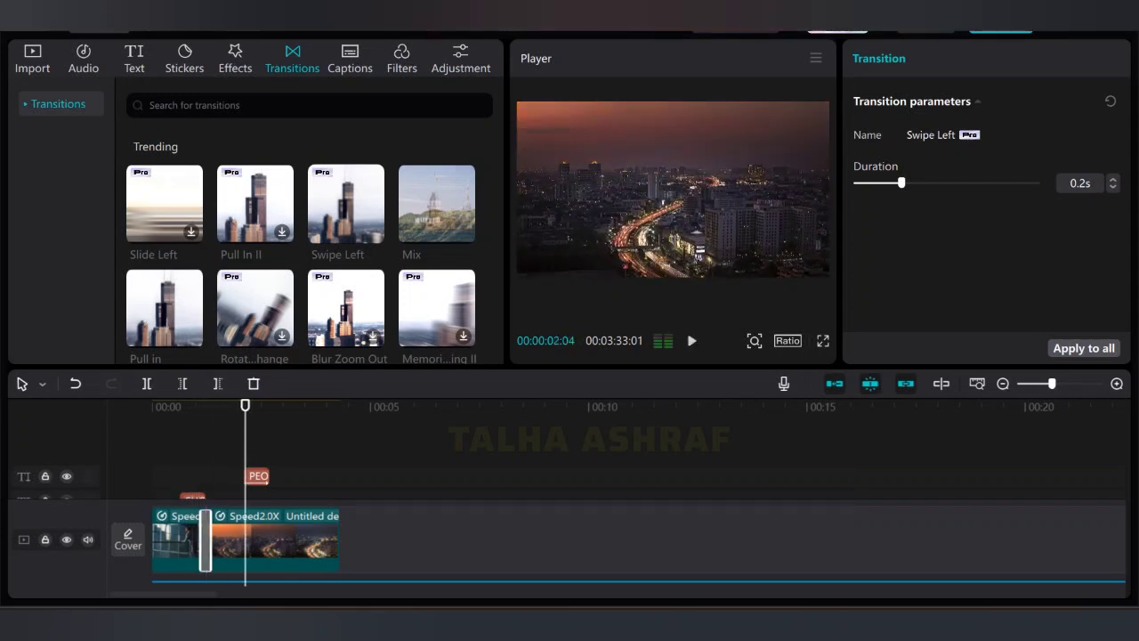
Step: Place the long-whoosh sound effect on its own audio track at the transition and trim its end to about half a second long
{"action": "left_click", "coordinate": [194, 406]}
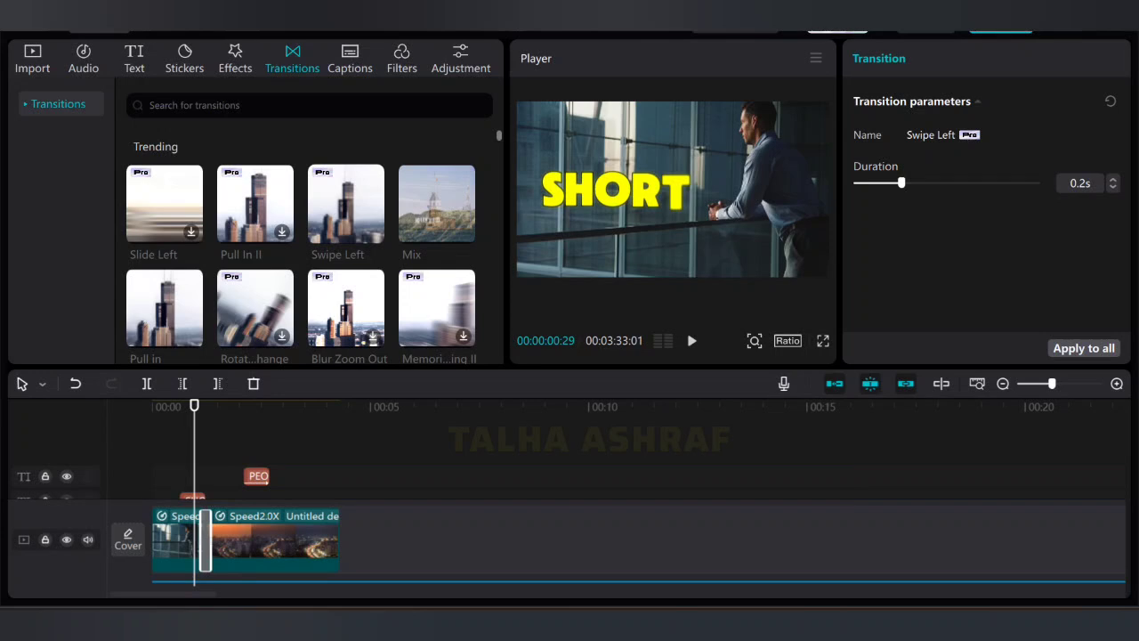
{"action": "left_click", "coordinate": [32, 59]}
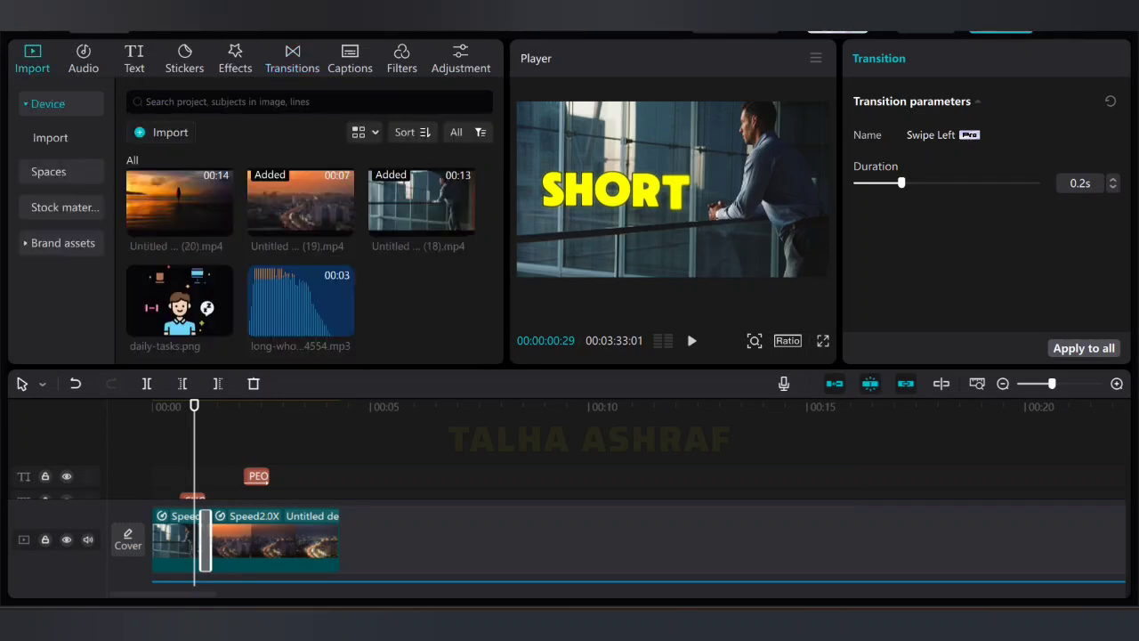
{"action": "mouse_move", "coordinate": [301, 301]}
{"action": "left_click_drag", "start_coordinate": [300, 303], "coordinate": [251, 468]}
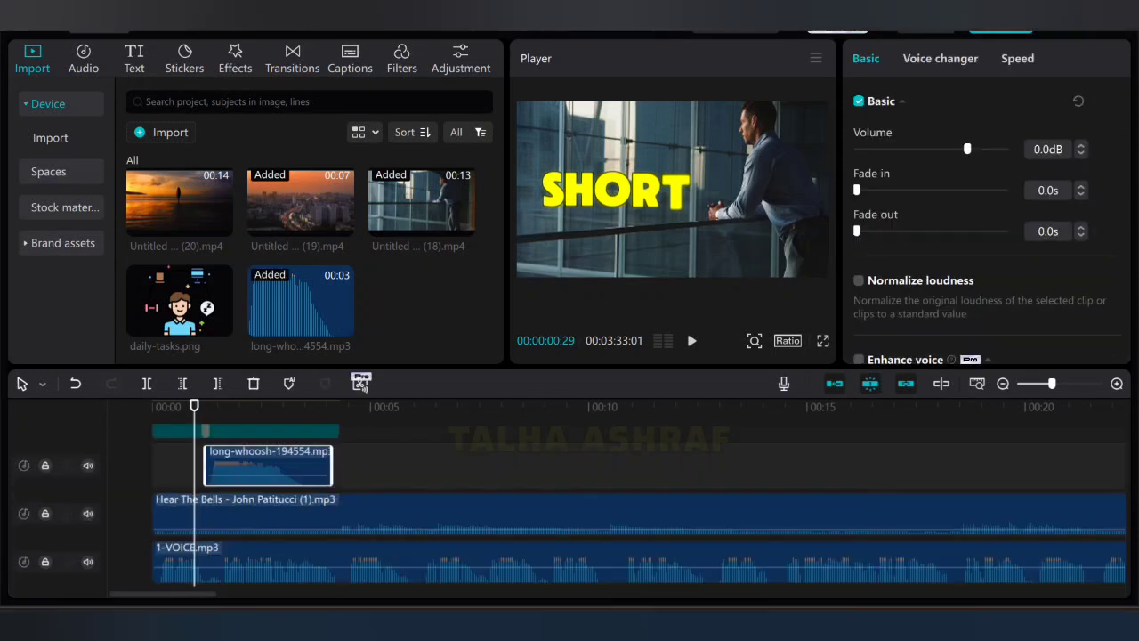
{"action": "left_click_drag", "start_coordinate": [332, 465], "coordinate": [224, 465]}
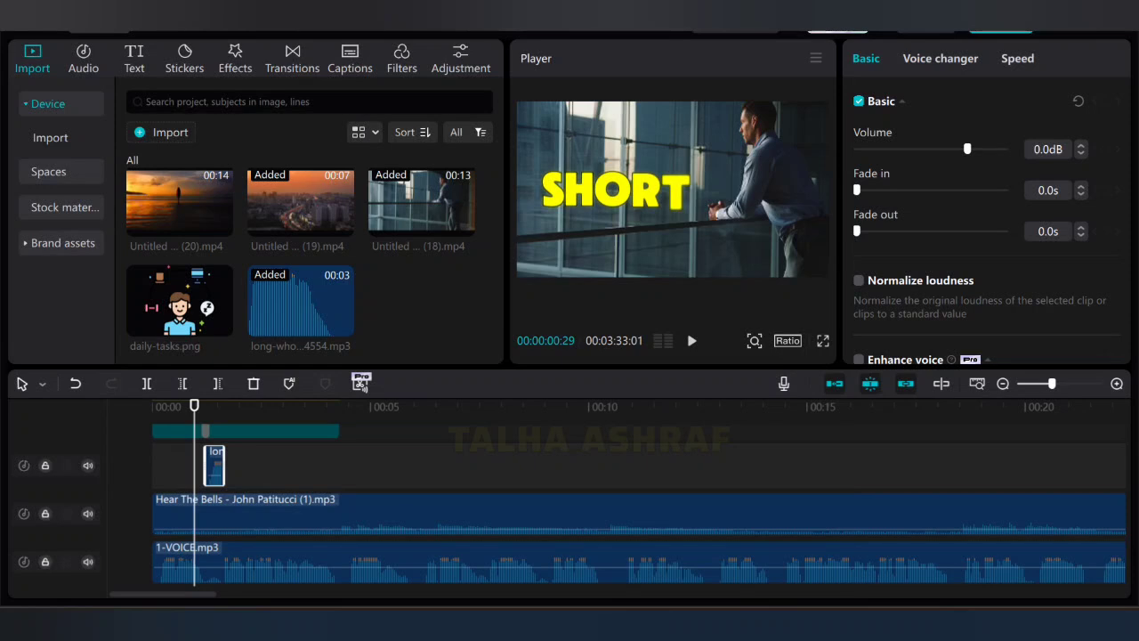
Step: Play the opening section again to check how the whoosh sound fits the transition between the two clips
{"action": "key", "text": "space"}
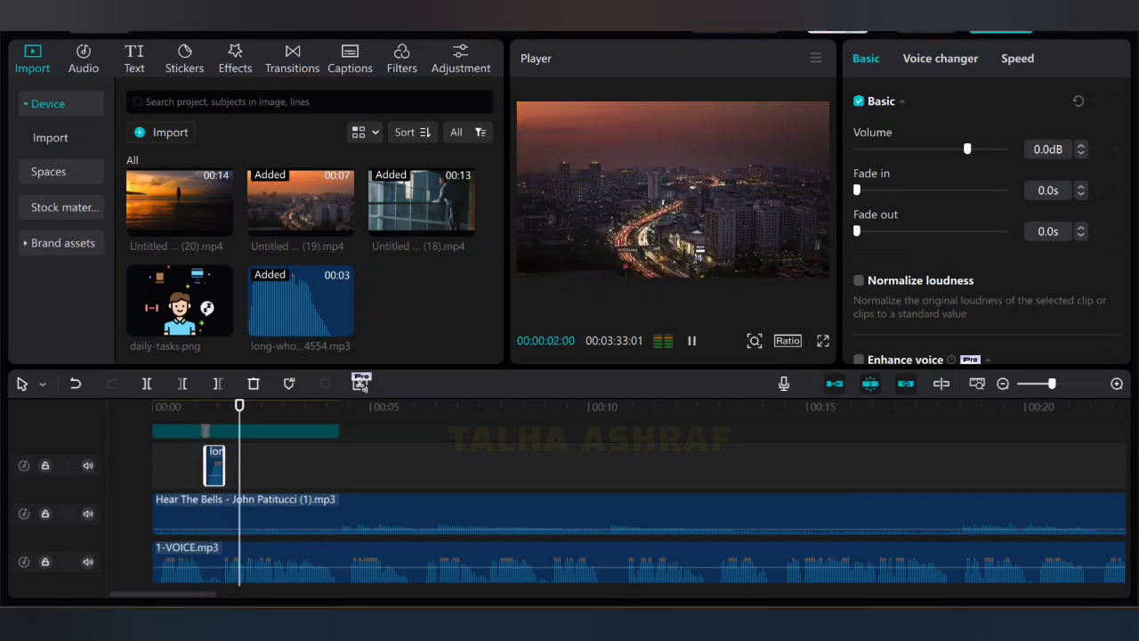
{"action": "key", "text": "space"}
{"action": "left_click_drag", "start_coordinate": [241, 406], "coordinate": [173, 406]}
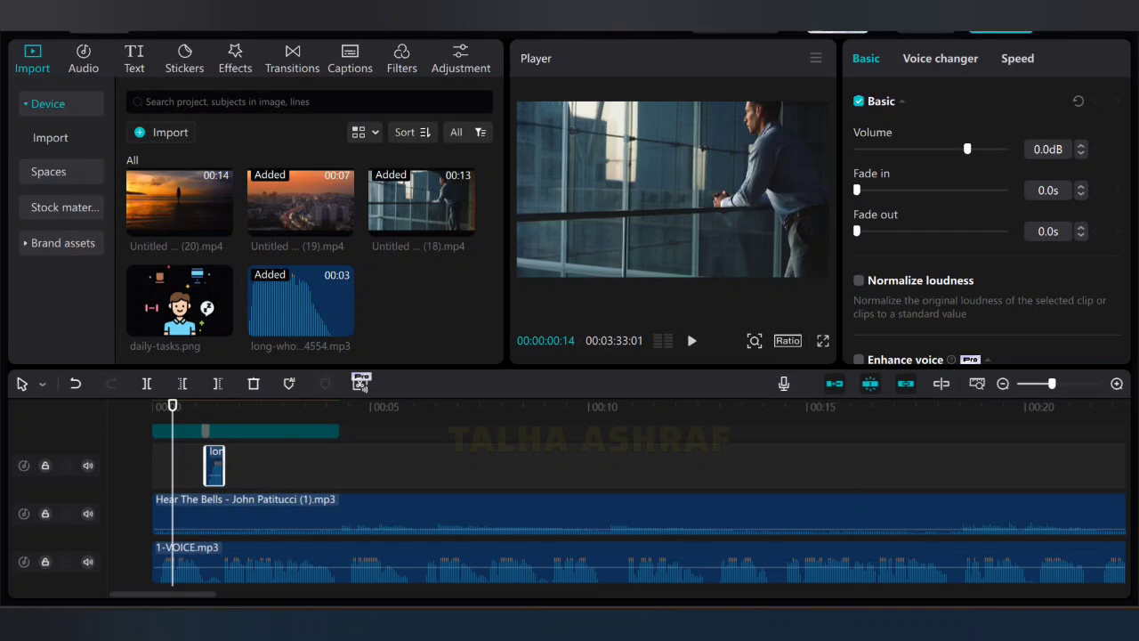
{"action": "key", "text": "alt+Tab"}
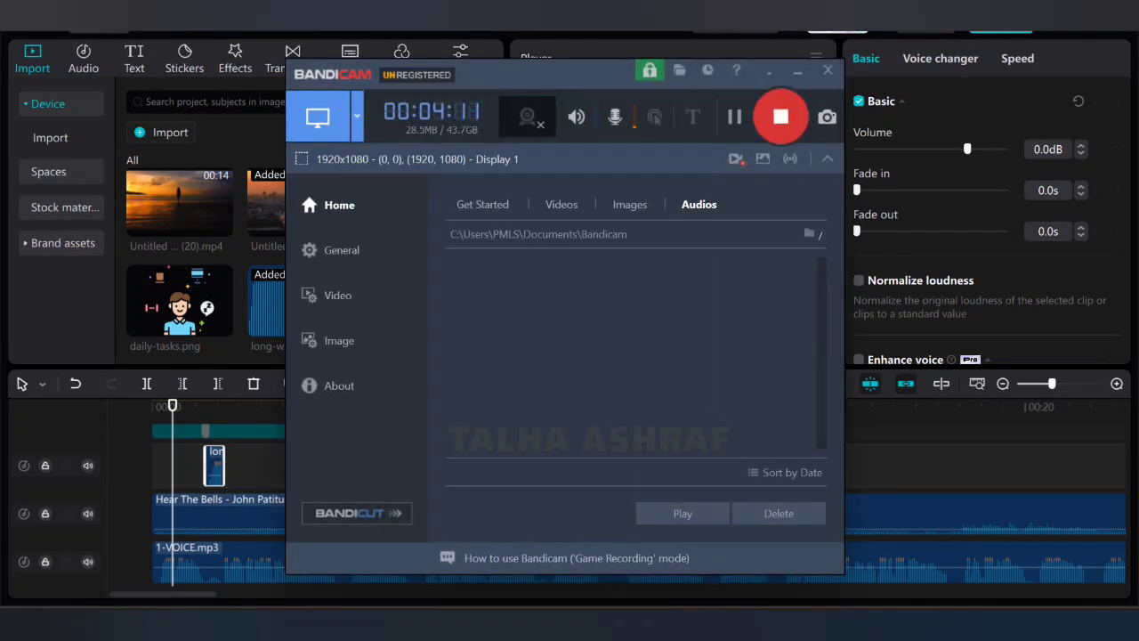
{"action": "left_click", "coordinate": [798, 70]}
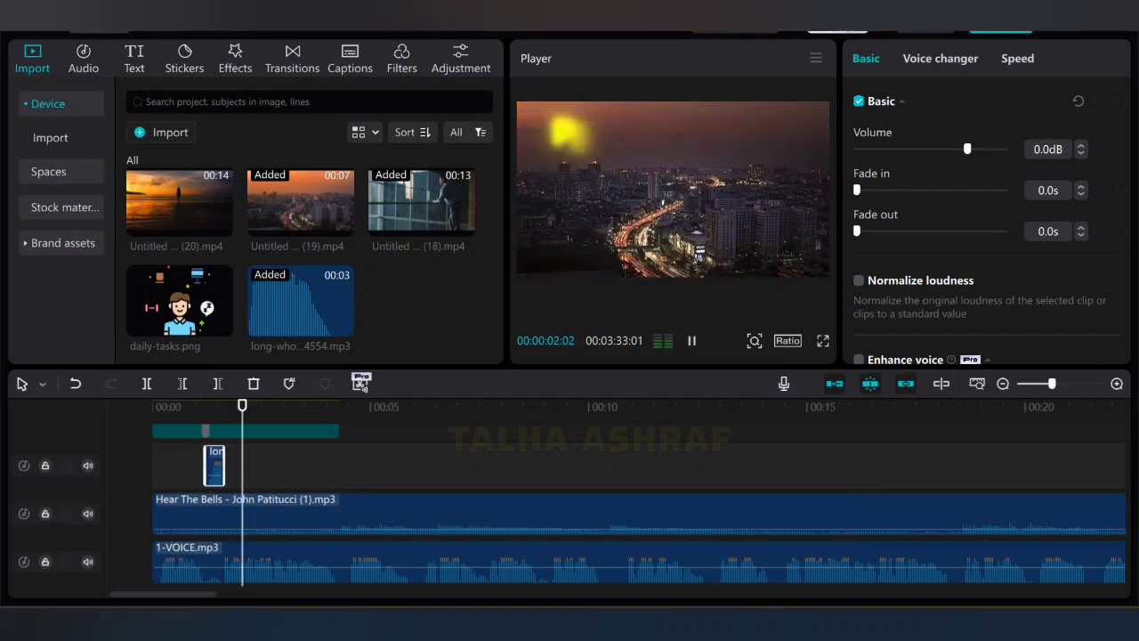
{"action": "key", "text": "space"}
{"action": "left_click_drag", "start_coordinate": [286, 406], "coordinate": [182, 406]}
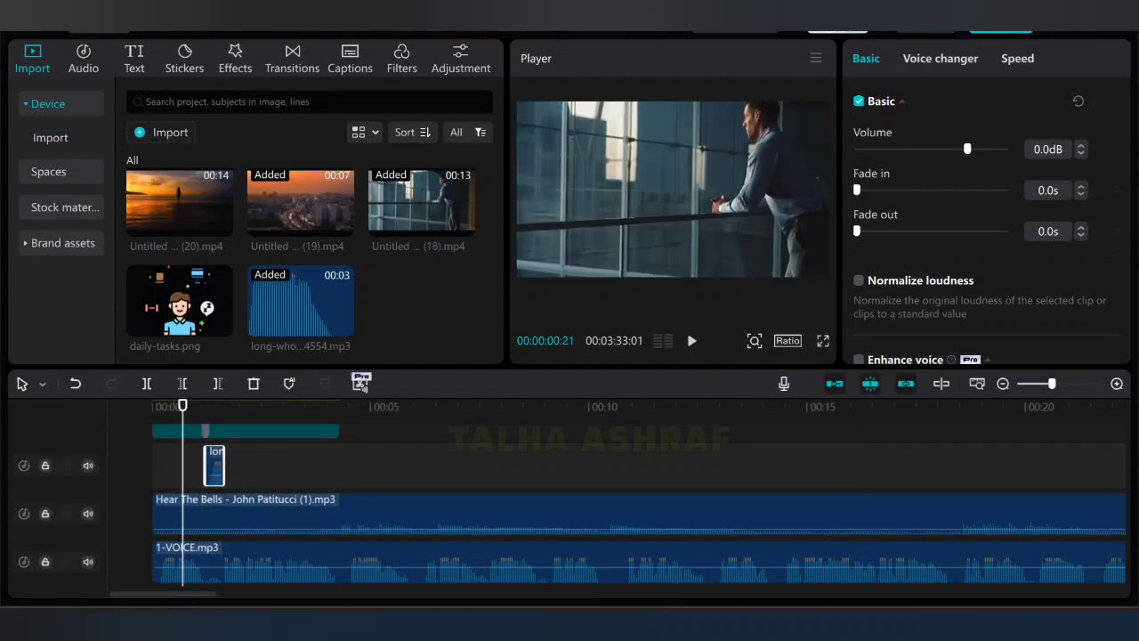
{"action": "key", "text": "space"}
{"action": "key", "text": "space"}
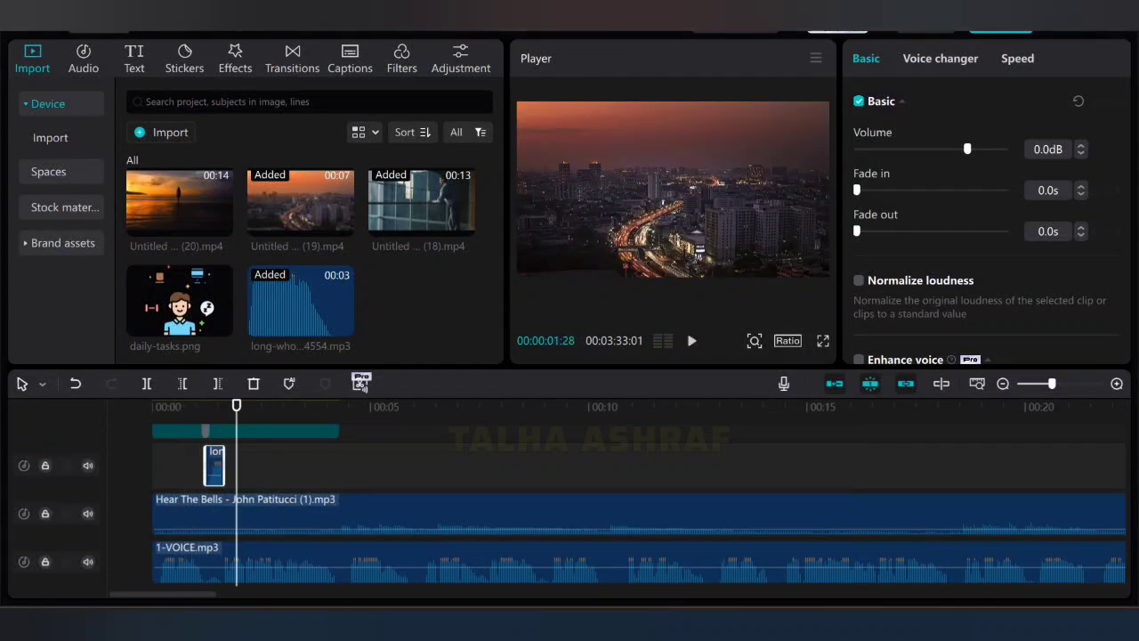
Step: Apply the Inhale entrance animation to the PEOPLE title and play the section to preview it
{"action": "left_click_drag", "start_coordinate": [237, 406], "coordinate": [271, 406]}
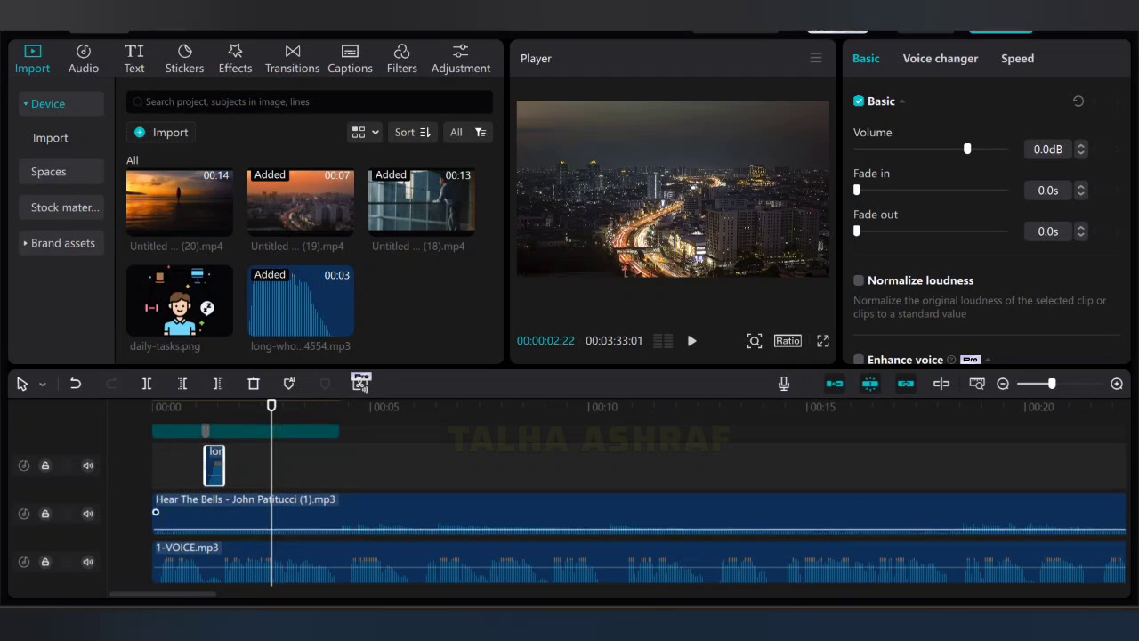
{"action": "scroll", "coordinate": [570, 516], "scroll_direction": "up", "scroll_amount": 3}
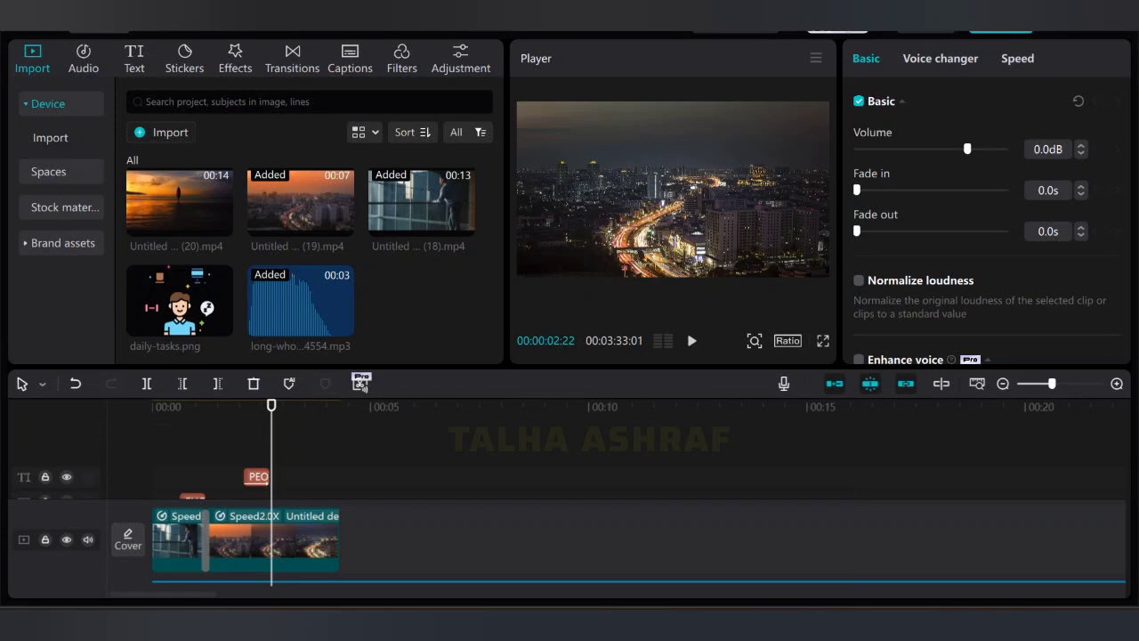
{"action": "left_click", "coordinate": [257, 476]}
{"action": "left_click_drag", "start_coordinate": [272, 405], "coordinate": [251, 405]}
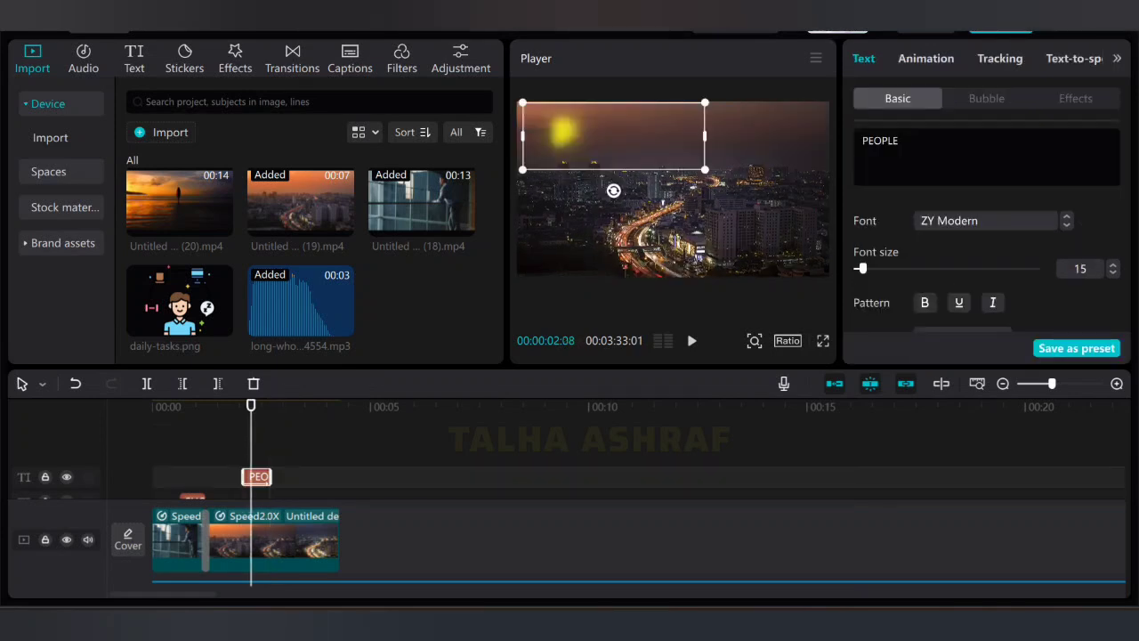
{"action": "left_click", "coordinate": [926, 58]}
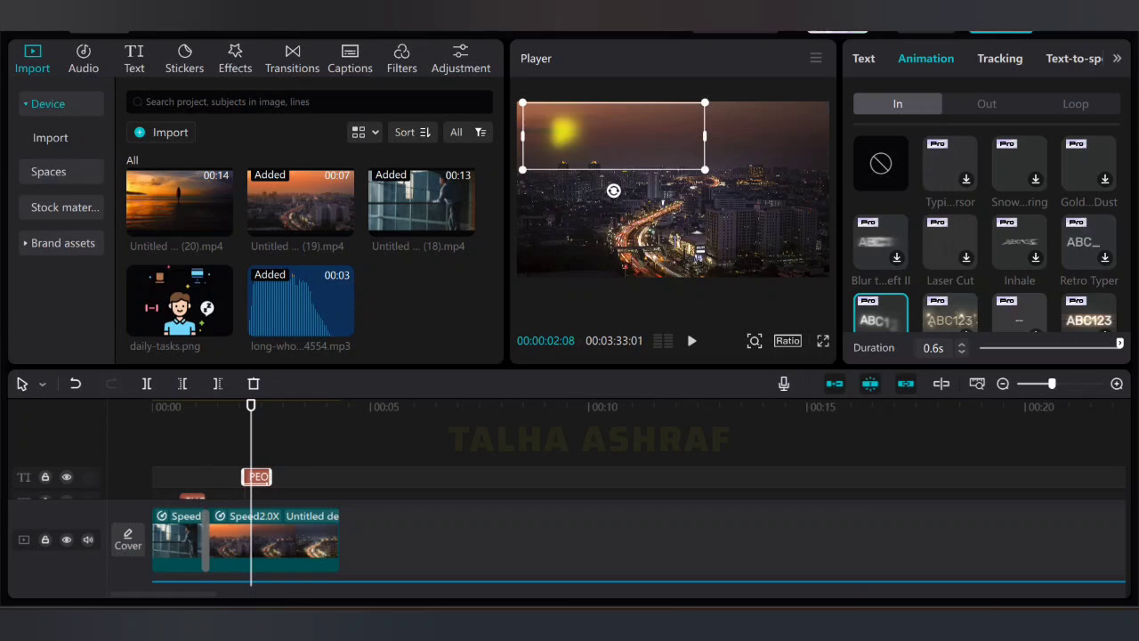
{"action": "left_click", "coordinate": [1019, 241]}
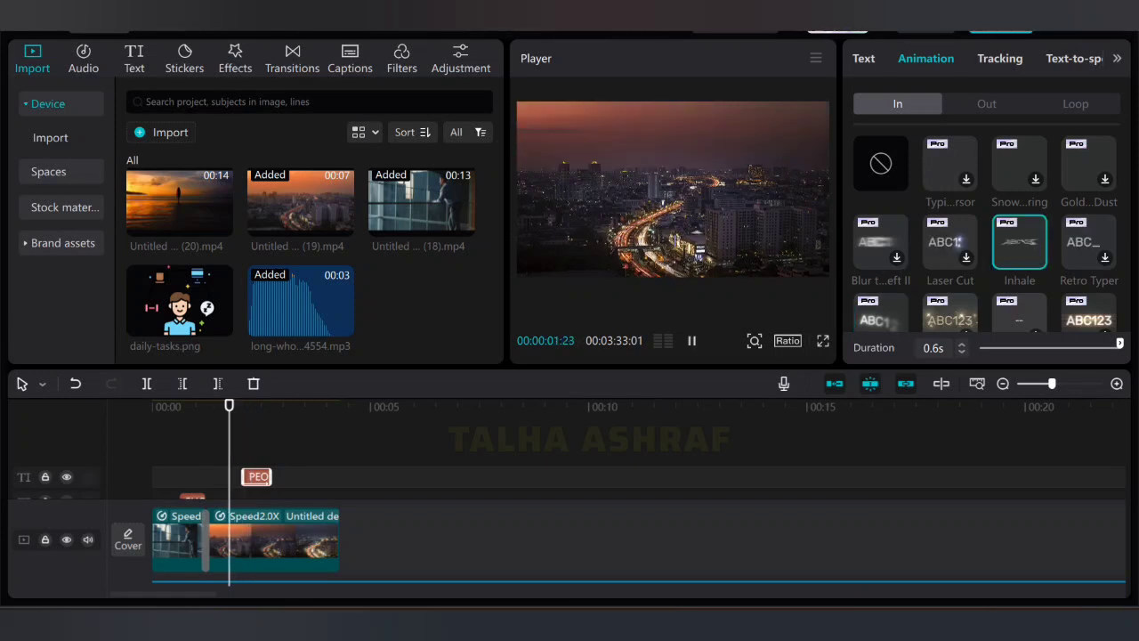
{"action": "key", "text": "space"}
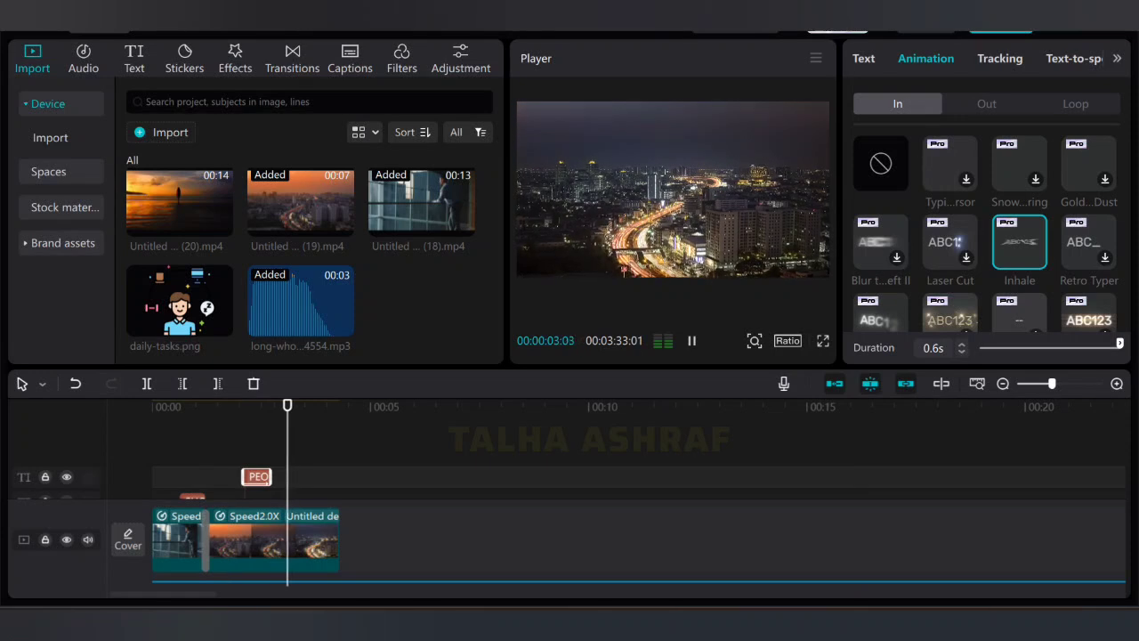
{"action": "key", "text": "space"}
{"action": "key", "text": "space"}
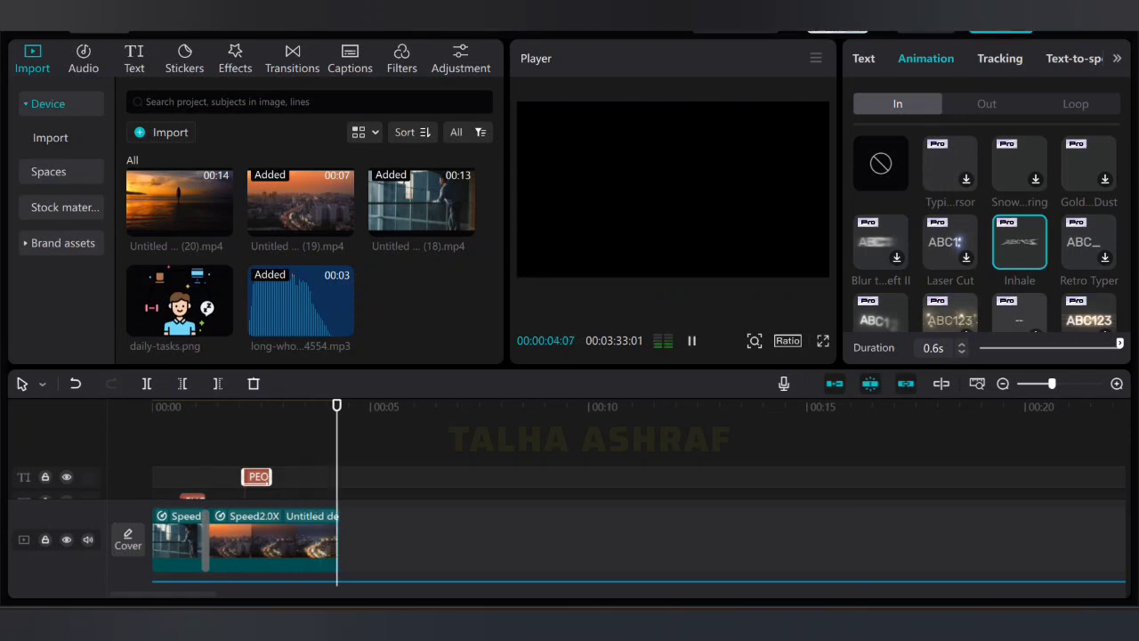
{"action": "key", "text": "space"}
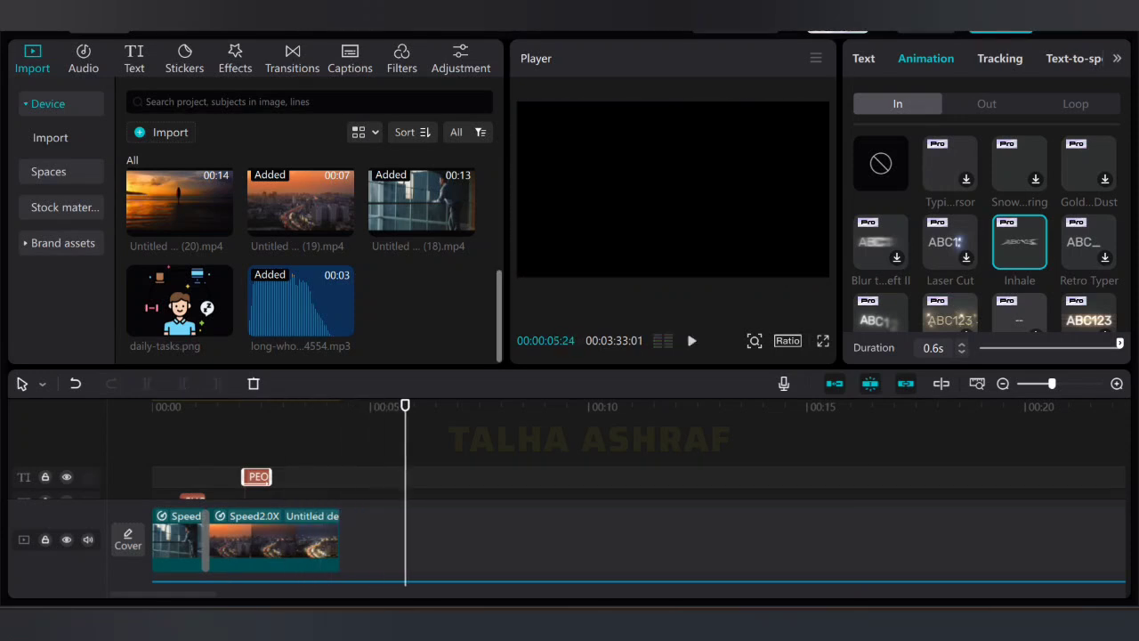
{"action": "scroll", "coordinate": [301, 236], "scroll_direction": "up", "scroll_amount": 3}
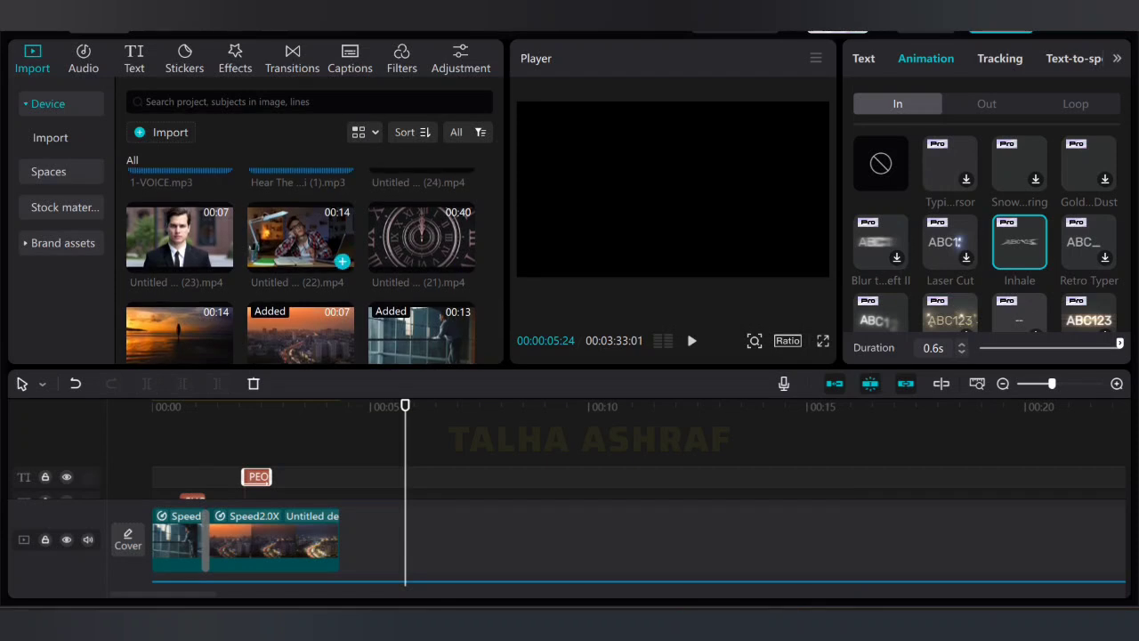
{"action": "key", "text": "XF86MonBrightnessUp"}
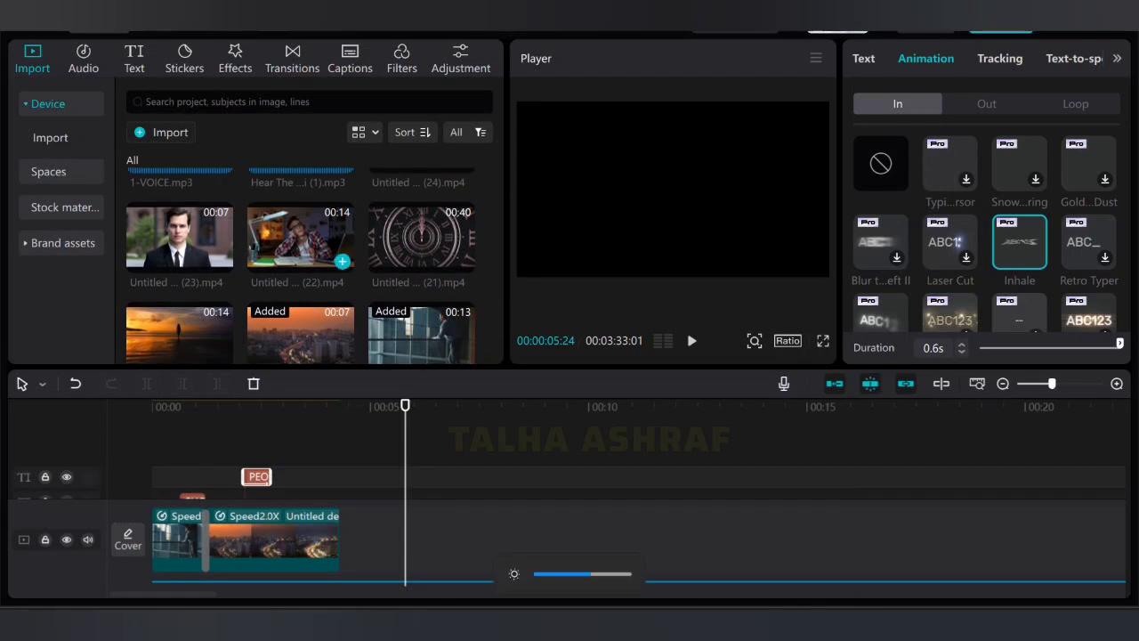
Step: Add the clock clip (21) after the city clip on the main track and set its speed to 2.0x
{"action": "mouse_move", "coordinate": [331, 261]}
{"action": "left_mouse_down"}
{"action": "mouse_move", "coordinate": [333, 272]}
{"action": "mouse_move", "coordinate": [315, 254]}
{"action": "left_mouse_up"}
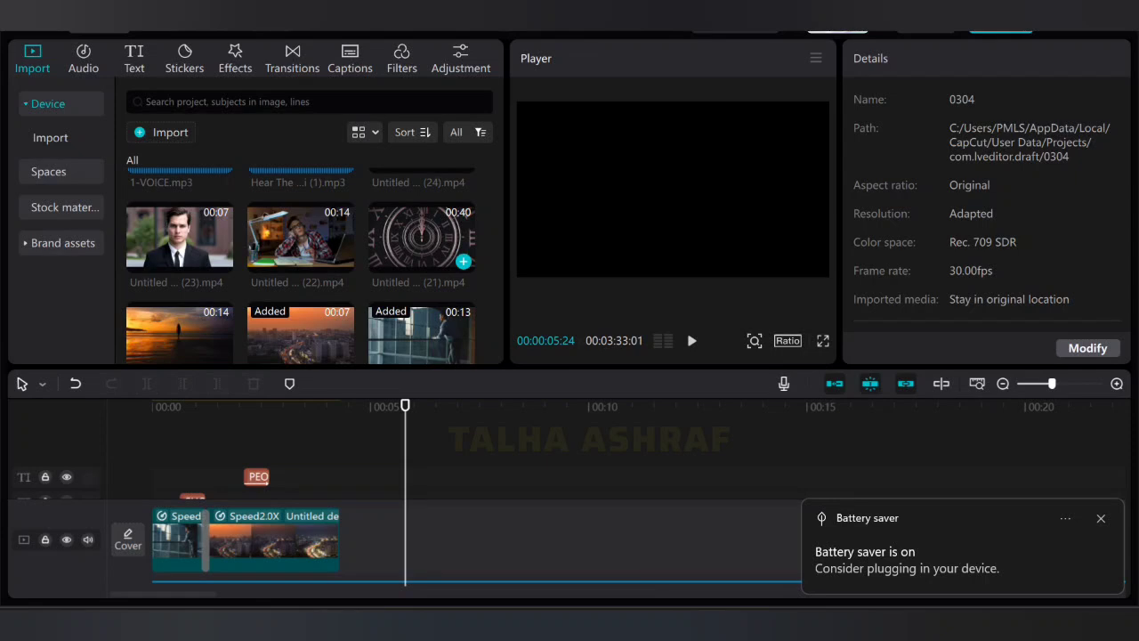
{"action": "left_click", "coordinate": [464, 261]}
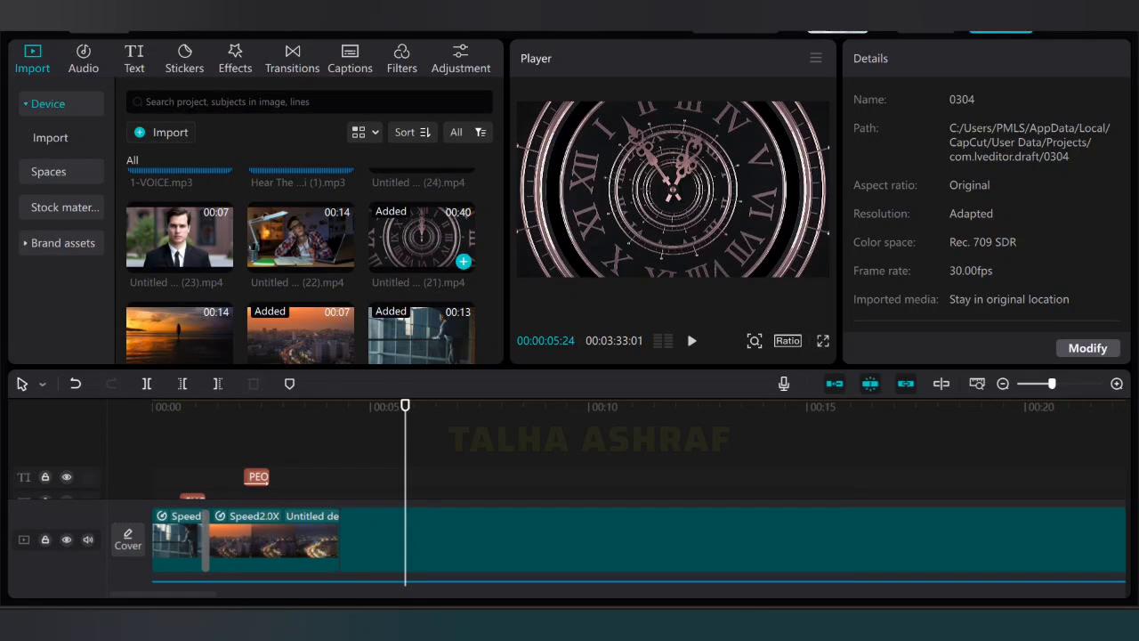
{"action": "left_click", "coordinate": [672, 188]}
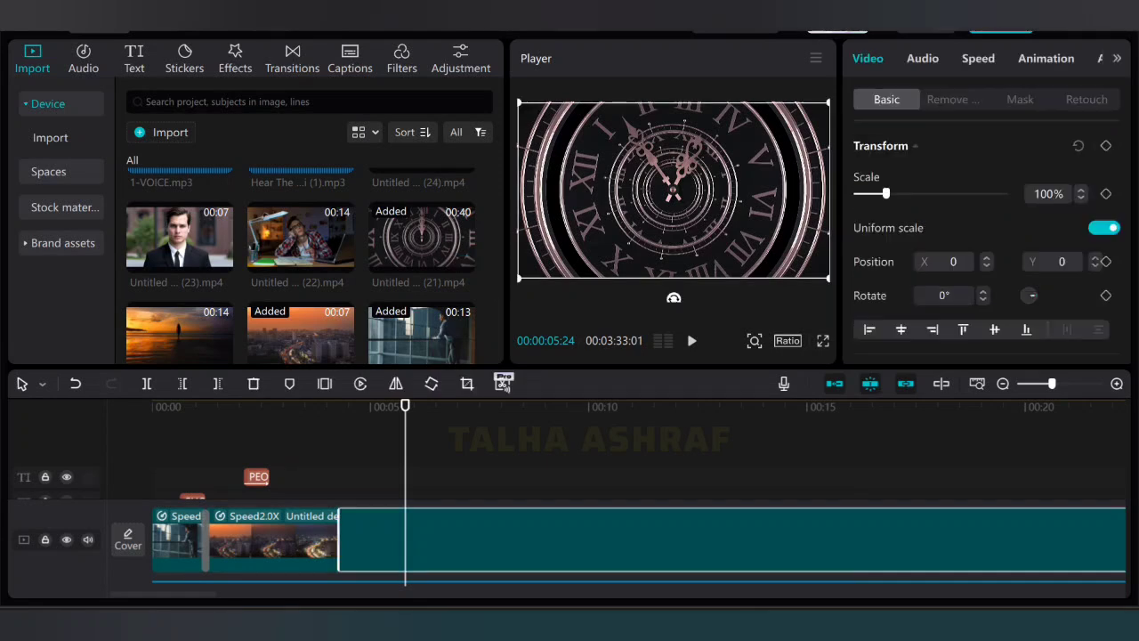
{"action": "left_click", "coordinate": [977, 57]}
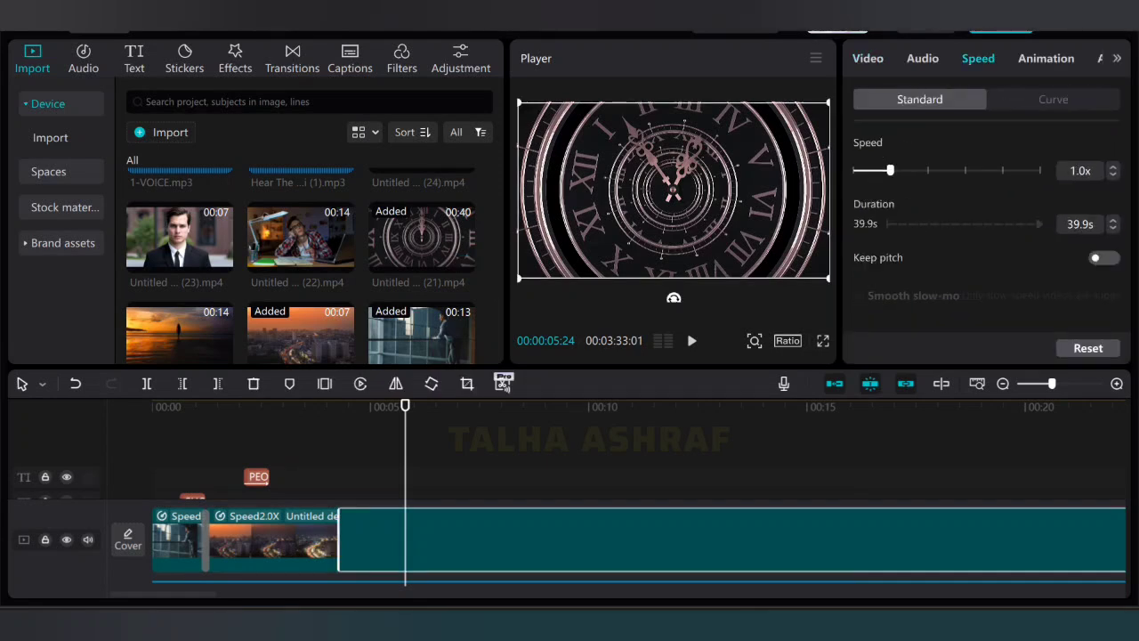
{"action": "left_click_drag", "start_coordinate": [890, 170], "coordinate": [927, 170]}
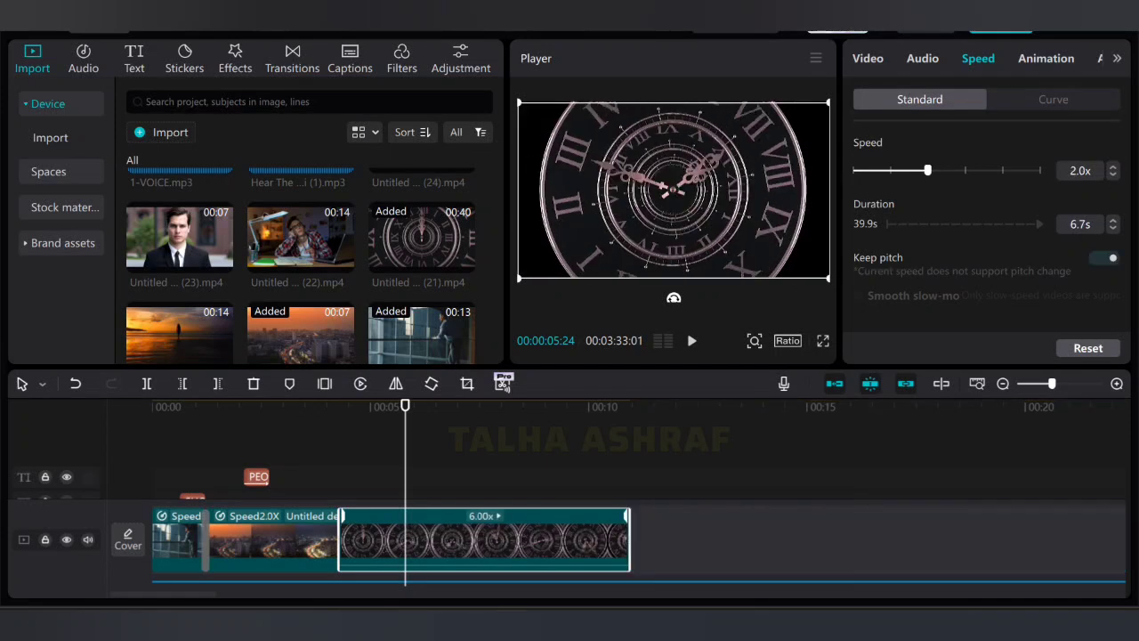
Step: Split the clock clip at 00:00:06:03 and delete the part after the cut
{"action": "left_click_drag", "start_coordinate": [405, 406], "coordinate": [317, 406]}
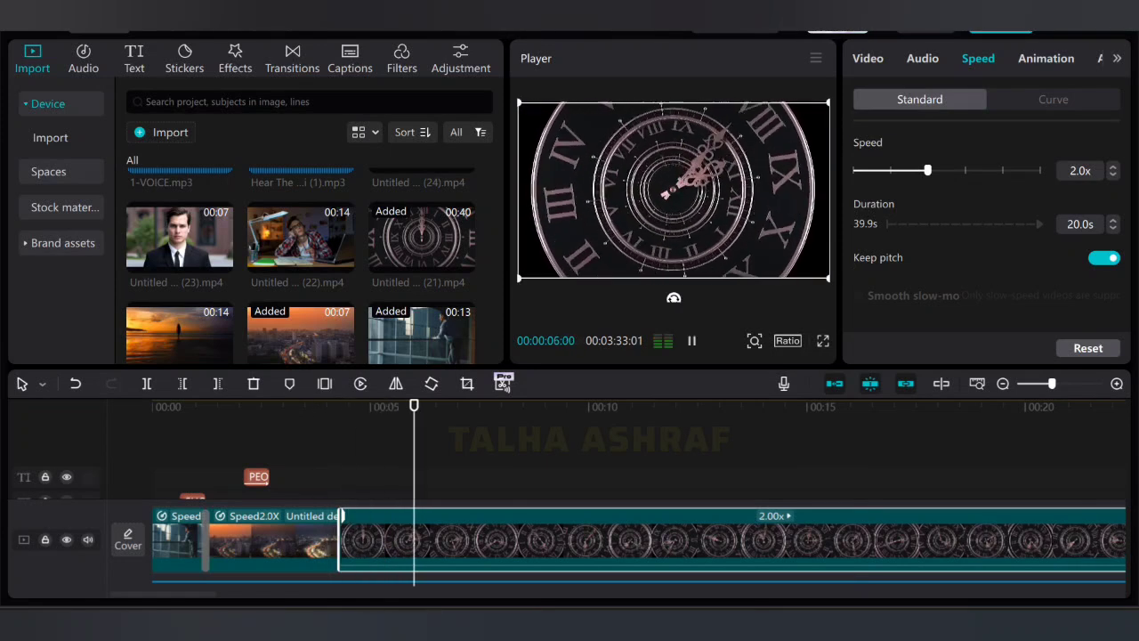
{"action": "key", "text": "space"}
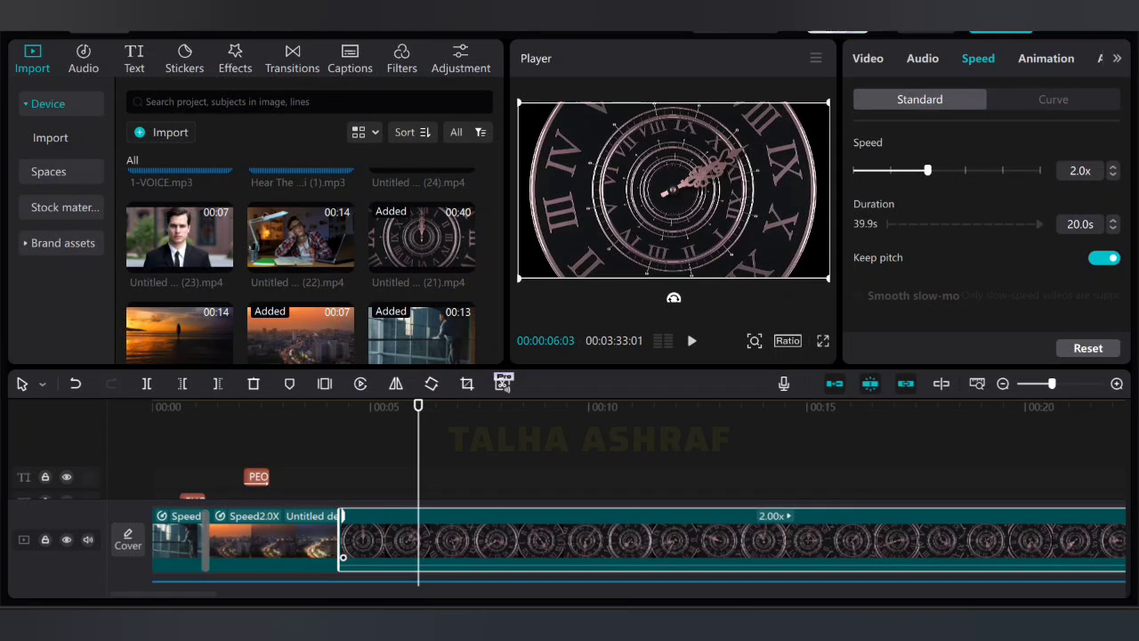
{"action": "left_click", "coordinate": [147, 384]}
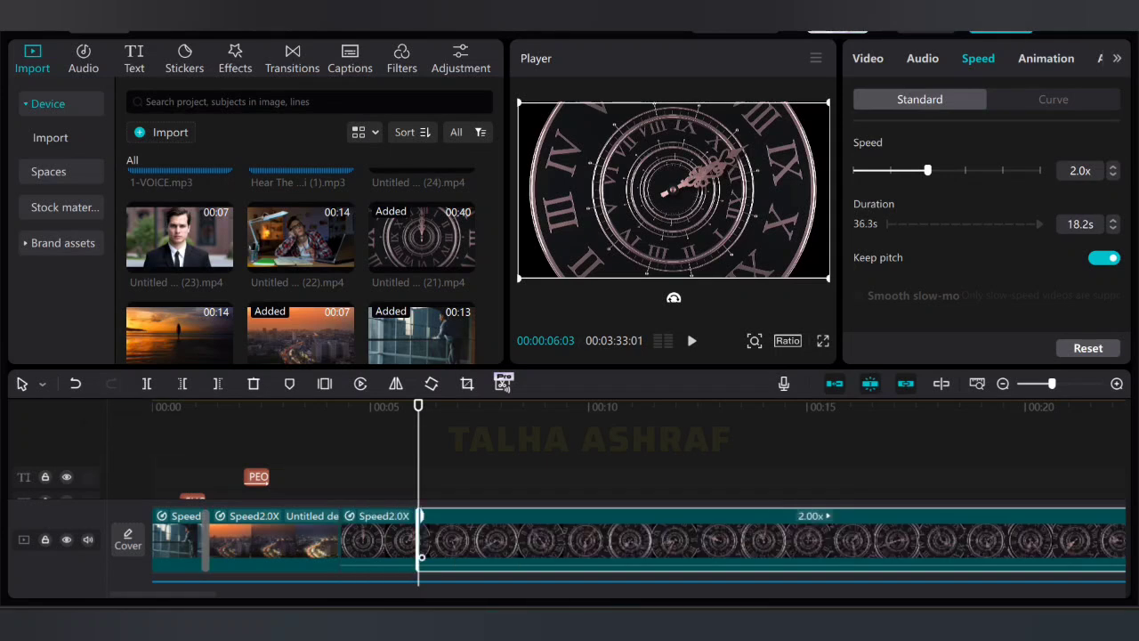
{"action": "right_click", "coordinate": [609, 543]}
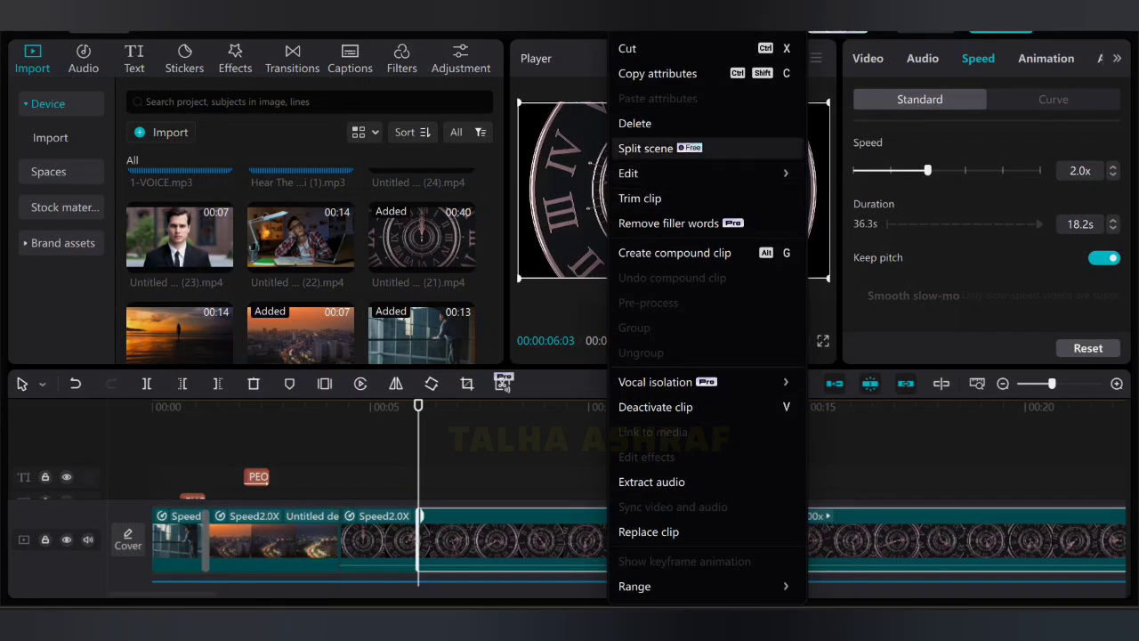
{"action": "left_click", "coordinate": [636, 123]}
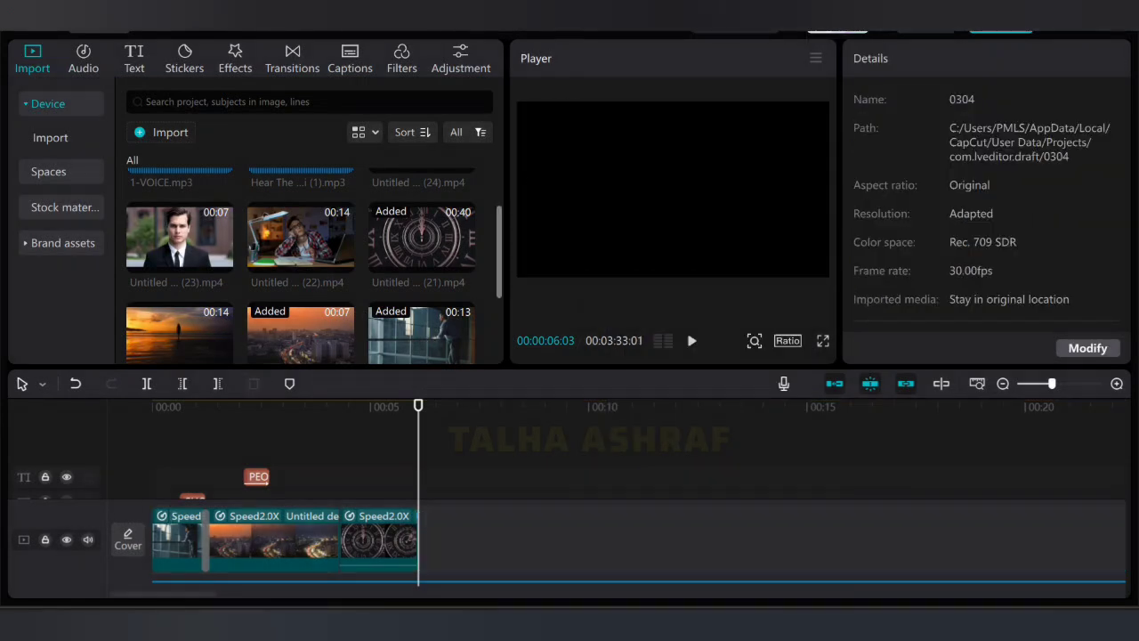
Step: Listen to the following voice-over and place Untitled design (22).mp4 directly after the clock clip on the main track
{"action": "key", "text": "space"}
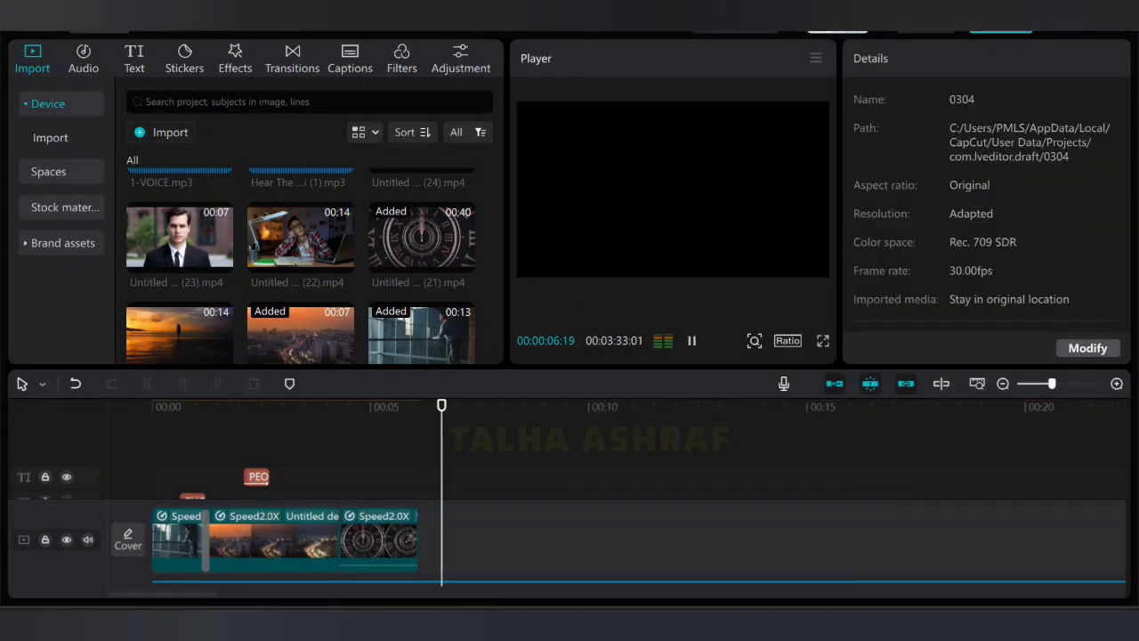
{"action": "key", "text": "space"}
{"action": "key", "text": "space"}
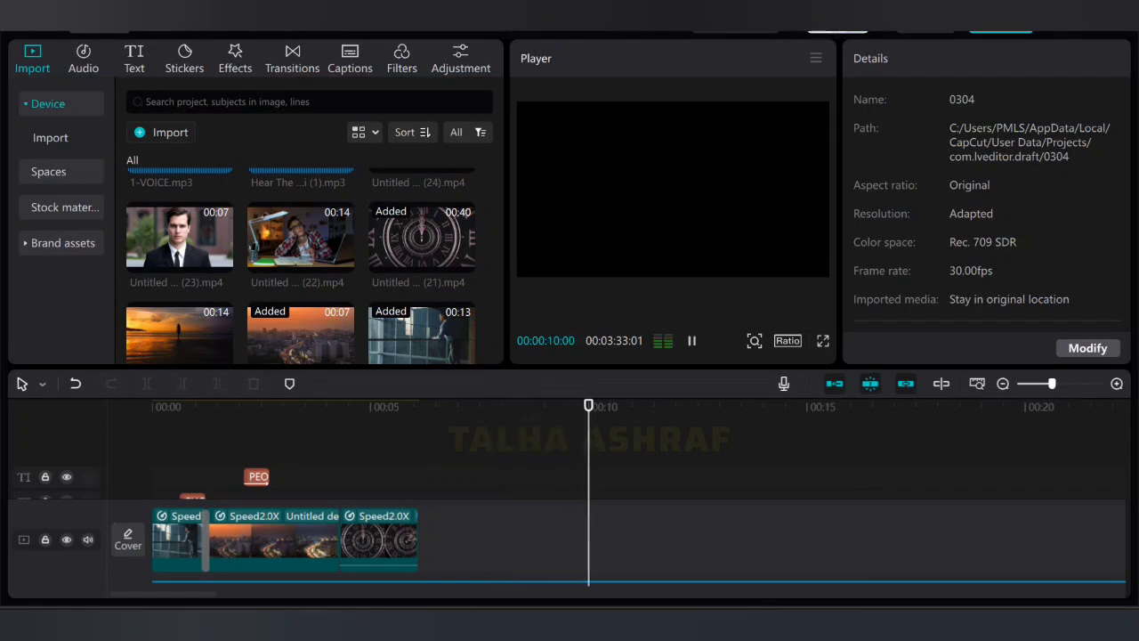
{"action": "key", "text": "space"}
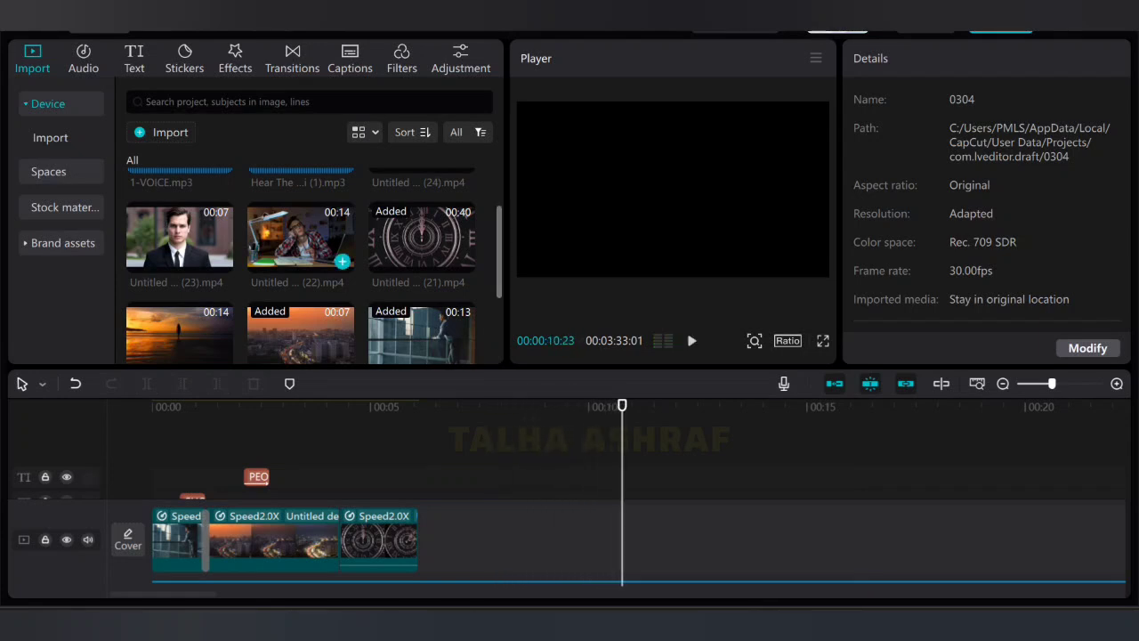
{"action": "left_click_drag", "start_coordinate": [343, 260], "coordinate": [428, 534]}
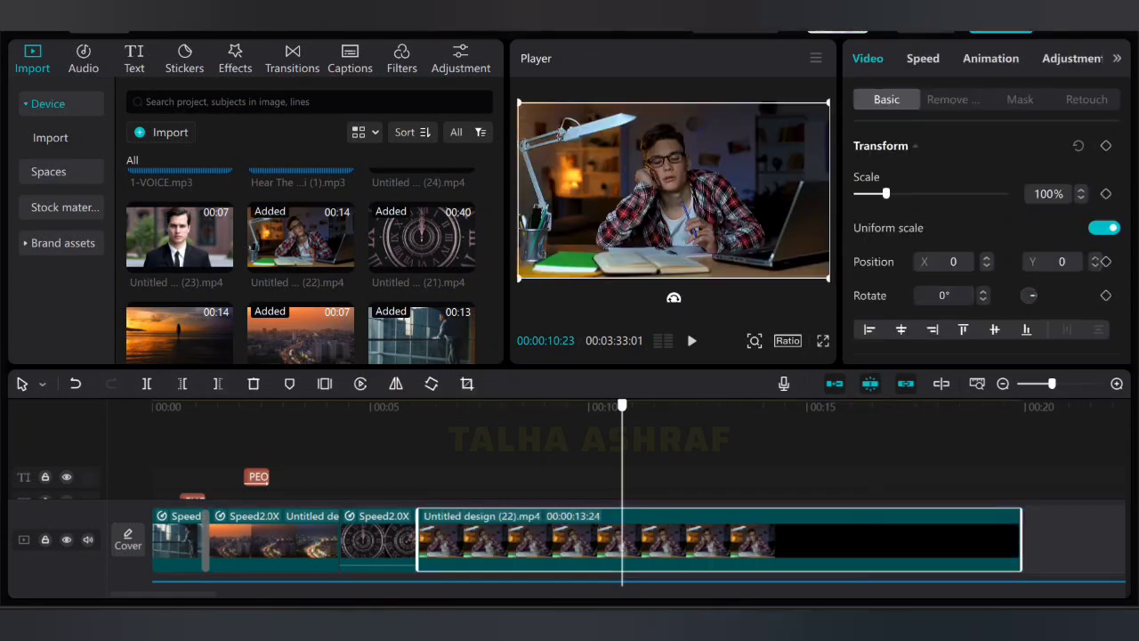
Step: Play the cut from the clock clip to the desk clip twice to check it against the voice-over
{"action": "left_click_drag", "start_coordinate": [622, 406], "coordinate": [398, 406]}
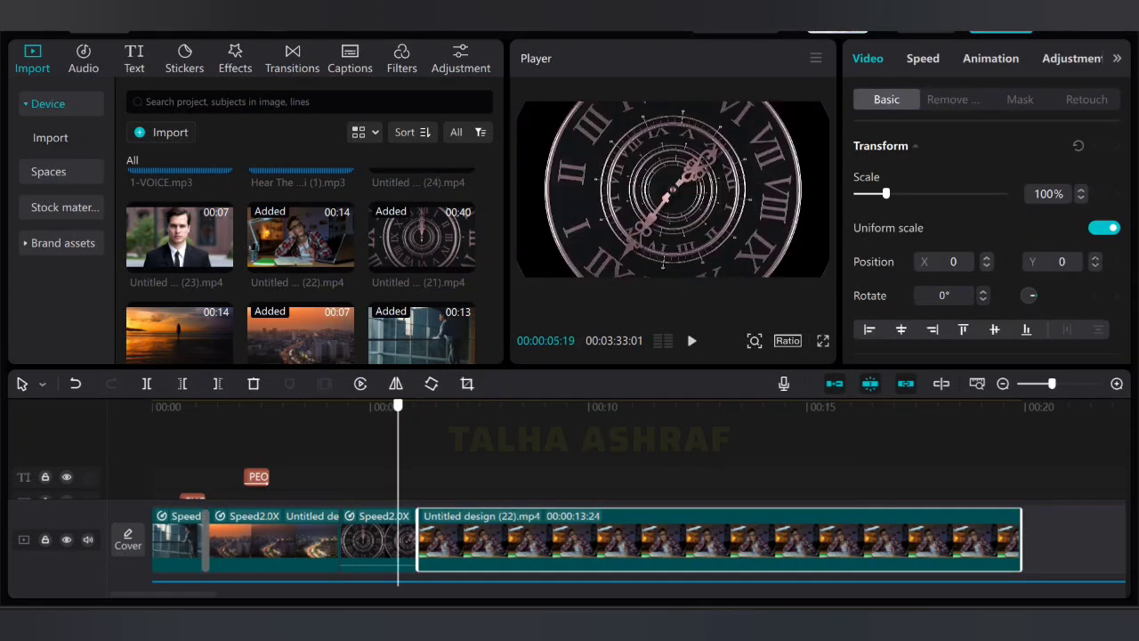
{"action": "key", "text": "space"}
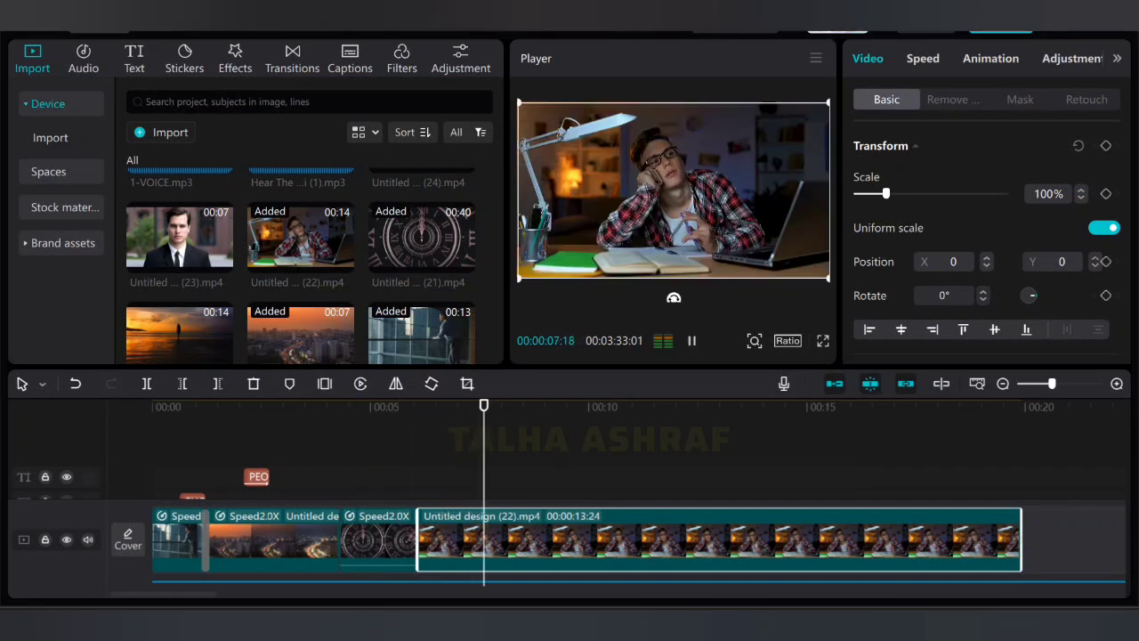
{"action": "key", "text": "space"}
{"action": "left_click_drag", "start_coordinate": [487, 406], "coordinate": [398, 406]}
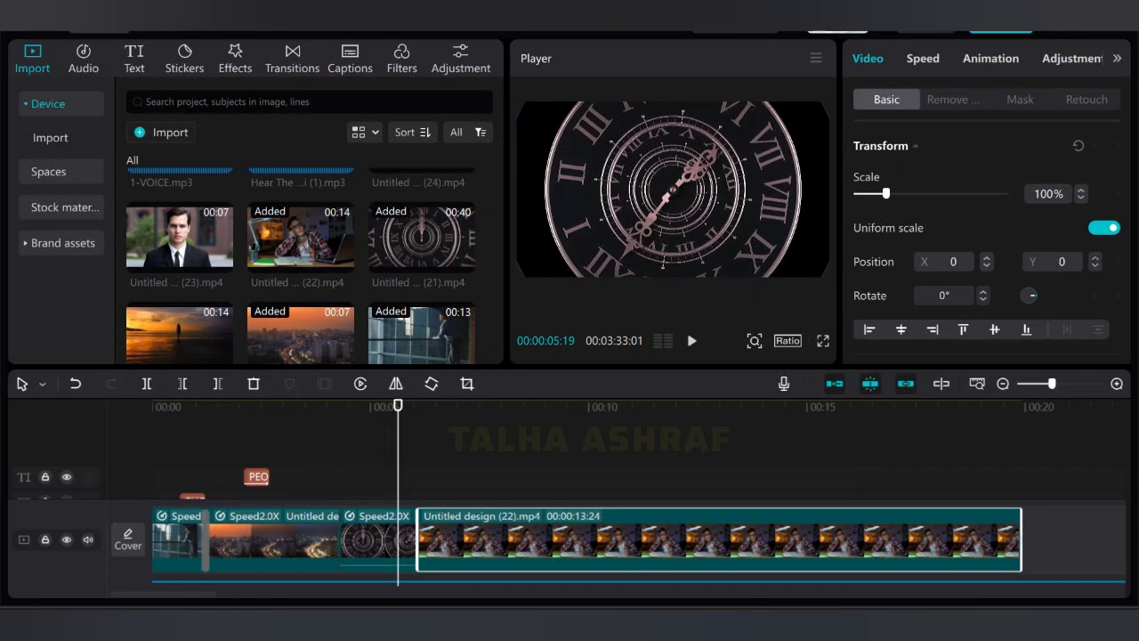
{"action": "key", "text": "space"}
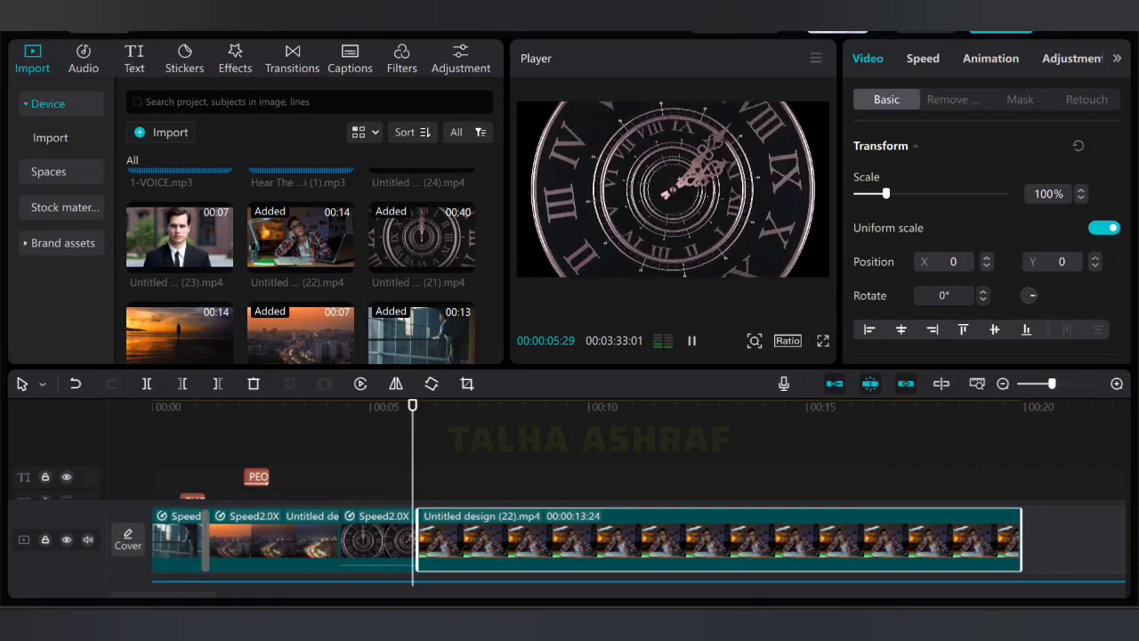
{"action": "key", "text": "space"}
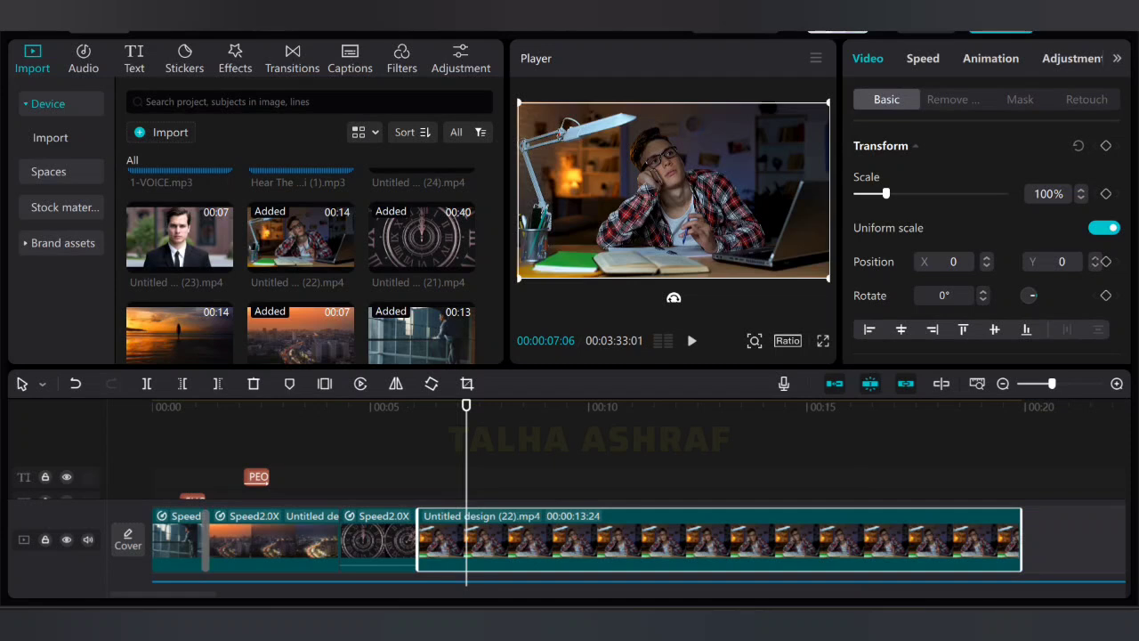
Step: Add the Swipe Left transition between the clock clip and the desk clip with a duration of 0.3 s
{"action": "left_click", "coordinate": [292, 59]}
{"action": "mouse_move", "coordinate": [346, 203]}
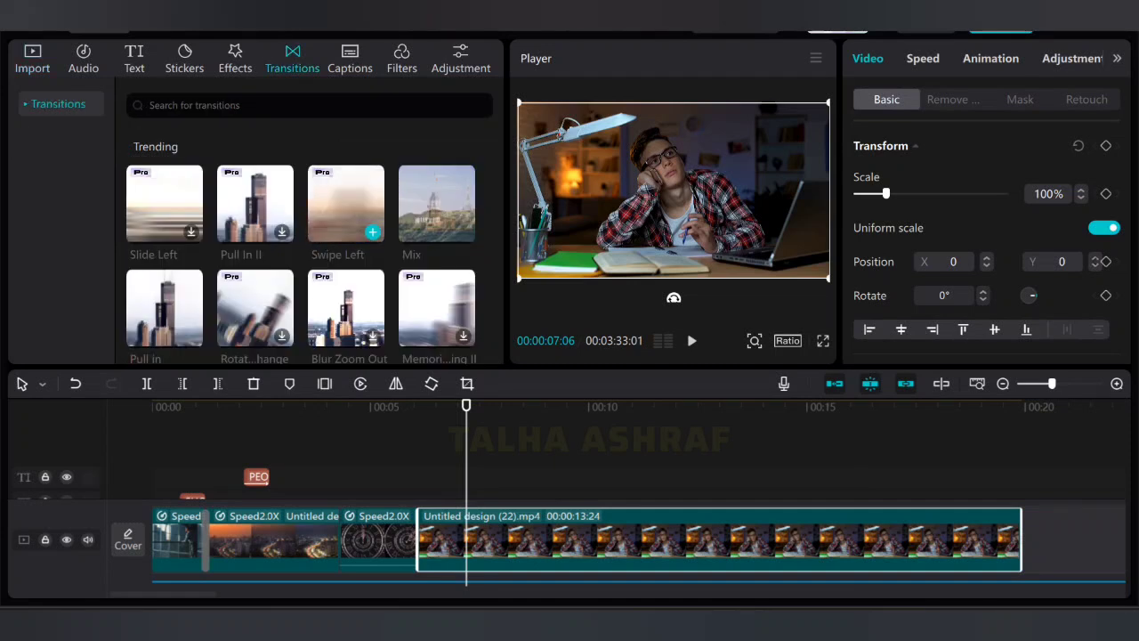
{"action": "left_click_drag", "start_coordinate": [346, 204], "coordinate": [433, 552]}
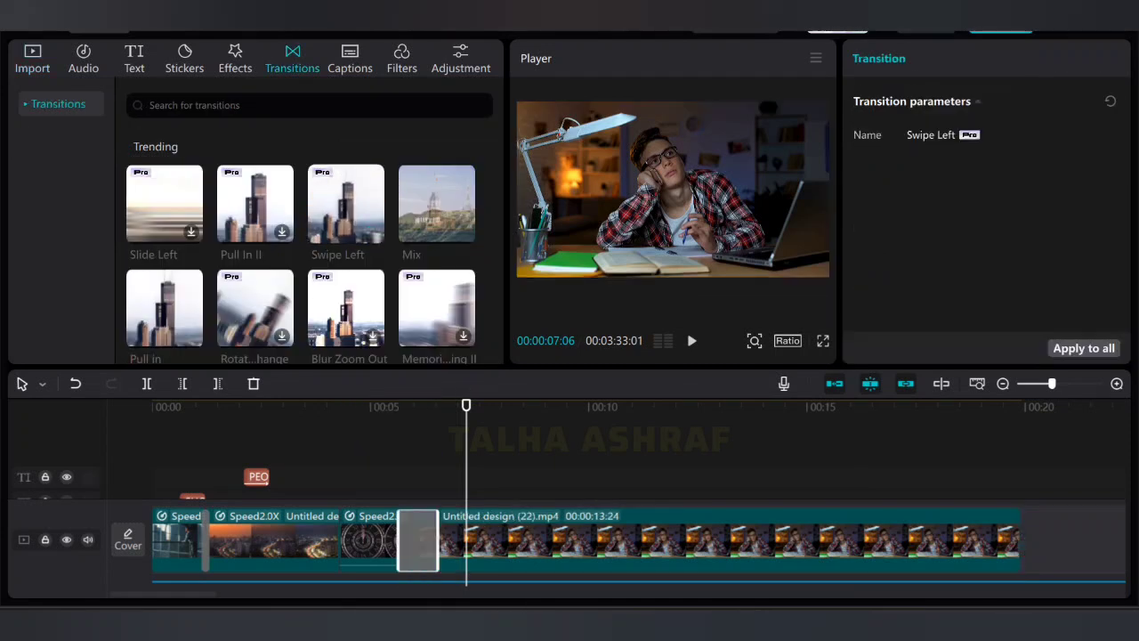
{"action": "left_click_drag", "start_coordinate": [1036, 183], "coordinate": [900, 182]}
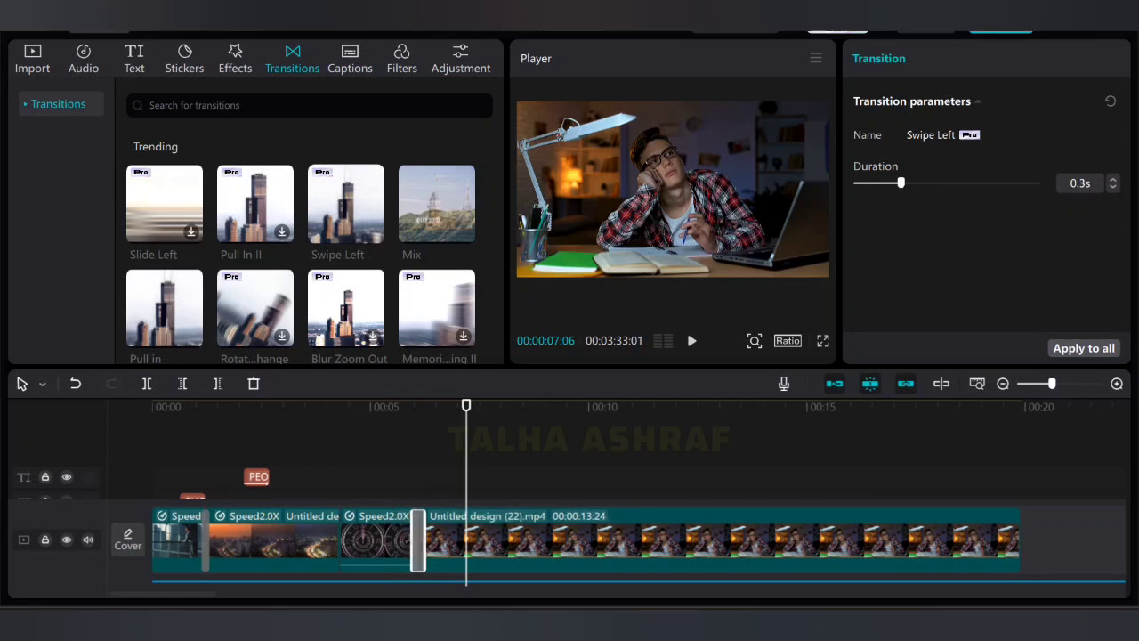
Step: Play the section around the new Swipe Left transition several times to review it and the voice-over that follows
{"action": "left_click_drag", "start_coordinate": [466, 406], "coordinate": [392, 406]}
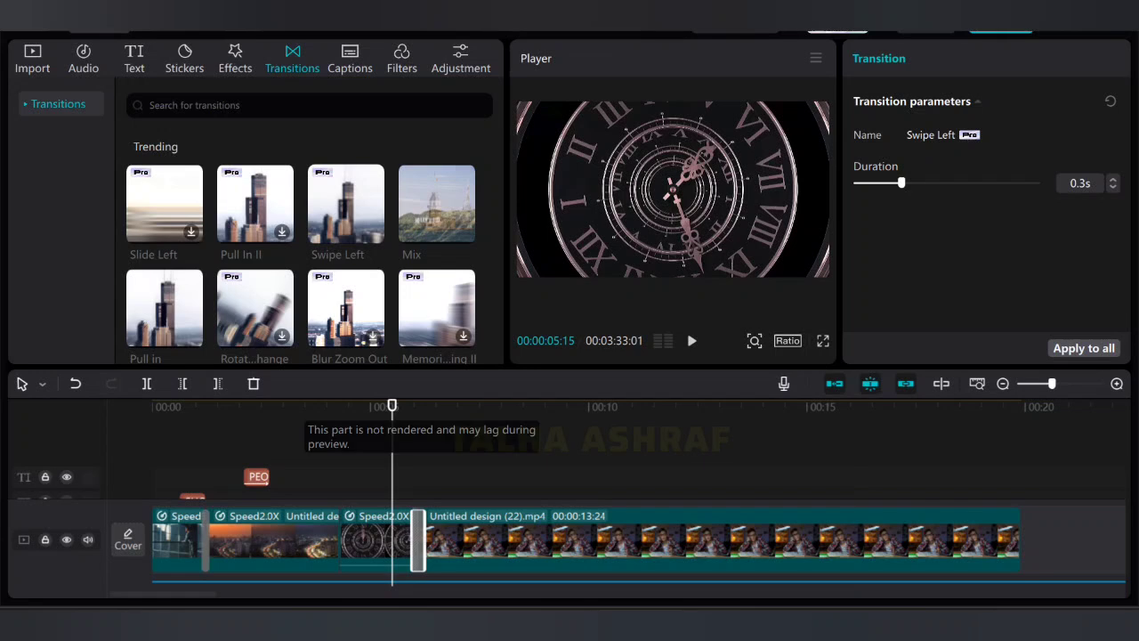
{"action": "key", "text": "space"}
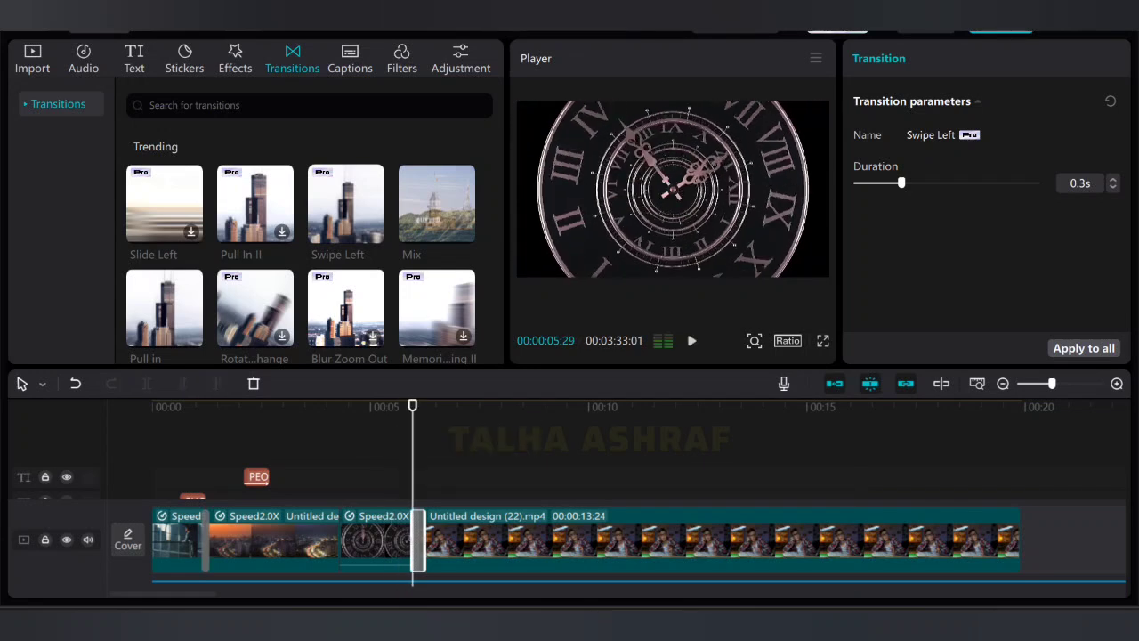
{"action": "left_click_drag", "start_coordinate": [412, 406], "coordinate": [398, 406]}
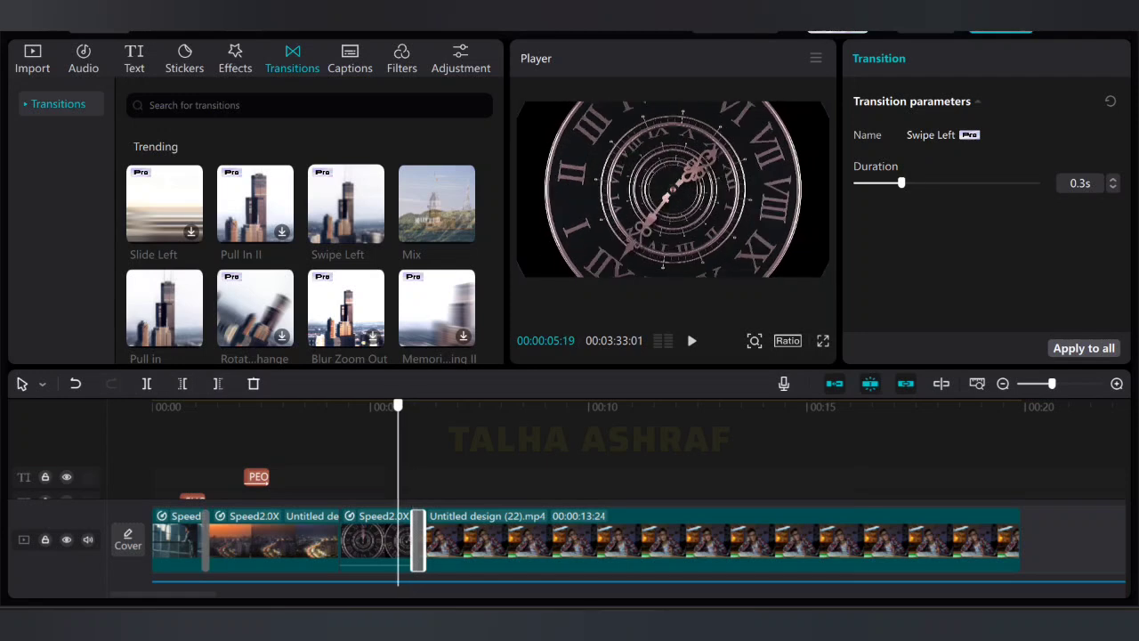
{"action": "left_click", "coordinate": [874, 624]}
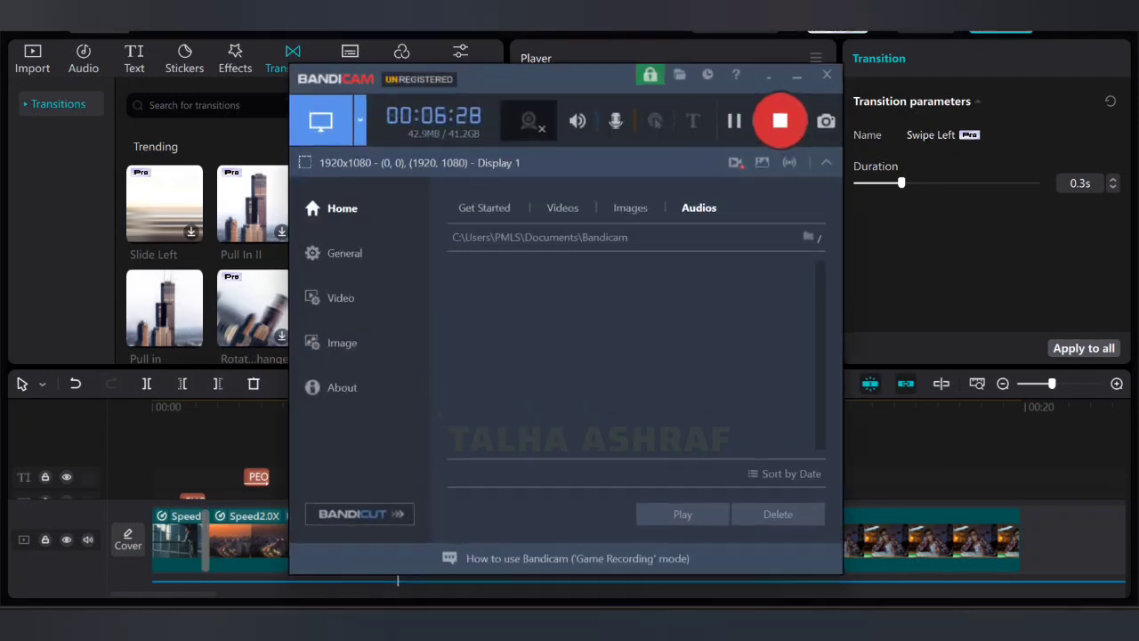
{"action": "key", "text": "super+Down"}
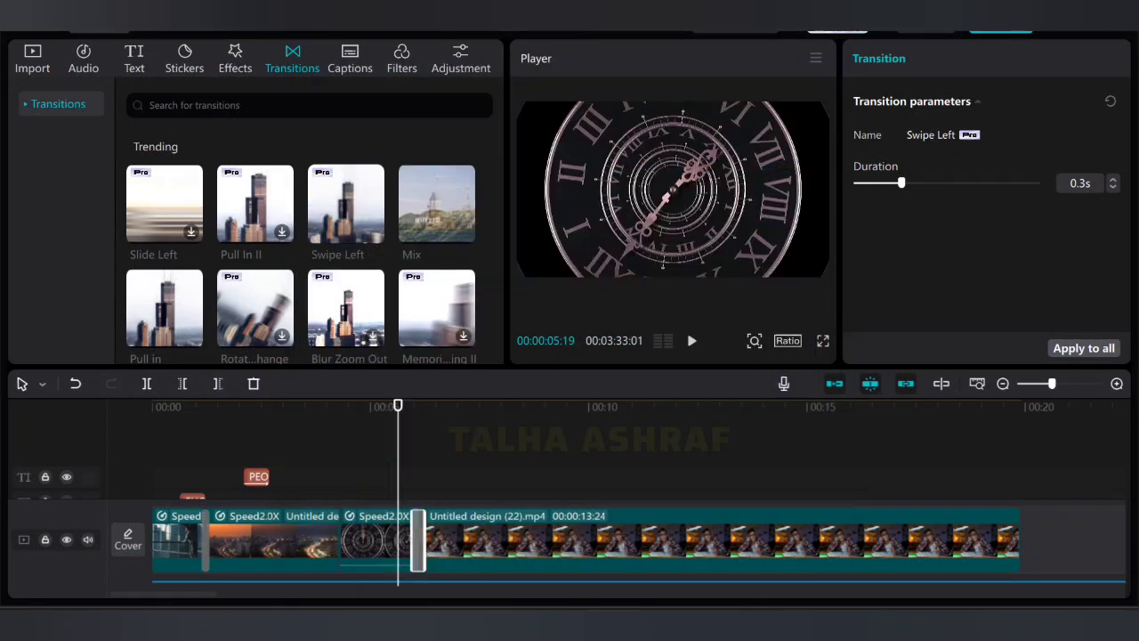
{"action": "key", "text": "space"}
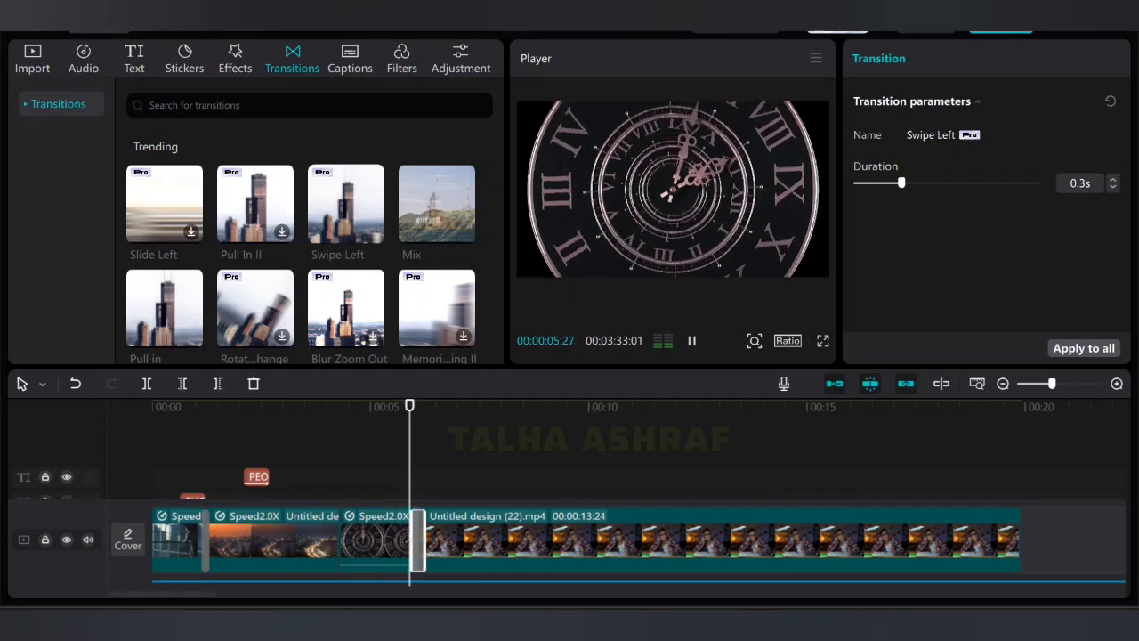
{"action": "key", "text": "space"}
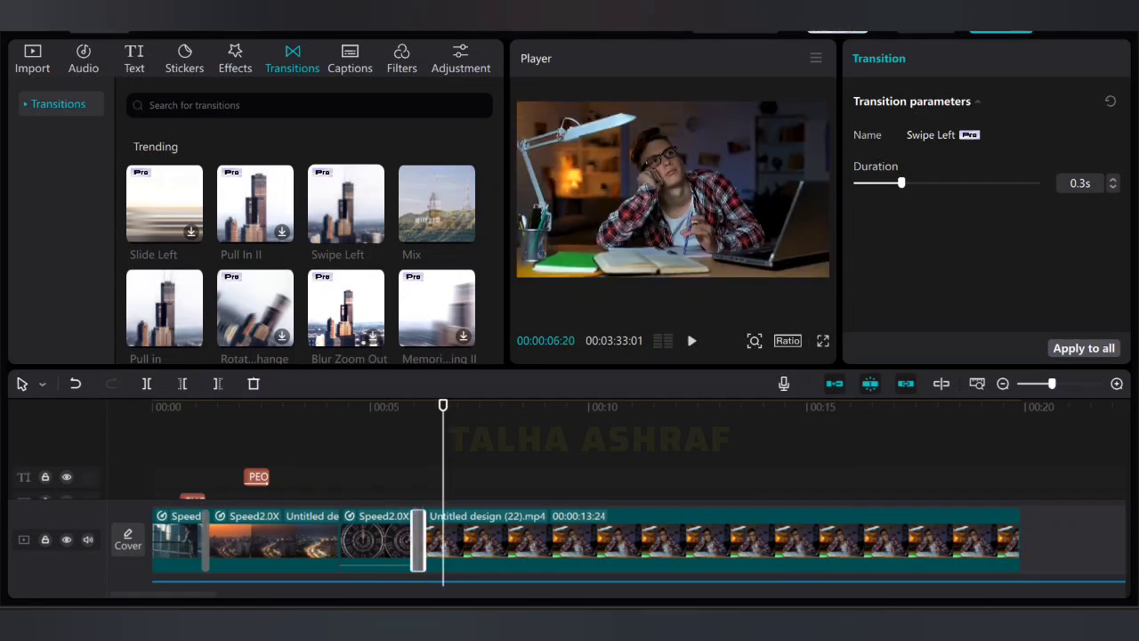
{"action": "left_click_drag", "start_coordinate": [443, 406], "coordinate": [402, 406]}
{"action": "key", "text": "space"}
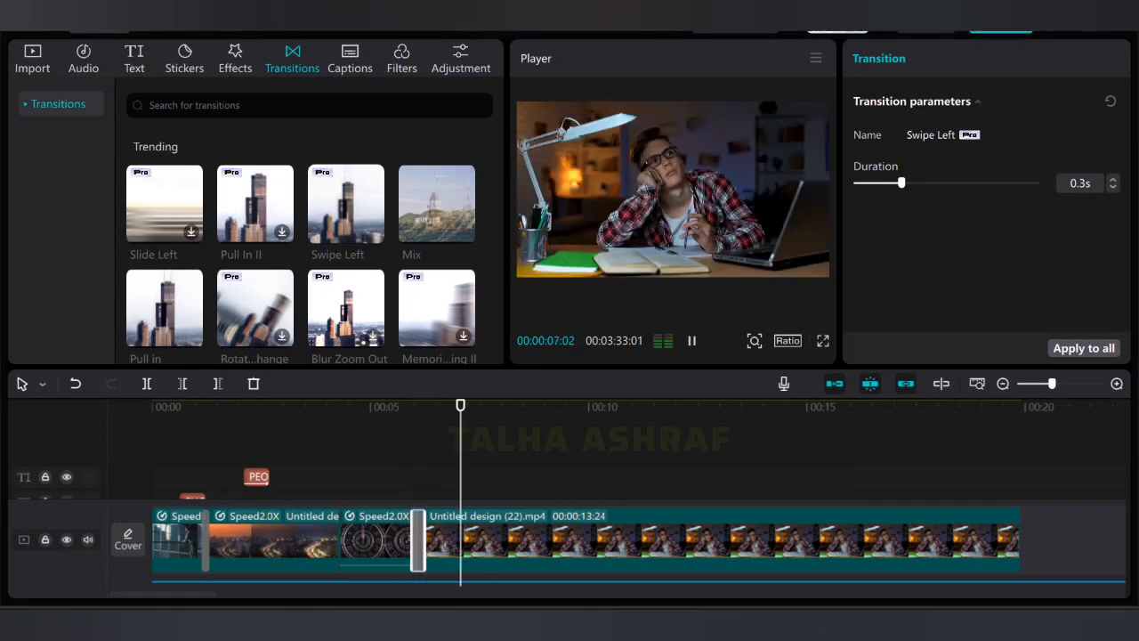
{"action": "key", "text": "space"}
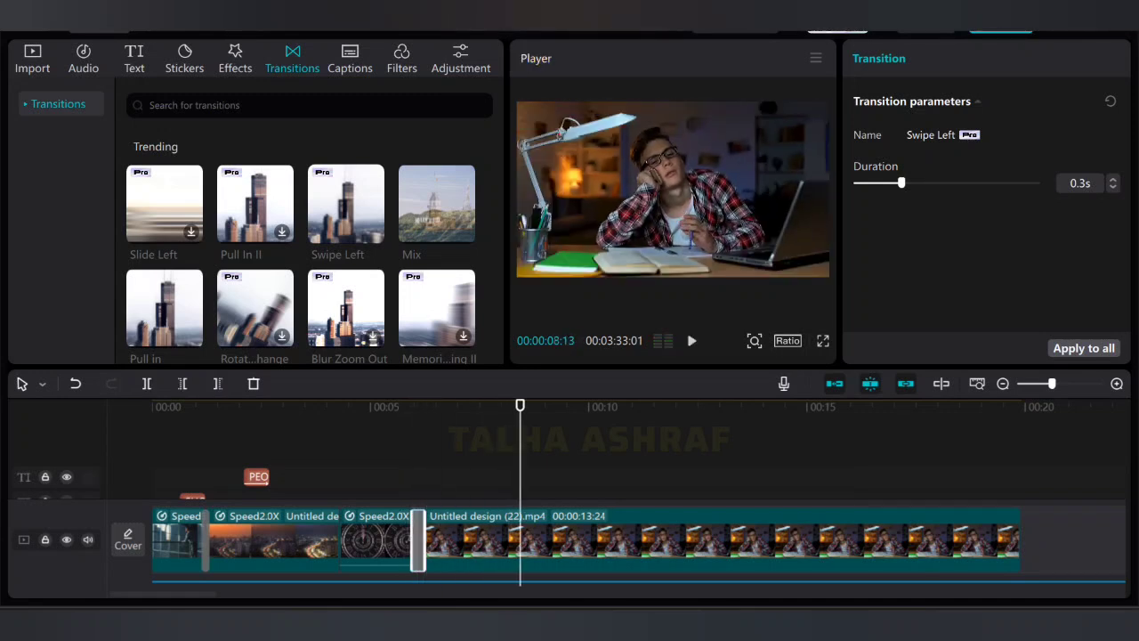
Step: Add a Scale keyframe at 100% to the desk clip Untitled design (22).mp4 at 00:00:07:26
{"action": "left_click_drag", "start_coordinate": [521, 406], "coordinate": [496, 406]}
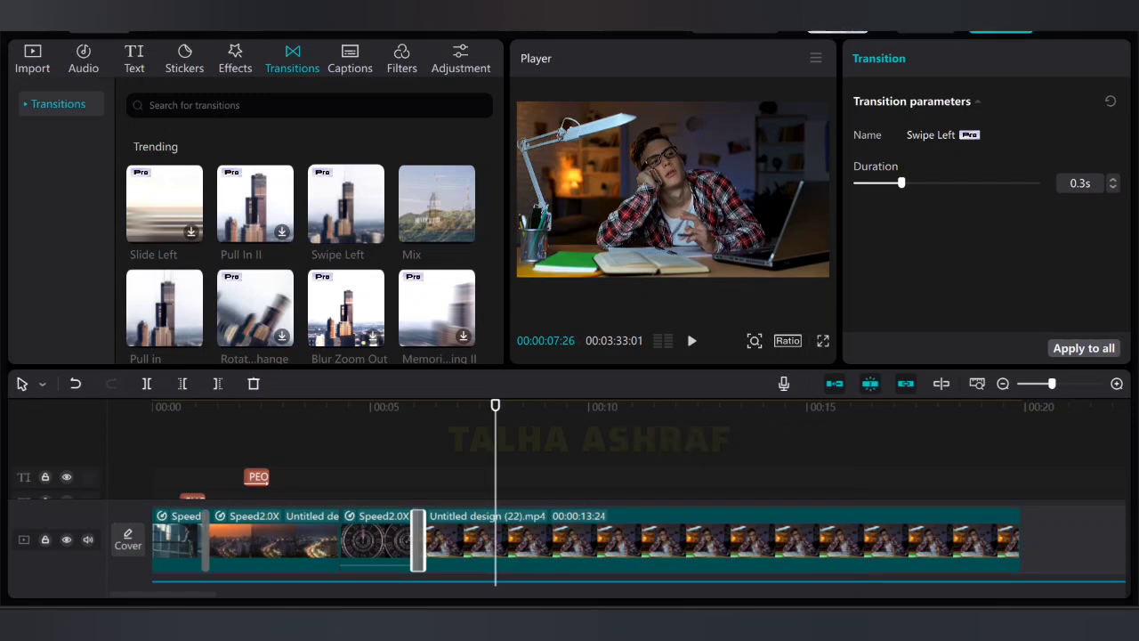
{"action": "left_click", "coordinate": [569, 540]}
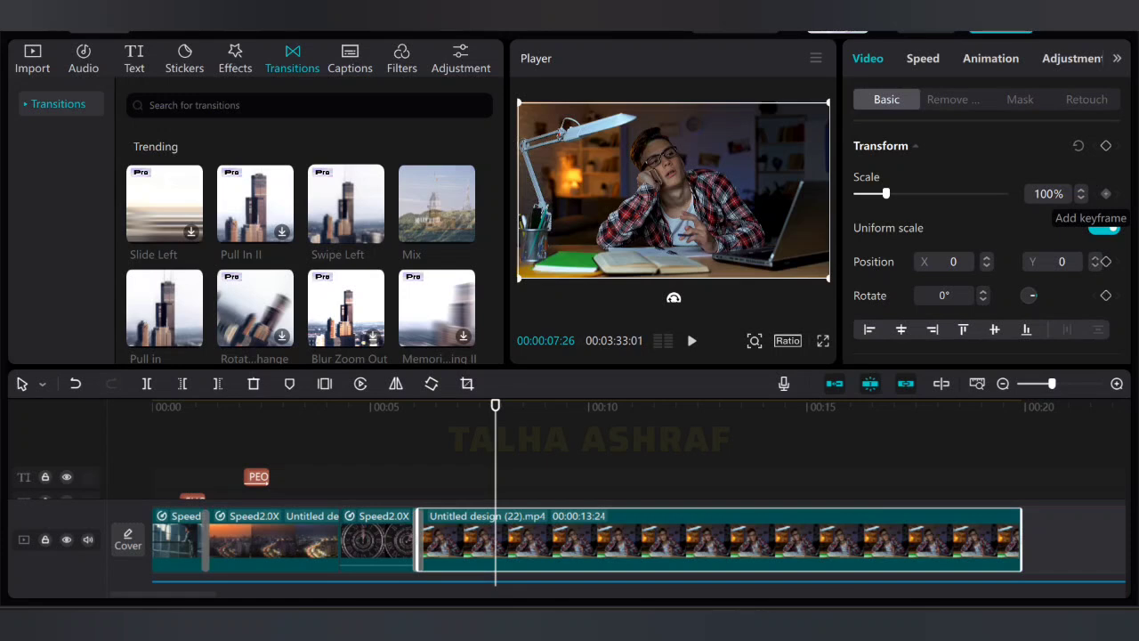
{"action": "left_click", "coordinate": [1106, 193]}
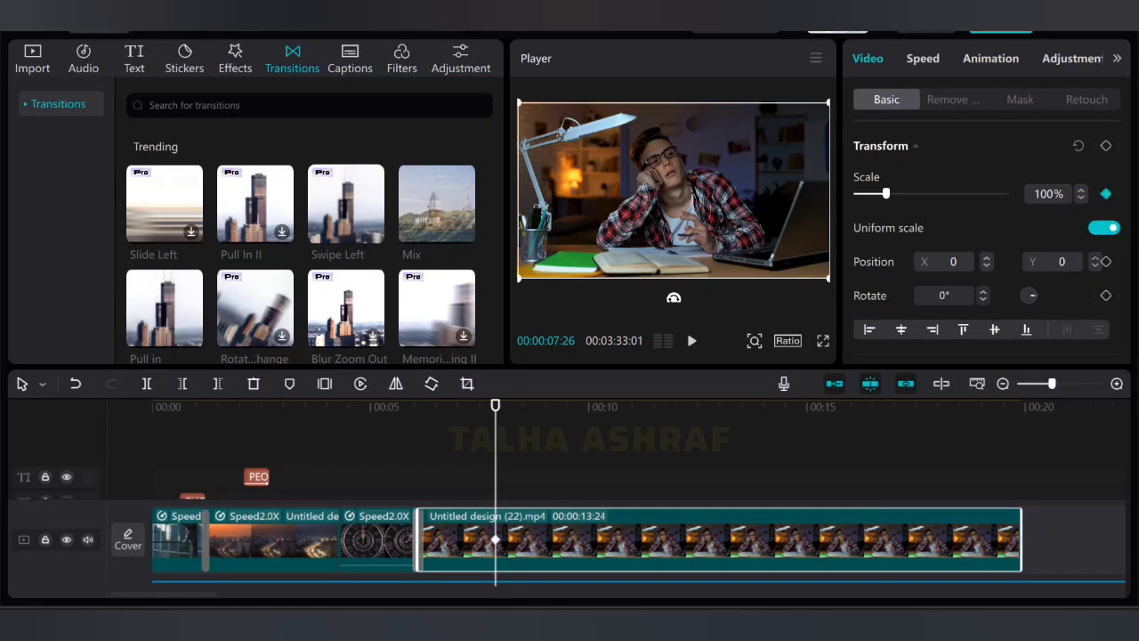
Step: Add a second Scale keyframe to the desk clip at 00:00:09:01 and set its scale to 180%
{"action": "left_click_drag", "start_coordinate": [495, 406], "coordinate": [558, 405]}
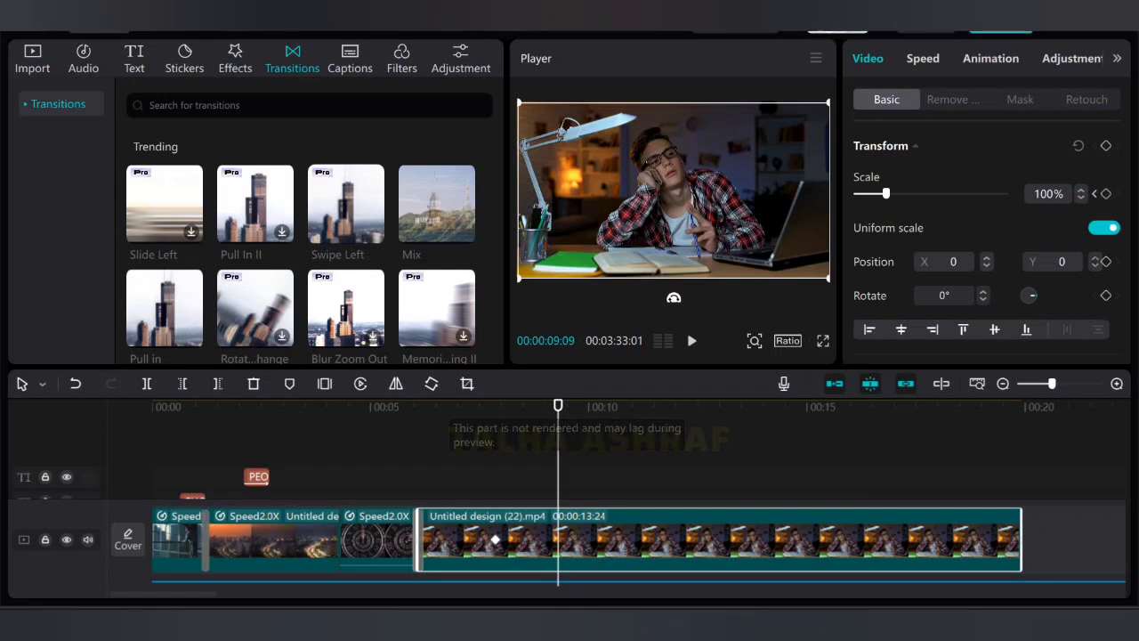
{"action": "left_click_drag", "start_coordinate": [558, 406], "coordinate": [526, 405]}
{"action": "key", "text": "Right"}
{"action": "key", "text": "Right"}
{"action": "key", "text": "Right"}
{"action": "key", "text": "Right"}
{"action": "key", "text": "Right"}
{"action": "key", "text": "Right"}
{"action": "key", "text": "Right"}
{"action": "key", "text": "Right"}
{"action": "key", "text": "Right"}
{"action": "key", "text": "Right"}
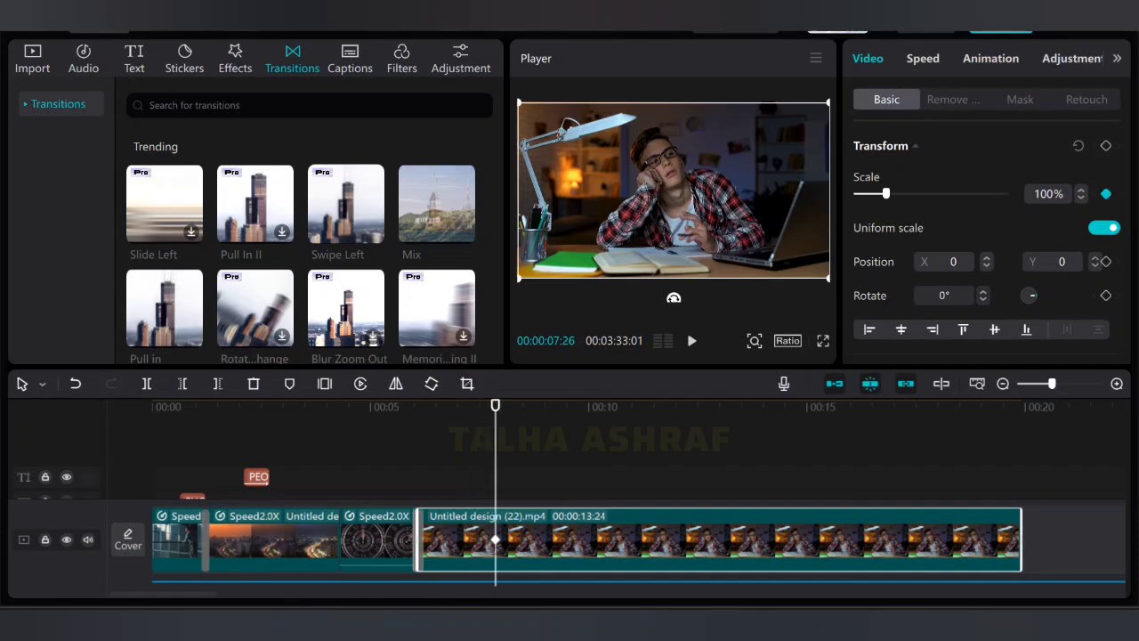
{"action": "left_click_drag", "start_coordinate": [496, 406], "coordinate": [547, 406]}
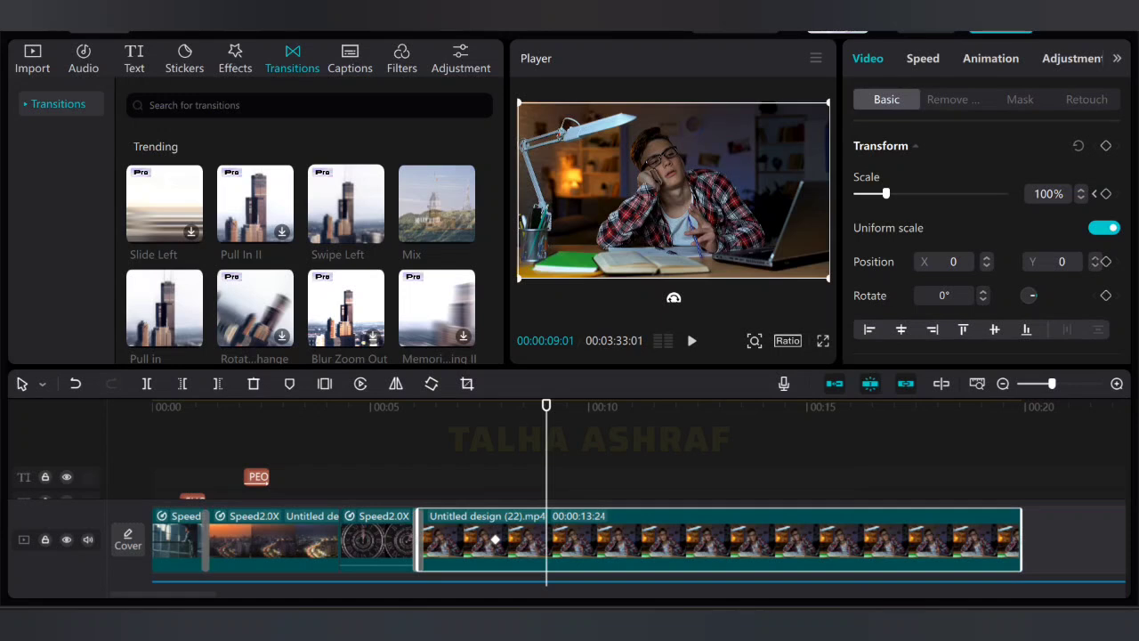
{"action": "left_click", "coordinate": [1106, 193]}
{"action": "left_click_drag", "start_coordinate": [885, 193], "coordinate": [910, 193]}
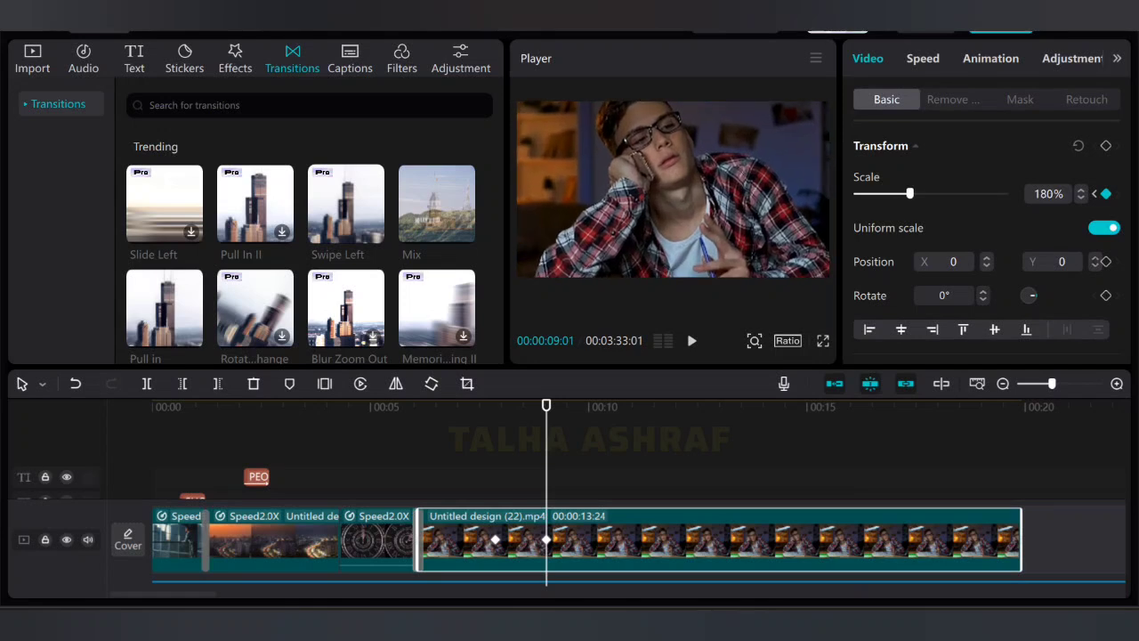
Step: Play the desk clip from the first Scale keyframe to check the zoom-in
{"action": "left_click_drag", "start_coordinate": [547, 406], "coordinate": [496, 405]}
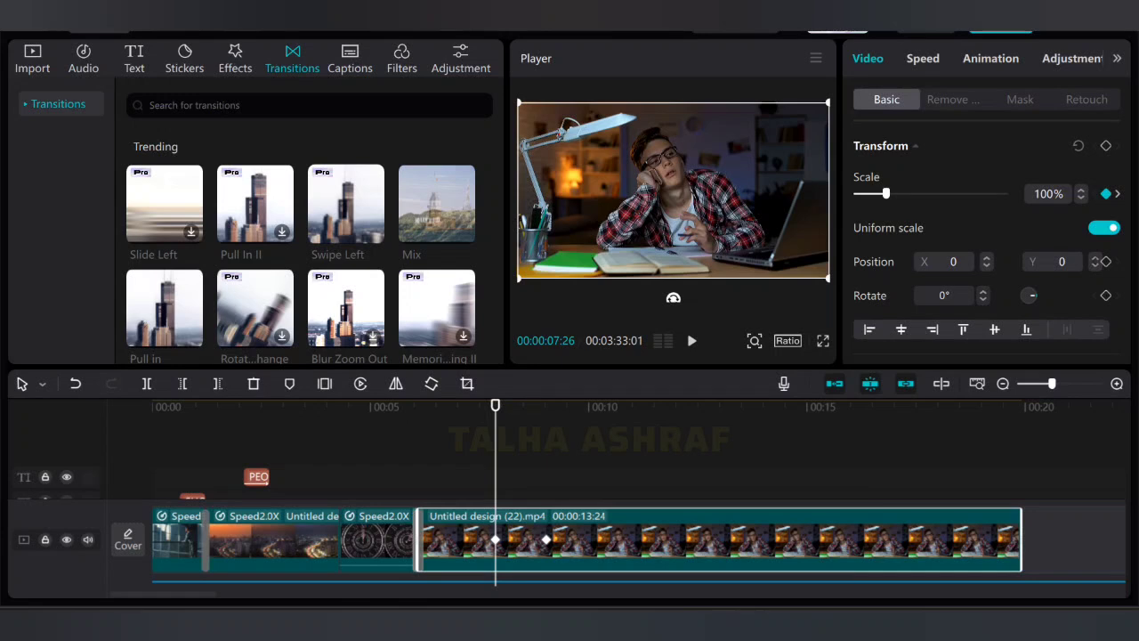
{"action": "key", "text": "space"}
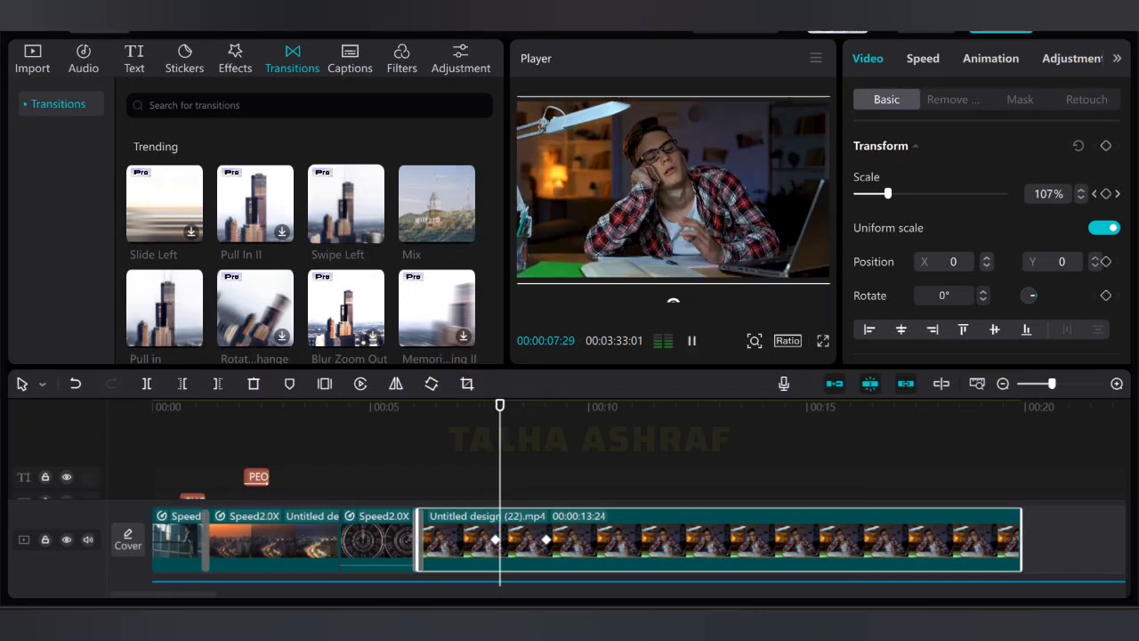
{"action": "key", "text": "space"}
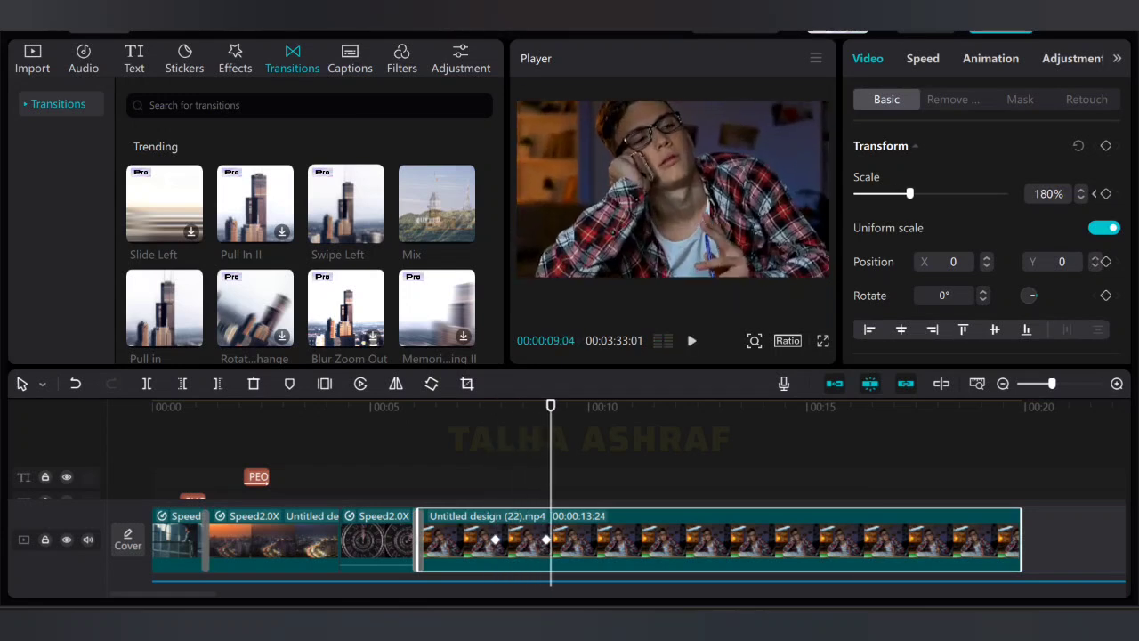
Step: Add a third Scale keyframe to the desk clip at 00:00:09:21 and set its scale back to 100%
{"action": "left_click", "coordinate": [547, 406]}
{"action": "left_click_drag", "start_coordinate": [546, 406], "coordinate": [576, 406]}
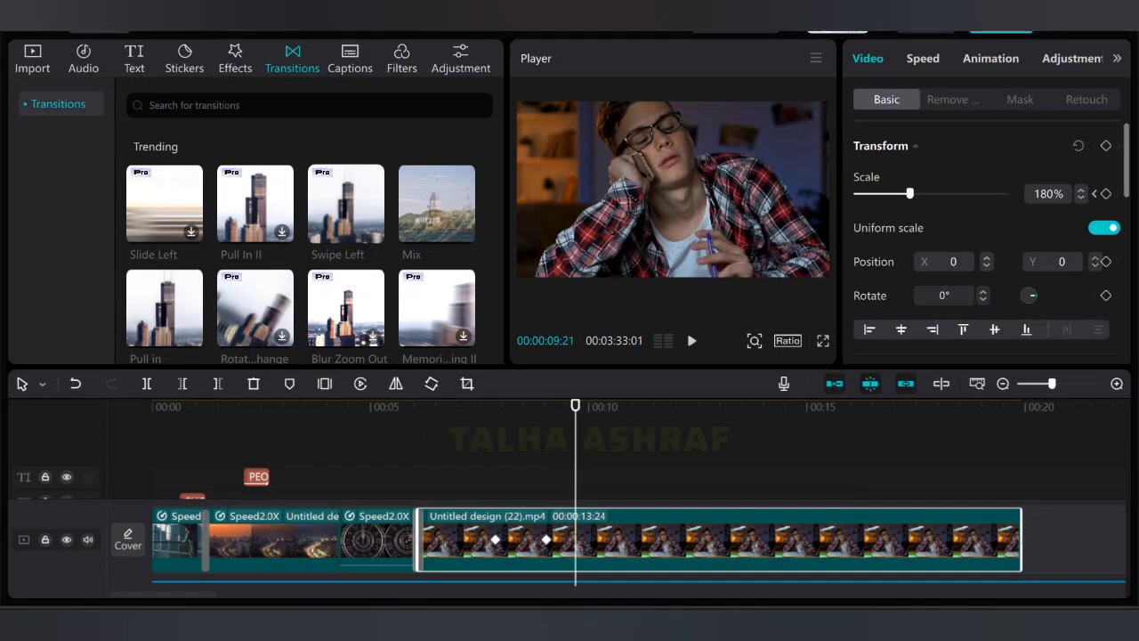
{"action": "left_click", "coordinate": [1106, 193]}
{"action": "left_click_drag", "start_coordinate": [910, 193], "coordinate": [885, 193]}
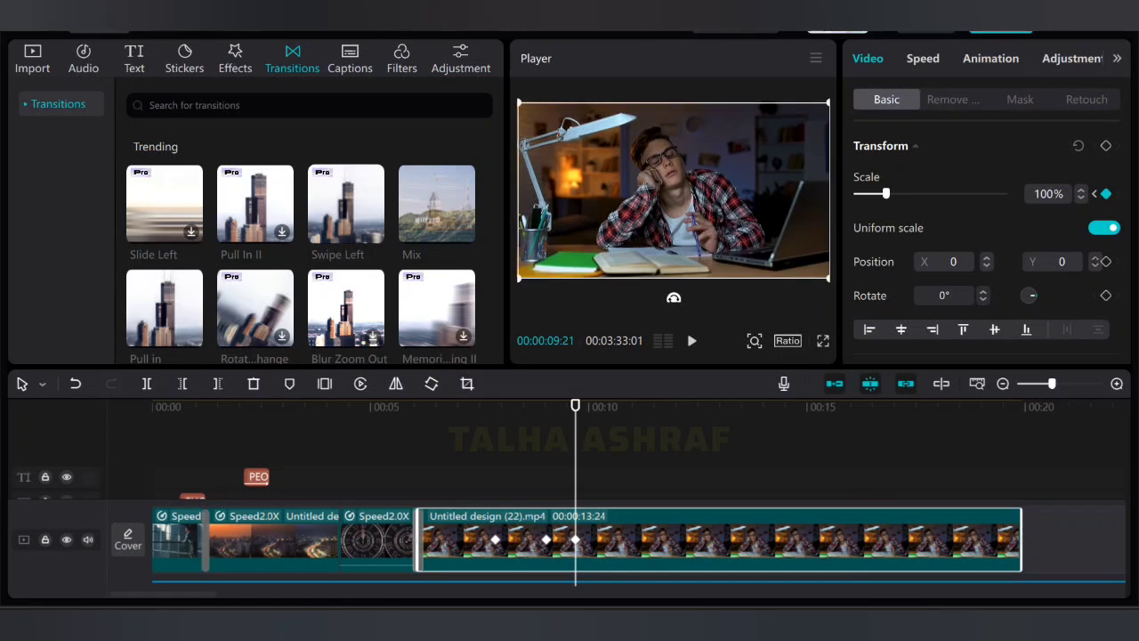
Step: Play the desk clip through all three Scale keyframes to review the zoom in and out
{"action": "left_click_drag", "start_coordinate": [575, 406], "coordinate": [471, 406]}
{"action": "key", "text": "space"}
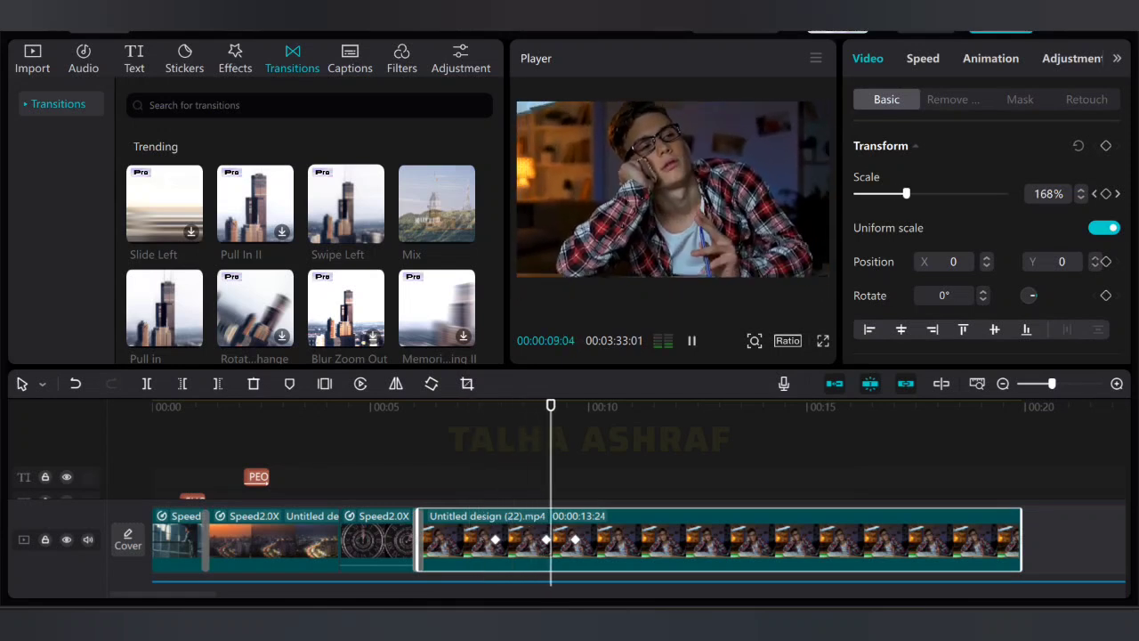
{"action": "key", "text": "space"}
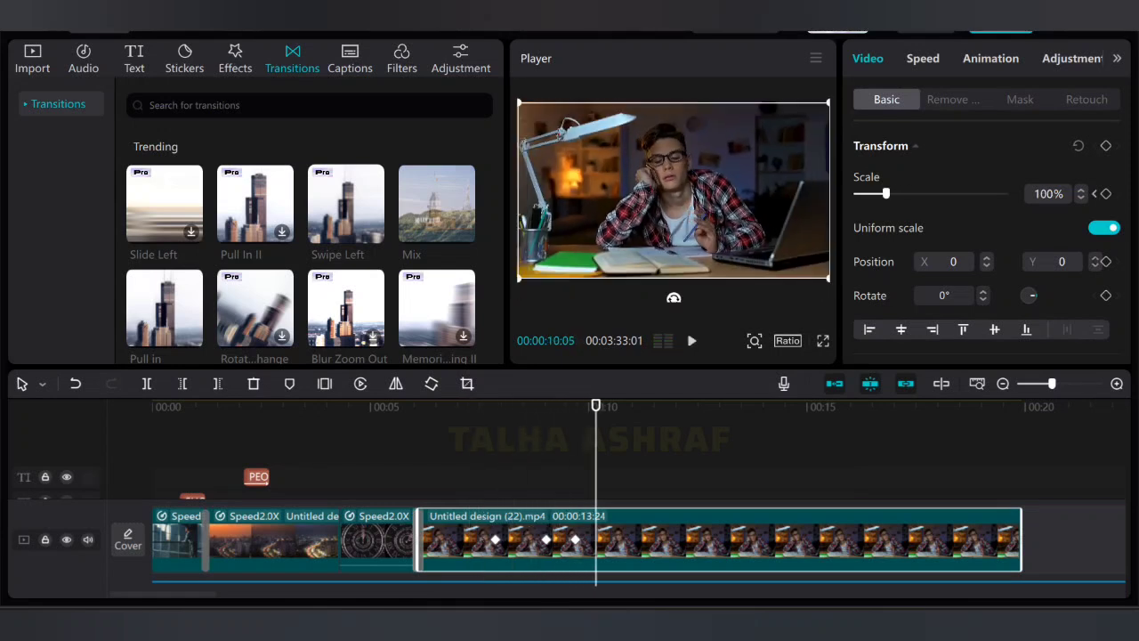
Step: Place the long-whoosh sound effect on its own audio track from 00:00:07:26 to just before the third Scale keyframe
{"action": "left_click_drag", "start_coordinate": [596, 406], "coordinate": [503, 406]}
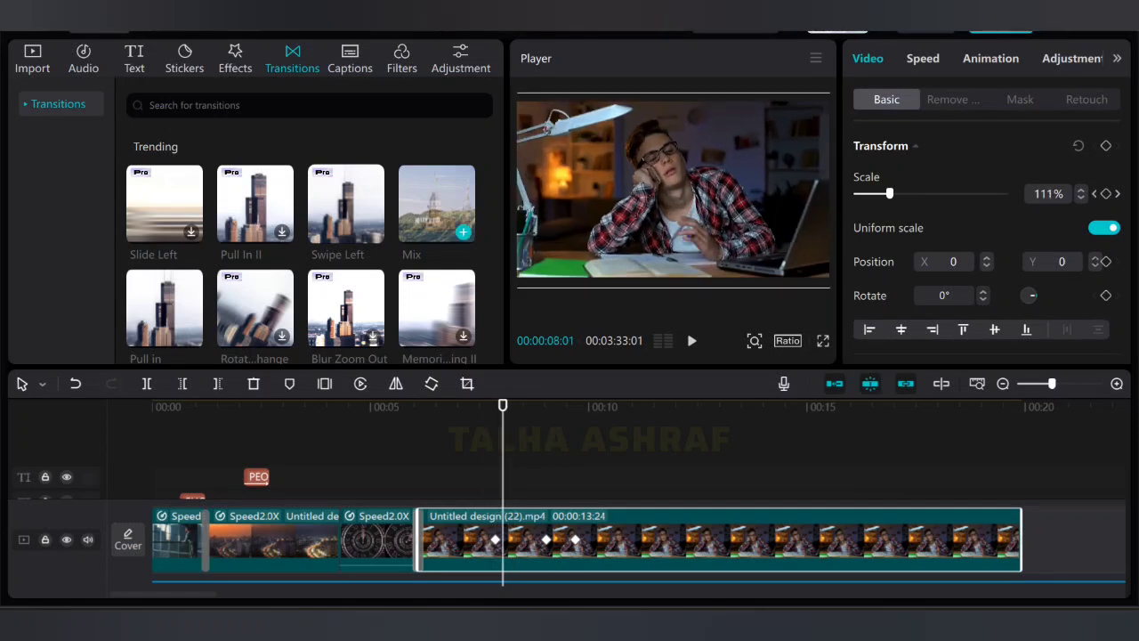
{"action": "left_click", "coordinate": [32, 59]}
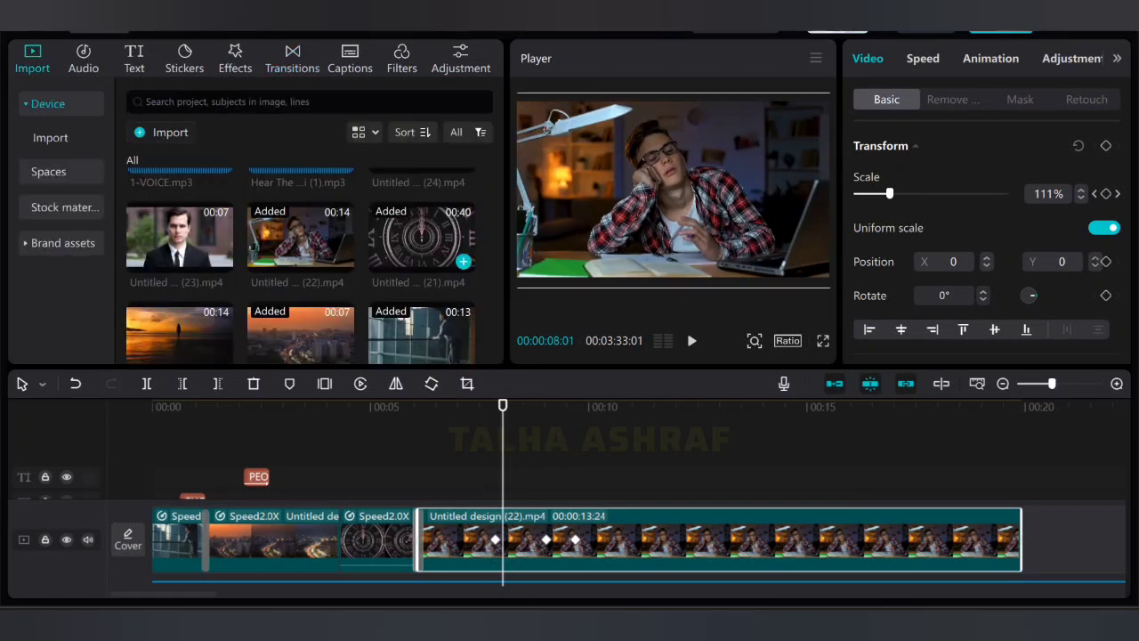
{"action": "scroll", "coordinate": [312, 258], "scroll_direction": "down", "scroll_amount": 3}
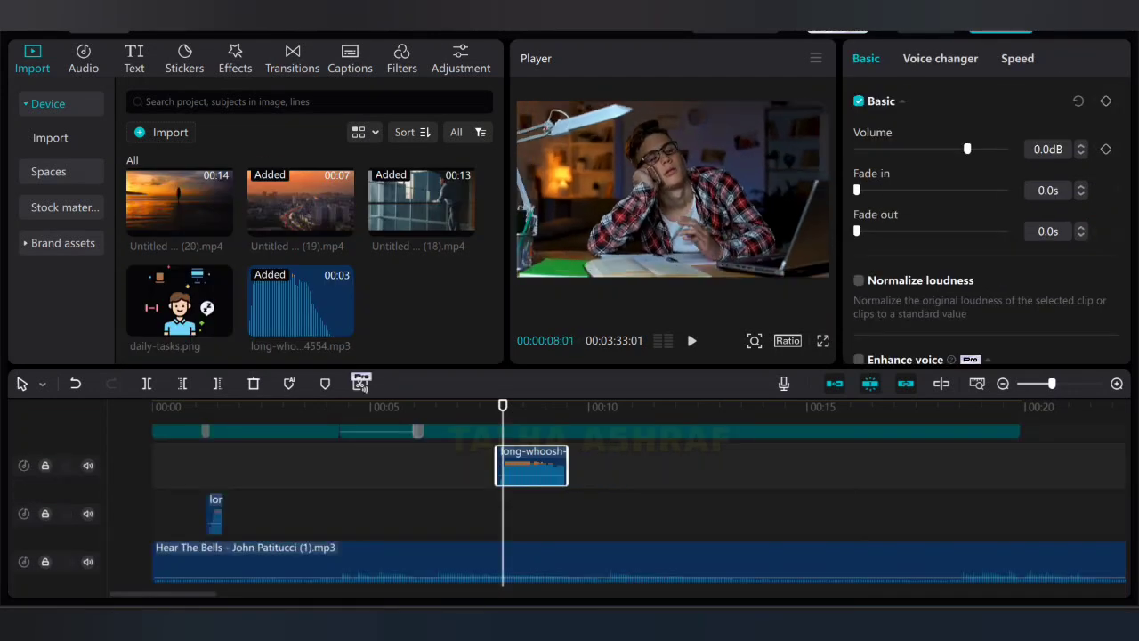
Step: Play the desk clip's zoom twice to check the whoosh sound against the Scale keyframes
{"action": "left_click_drag", "start_coordinate": [503, 406], "coordinate": [476, 405]}
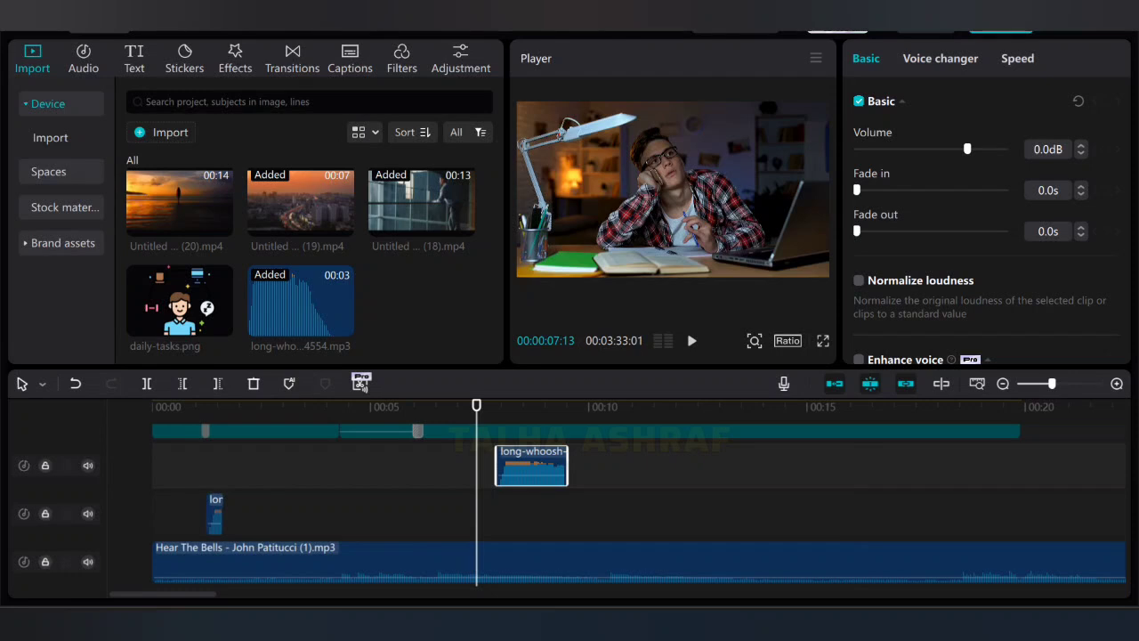
{"action": "key", "text": "space"}
{"action": "key", "text": "space"}
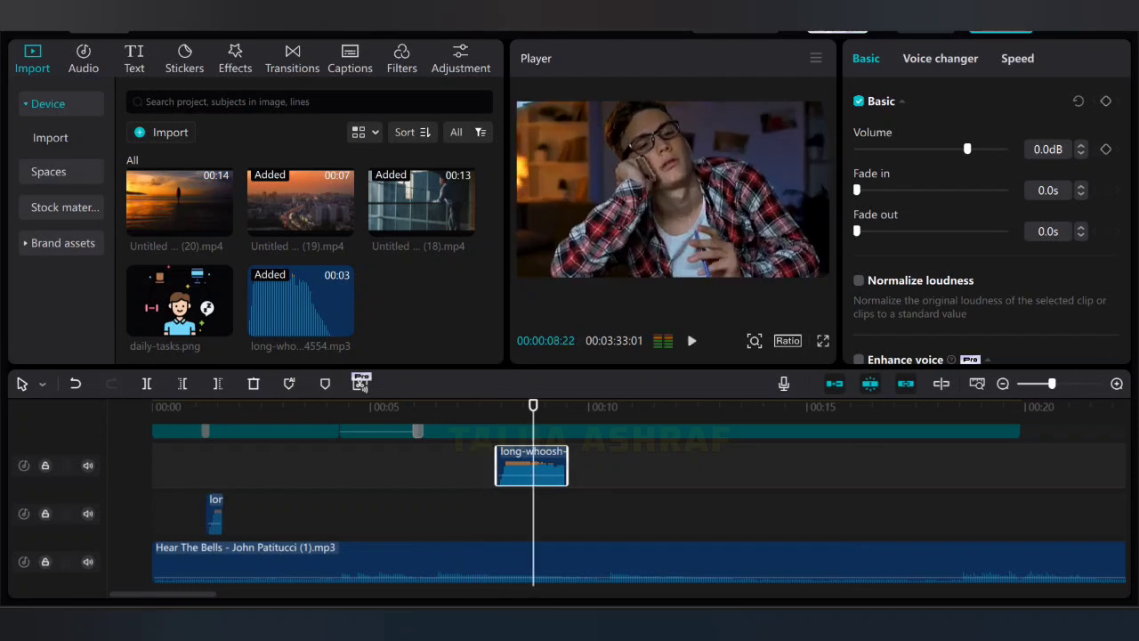
{"action": "key", "text": "space"}
{"action": "key", "text": "space"}
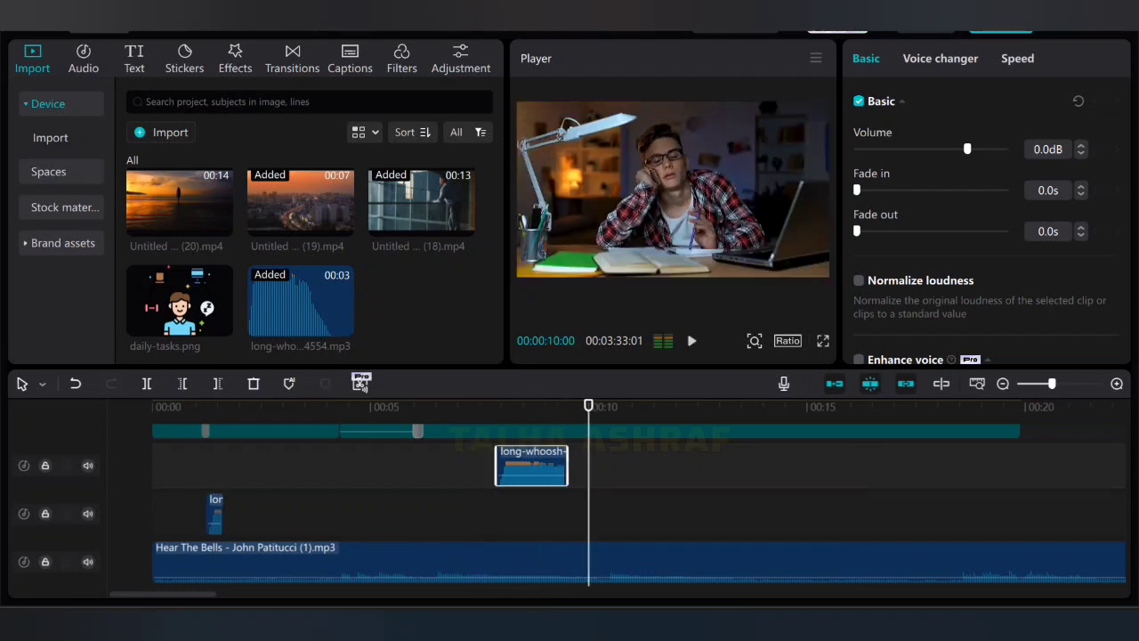
{"action": "left_click_drag", "start_coordinate": [589, 406], "coordinate": [461, 406]}
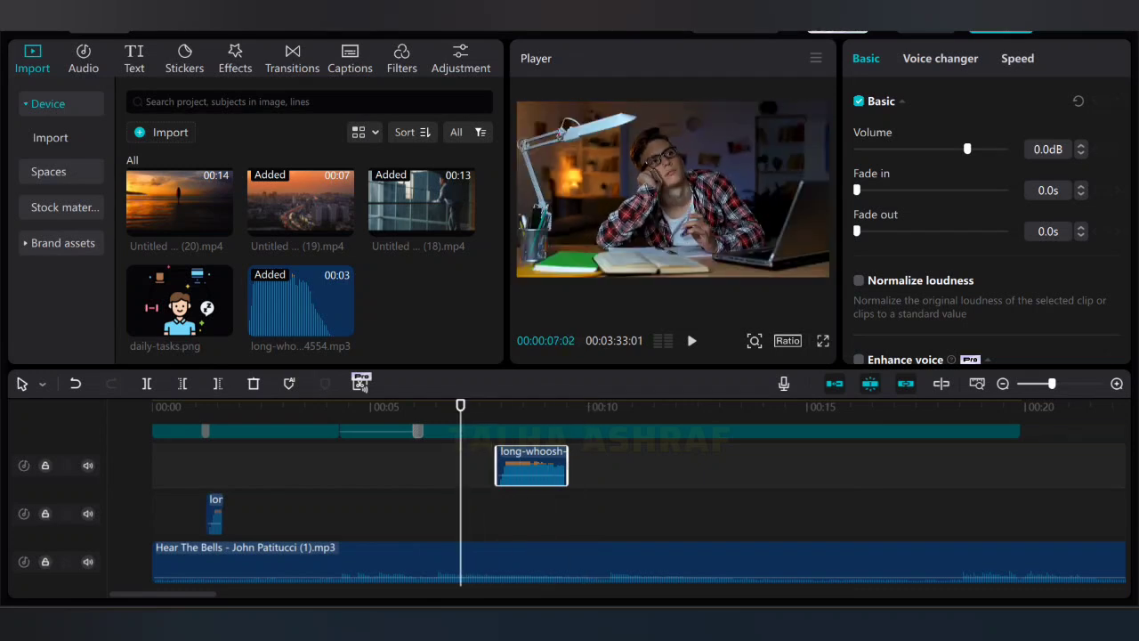
{"action": "key", "text": "space"}
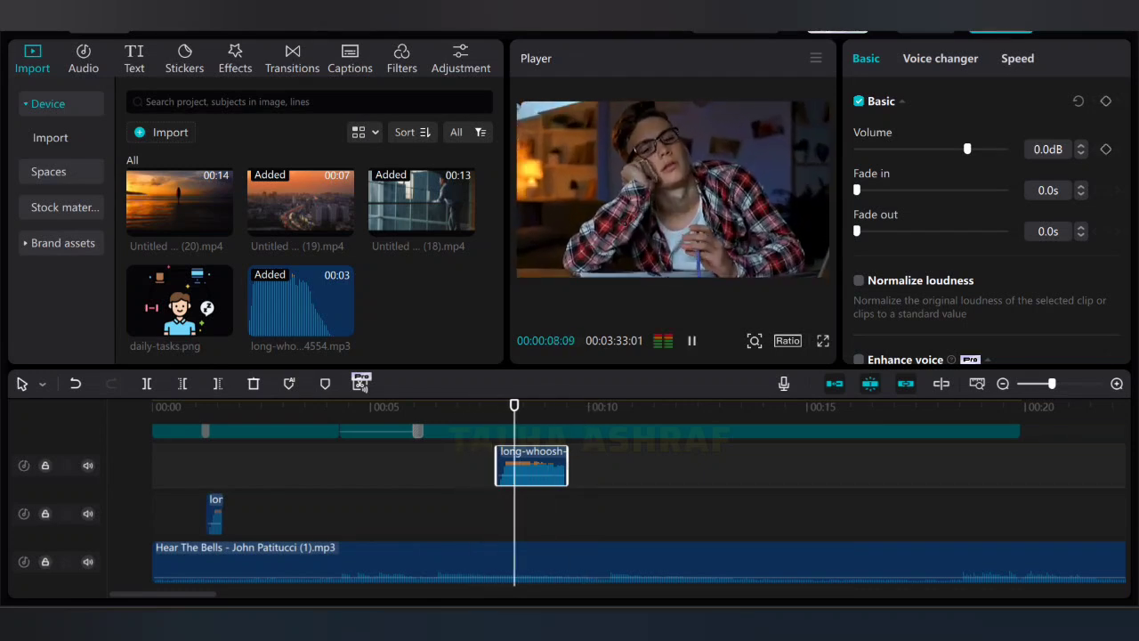
{"action": "key", "text": "space"}
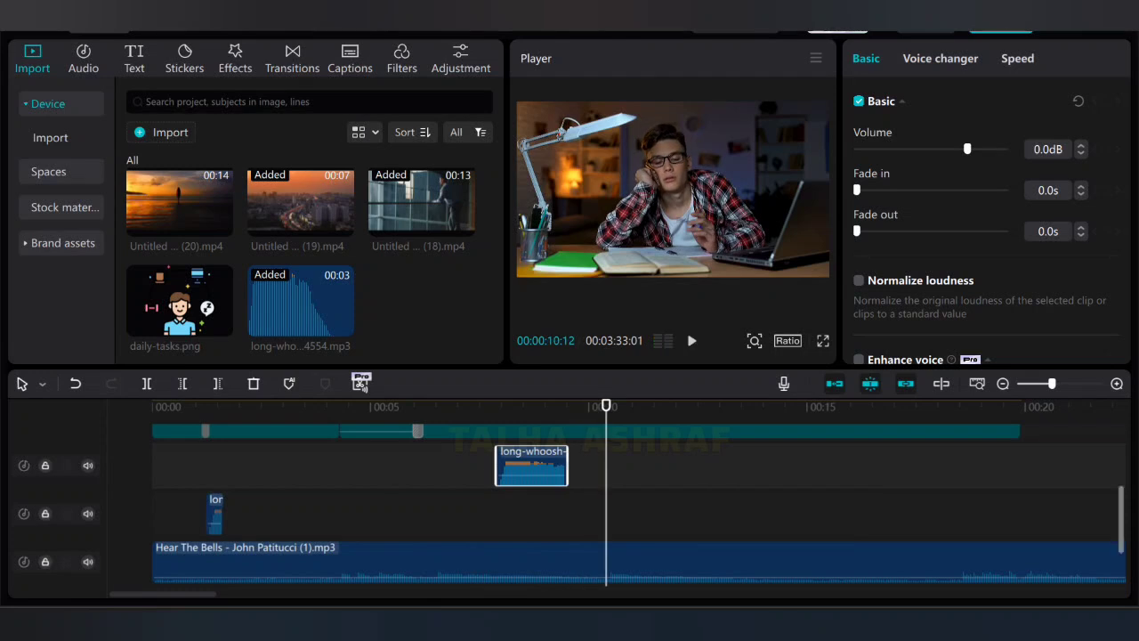
Step: Listen on to 00:00:11:22, split Untitled design (22).mp4 there and delete the part after the cut
{"action": "scroll", "coordinate": [569, 516], "scroll_direction": "up", "scroll_amount": 3}
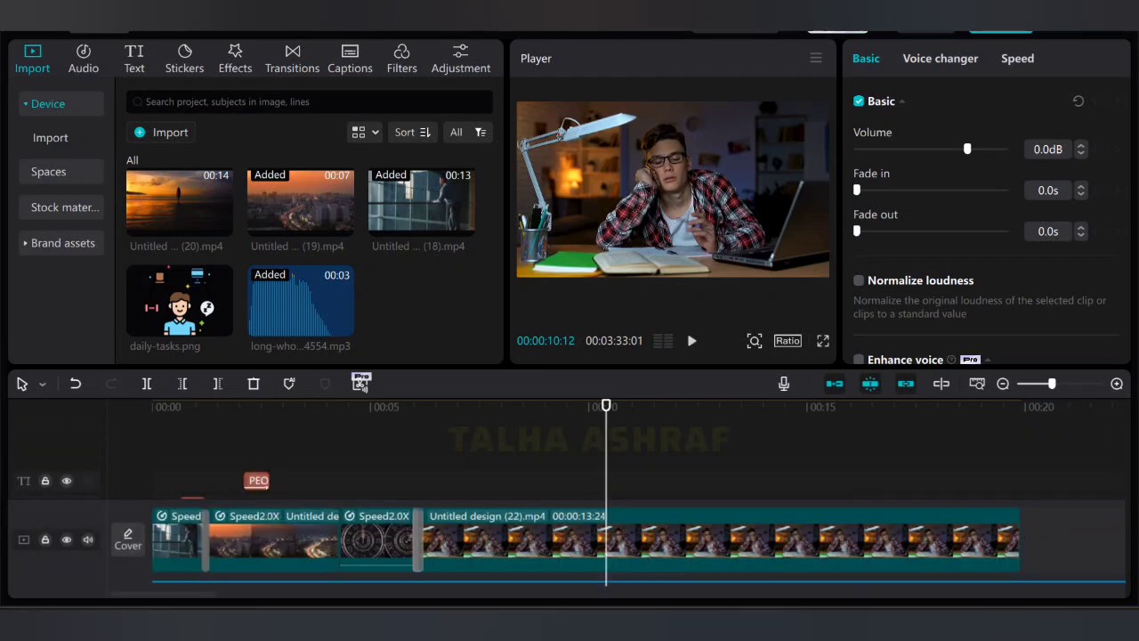
{"action": "key", "text": "space"}
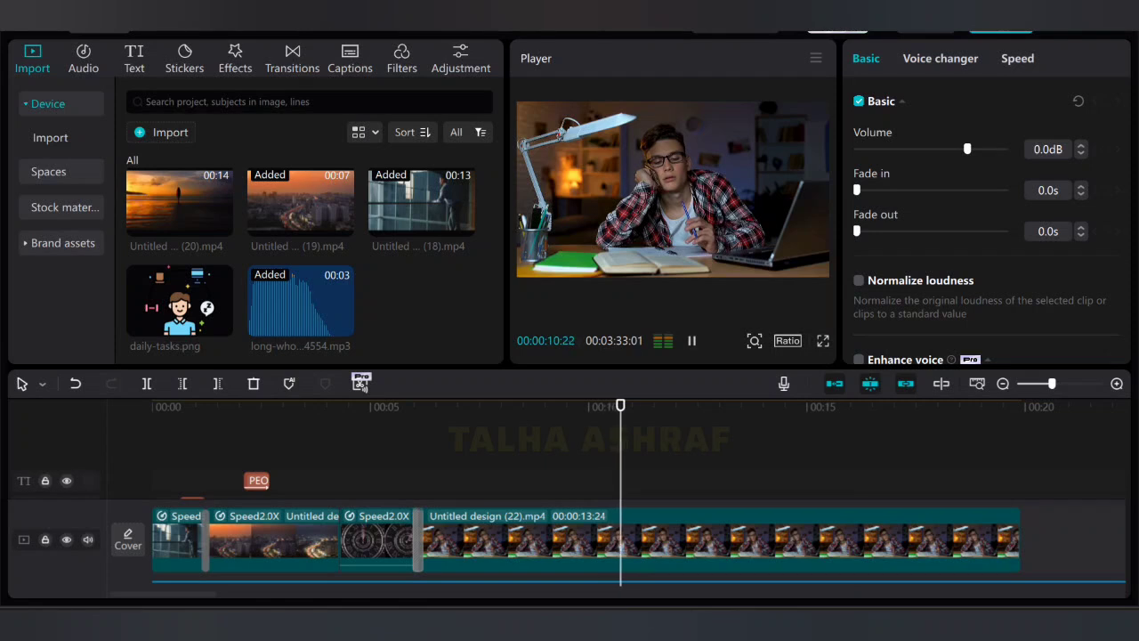
{"action": "key", "text": "space"}
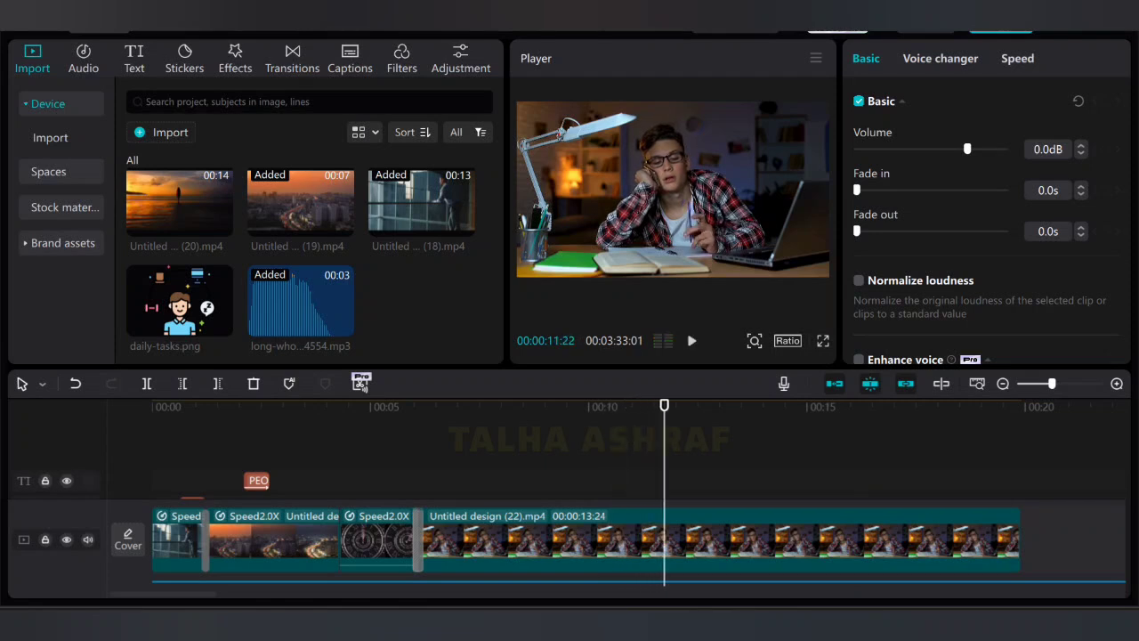
{"action": "right_click", "coordinate": [646, 539]}
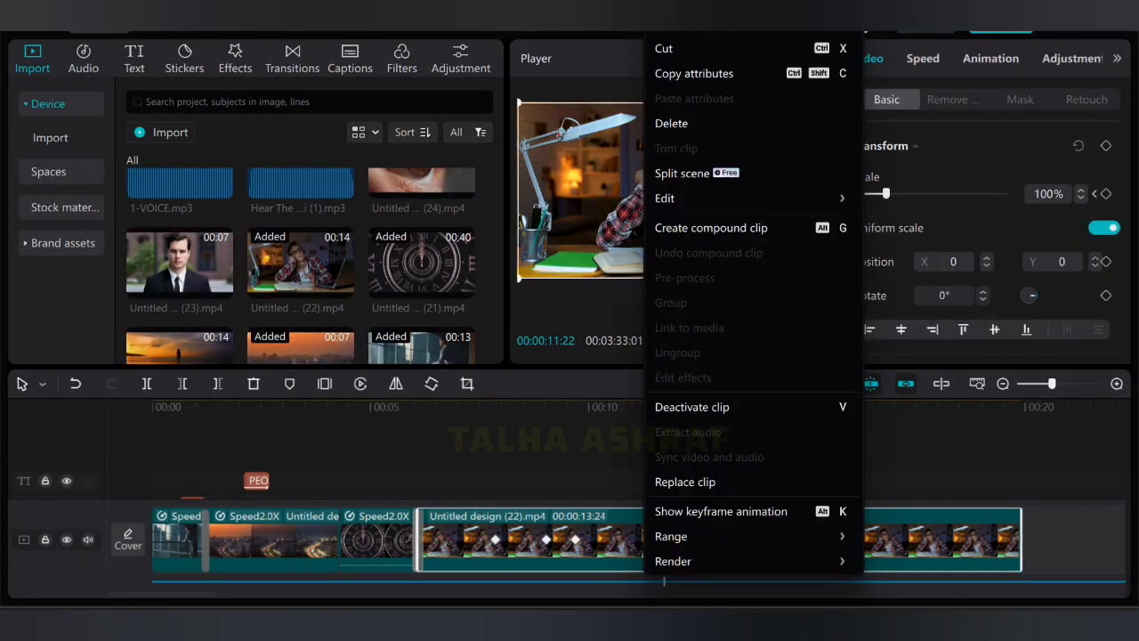
{"action": "key", "text": "Escape"}
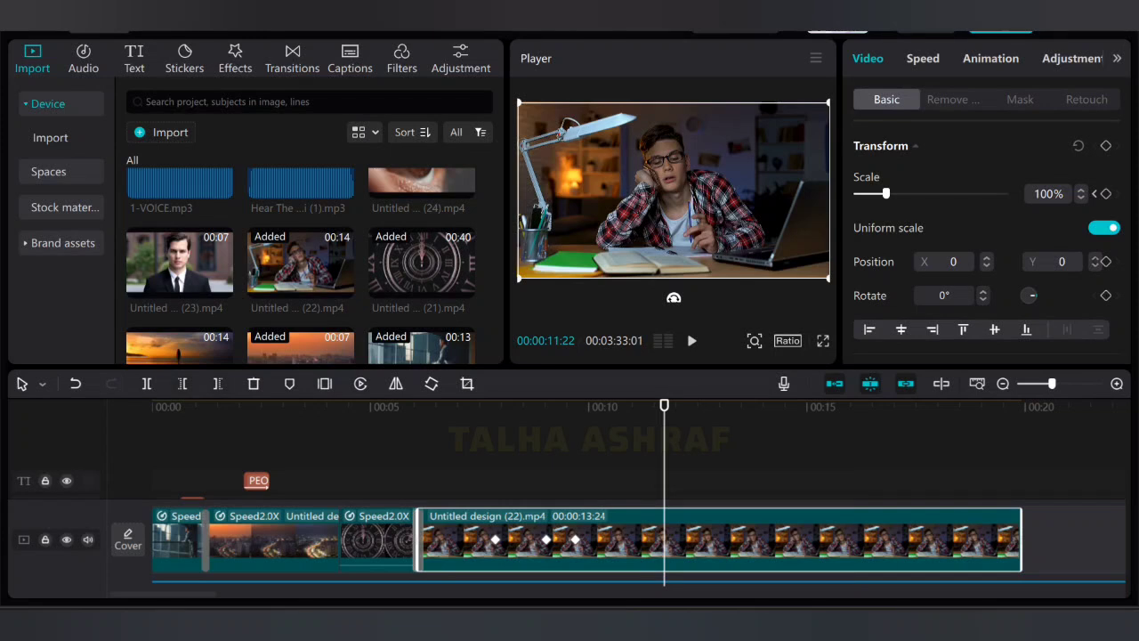
{"action": "left_click", "coordinate": [147, 384]}
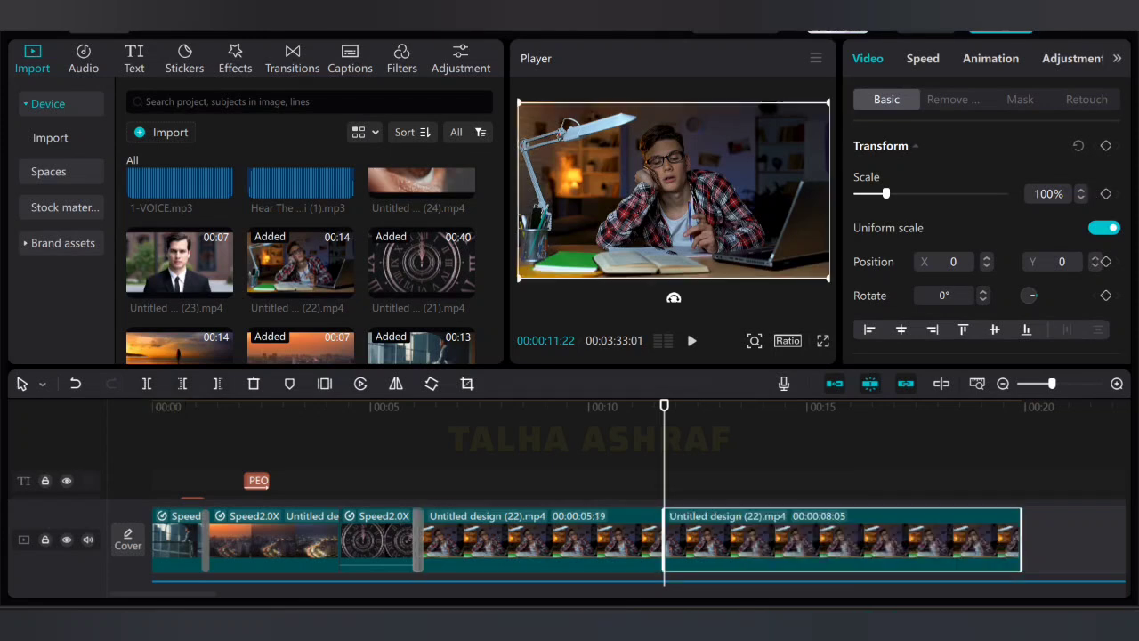
{"action": "right_click", "coordinate": [819, 539]}
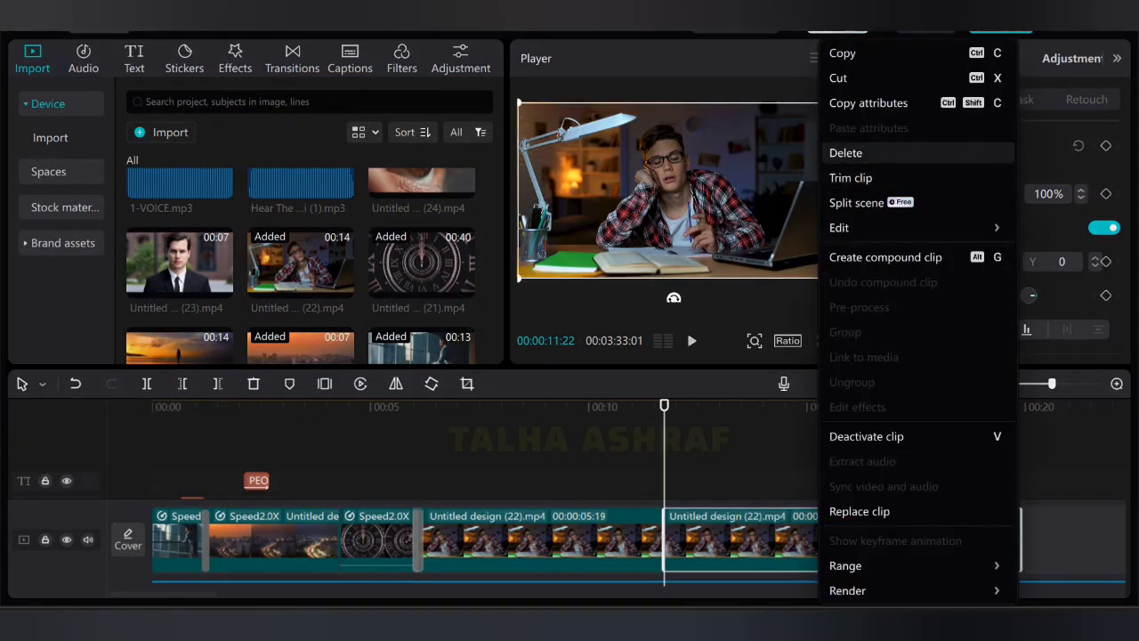
{"action": "left_click", "coordinate": [845, 152]}
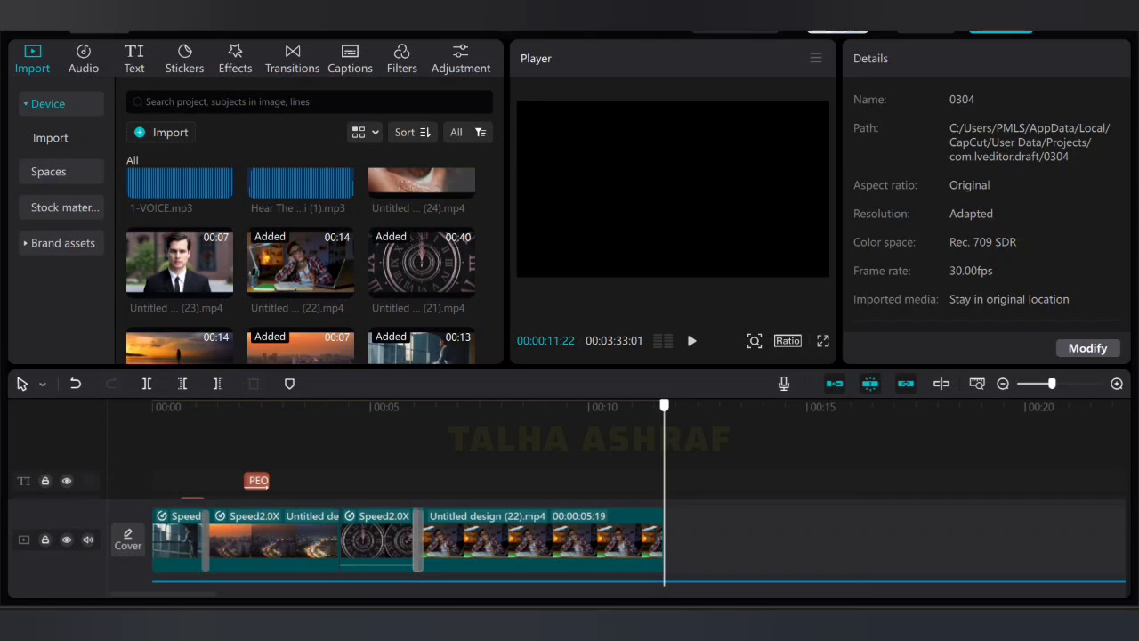
Step: Replay the end of the desk clip up to 00:00:11:20 and undo its split and the deletion of the remainder
{"action": "left_click_drag", "start_coordinate": [664, 406], "coordinate": [599, 405]}
{"action": "key", "text": "space"}
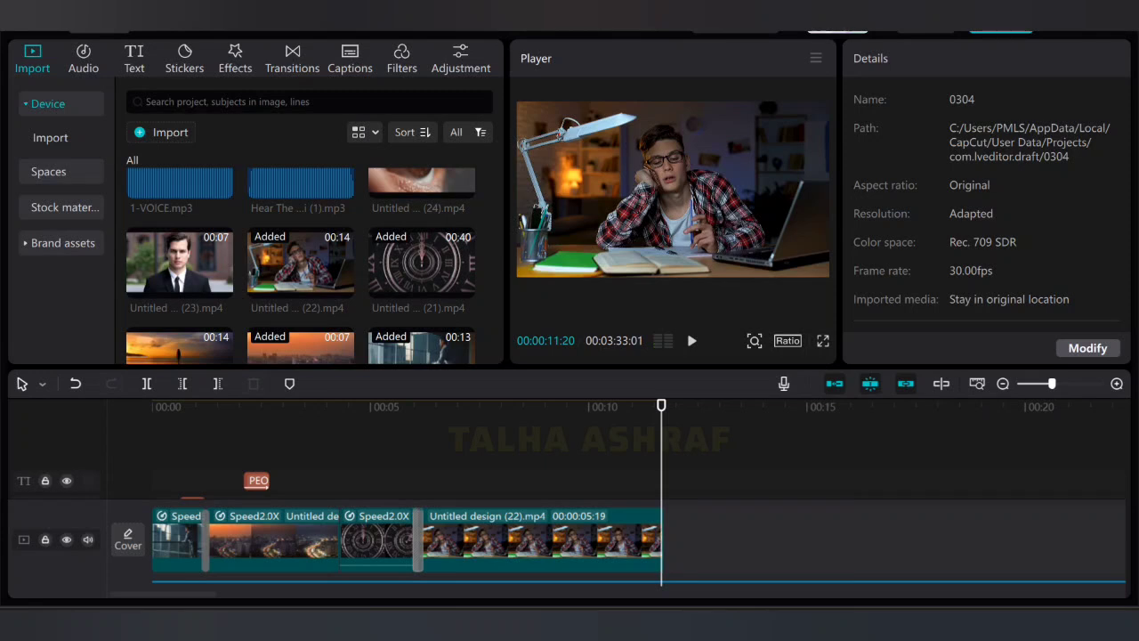
{"action": "key", "text": "ctrl+v"}
{"action": "key", "text": "ctrl+z"}
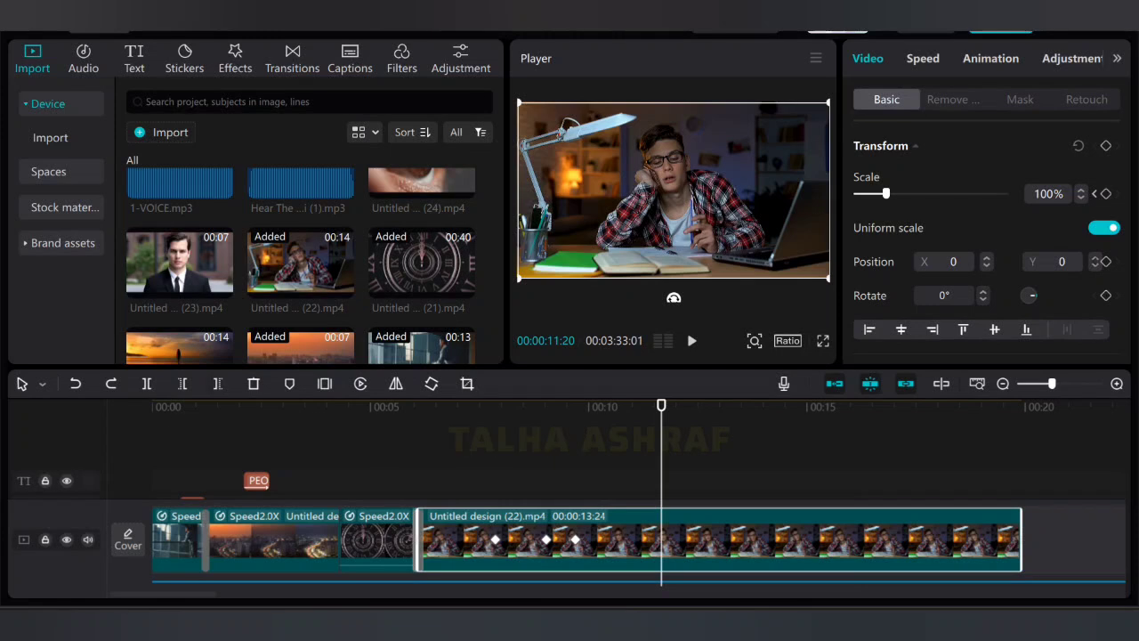
Step: Split Untitled design (22).mp4 at 00:00:11:20 and delete the part after the cut
{"action": "left_click", "coordinate": [147, 383]}
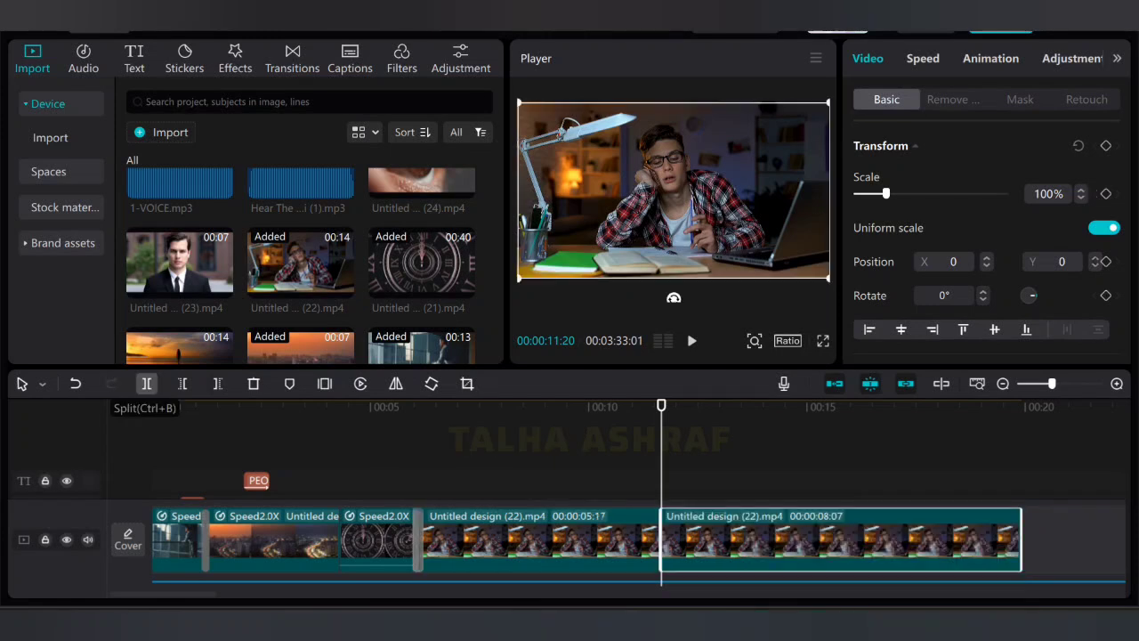
{"action": "right_click", "coordinate": [820, 541]}
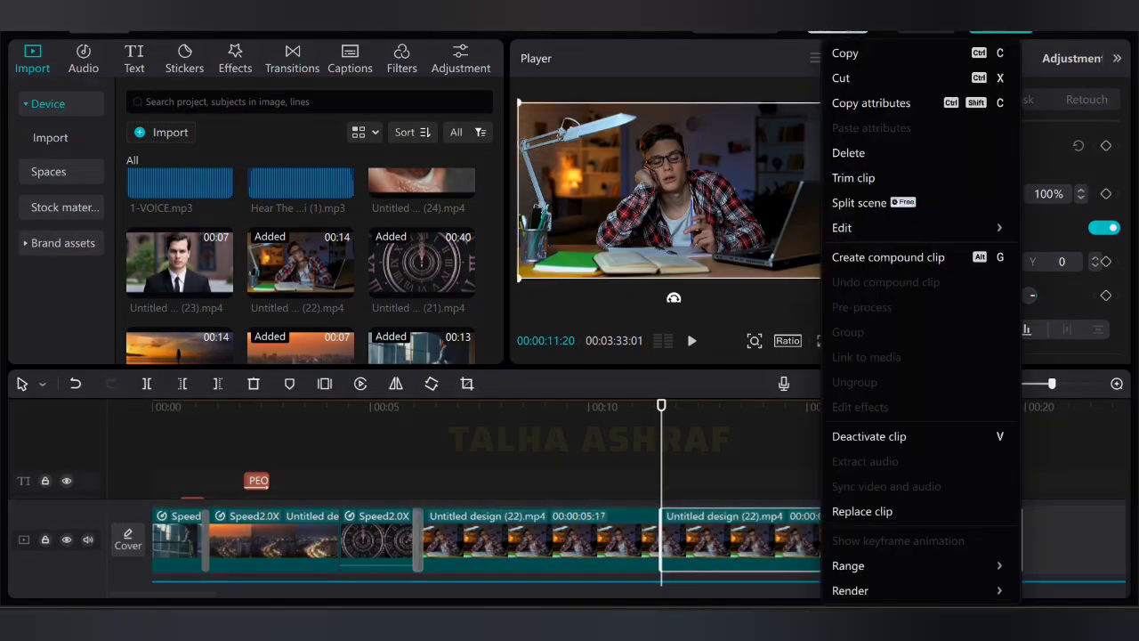
{"action": "left_click", "coordinate": [849, 152]}
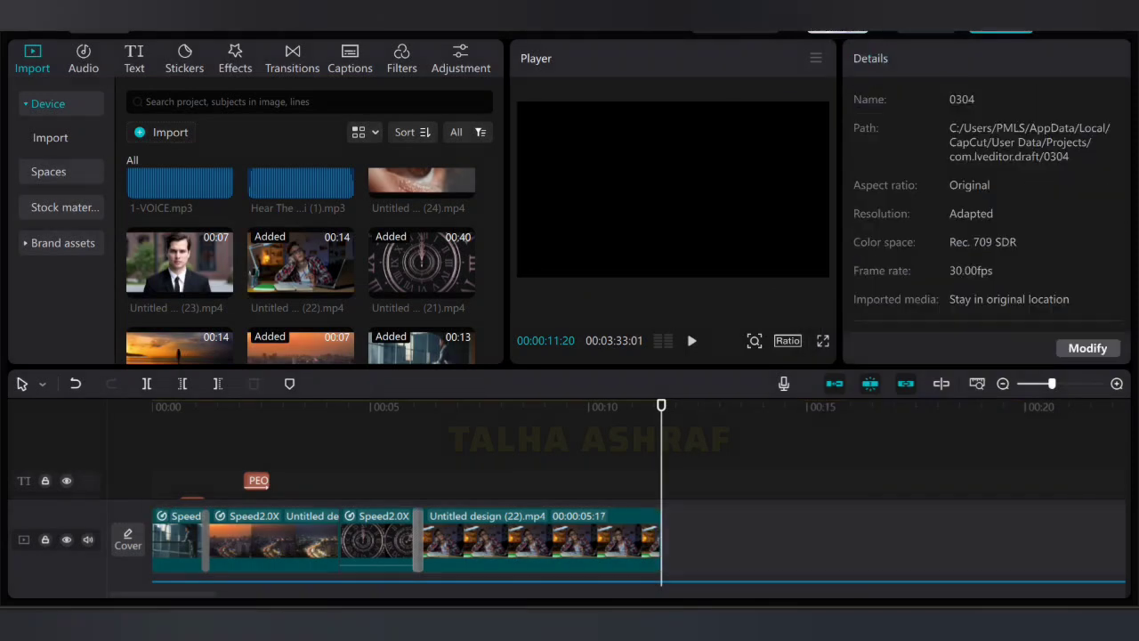
Step: Listen to the voice-over up to 00:00:13:11 and add Untitled design (23).mp4 directly after the desk clip
{"action": "key", "text": "space"}
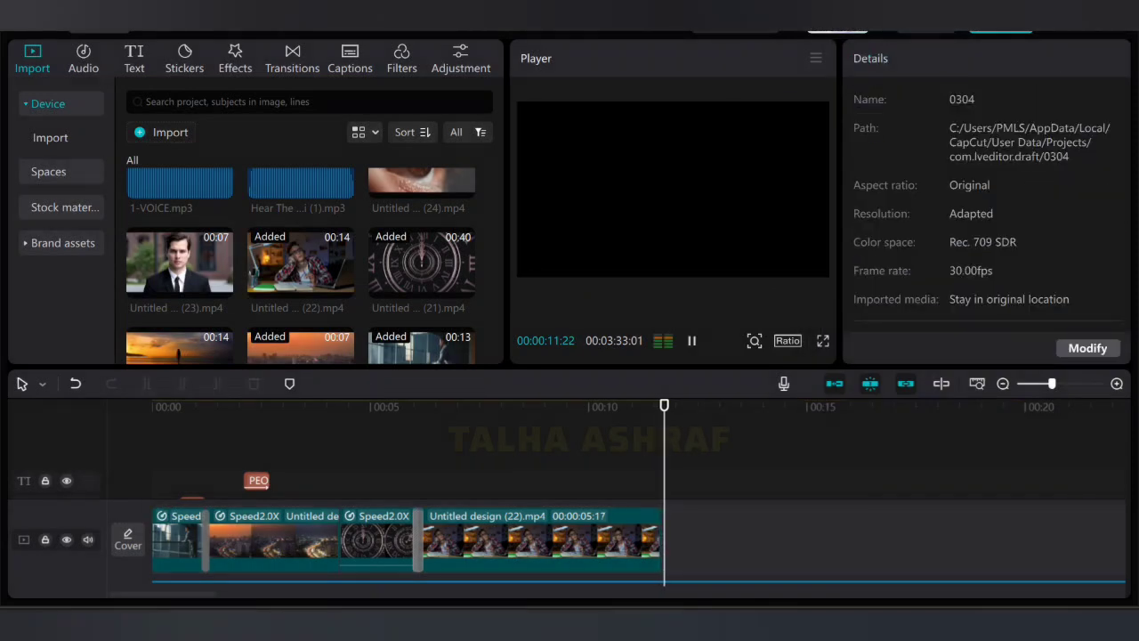
{"action": "key", "text": "space"}
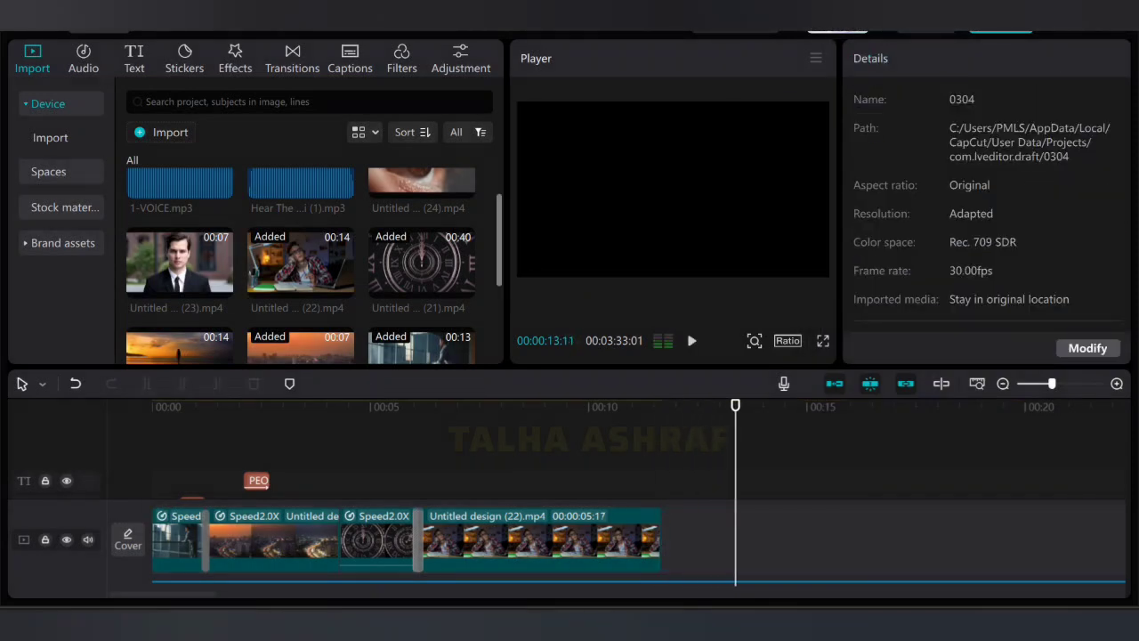
{"action": "left_click_drag", "start_coordinate": [179, 263], "coordinate": [676, 514]}
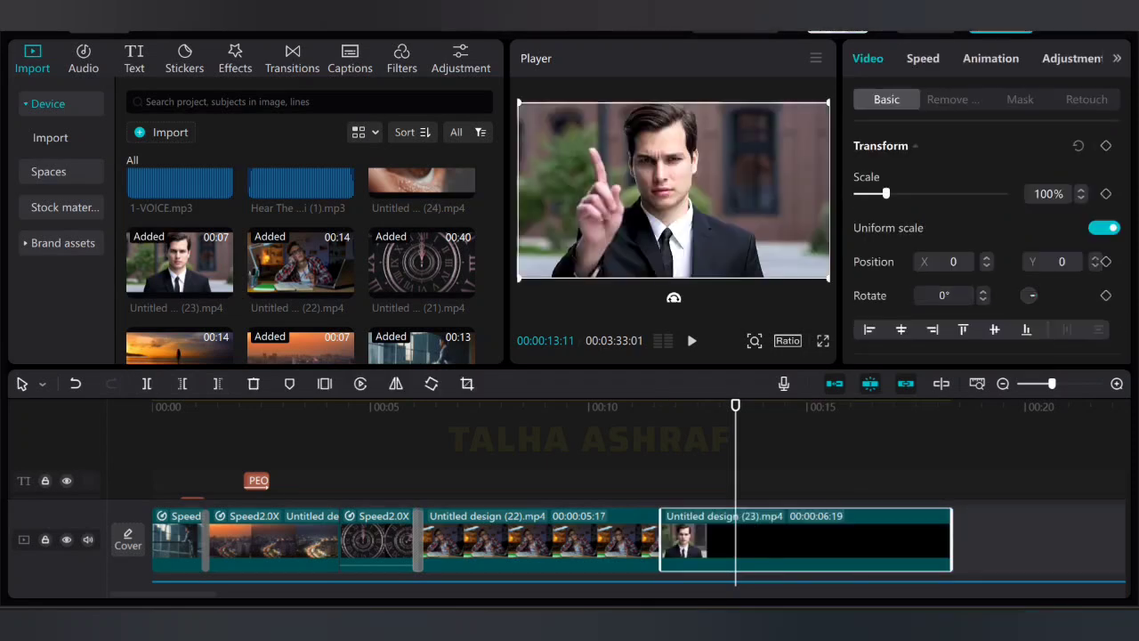
Step: Play across the join from 00:00:10:27 and trim Untitled design (23).mp4 to a duration of 00:00:05:26
{"action": "left_click_drag", "start_coordinate": [735, 406], "coordinate": [627, 406]}
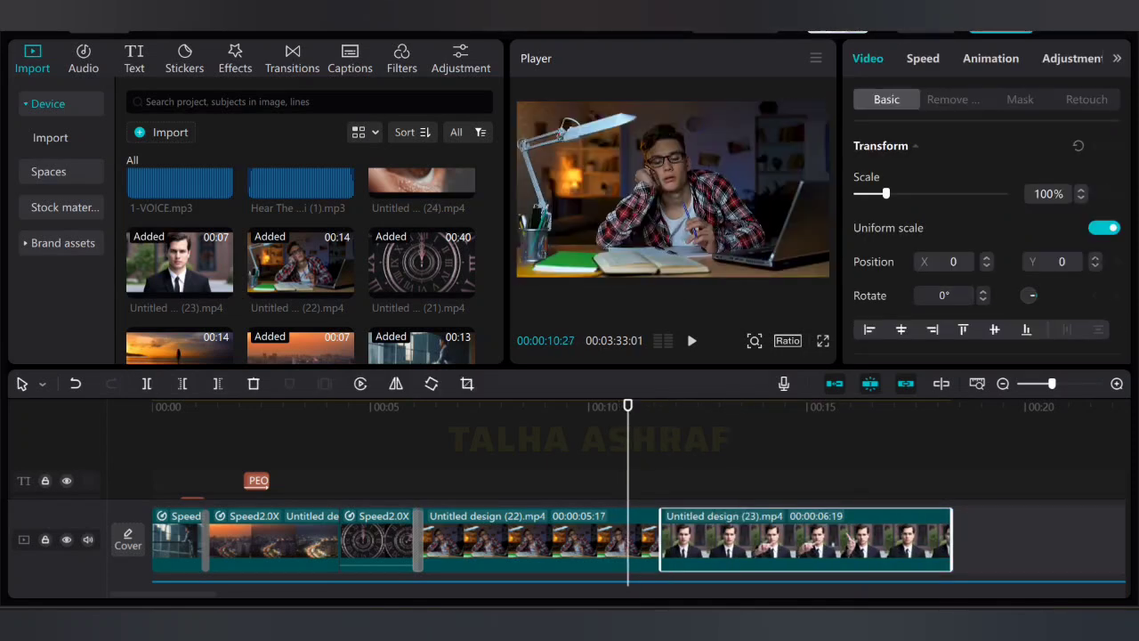
{"action": "key", "text": "space"}
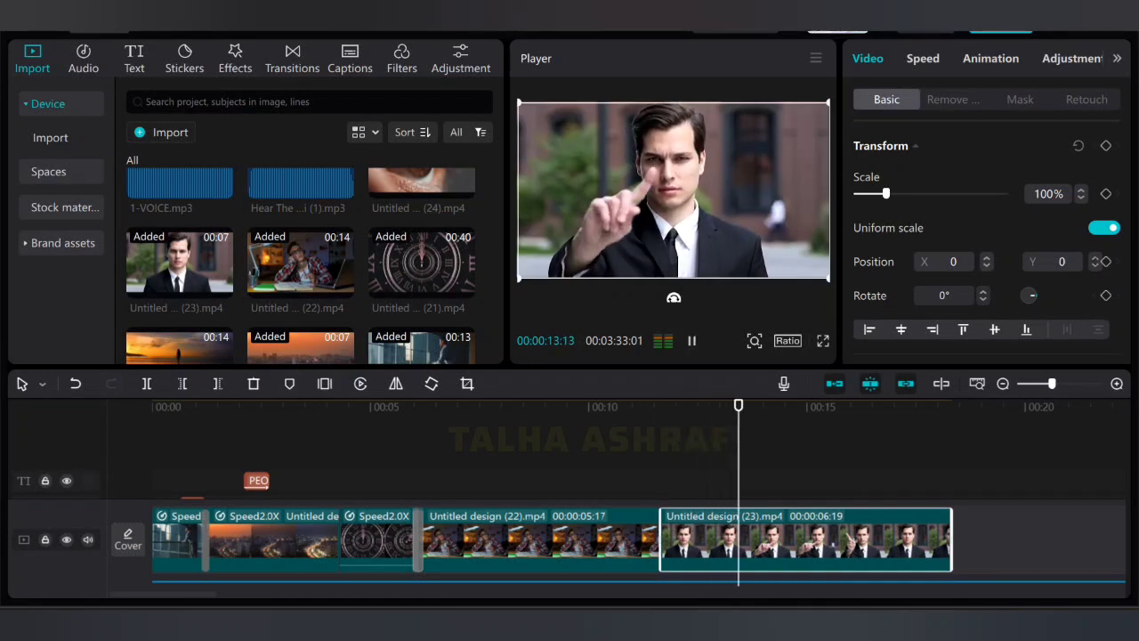
{"action": "key", "text": "space"}
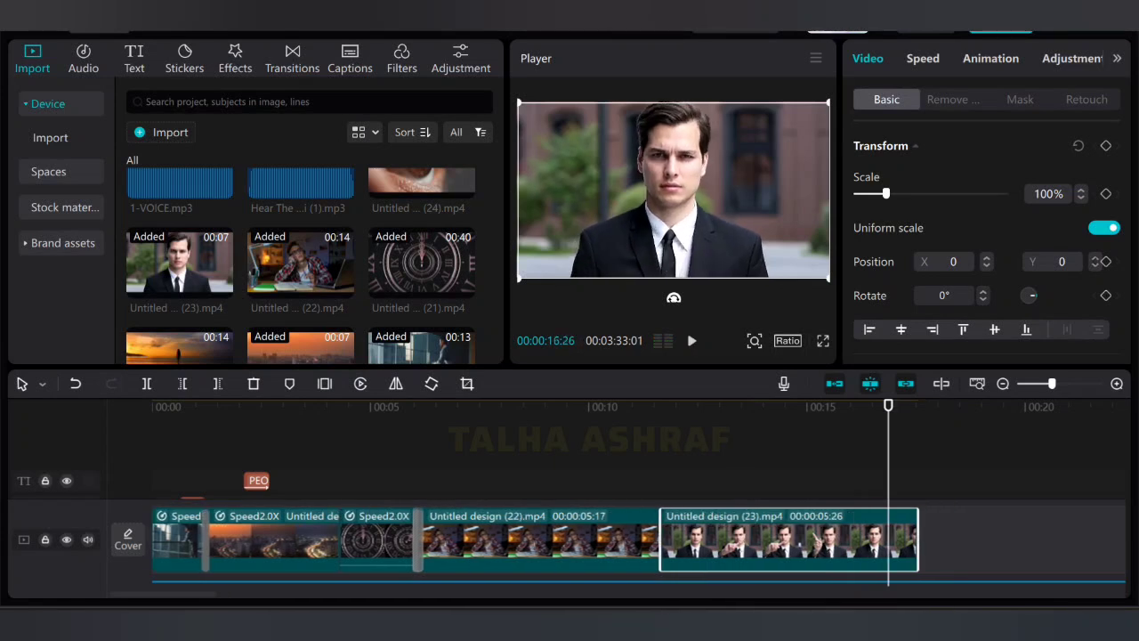
Step: Try Untitled design (23).mp4 at 5.0x speed, preview it from 00:00:11:04, and return its speed to 1.0x
{"action": "left_click_drag", "start_coordinate": [888, 406], "coordinate": [689, 406]}
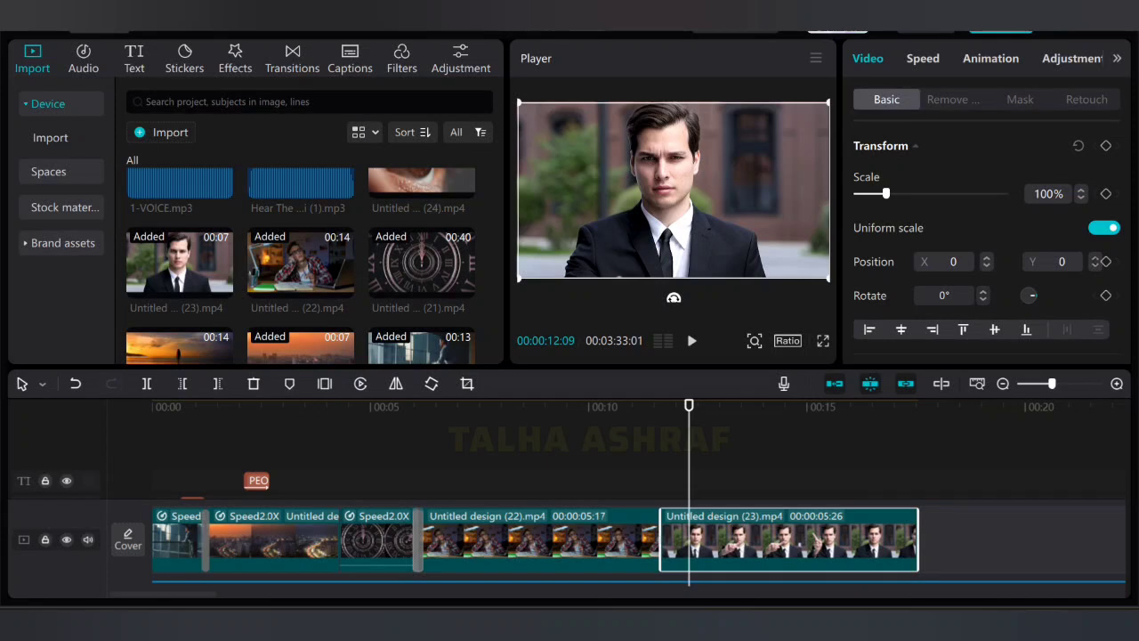
{"action": "key", "text": "ctrl+r"}
{"action": "left_click_drag", "start_coordinate": [890, 170], "coordinate": [964, 170]}
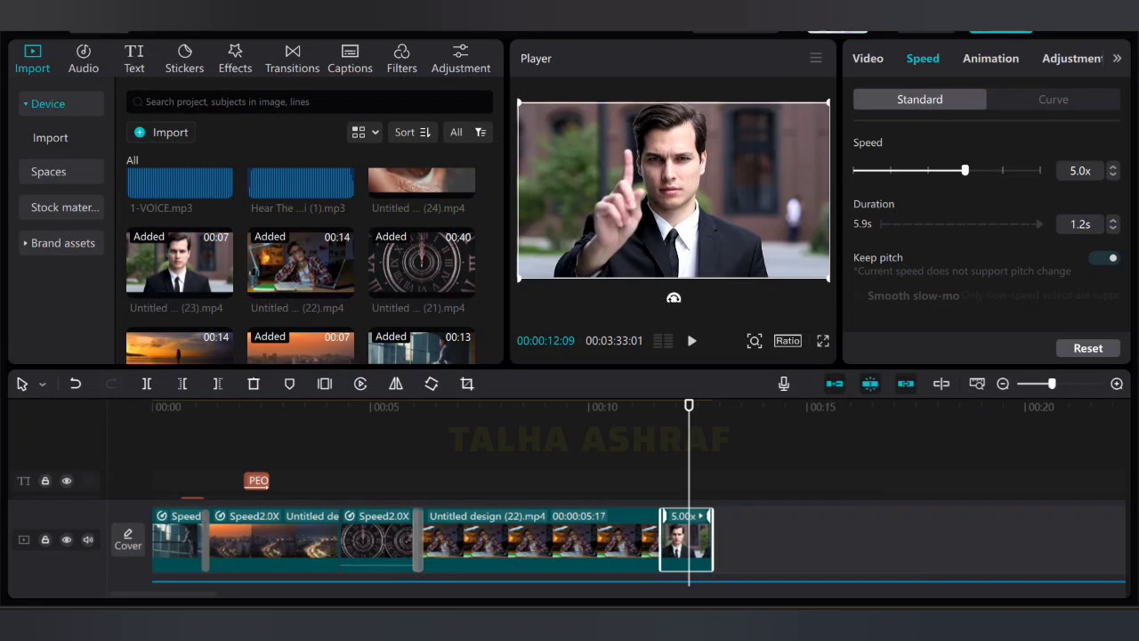
{"action": "left_click_drag", "start_coordinate": [689, 406], "coordinate": [638, 406]}
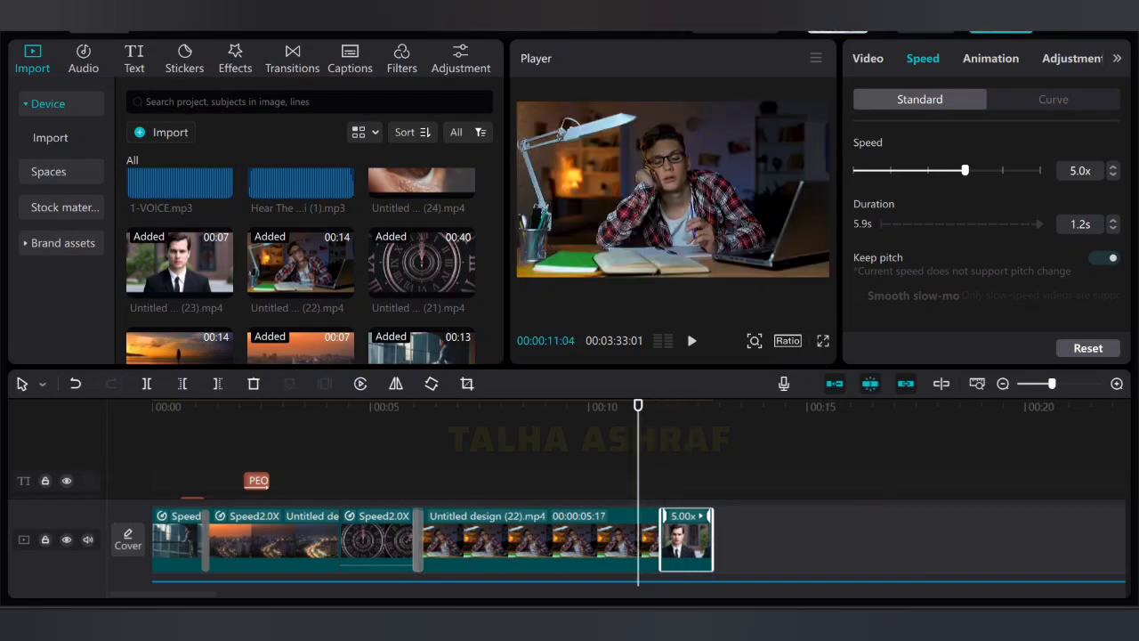
{"action": "key", "text": "space"}
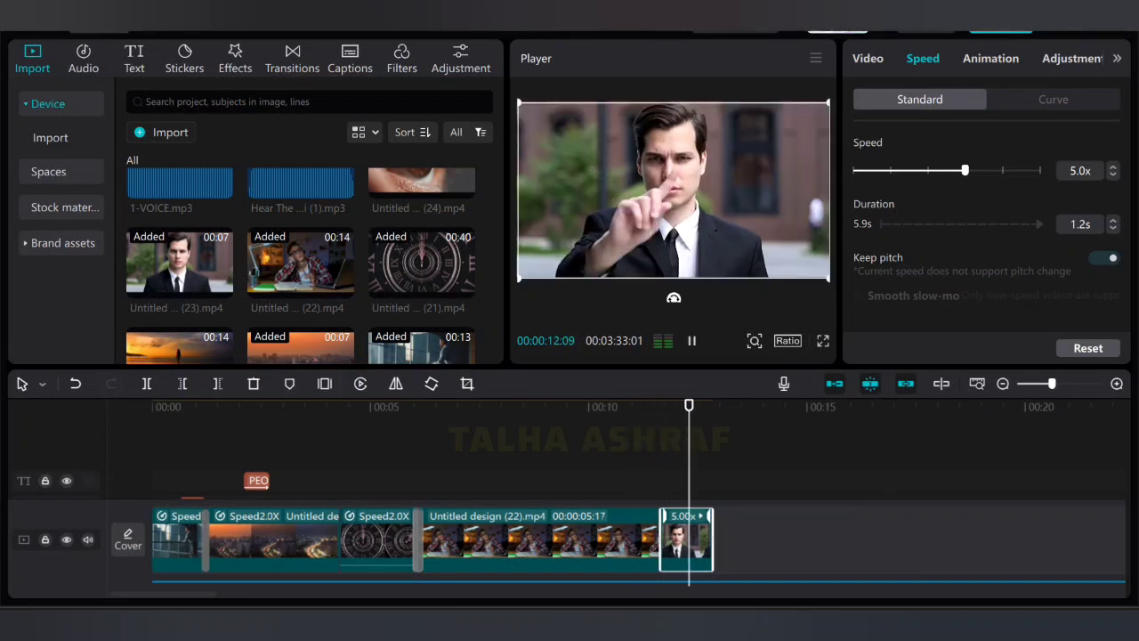
{"action": "left_click_drag", "start_coordinate": [965, 170], "coordinate": [890, 170]}
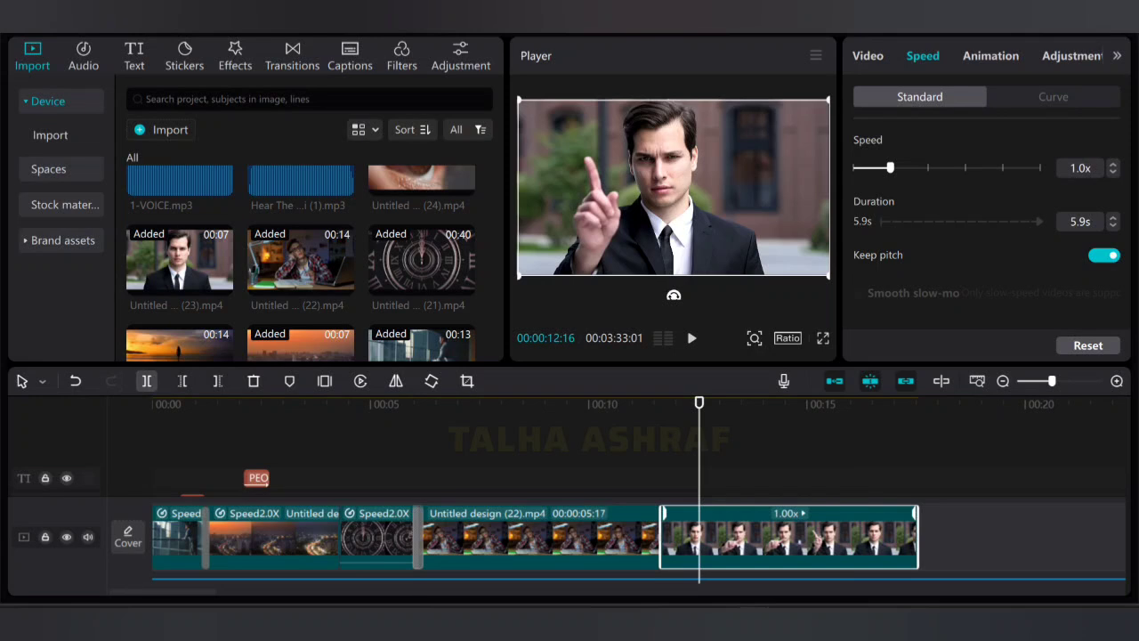
Step: Split Untitled design (23).mp4 at 00:00:12:16 and delete the part before the cut
{"action": "left_click", "coordinate": [147, 381]}
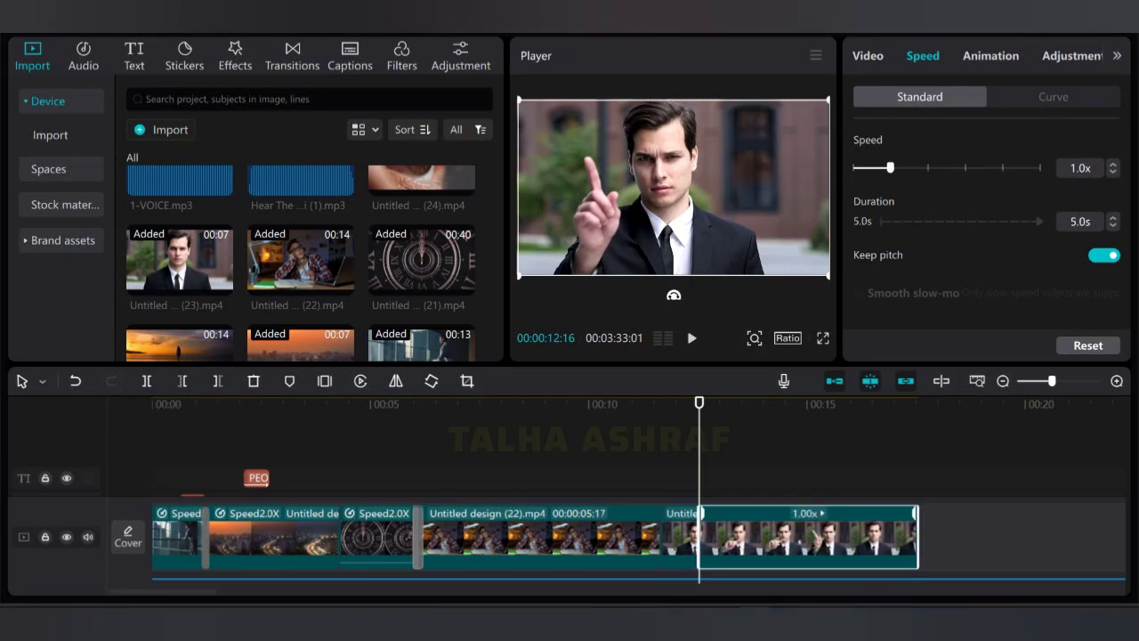
{"action": "left_click", "coordinate": [679, 537]}
{"action": "right_click", "coordinate": [683, 537]}
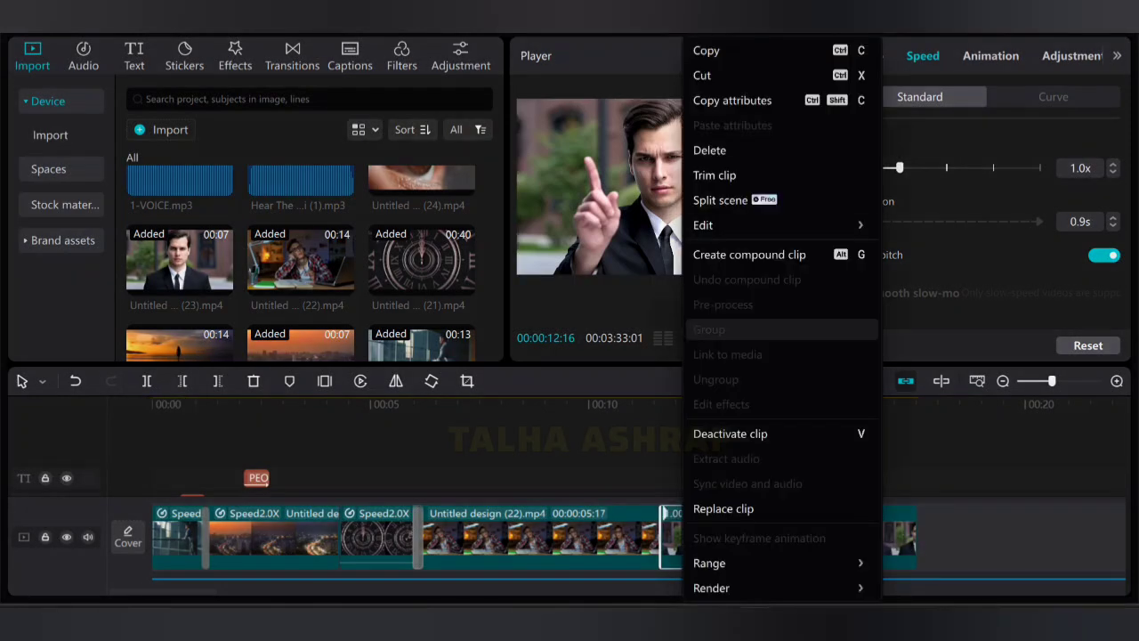
{"action": "left_click", "coordinate": [710, 150]}
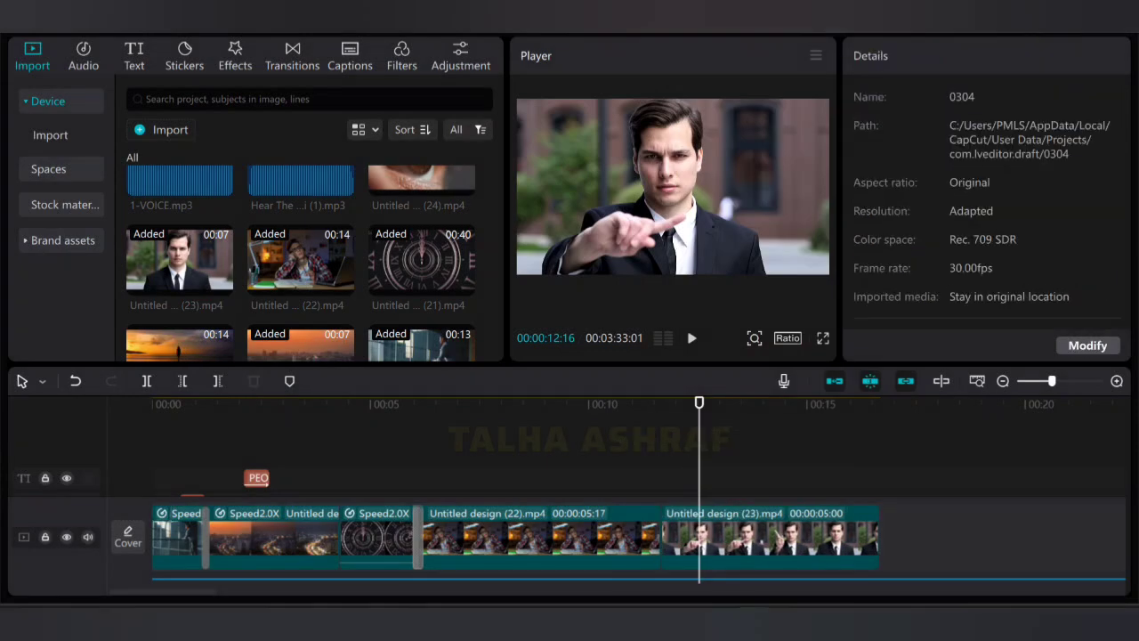
Step: Play from 00:00:11:11 to 00:00:16:03 and trim the end of Untitled design (23).mp4 back to about 00:00:15:15
{"action": "left_click_drag", "start_coordinate": [698, 403], "coordinate": [648, 404]}
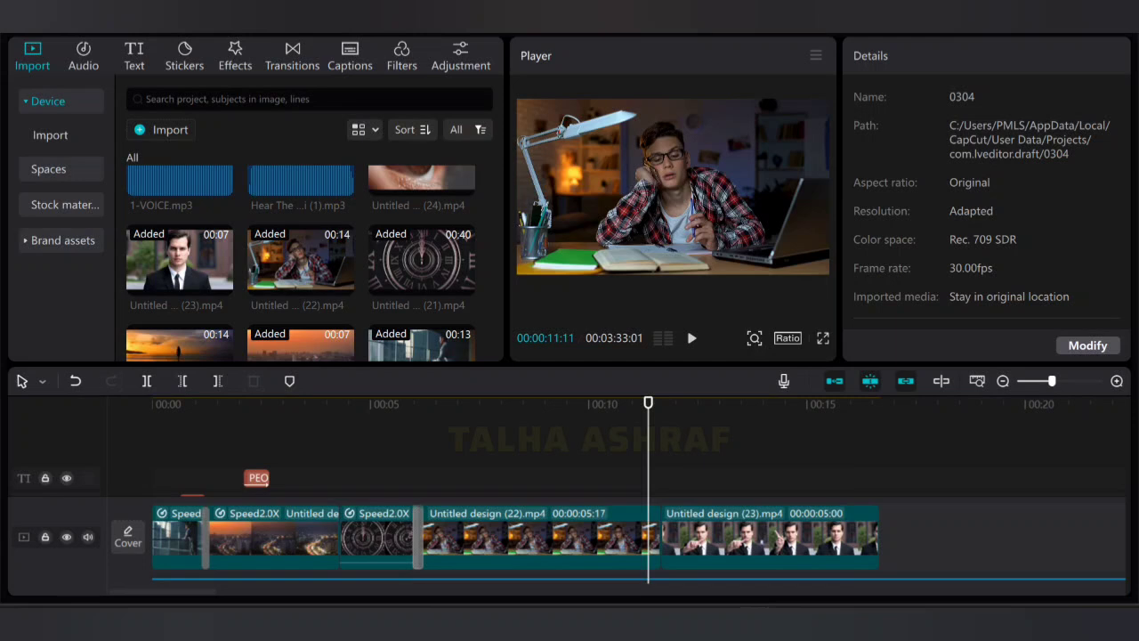
{"action": "key", "text": "space"}
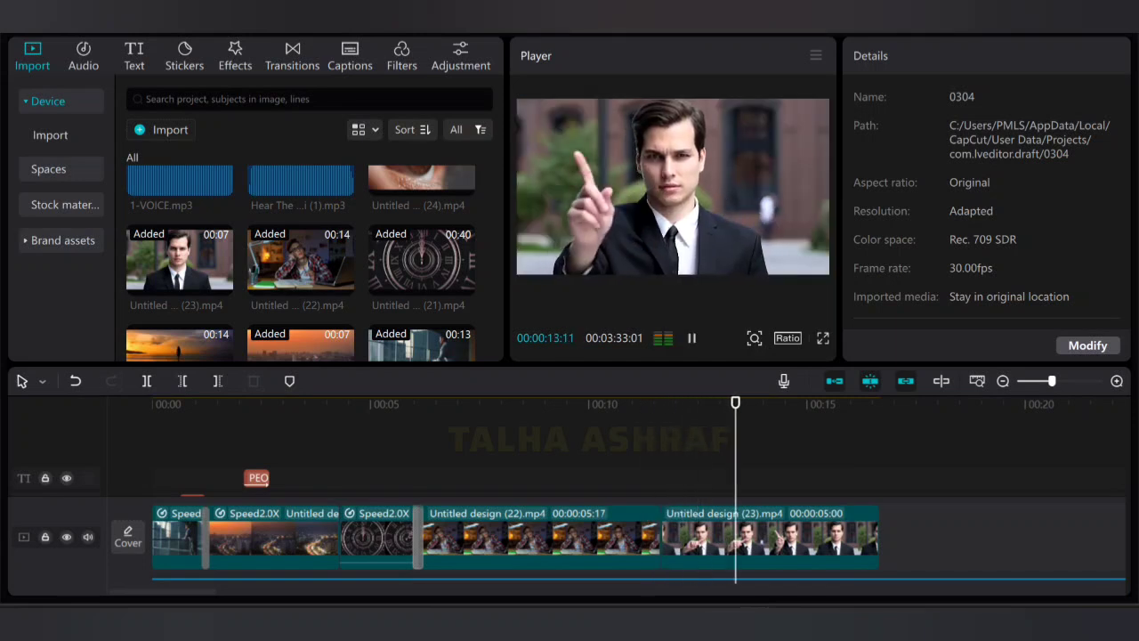
{"action": "key", "text": "space"}
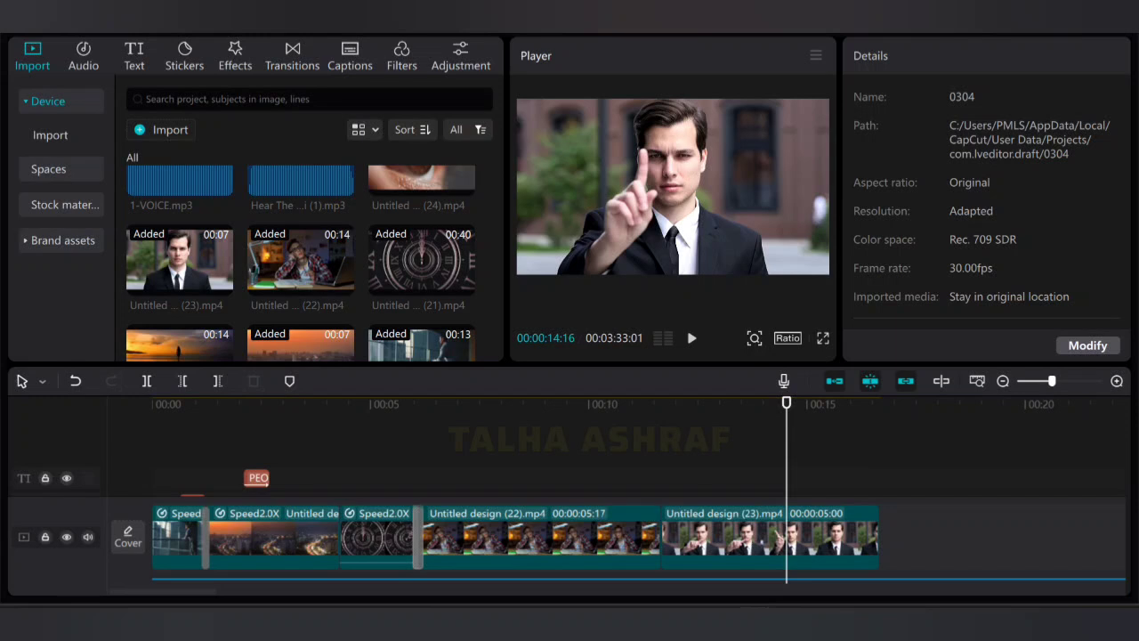
{"action": "key", "text": "space"}
{"action": "key", "text": "space"}
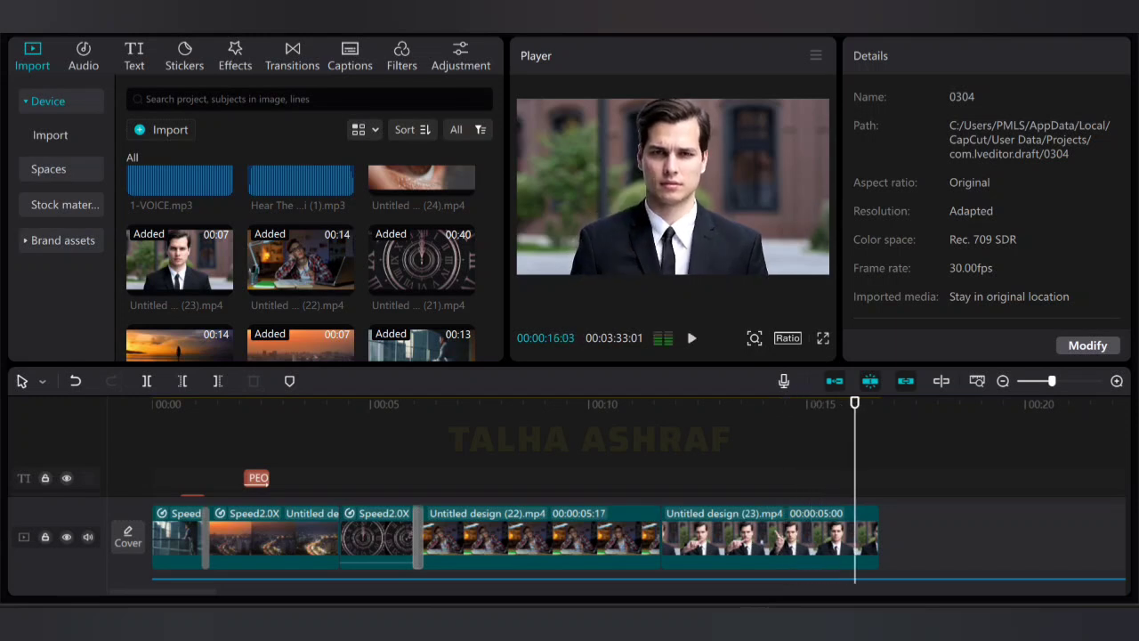
{"action": "left_click_drag", "start_coordinate": [879, 536], "coordinate": [830, 537]}
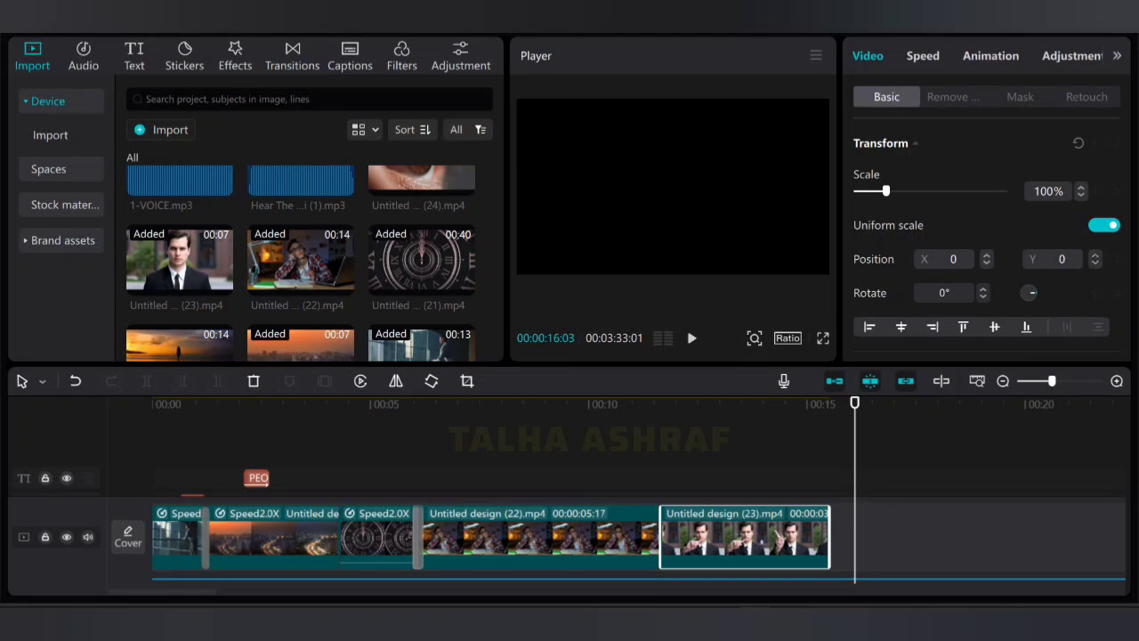
Step: Find Untitled design (24).mp4 in the imported media and place it at 00:00:15:15, directly after the suited man's clip
{"action": "left_click_drag", "start_coordinate": [855, 403], "coordinate": [829, 403]}
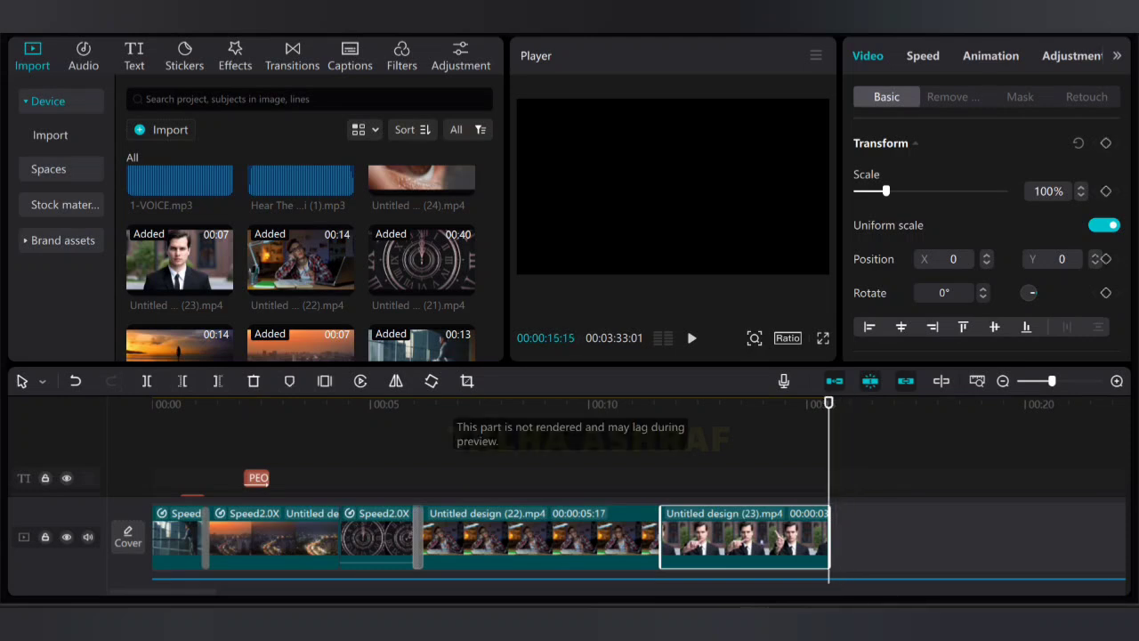
{"action": "scroll", "coordinate": [312, 263], "scroll_direction": "down", "scroll_amount": 3}
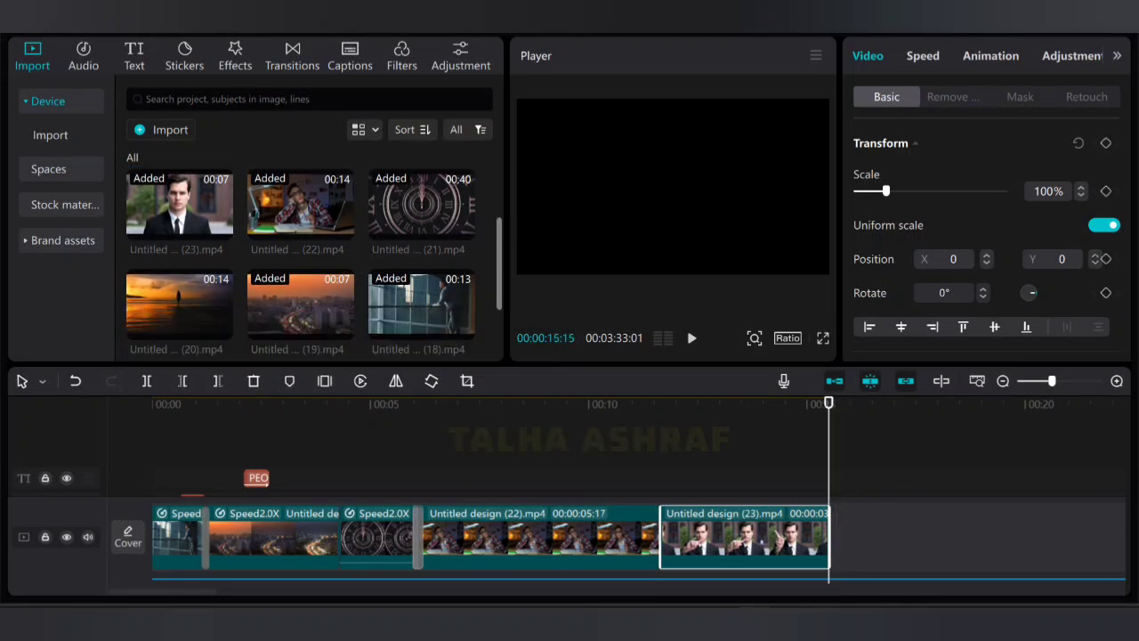
{"action": "scroll", "coordinate": [311, 263], "scroll_direction": "up", "scroll_amount": 4}
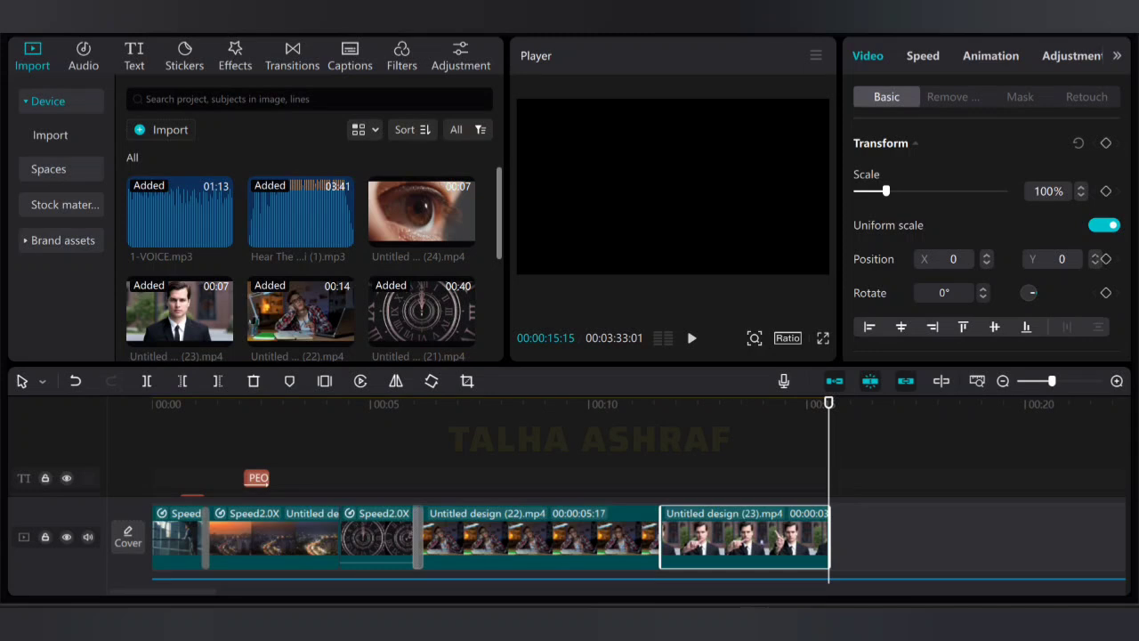
{"action": "scroll", "coordinate": [312, 265], "scroll_direction": "down", "scroll_amount": 5}
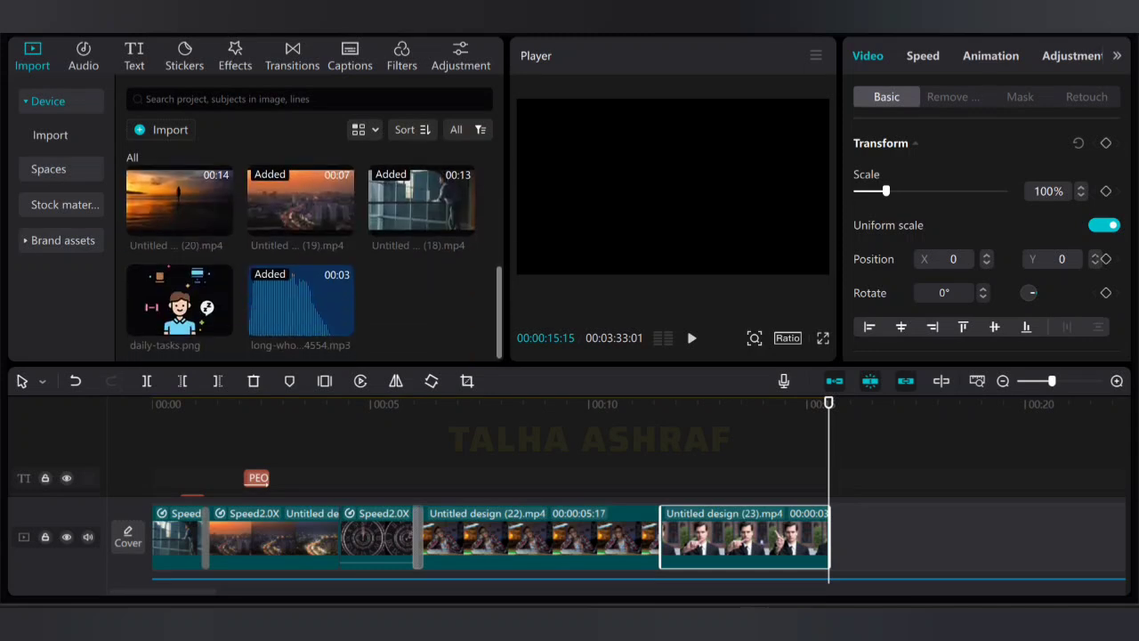
{"action": "scroll", "coordinate": [311, 264], "scroll_direction": "up", "scroll_amount": 4}
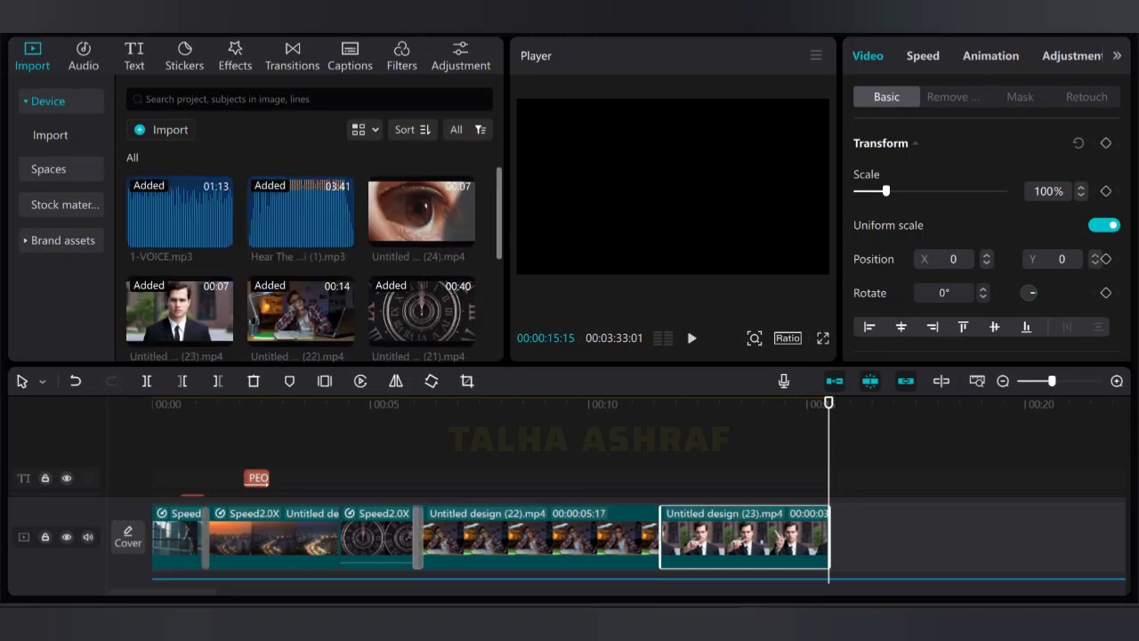
{"action": "left_click_drag", "start_coordinate": [420, 211], "coordinate": [846, 534]}
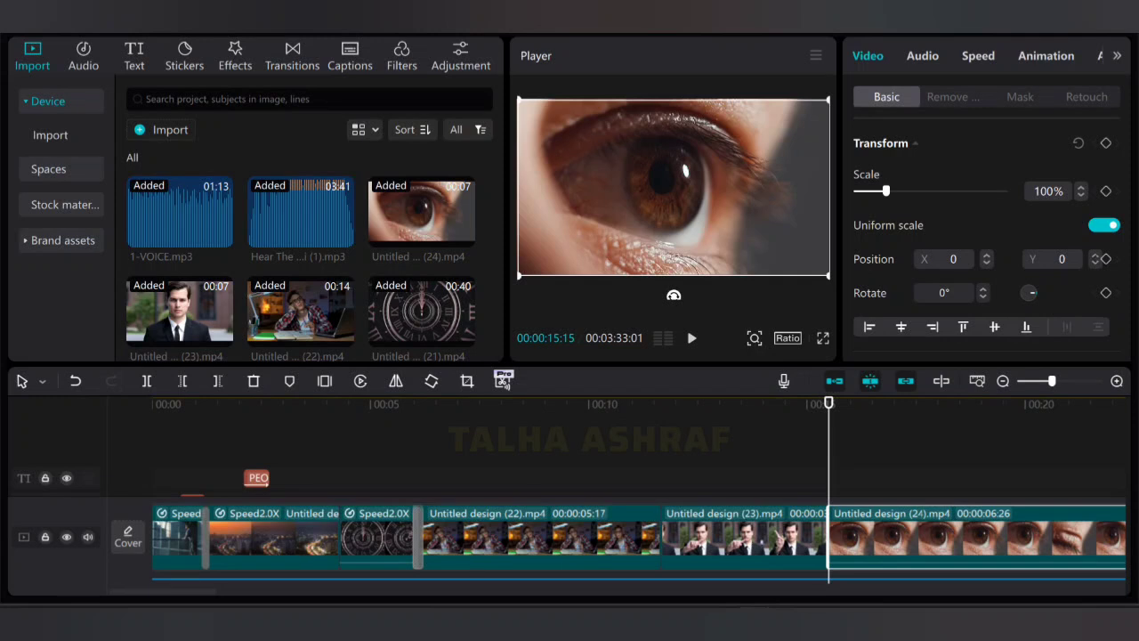
Step: Apply a Swipe Left transition between Untitled design (23).mp4 and Untitled design (24).mp4 and set its duration to 0.3 s
{"action": "left_click", "coordinate": [292, 56]}
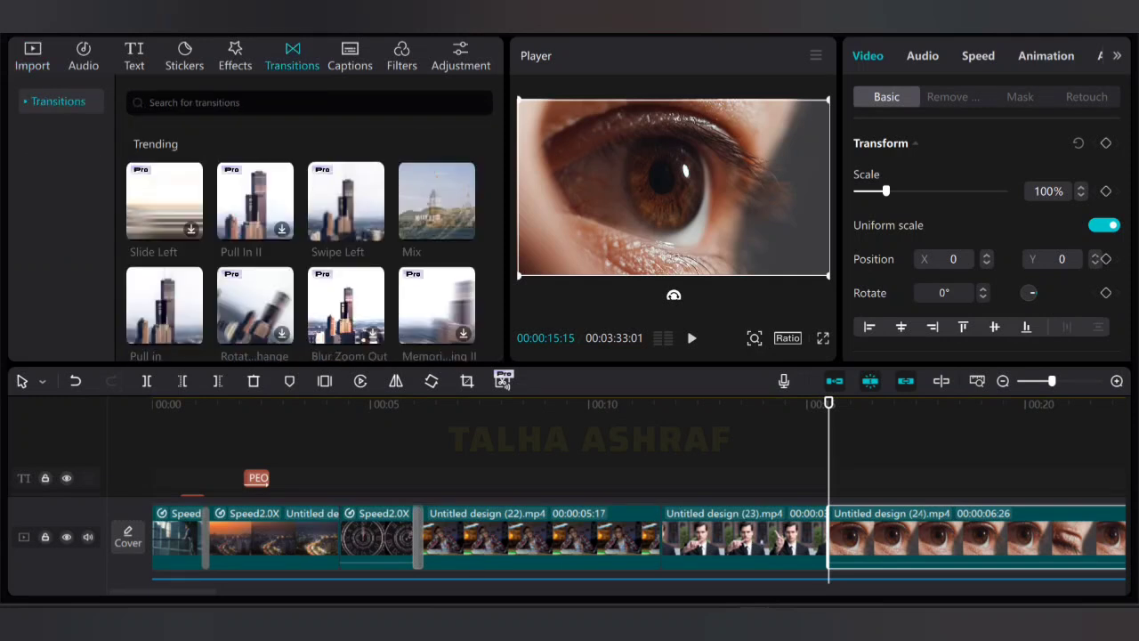
{"action": "mouse_move", "coordinate": [346, 200]}
{"action": "left_mouse_down"}
{"action": "mouse_move", "coordinate": [785, 510]}
{"action": "mouse_move", "coordinate": [868, 524]}
{"action": "mouse_move", "coordinate": [840, 535]}
{"action": "left_mouse_up"}
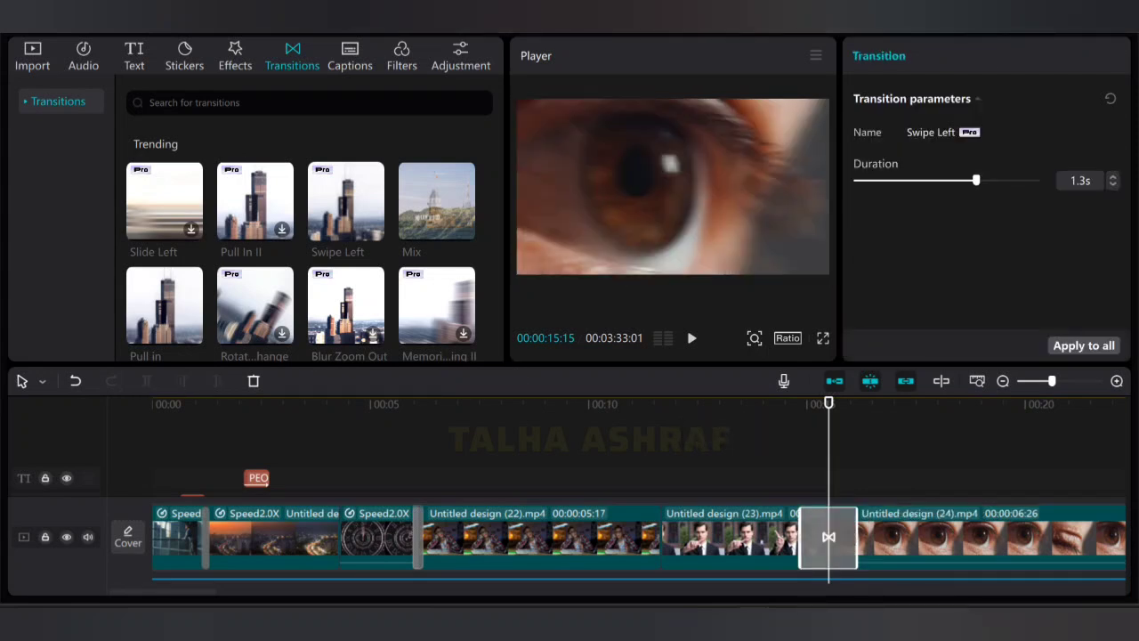
{"action": "left_click_drag", "start_coordinate": [976, 180], "coordinate": [877, 180]}
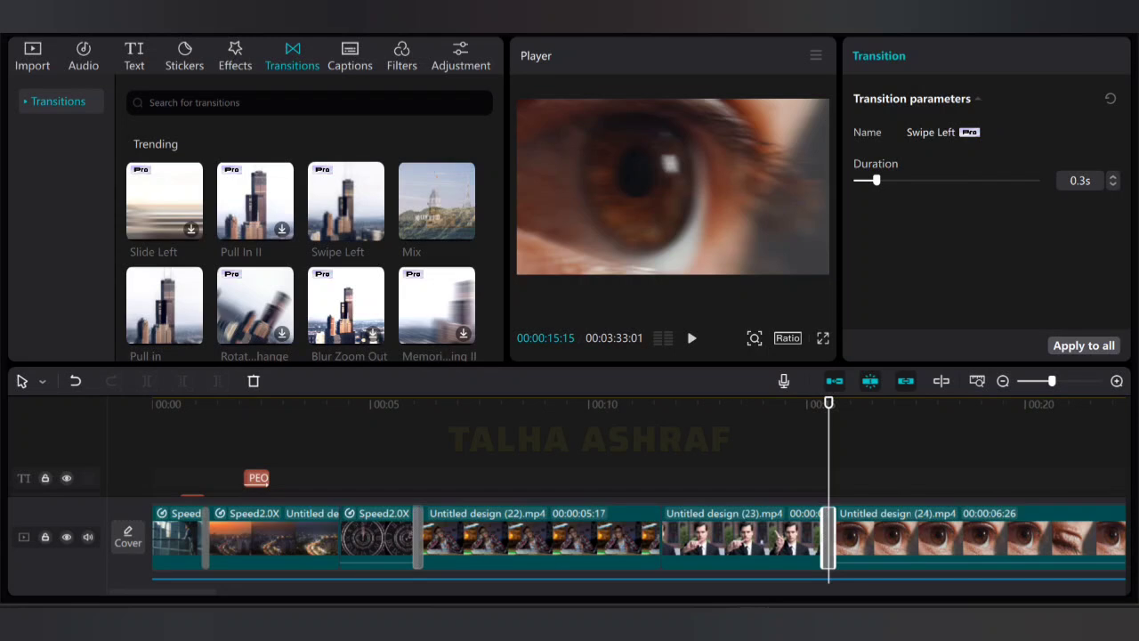
Step: Play the Swipe Left transition from 00:00:14:21, listen on through the eye clip, and go back to 00:00:17:21
{"action": "left_click_drag", "start_coordinate": [829, 403], "coordinate": [794, 403]}
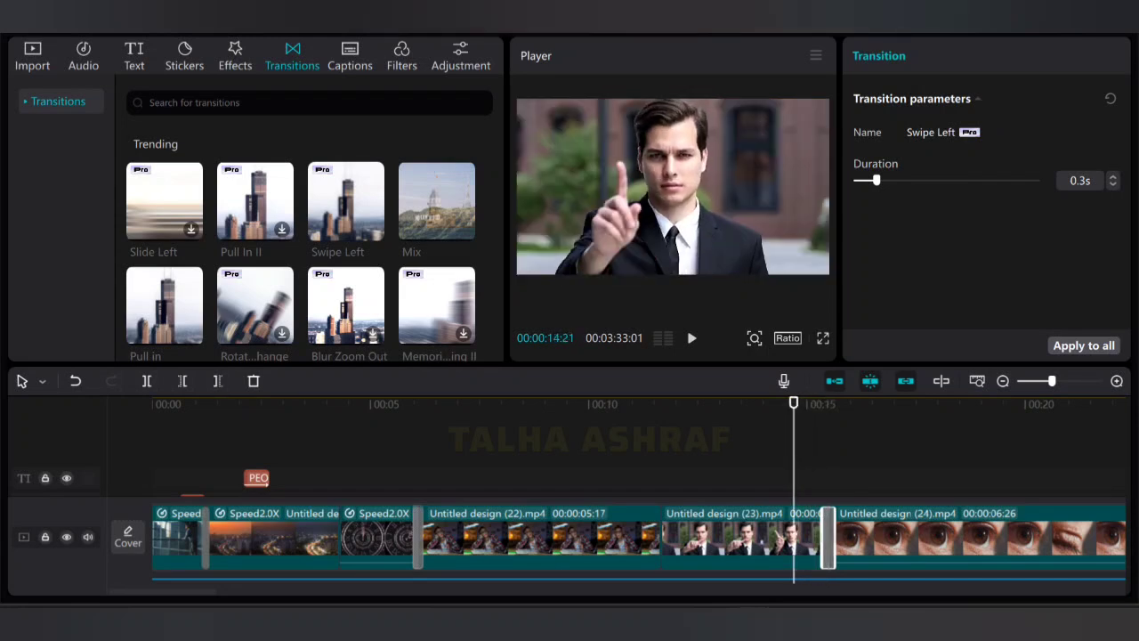
{"action": "key", "text": "space"}
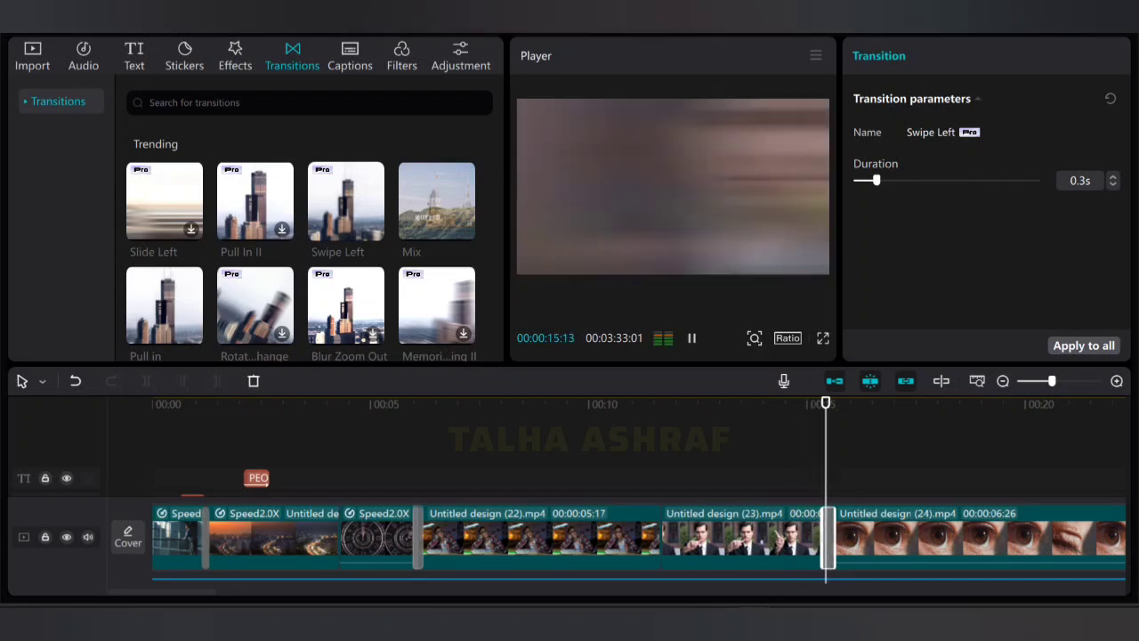
{"action": "key", "text": "space"}
{"action": "key", "text": "space"}
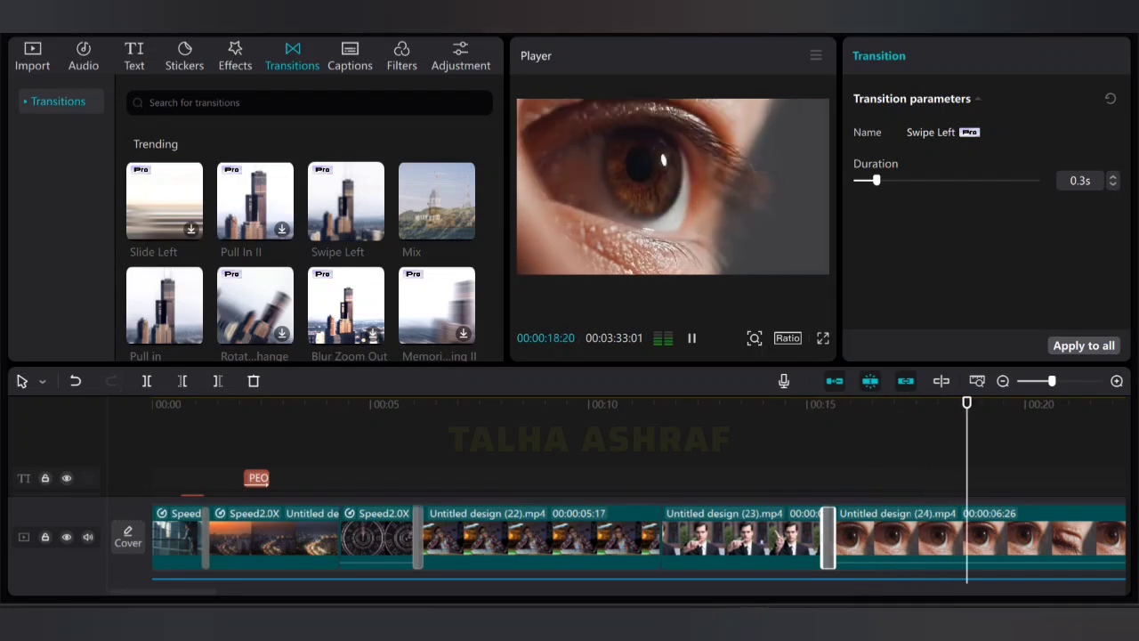
{"action": "key", "text": "space"}
{"action": "left_click_drag", "start_coordinate": [974, 402], "coordinate": [925, 402]}
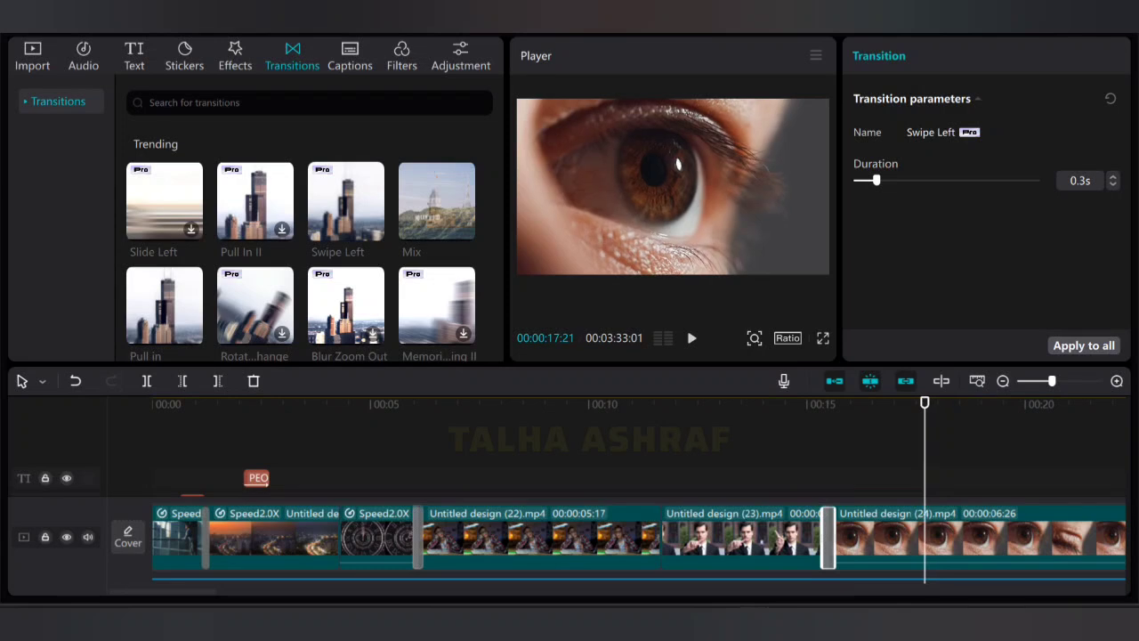
Step: Duplicate the PEOPLE title at 00:00:17:21 over the eye clip and move the copy to the lower-right part of the frame
{"action": "left_click", "coordinate": [256, 478]}
{"action": "right_click", "coordinate": [255, 478]}
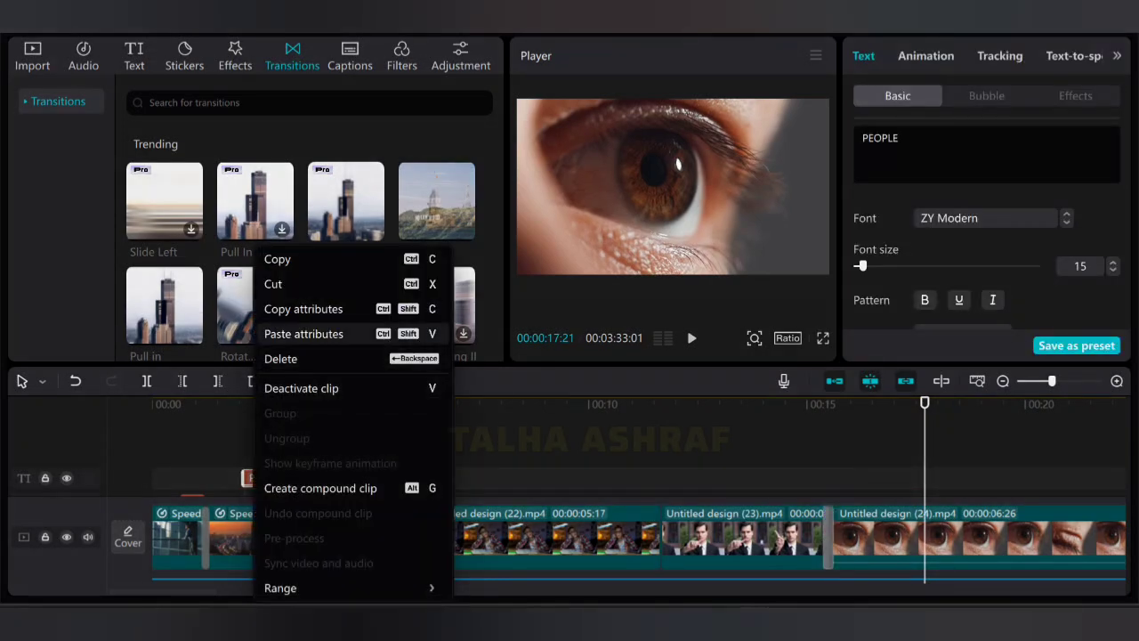
{"action": "left_click", "coordinate": [278, 259]}
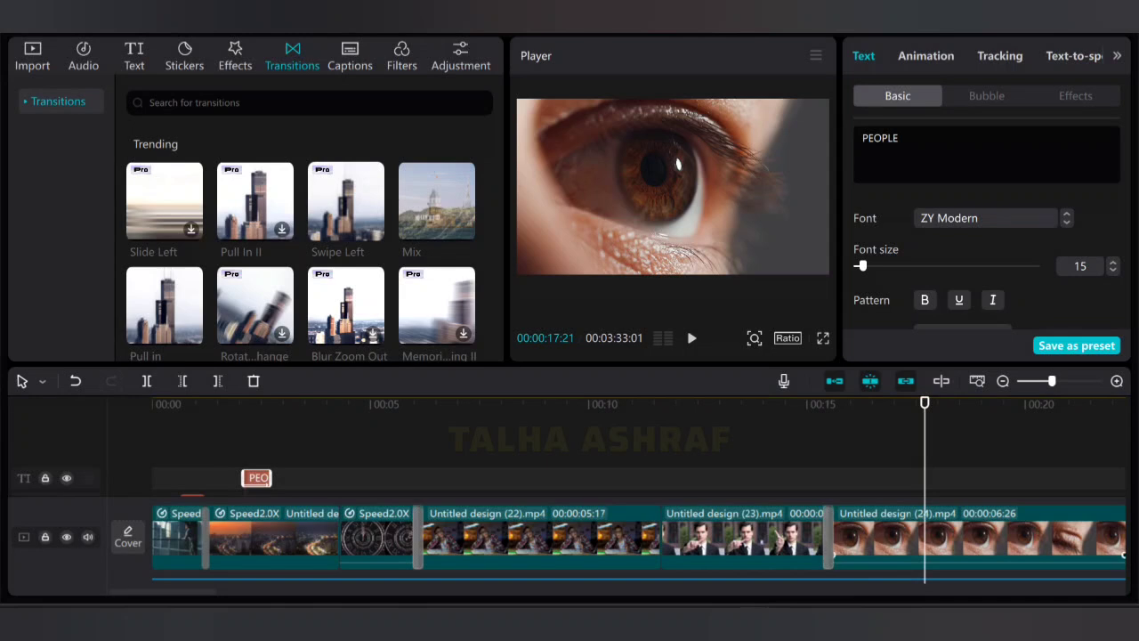
{"action": "key", "text": "ctrl+v"}
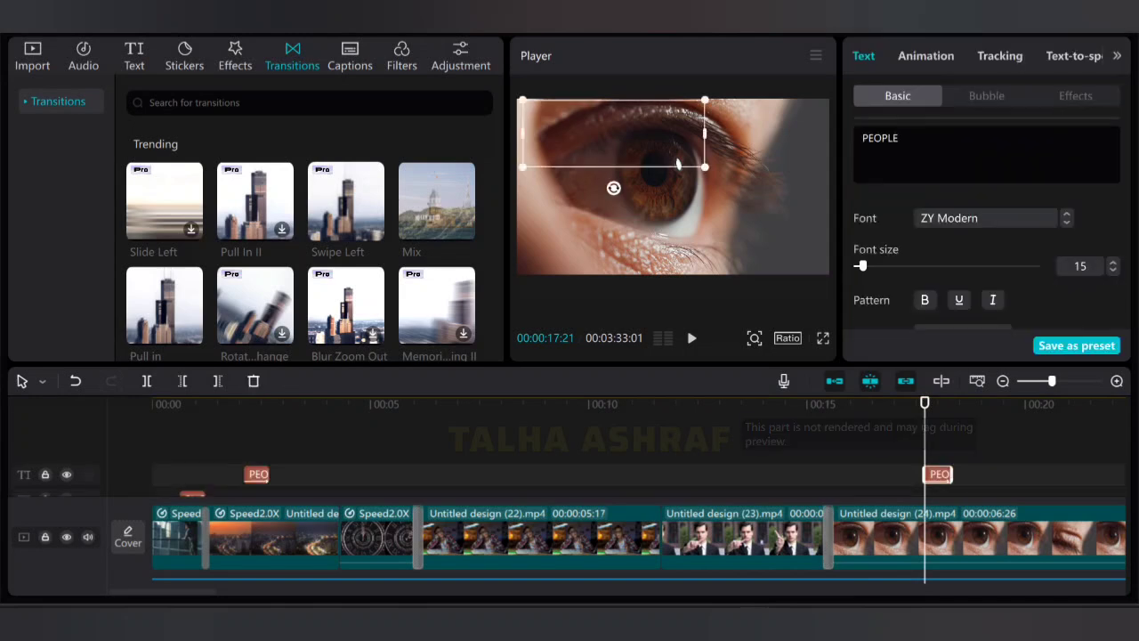
{"action": "left_click_drag", "start_coordinate": [647, 154], "coordinate": [728, 230]}
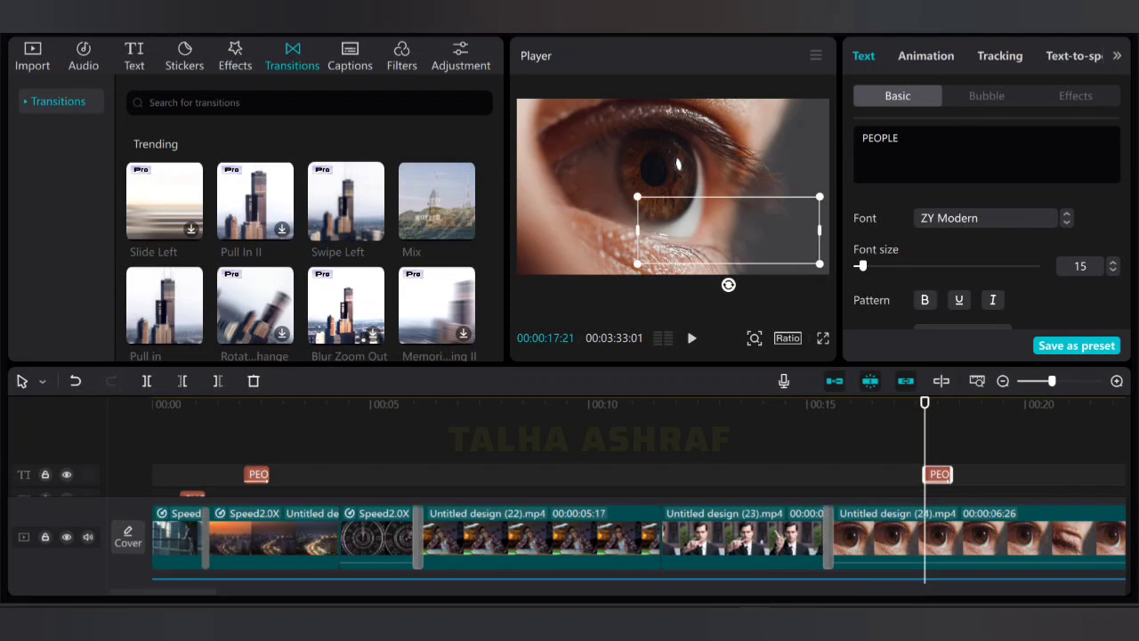
Step: Replace the wording of the copied title over the eye clip with 35000
{"action": "key", "text": "BackSpace"}
{"action": "key", "text": "BackSpace"}
{"action": "key", "text": "BackSpace"}
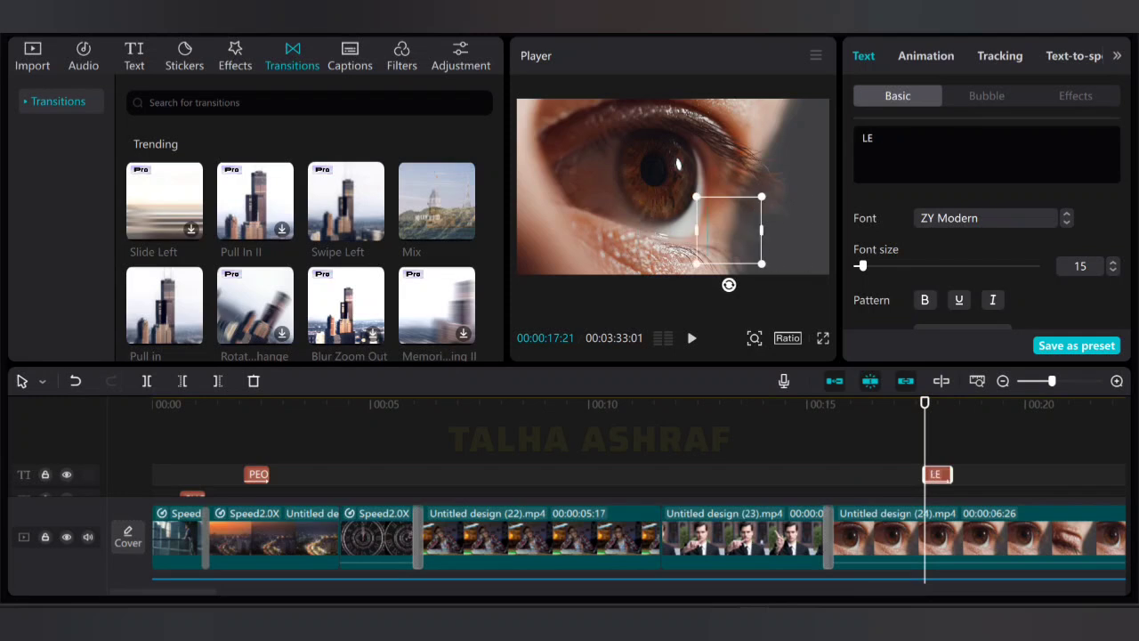
{"action": "type", "text": "350"}
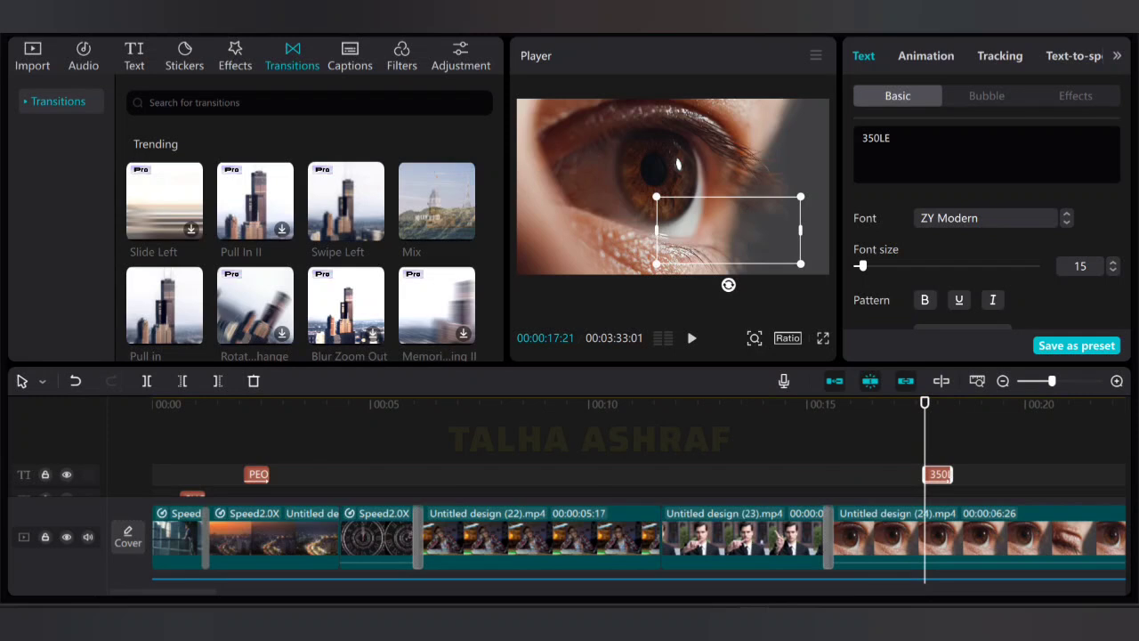
{"action": "left_click_drag", "start_coordinate": [925, 403], "coordinate": [942, 403]}
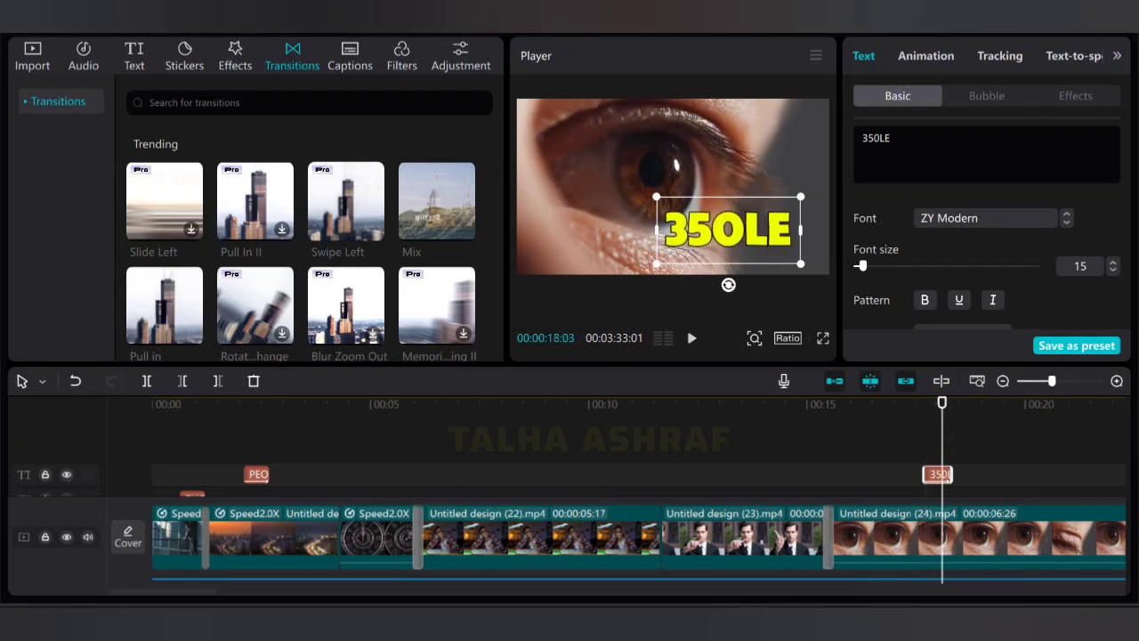
{"action": "key", "text": "ctrl+a"}
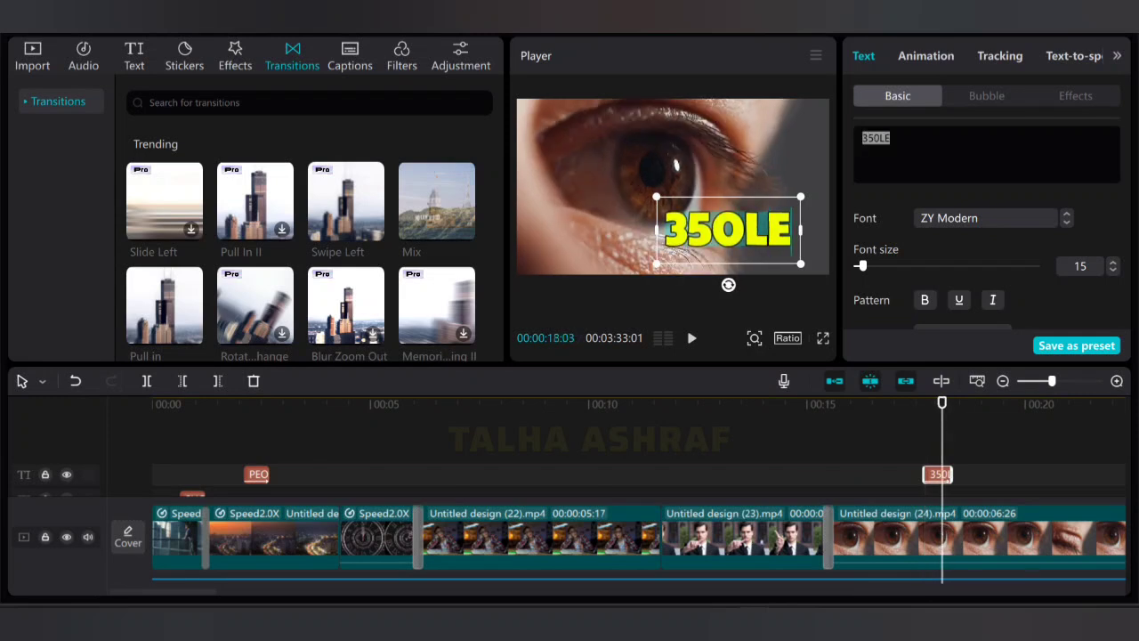
{"action": "type", "text": "35000"}
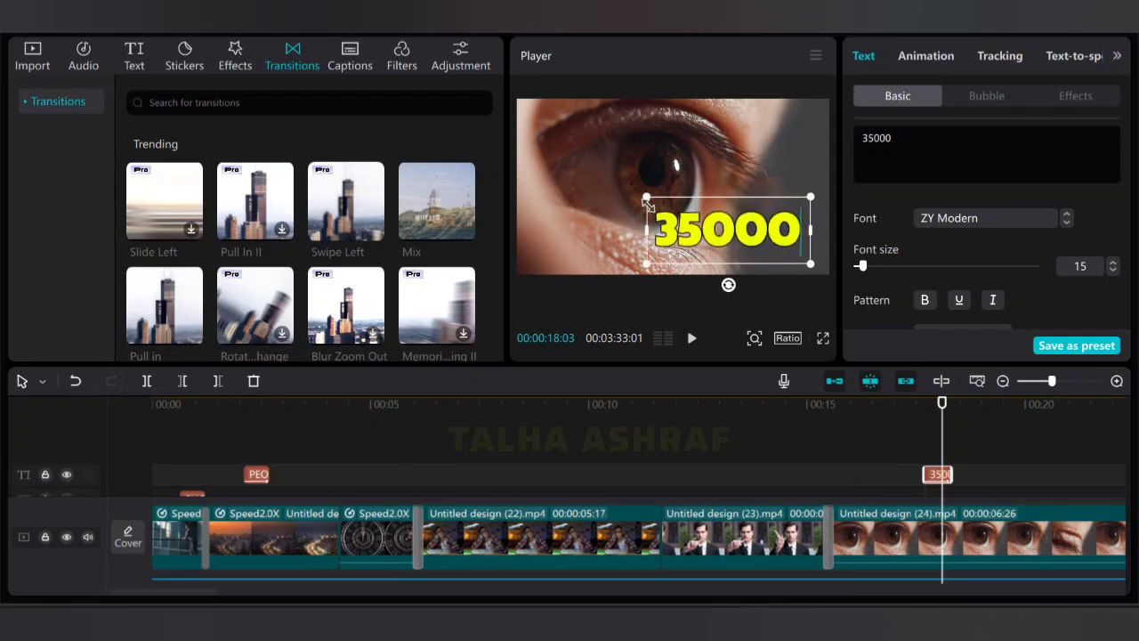
Step: Scale the 35000 title down and place it in the bottom-right corner of the video frame
{"action": "left_click_drag", "start_coordinate": [646, 197], "coordinate": [671, 208]}
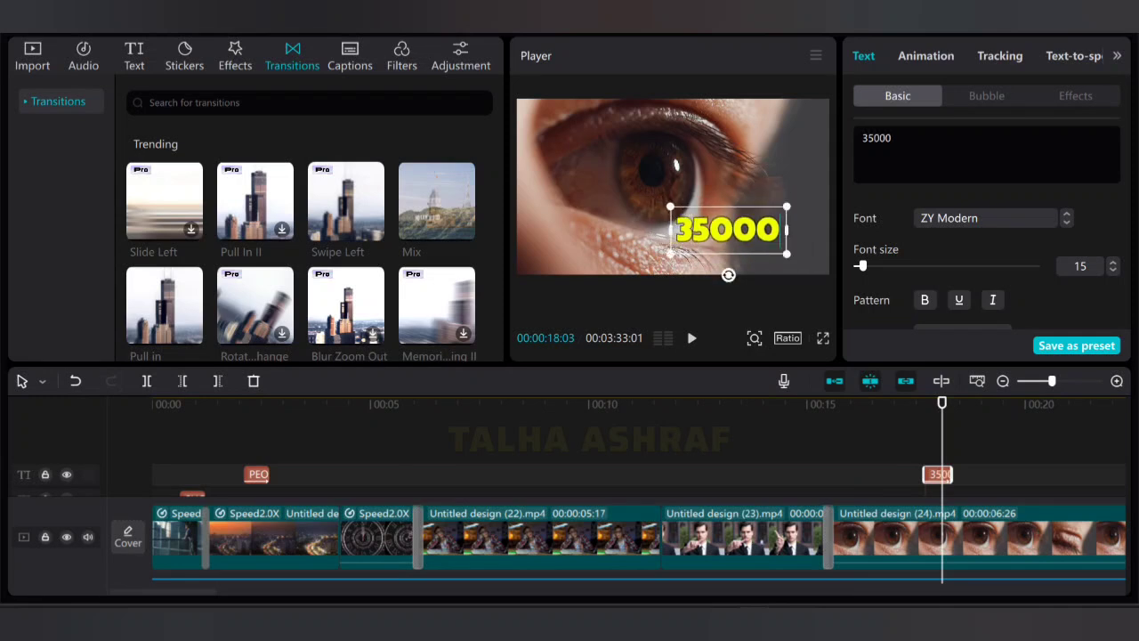
{"action": "left_click_drag", "start_coordinate": [874, 138], "coordinate": [879, 138]}
{"action": "left_click", "coordinate": [769, 178]}
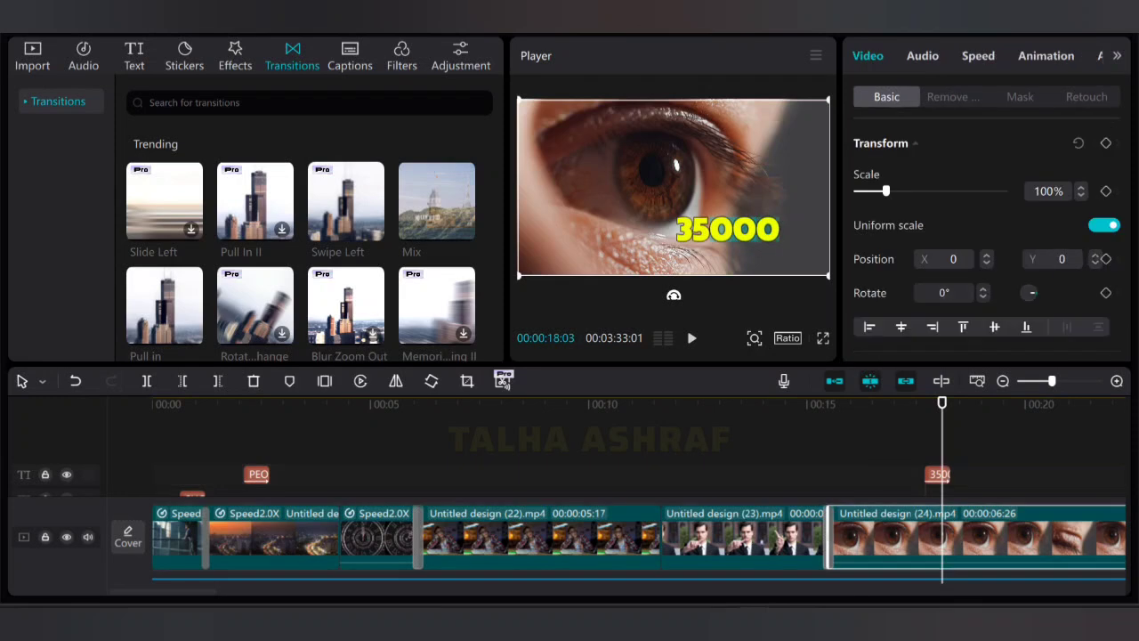
{"action": "mouse_move", "coordinate": [769, 178]}
{"action": "left_mouse_down"}
{"action": "mouse_move", "coordinate": [803, 178]}
{"action": "mouse_move", "coordinate": [769, 178]}
{"action": "left_mouse_up"}
{"action": "left_click", "coordinate": [727, 230]}
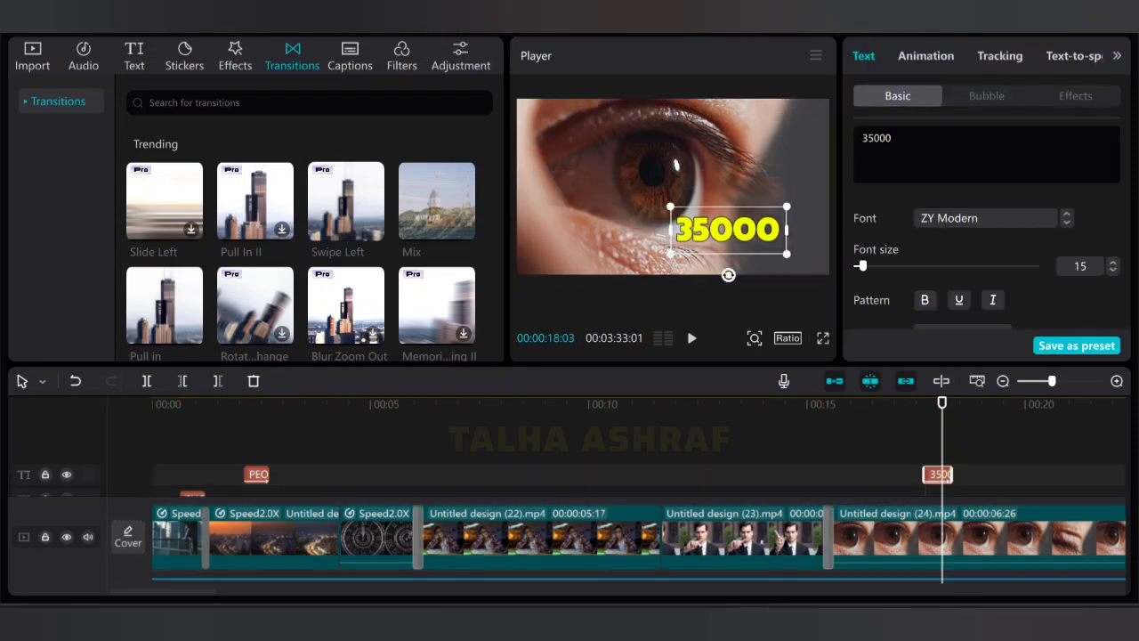
{"action": "left_click_drag", "start_coordinate": [728, 229], "coordinate": [771, 254]}
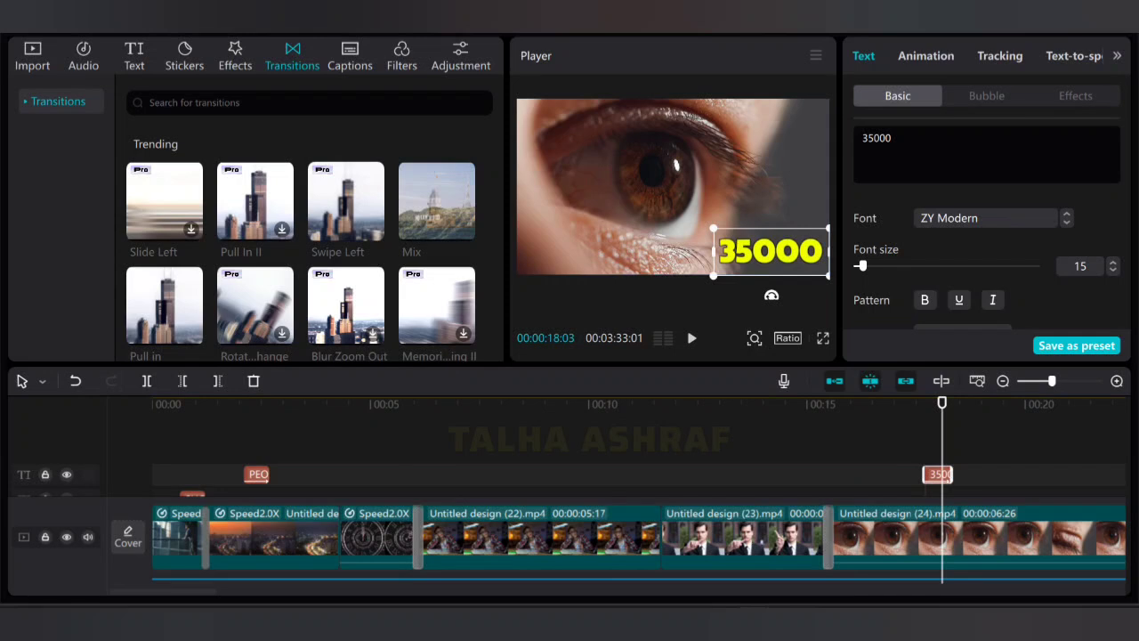
Step: Preview the 35000 title from 00:00:16:20 and move it earlier so it starts at about 00:00:16:01
{"action": "left_click", "coordinate": [926, 55]}
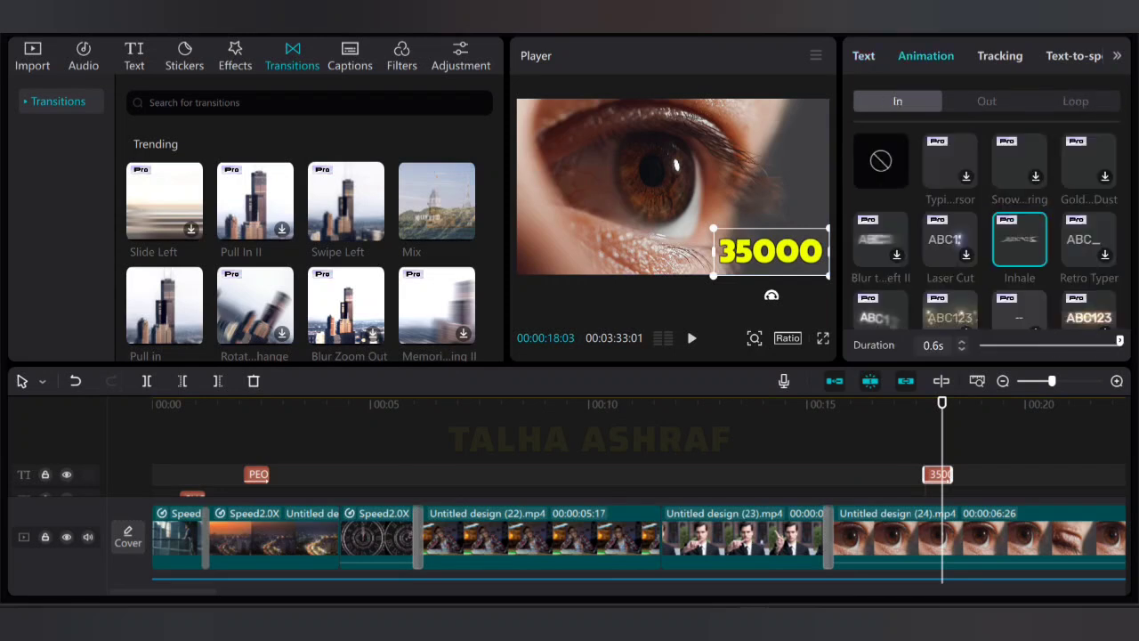
{"action": "left_click", "coordinate": [863, 55]}
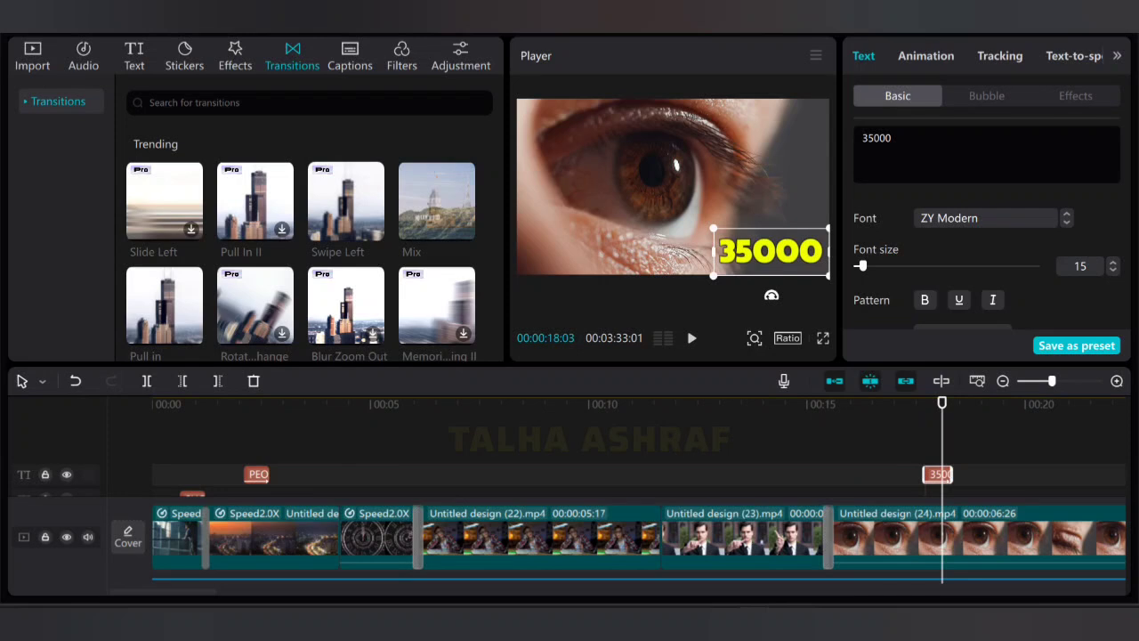
{"action": "left_click_drag", "start_coordinate": [942, 403], "coordinate": [879, 404]}
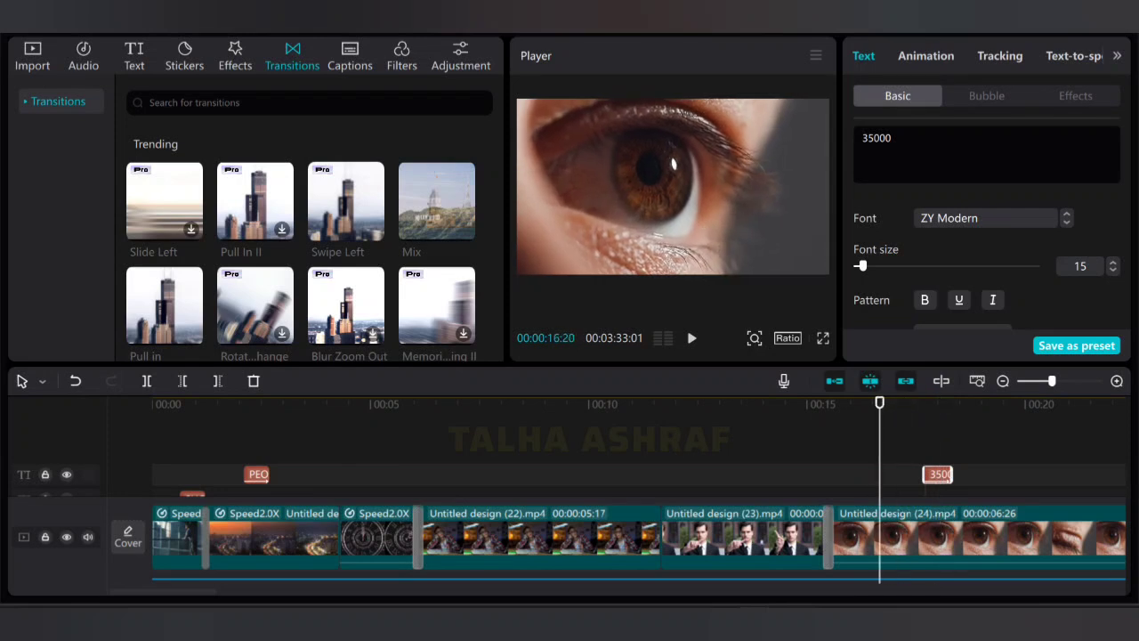
{"action": "key", "text": "space"}
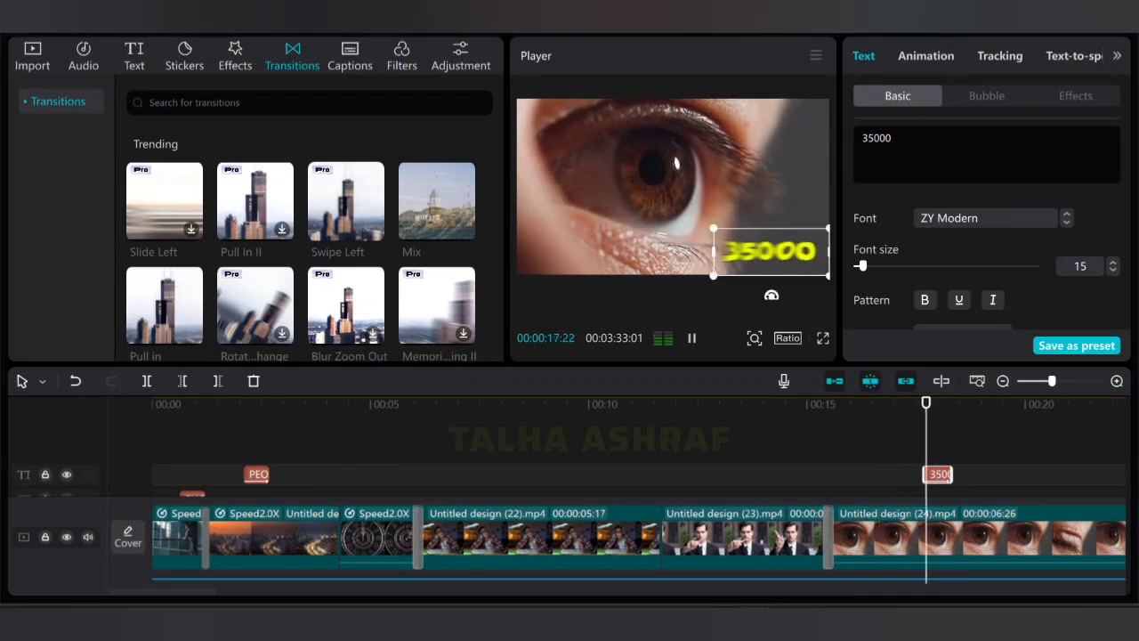
{"action": "key", "text": "space"}
{"action": "key", "text": "Escape"}
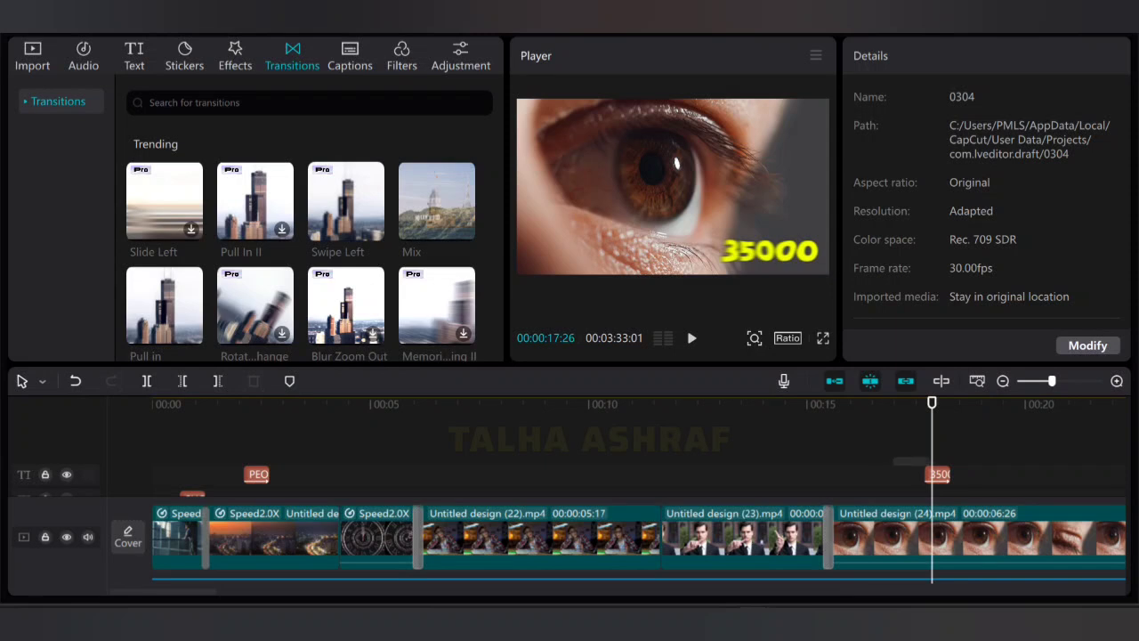
{"action": "left_click", "coordinate": [937, 474]}
{"action": "left_click_drag", "start_coordinate": [937, 474], "coordinate": [866, 474]}
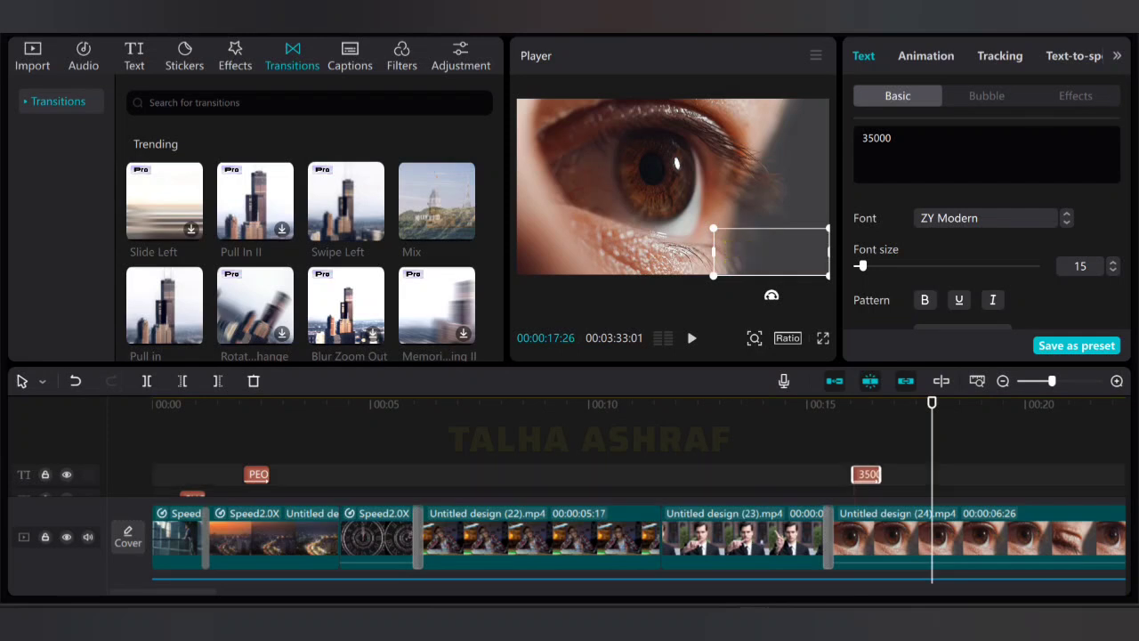
Step: Play the eye clip from 00:00:15:15 and extend the end of the 35000 title to about 00:00:19:14
{"action": "left_click_drag", "start_coordinate": [932, 403], "coordinate": [829, 403]}
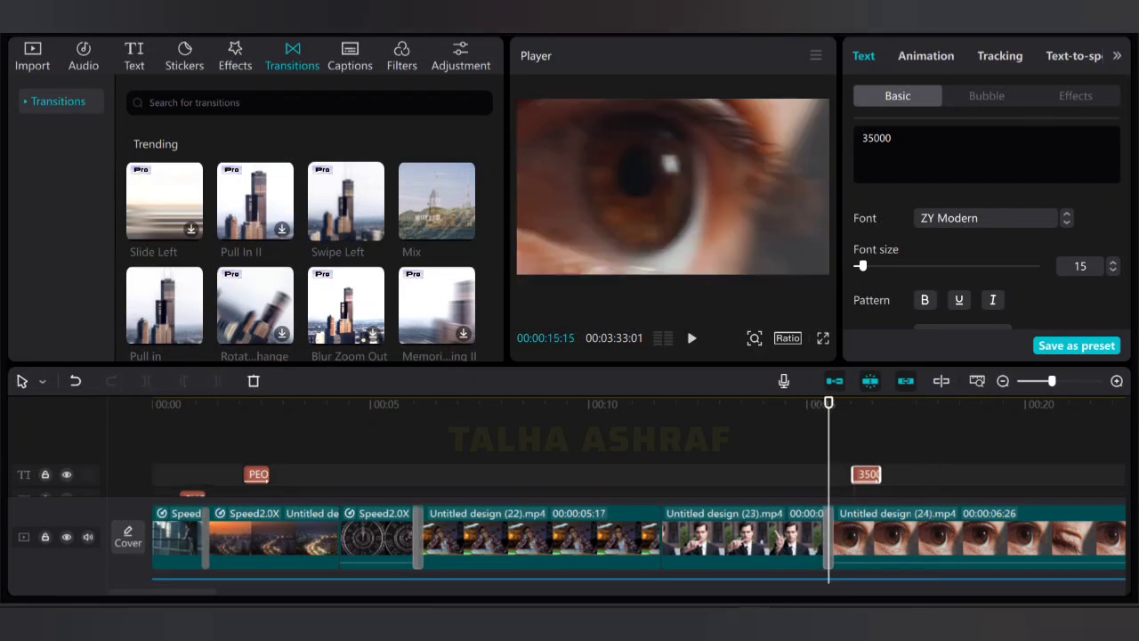
{"action": "key", "text": "space"}
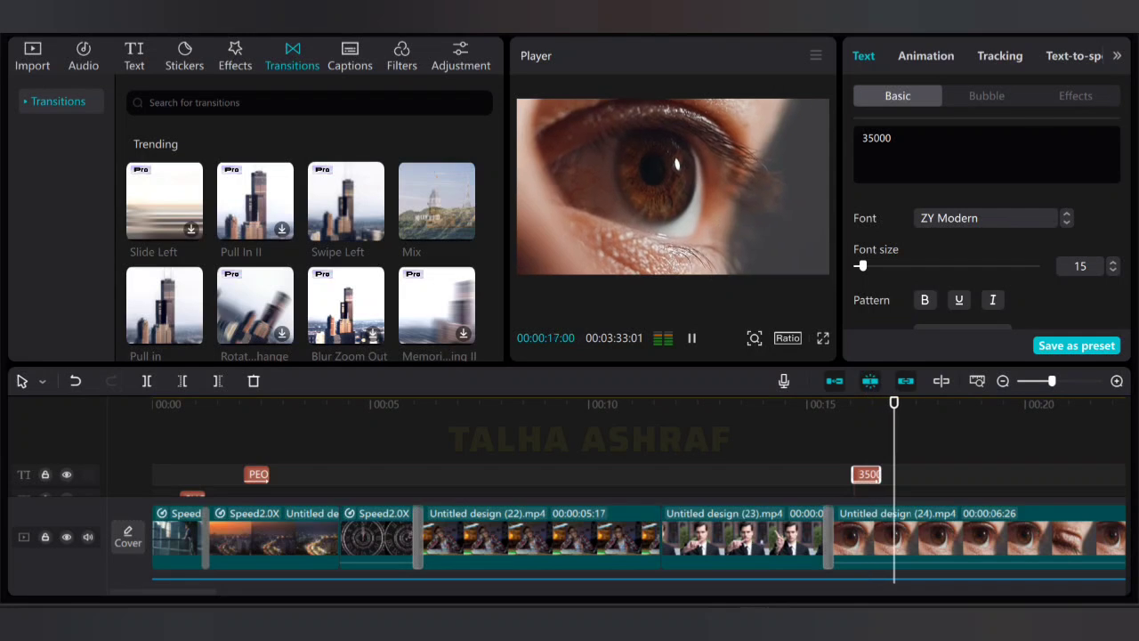
{"action": "key", "text": "space"}
{"action": "left_click_drag", "start_coordinate": [880, 474], "coordinate": [926, 474]}
{"action": "left_click_drag", "start_coordinate": [898, 402], "coordinate": [835, 403]}
{"action": "key", "text": "space"}
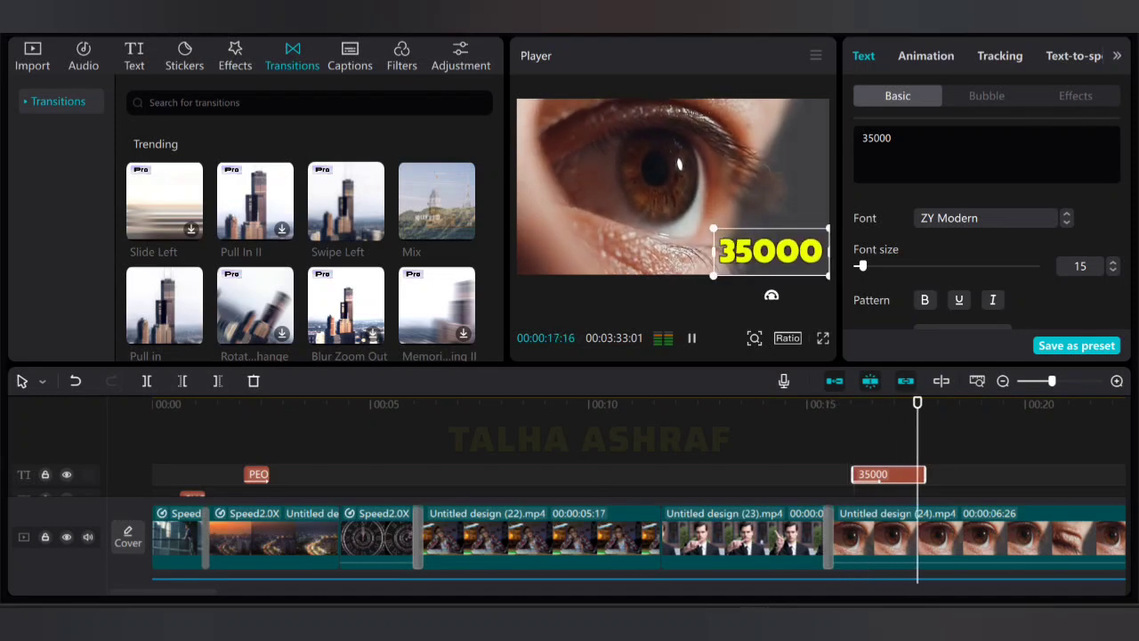
{"action": "key", "text": "space"}
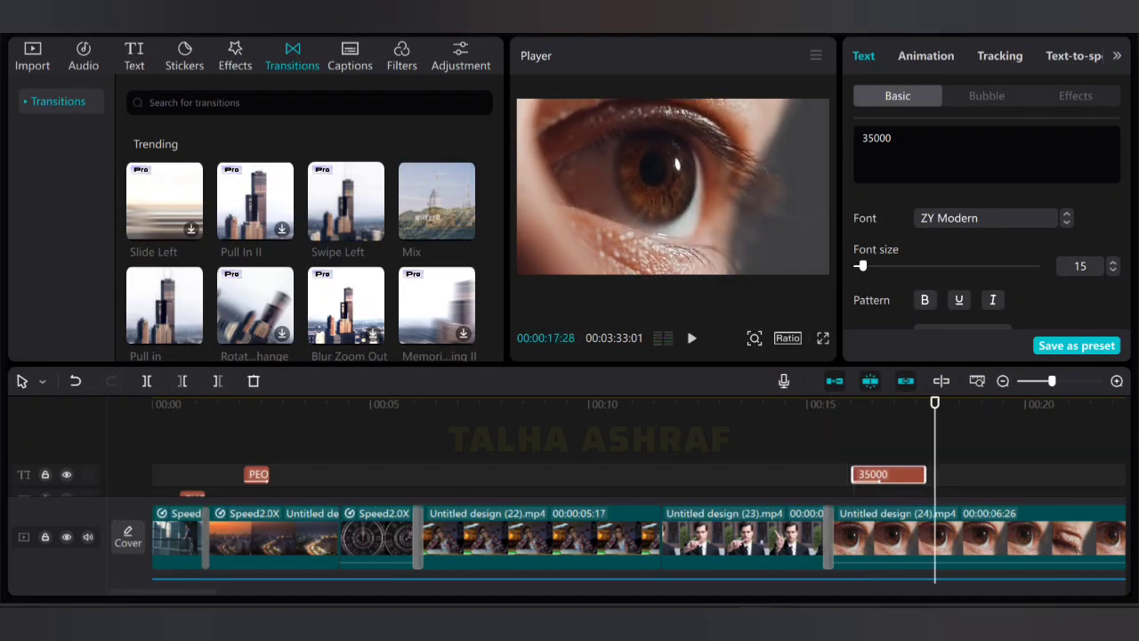
{"action": "left_click_drag", "start_coordinate": [926, 474], "coordinate": [1002, 474]}
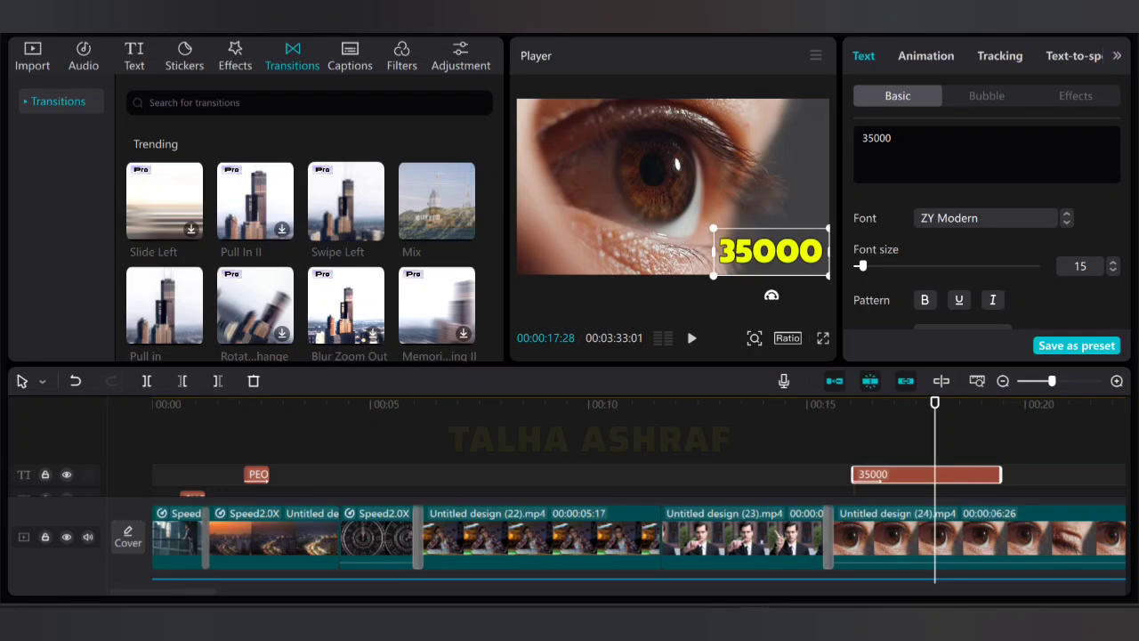
Step: Add the Wave loop animation to the 35000 title and set its speed to 0.1 s
{"action": "left_click", "coordinate": [926, 55]}
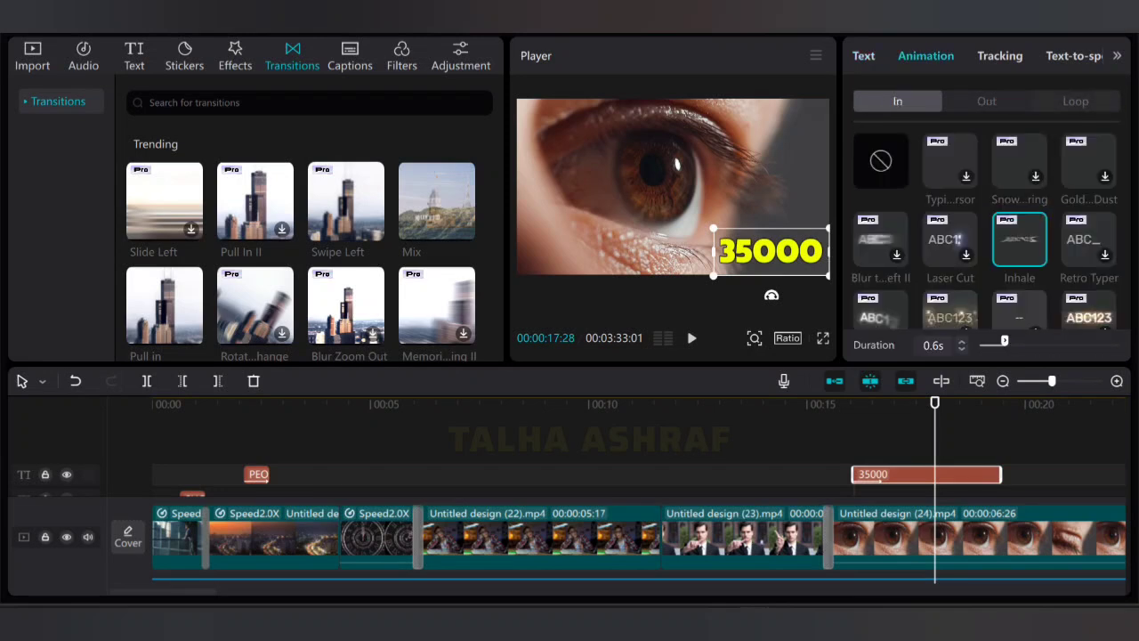
{"action": "left_click", "coordinate": [1075, 101]}
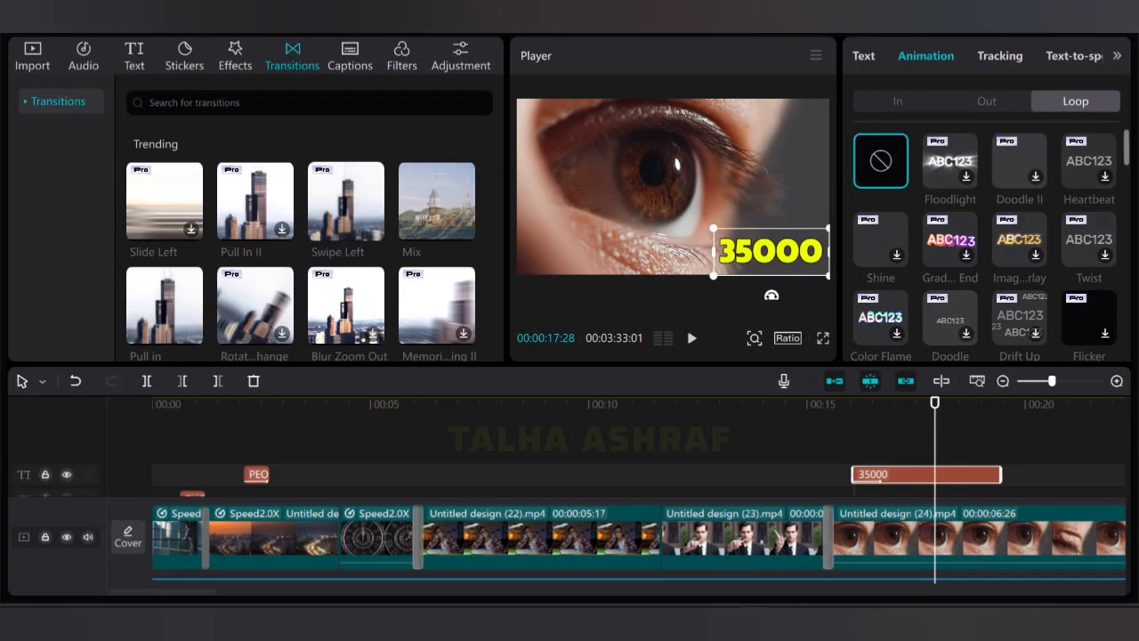
{"action": "scroll", "coordinate": [986, 240], "scroll_direction": "down", "scroll_amount": 5}
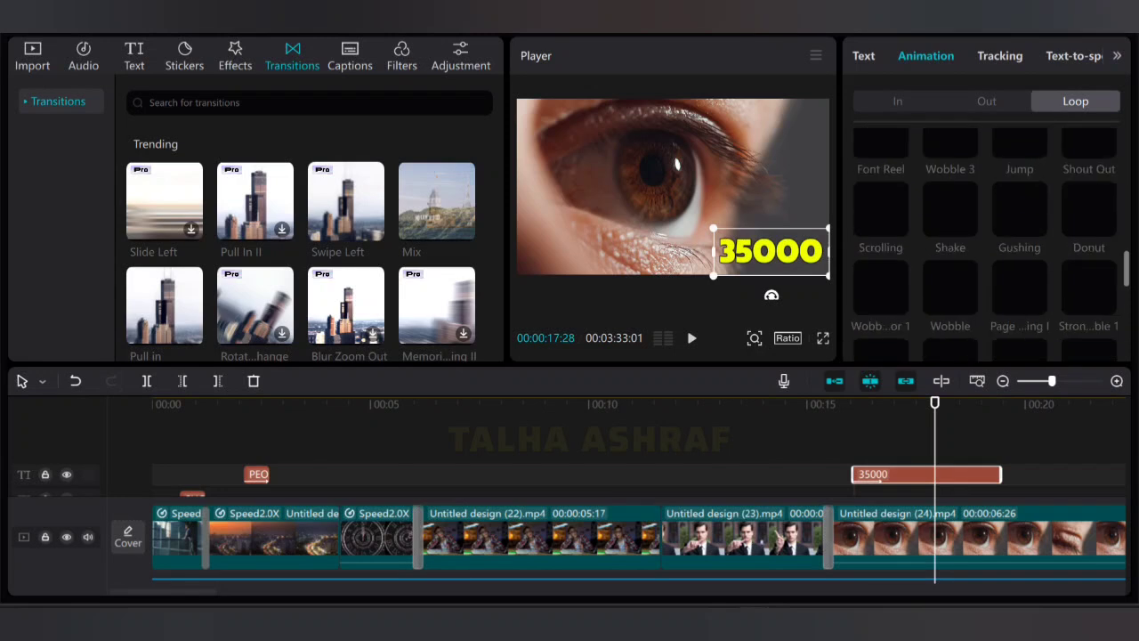
{"action": "scroll", "coordinate": [986, 240], "scroll_direction": "up", "scroll_amount": 2}
{"action": "scroll", "coordinate": [986, 240], "scroll_direction": "up", "scroll_amount": 1}
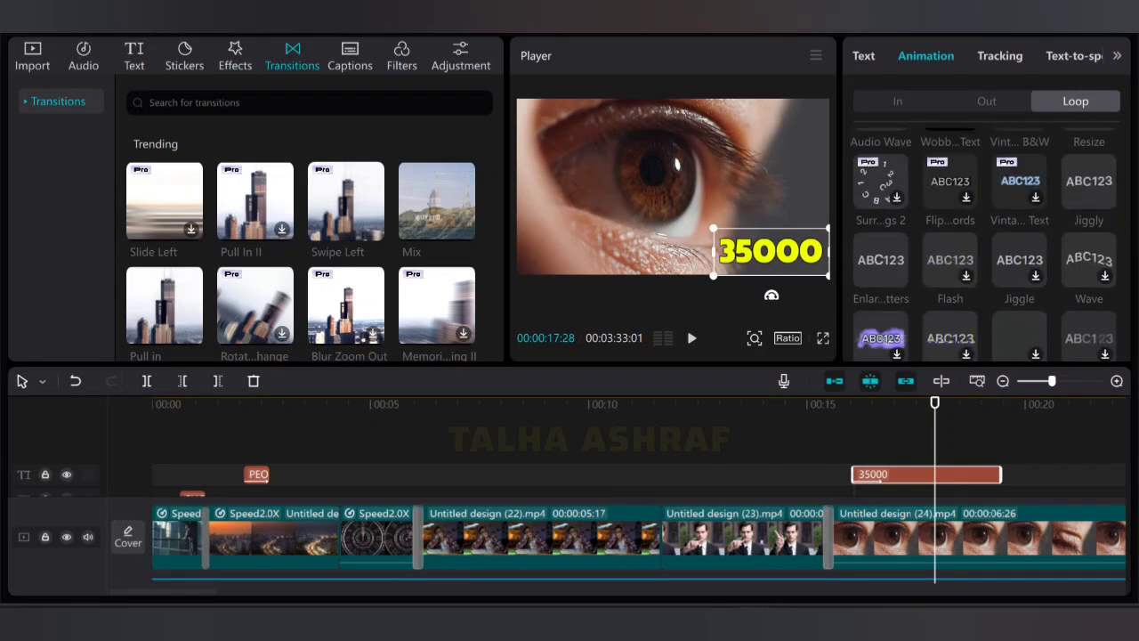
{"action": "left_click", "coordinate": [1089, 259]}
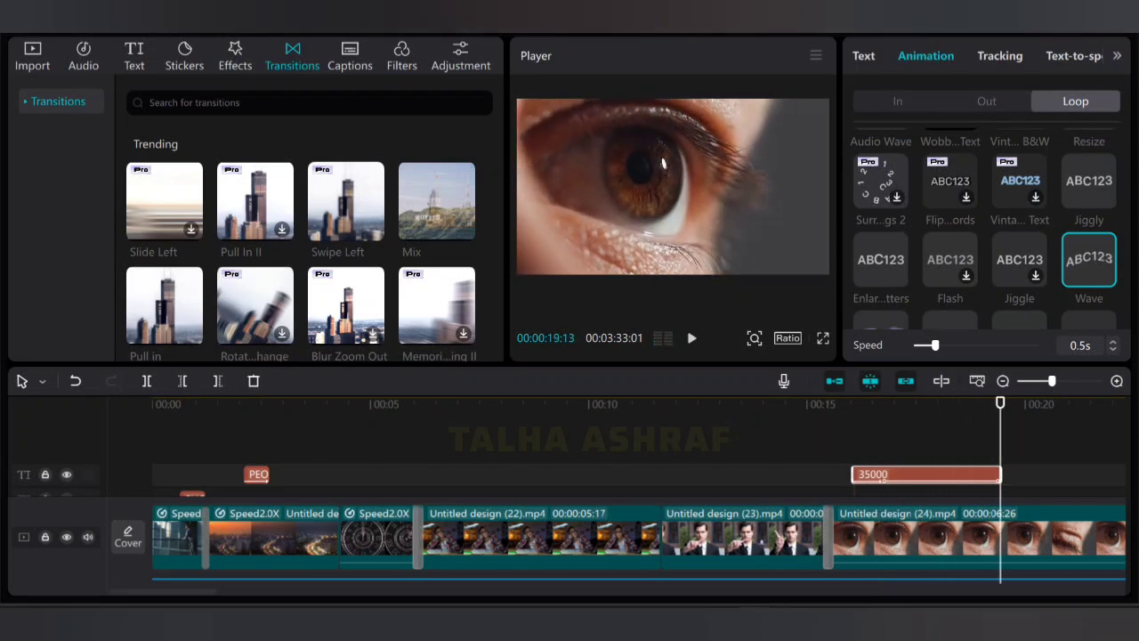
{"action": "scroll", "coordinate": [616, 494], "scroll_direction": "down", "scroll_amount": 5}
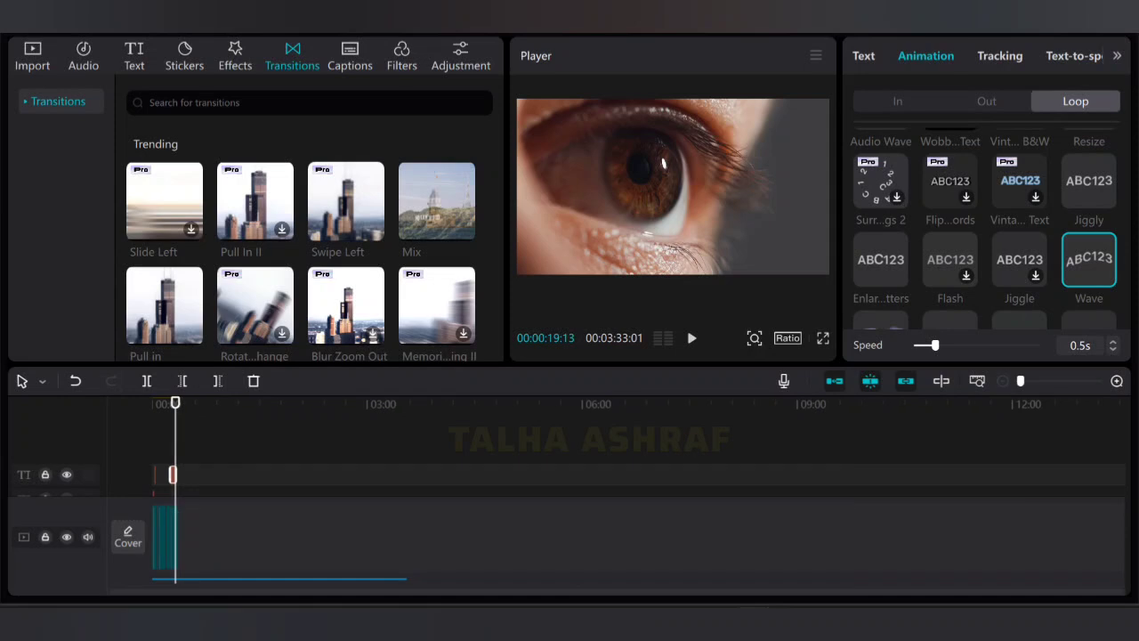
{"action": "scroll", "coordinate": [616, 494], "scroll_direction": "up", "scroll_amount": 3}
{"action": "scroll", "coordinate": [615, 493], "scroll_direction": "up", "scroll_amount": 2}
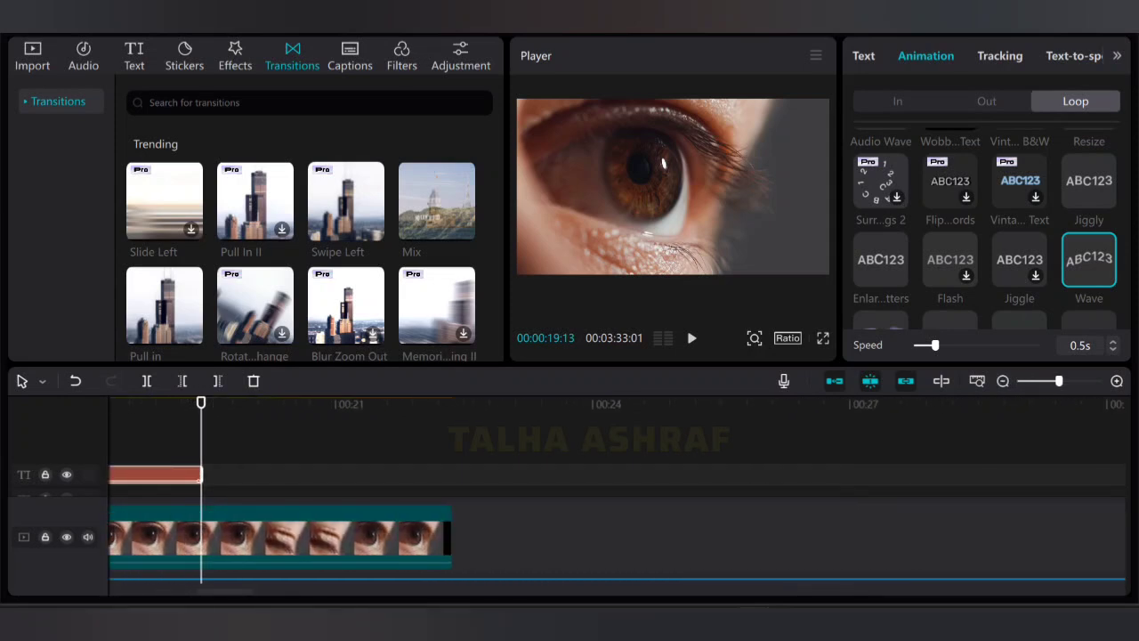
{"action": "left_click", "coordinate": [872, 623]}
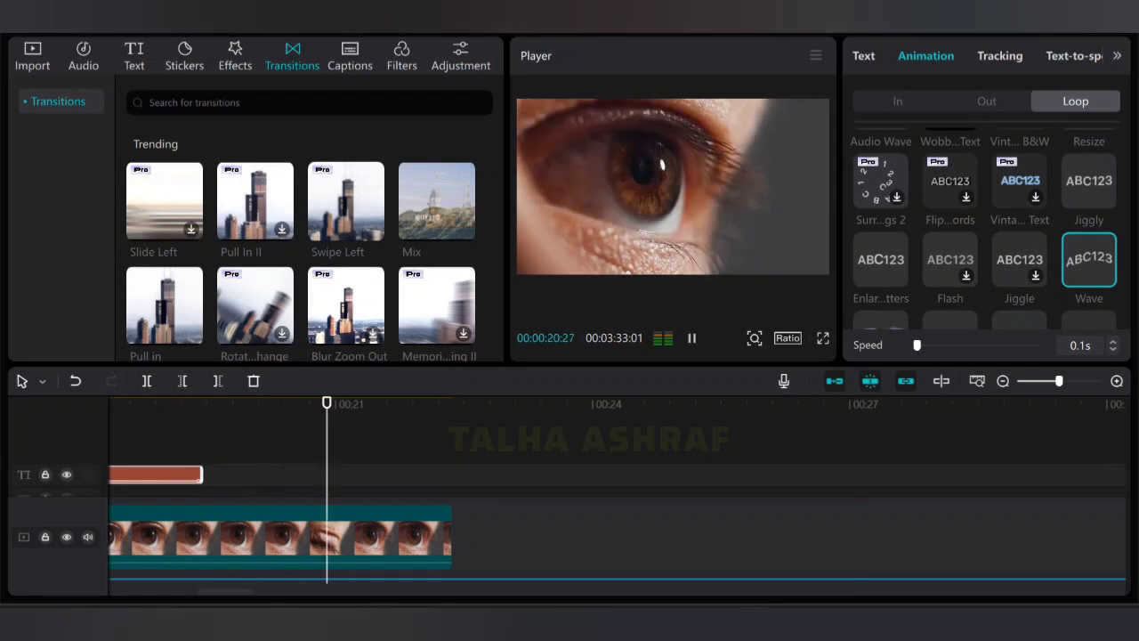
Step: Stop playback in the eye clip and return to 00:00:16:07, near the start of the 35000 title
{"action": "key", "text": "space"}
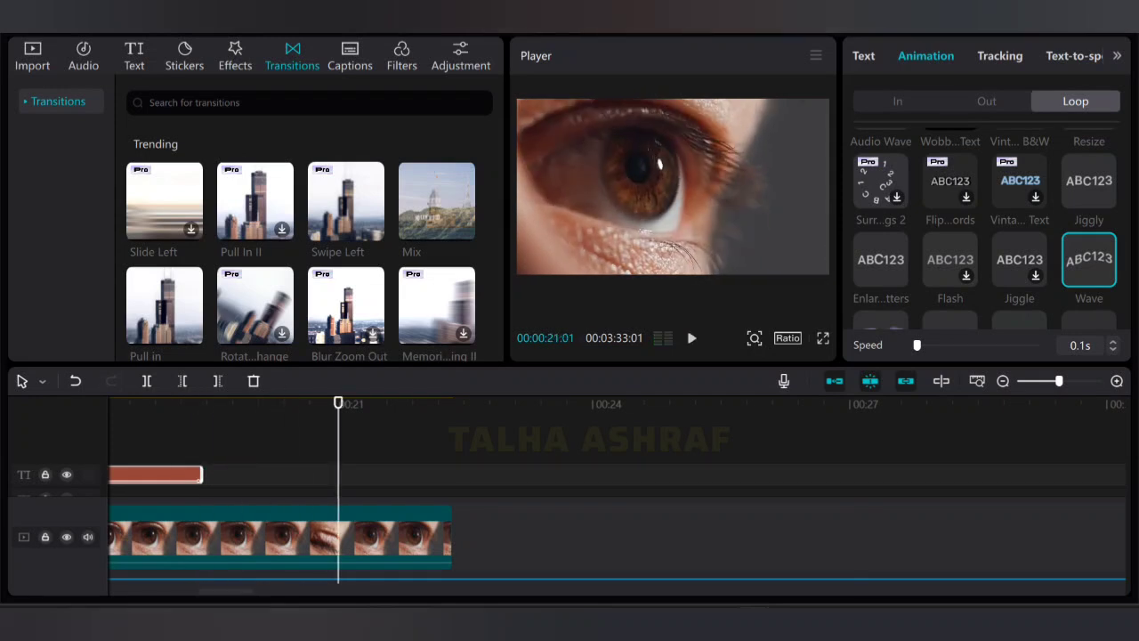
{"action": "left_click_drag", "start_coordinate": [226, 591], "coordinate": [193, 591]}
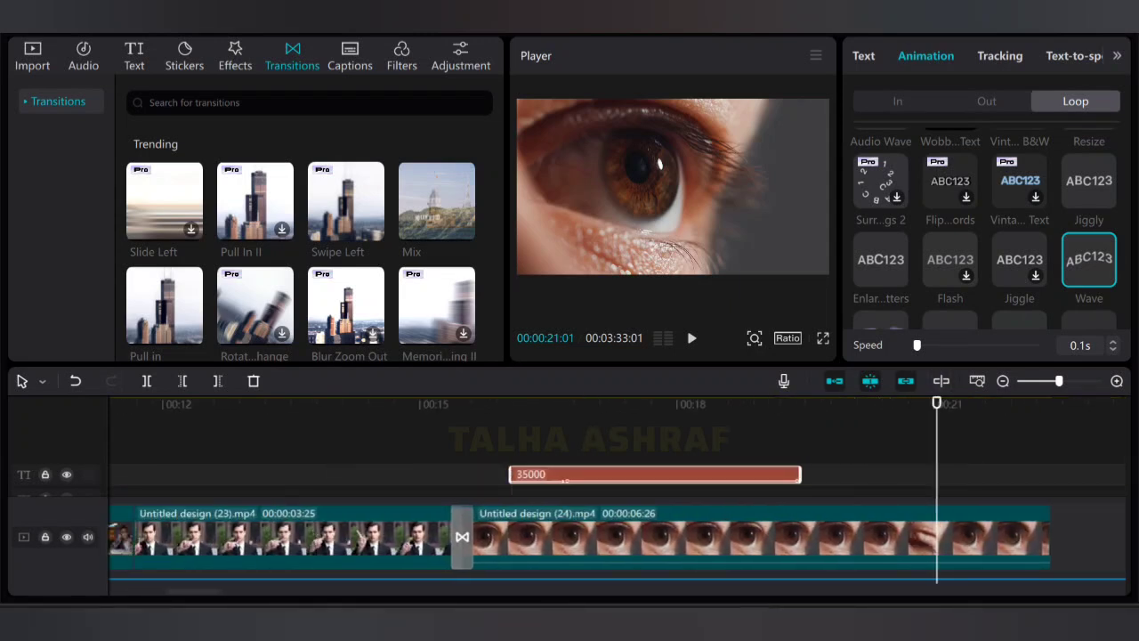
{"action": "left_click_drag", "start_coordinate": [936, 402], "coordinate": [525, 402]}
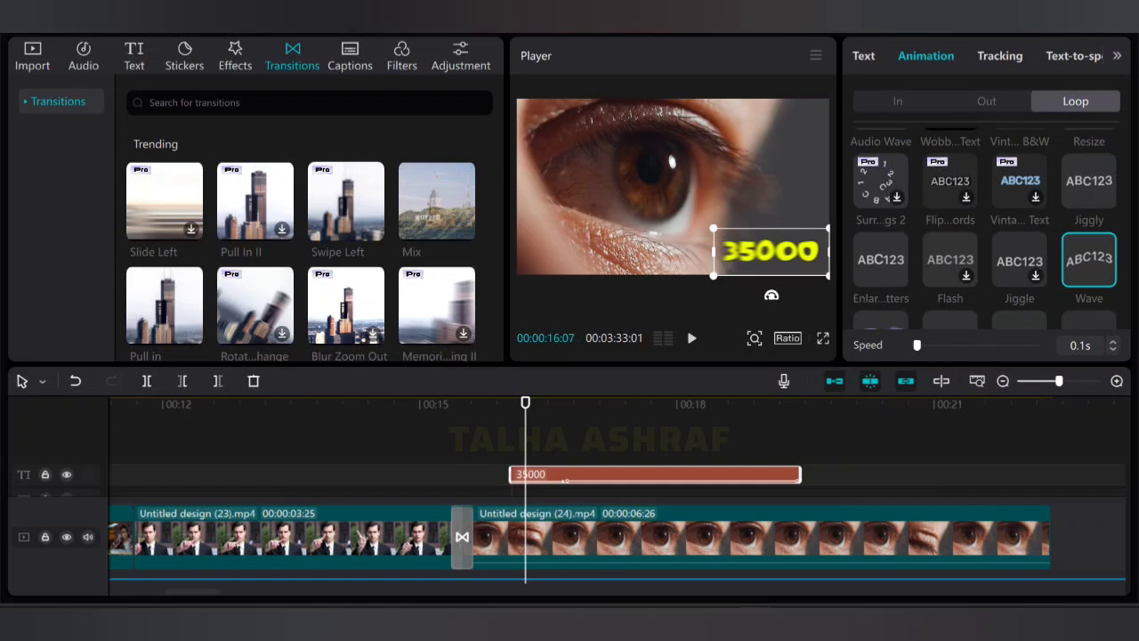
Step: Change the 35000 title's loop animation to Jiggle, set its speed to 1.9 s and play it back
{"action": "left_click", "coordinate": [1019, 260]}
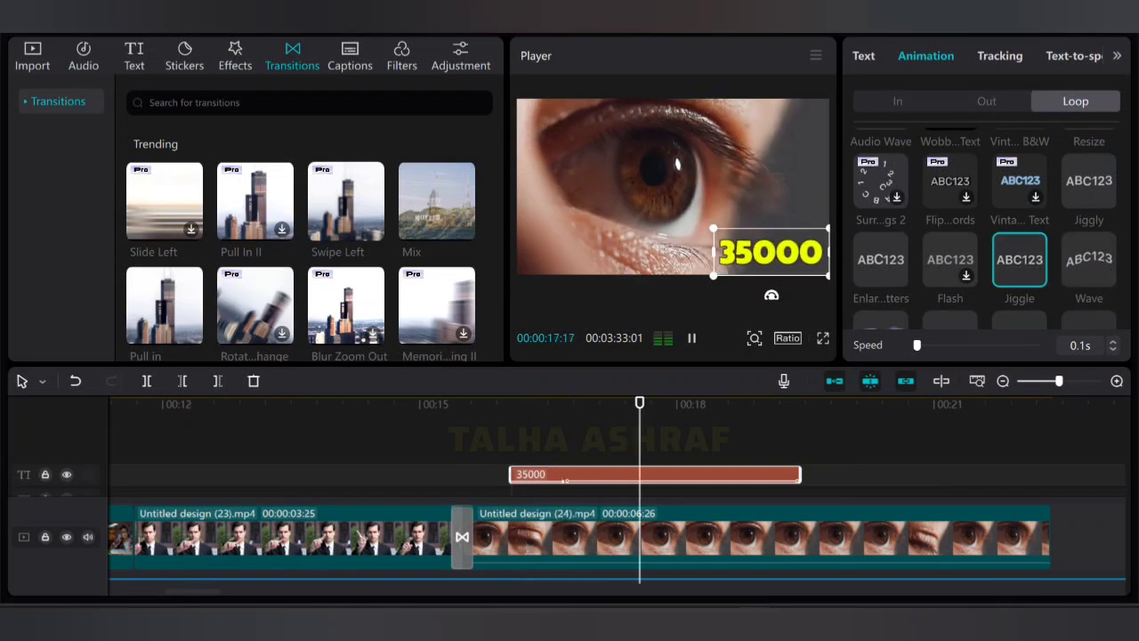
{"action": "key", "text": "space"}
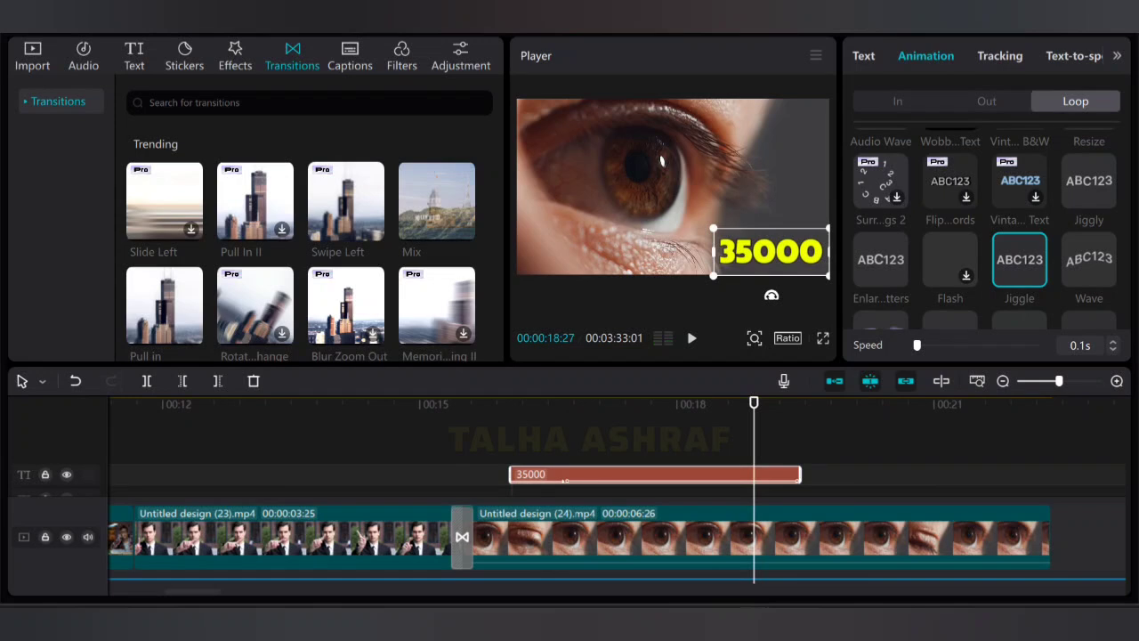
{"action": "left_click_drag", "start_coordinate": [916, 346], "coordinate": [996, 345]}
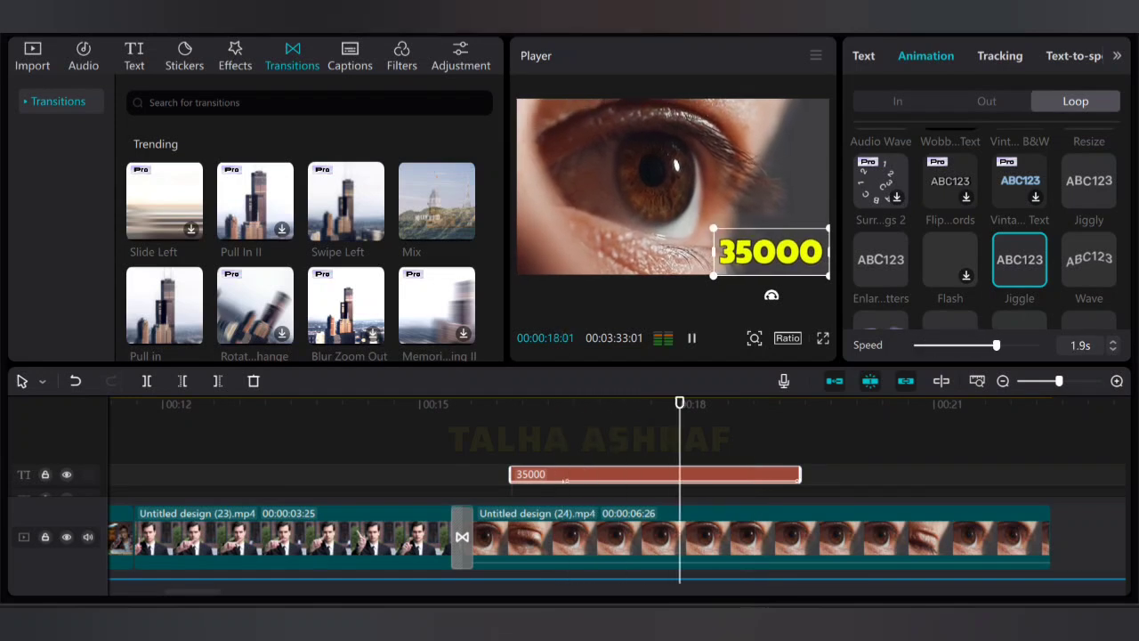
{"action": "key", "text": "space"}
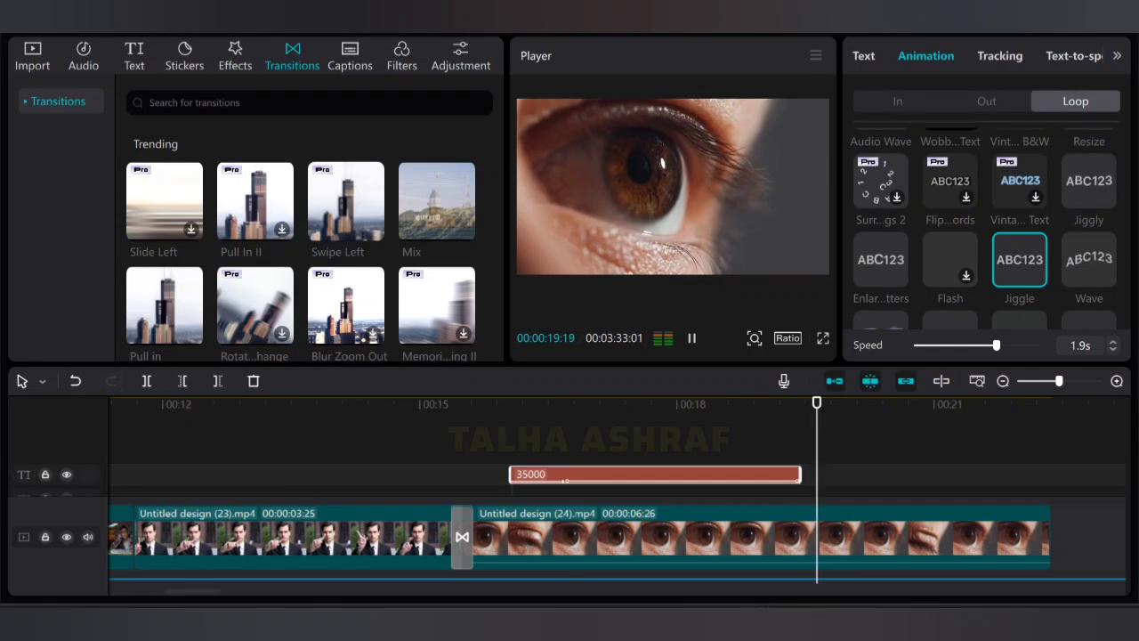
{"action": "key", "text": "space"}
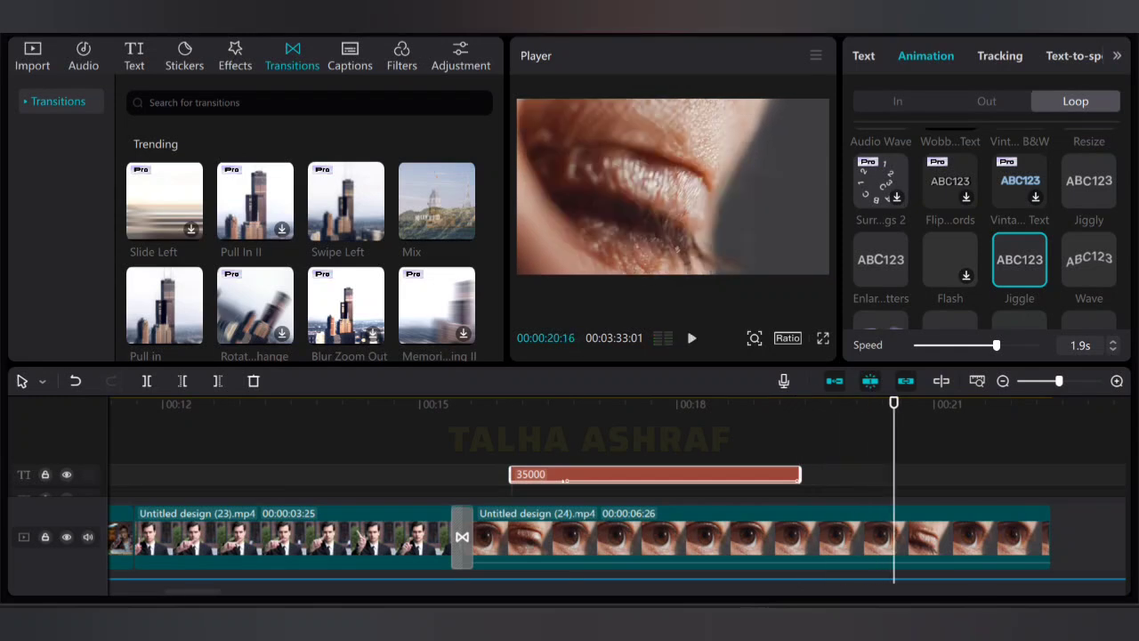
Step: Replay the eye clip around the 35000 title to check the Jiggle animation, returning to 00:00:17:18
{"action": "left_click_drag", "start_coordinate": [893, 404], "coordinate": [668, 403]}
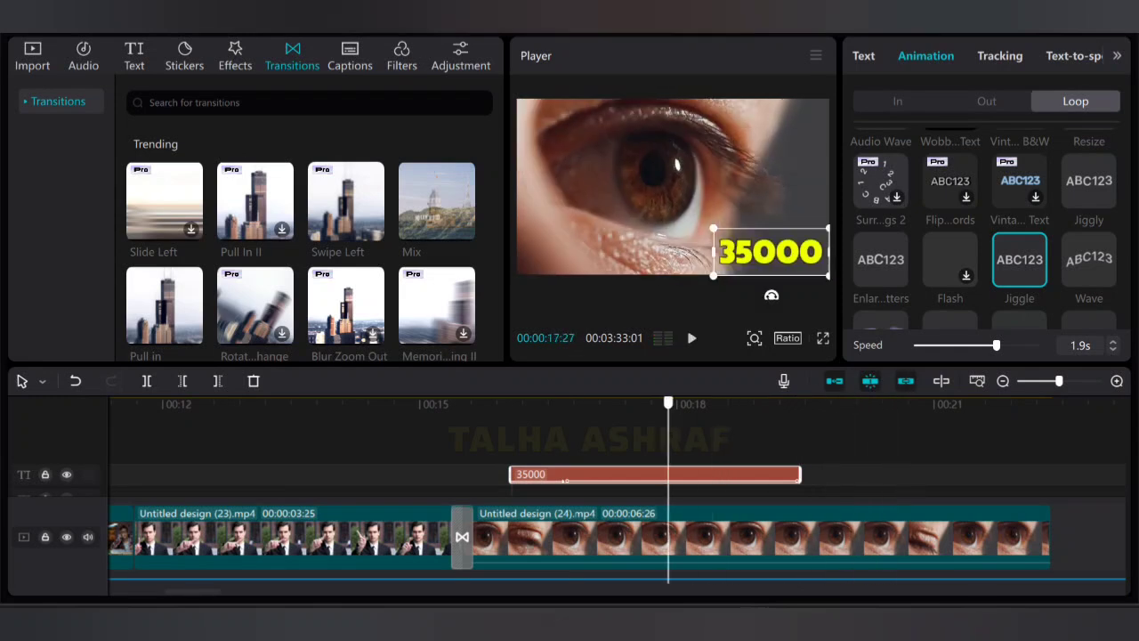
{"action": "key", "text": "space"}
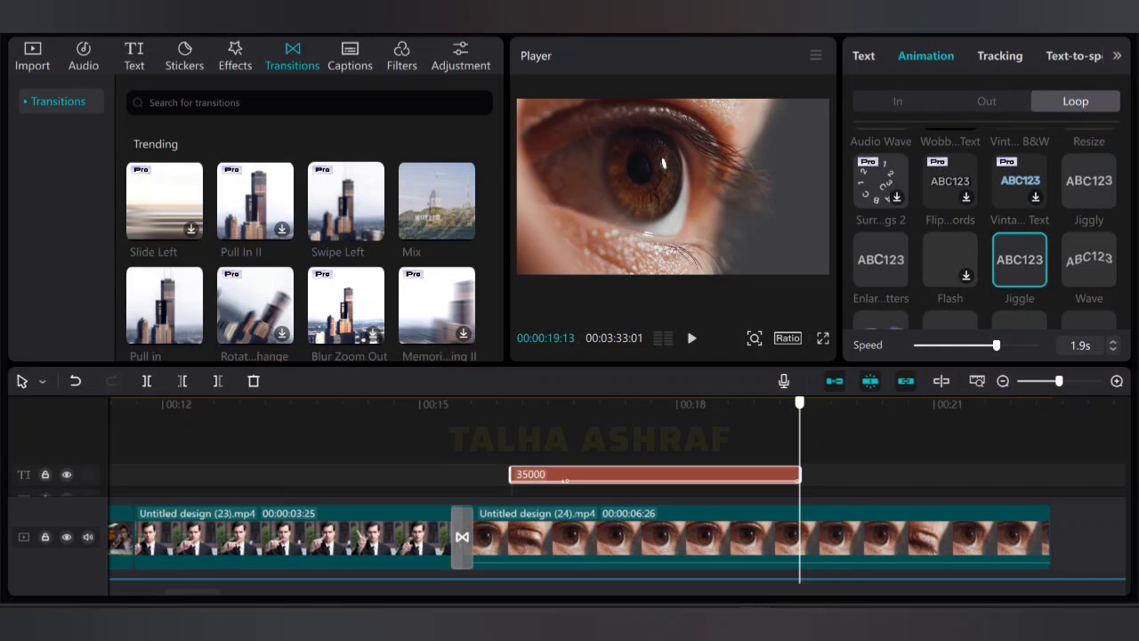
{"action": "left_click_drag", "start_coordinate": [799, 403], "coordinate": [659, 403]}
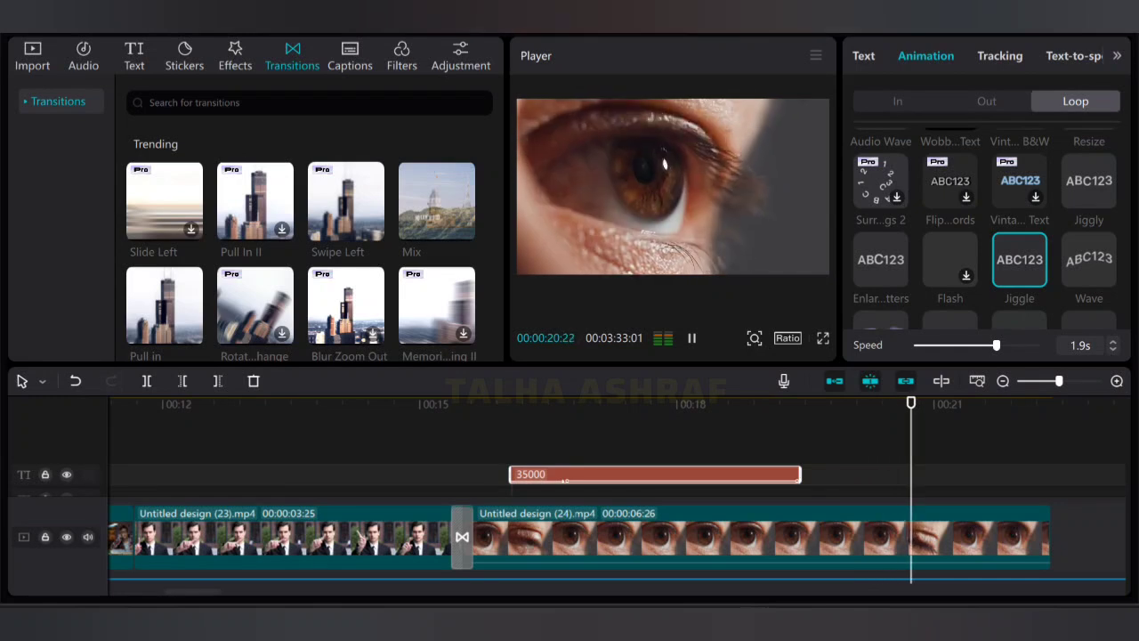
{"action": "key", "text": "space"}
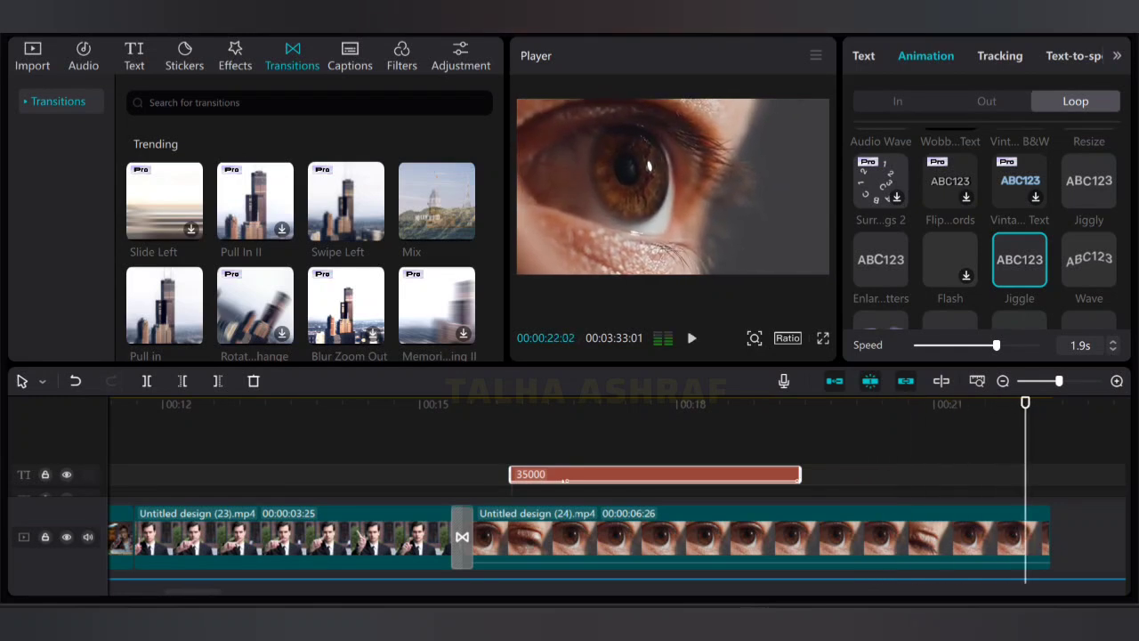
{"action": "left_click_drag", "start_coordinate": [1025, 403], "coordinate": [642, 403]}
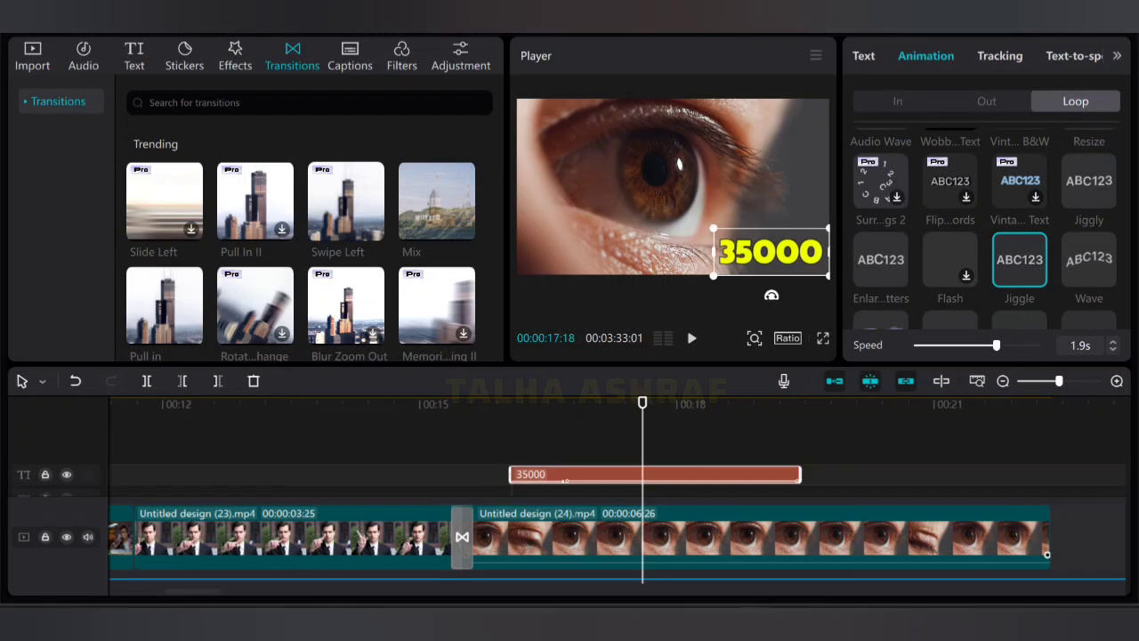
Step: Trim the end of the eye clip to a duration of 00:00:03:28, level with the end of the 35000 title
{"action": "left_click_drag", "start_coordinate": [1048, 555], "coordinate": [801, 552]}
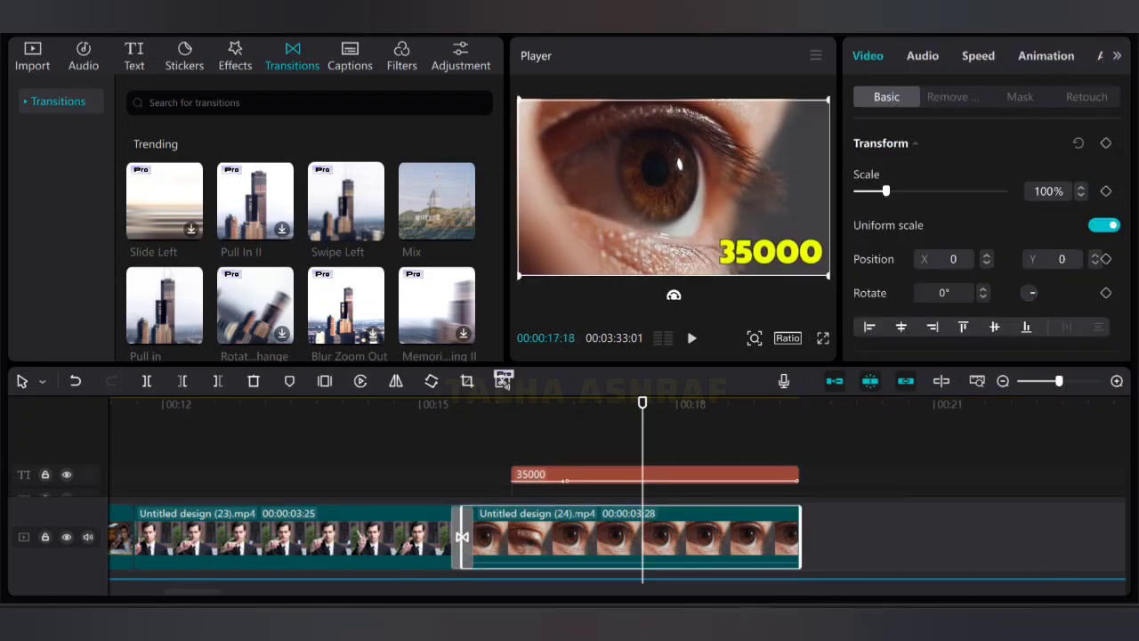
{"action": "left_click_drag", "start_coordinate": [642, 403], "coordinate": [799, 403]}
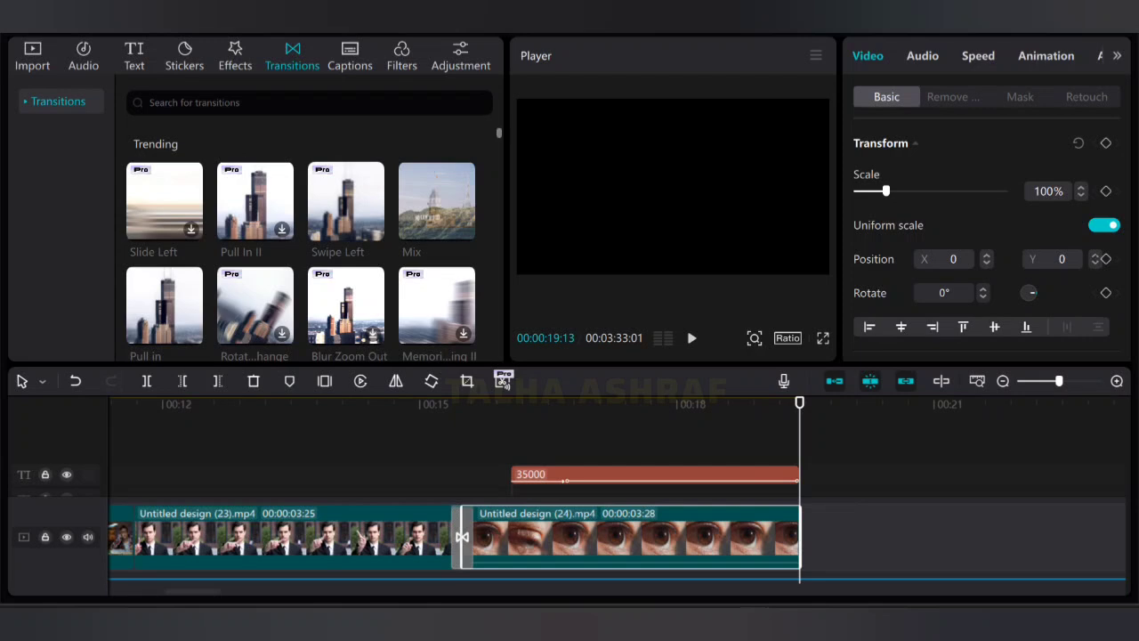
{"action": "scroll", "coordinate": [311, 241], "scroll_direction": "down", "scroll_amount": 3}
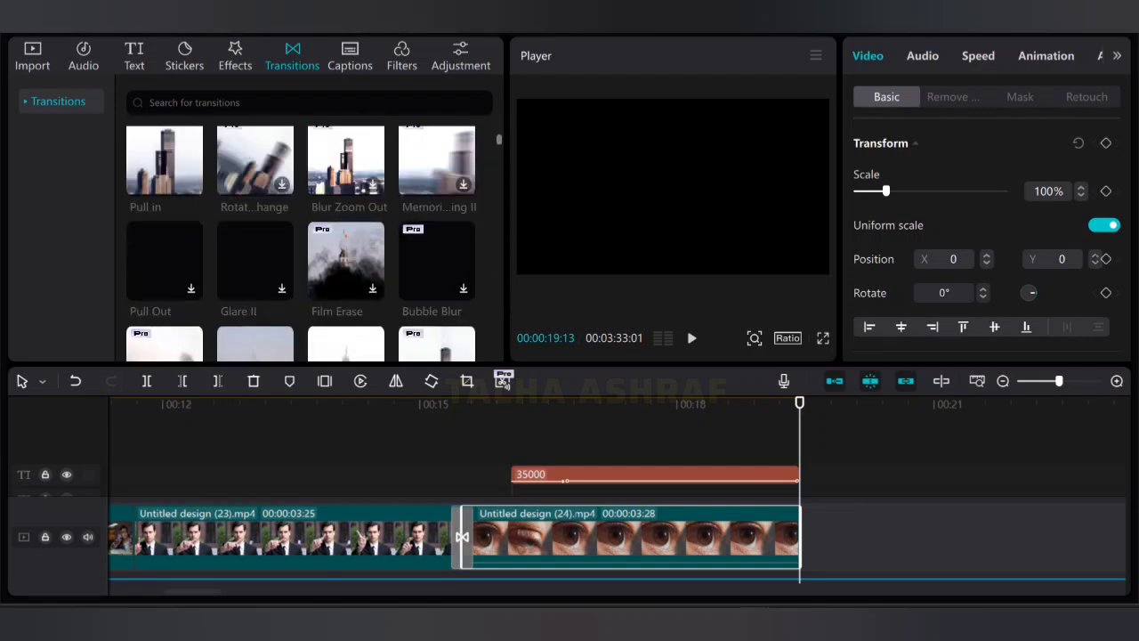
{"action": "scroll", "coordinate": [301, 240], "scroll_direction": "up", "scroll_amount": 3}
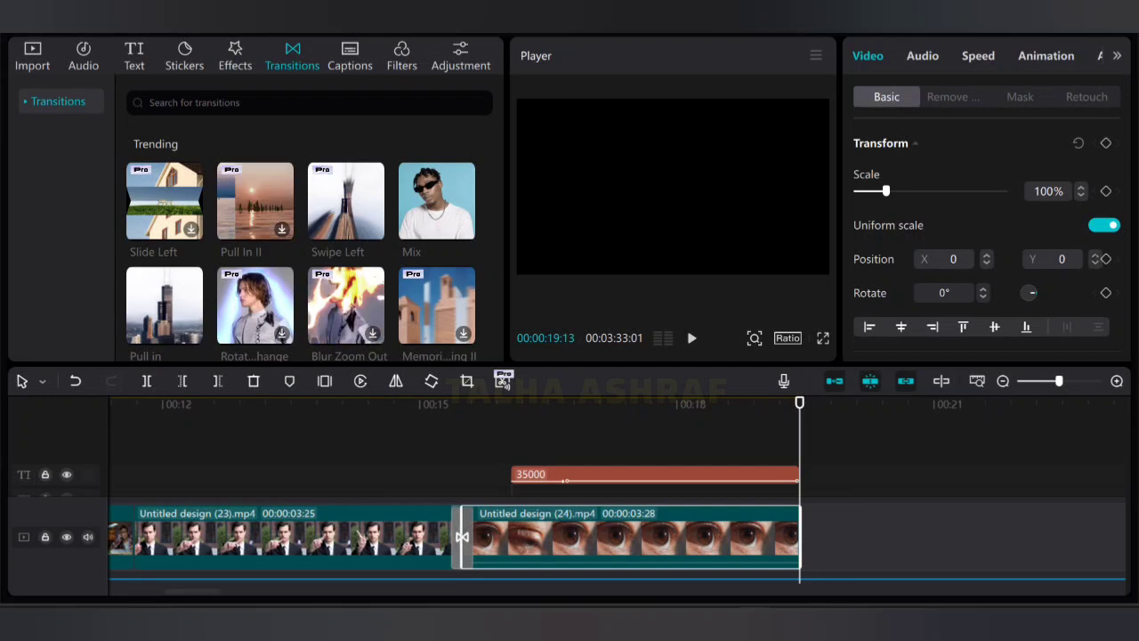
{"action": "left_click", "coordinate": [683, 405]}
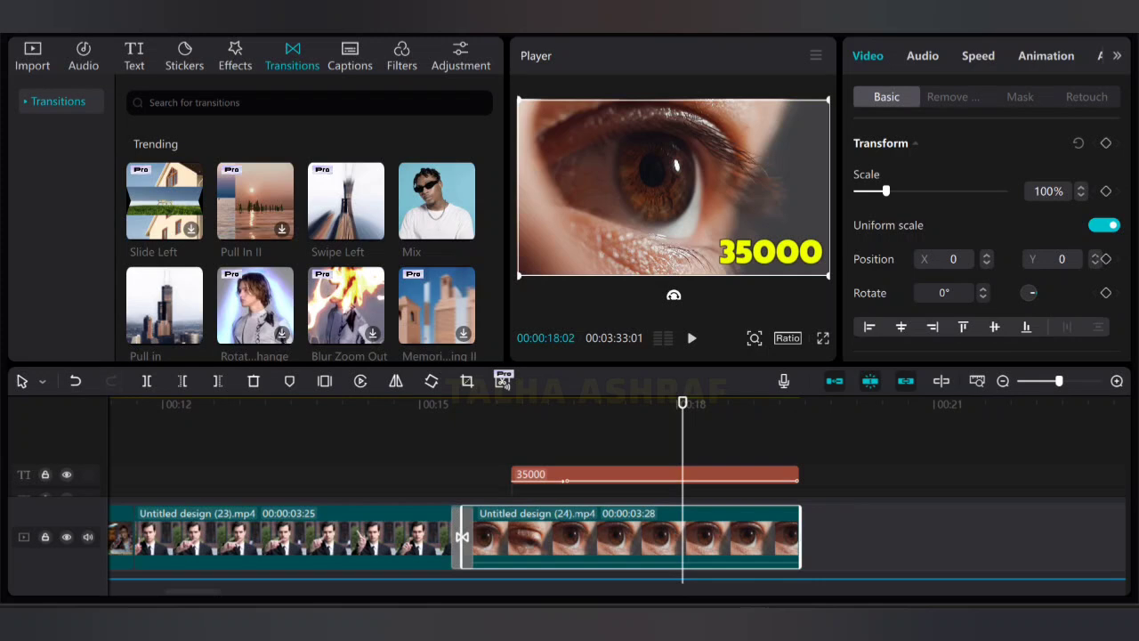
{"action": "left_click_drag", "start_coordinate": [683, 403], "coordinate": [622, 404]}
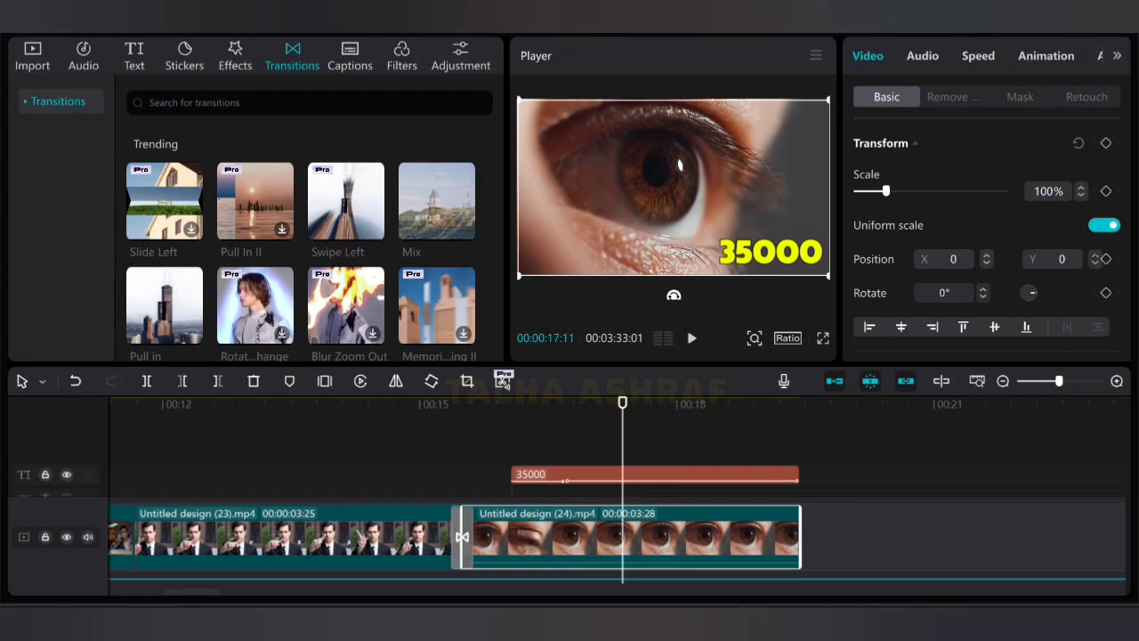
{"action": "scroll", "coordinate": [311, 232], "scroll_direction": "down", "scroll_amount": 5}
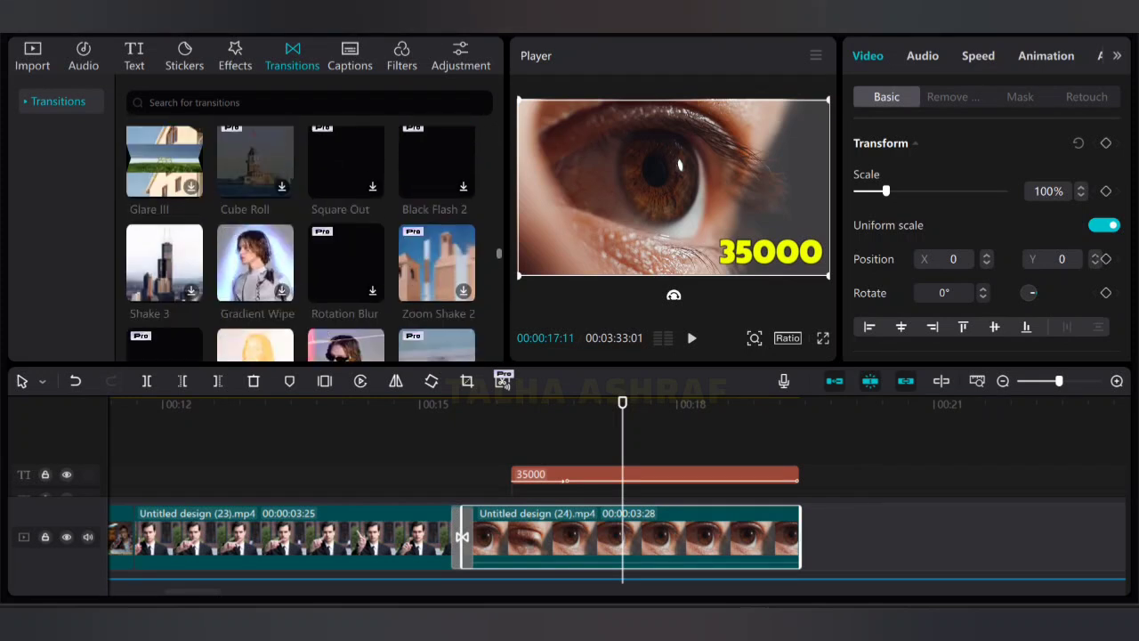
{"action": "scroll", "coordinate": [312, 240], "scroll_direction": "down", "scroll_amount": 2}
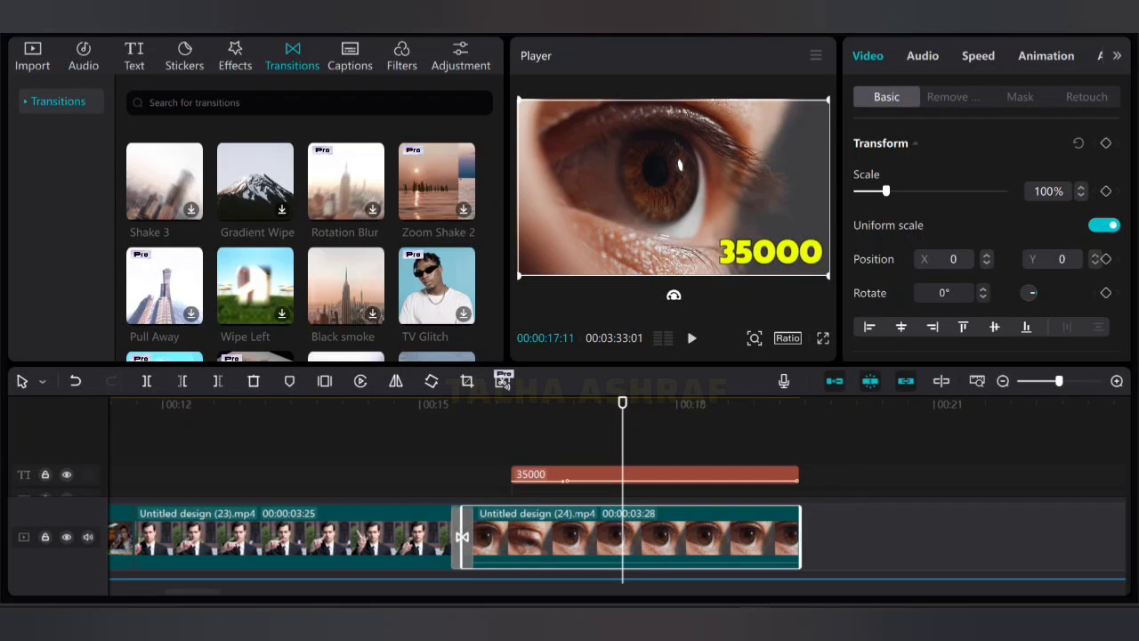
Step: Preview daily-tasks.png from the imported media and undo the eye clip's end trim
{"action": "left_click", "coordinate": [32, 55]}
{"action": "scroll", "coordinate": [301, 258], "scroll_direction": "down", "scroll_amount": 5}
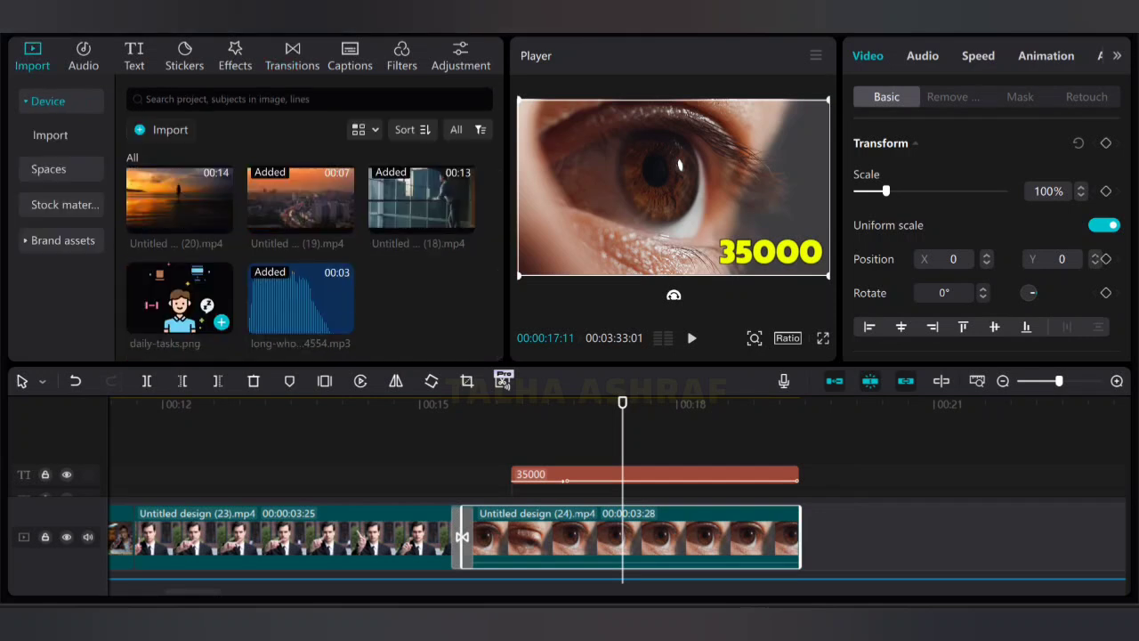
{"action": "left_click", "coordinate": [179, 297]}
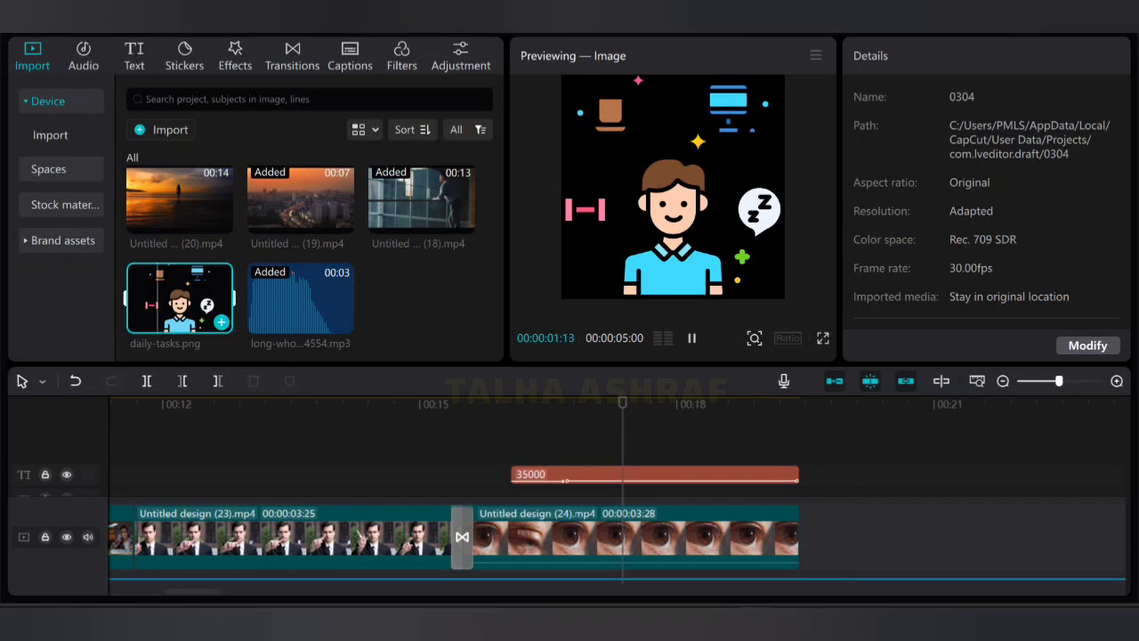
{"action": "key", "text": "ctrl+z"}
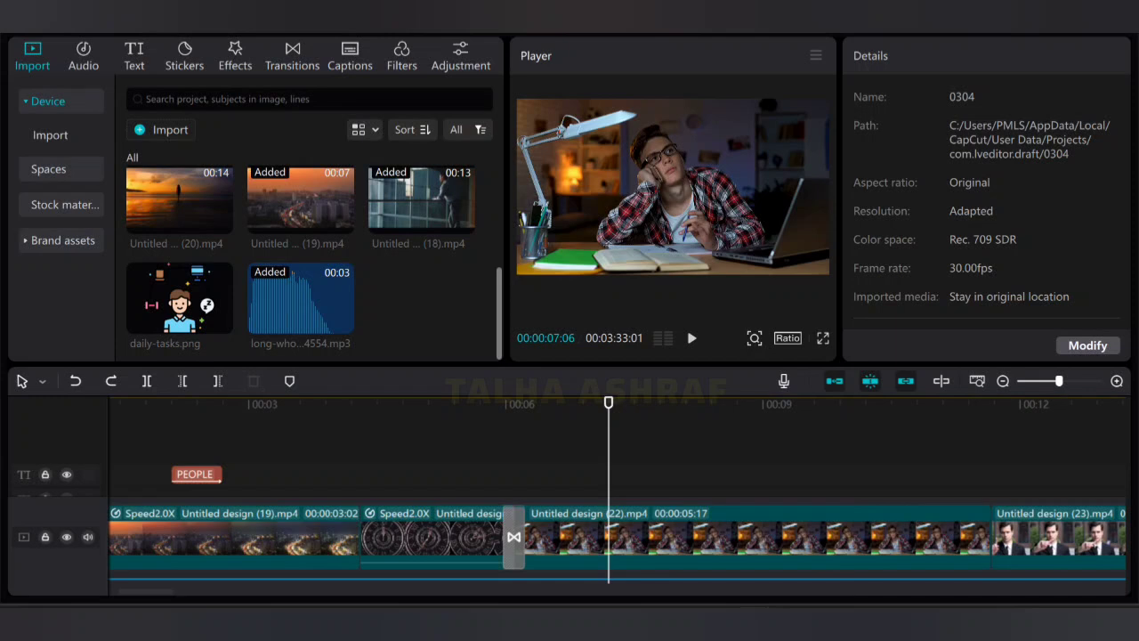
Step: Play the sequence from 00:00:07:06 through to the 35000 title in the eye clip
{"action": "key", "text": "space"}
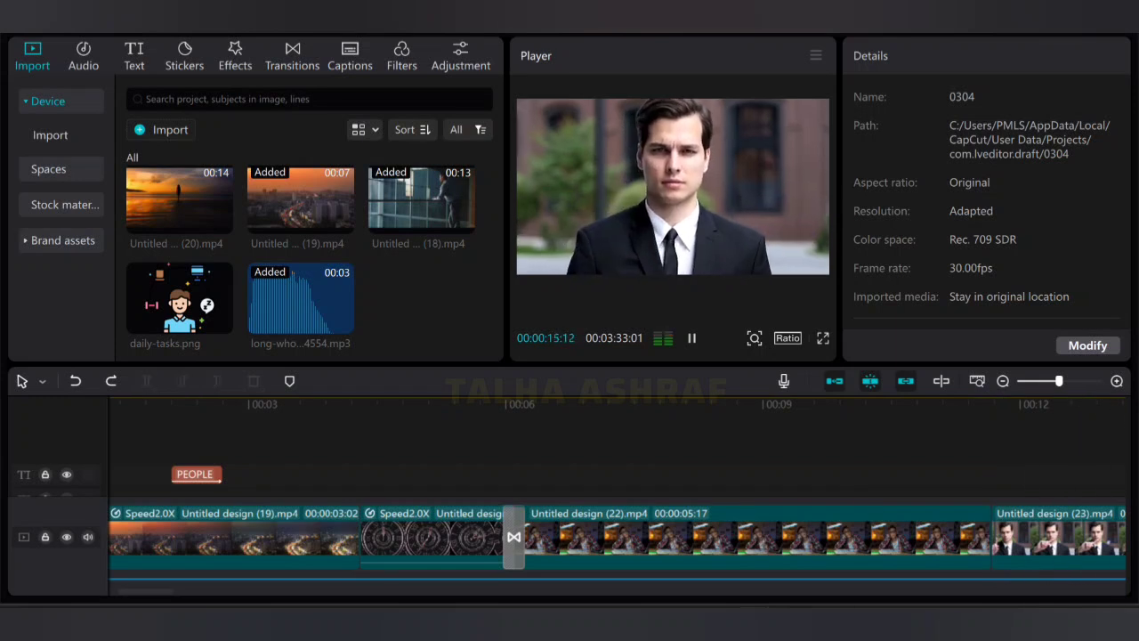
{"action": "key", "text": "space"}
{"action": "key", "text": "space"}
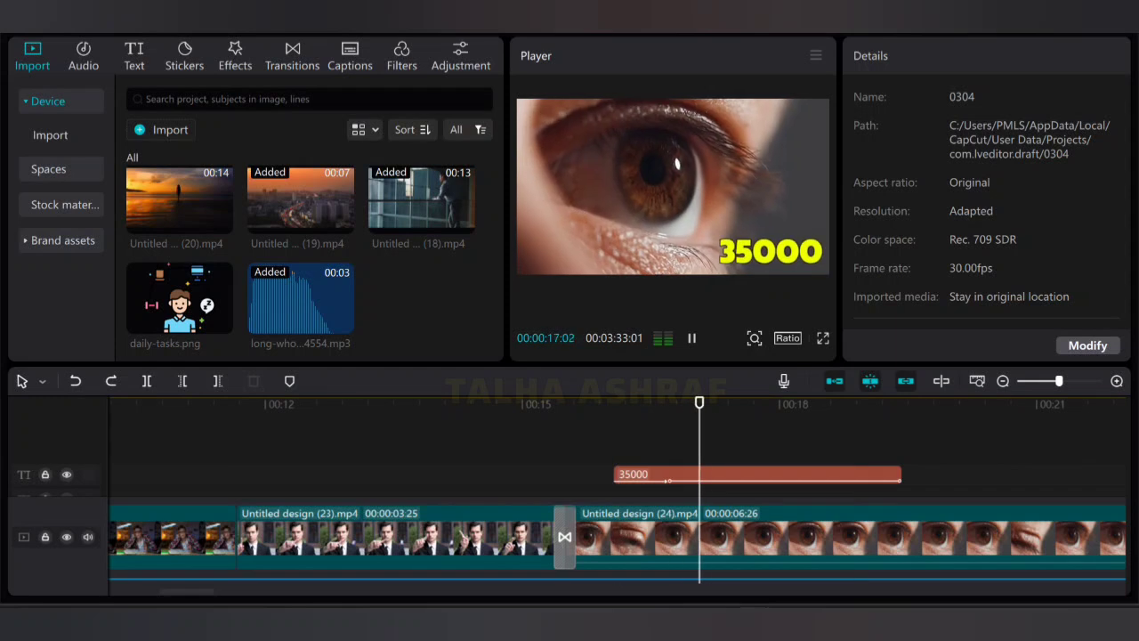
{"action": "key", "text": "space"}
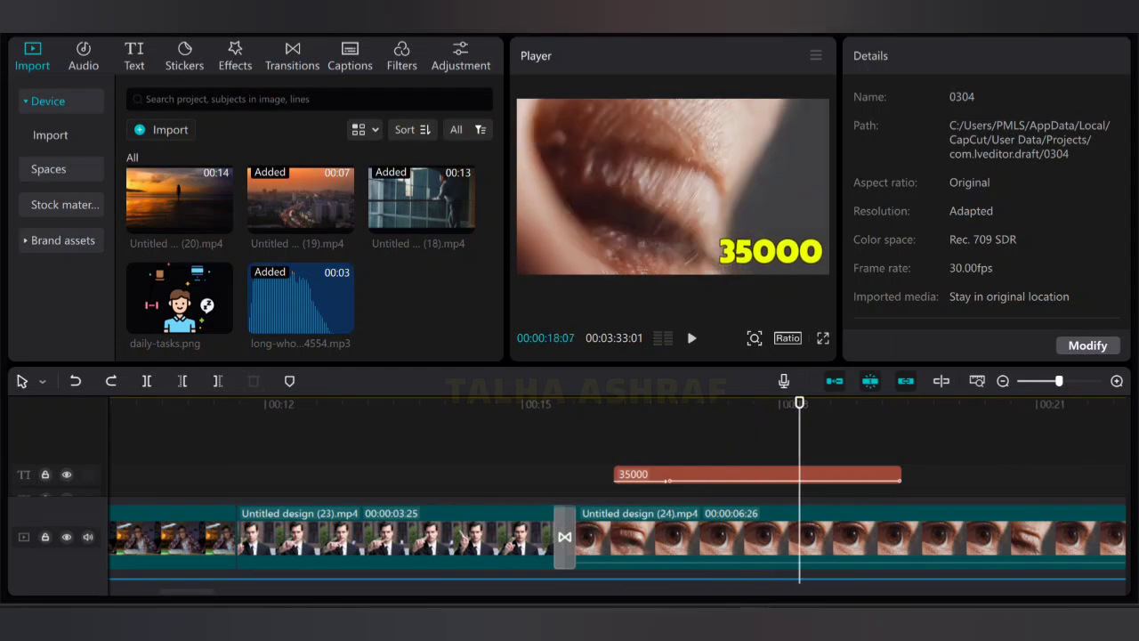
Step: Overlay daily-tasks.png above the eye clip at about 00:00:16:26 and scale it down to 40%
{"action": "left_click_drag", "start_coordinate": [799, 402], "coordinate": [682, 402]}
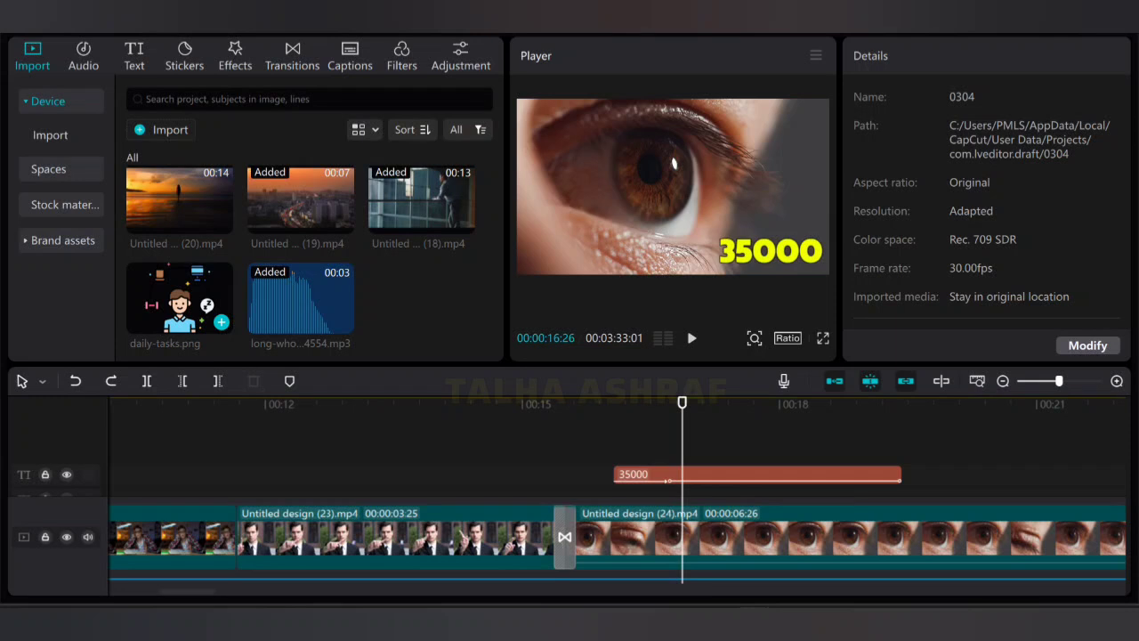
{"action": "left_click_drag", "start_coordinate": [180, 298], "coordinate": [680, 439]}
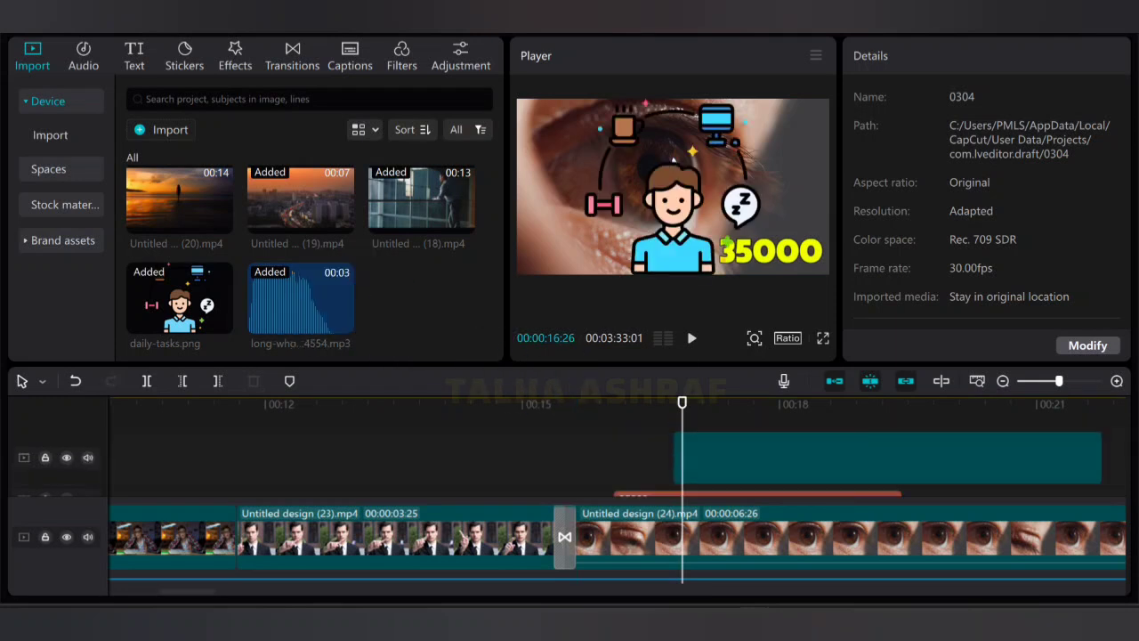
{"action": "left_click", "coordinate": [673, 186]}
{"action": "left_click_drag", "start_coordinate": [673, 186], "coordinate": [643, 163]}
{"action": "left_click_drag", "start_coordinate": [737, 253], "coordinate": [678, 198]}
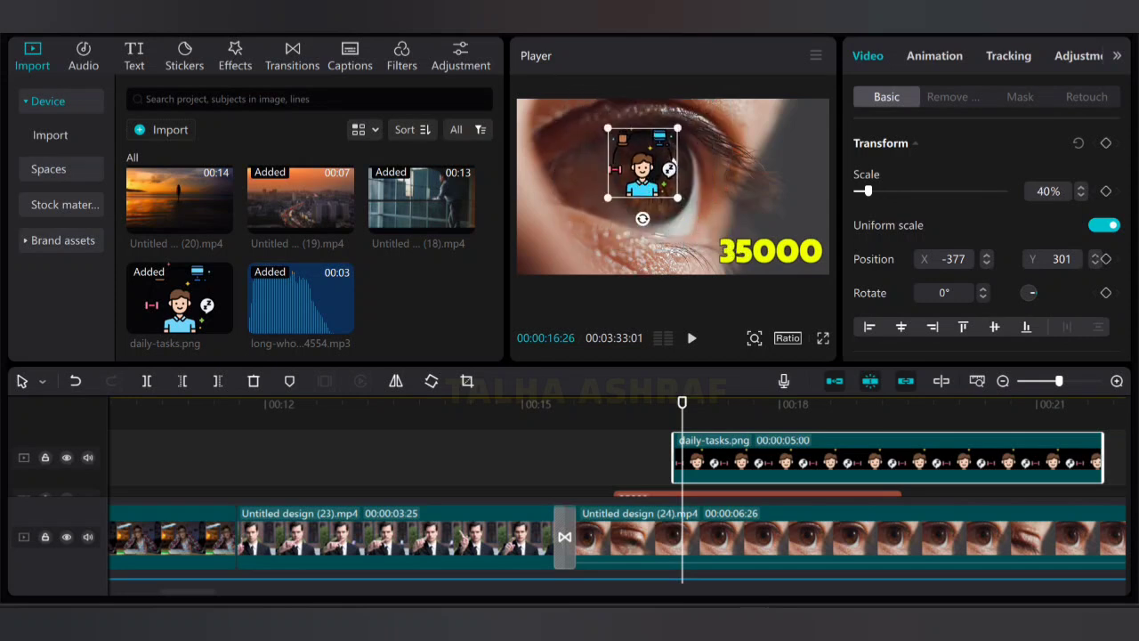
Step: Move the daily-tasks image to the lower-left corner of the video frame, at about X -1404, Y -618, and shrink it to 32%
{"action": "left_click_drag", "start_coordinate": [642, 162], "coordinate": [565, 227]}
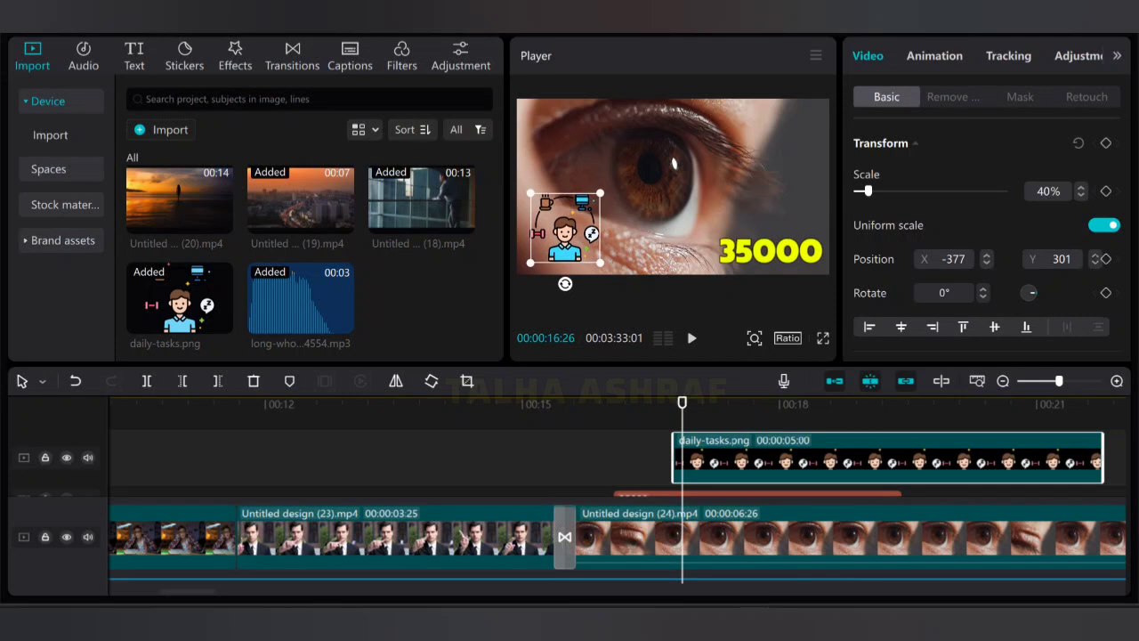
{"action": "left_click_drag", "start_coordinate": [601, 193], "coordinate": [559, 238]}
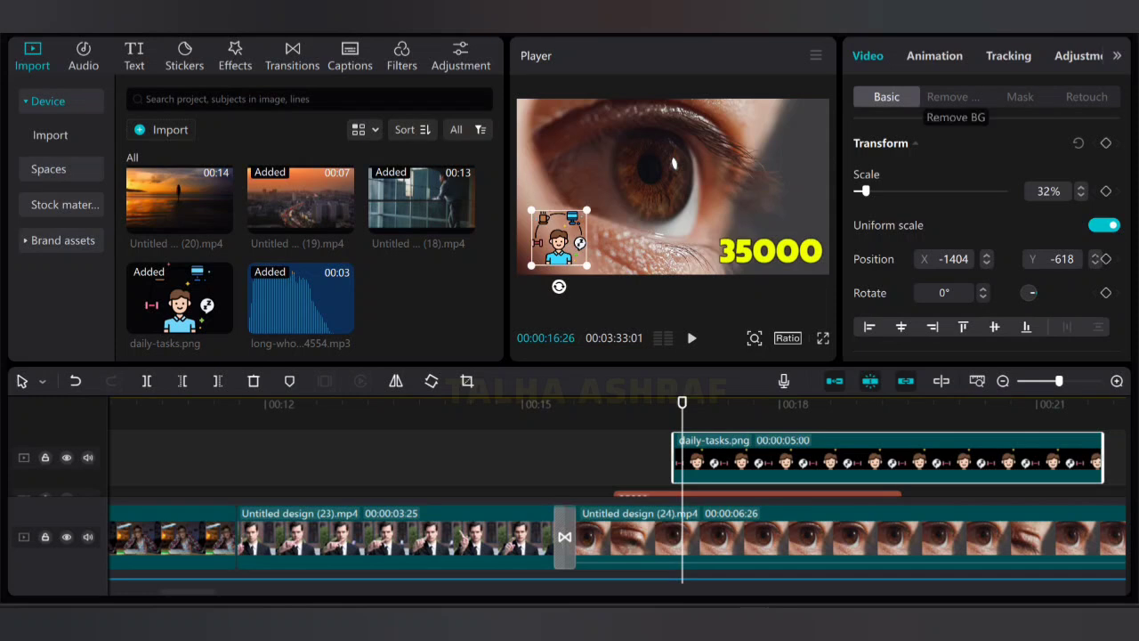
Step: Apply the Swoosh entrance animation to the daily-tasks image and play it back
{"action": "left_click", "coordinate": [933, 56]}
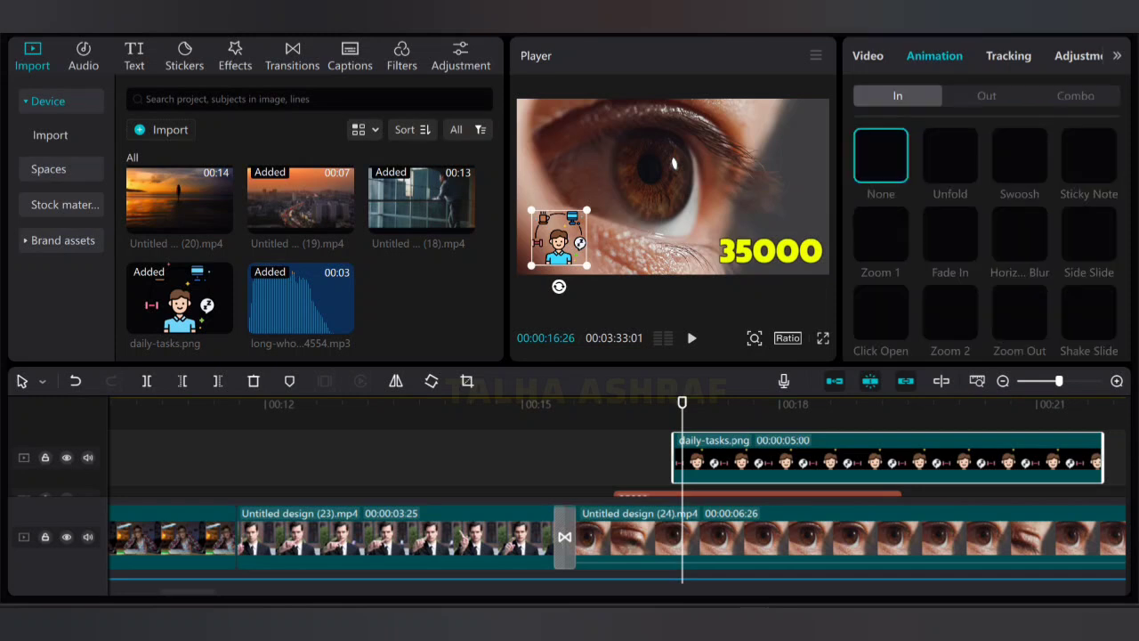
{"action": "mouse_move", "coordinate": [587, 211]}
{"action": "left_mouse_down"}
{"action": "mouse_move", "coordinate": [605, 187]}
{"action": "mouse_move", "coordinate": [583, 211]}
{"action": "mouse_move", "coordinate": [615, 209]}
{"action": "mouse_move", "coordinate": [598, 227]}
{"action": "left_mouse_up"}
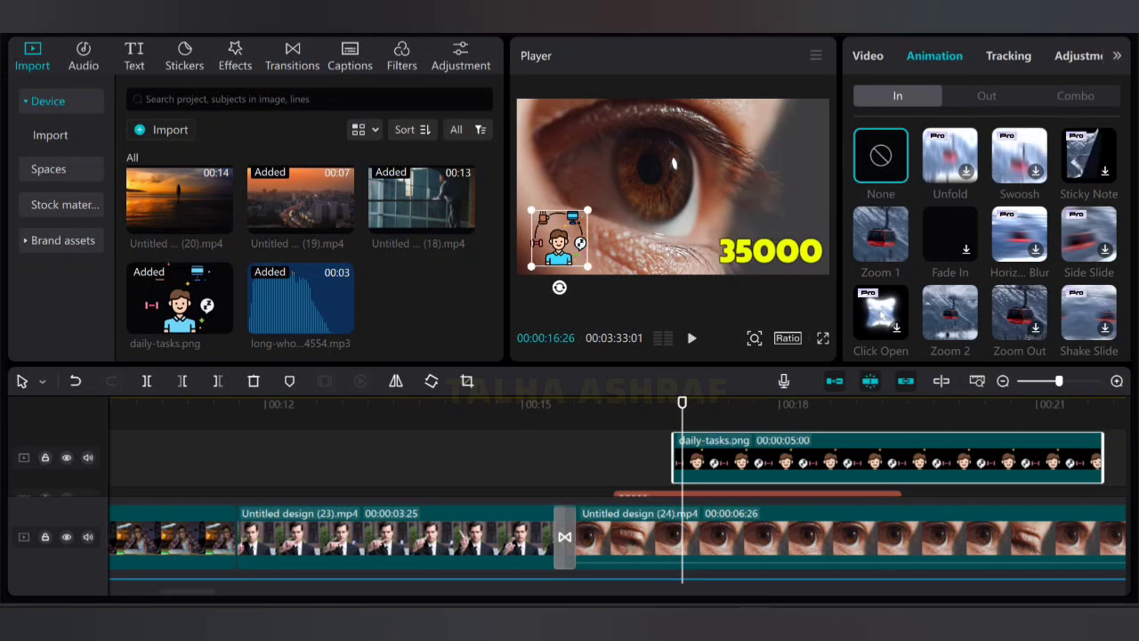
{"action": "left_click", "coordinate": [1019, 156]}
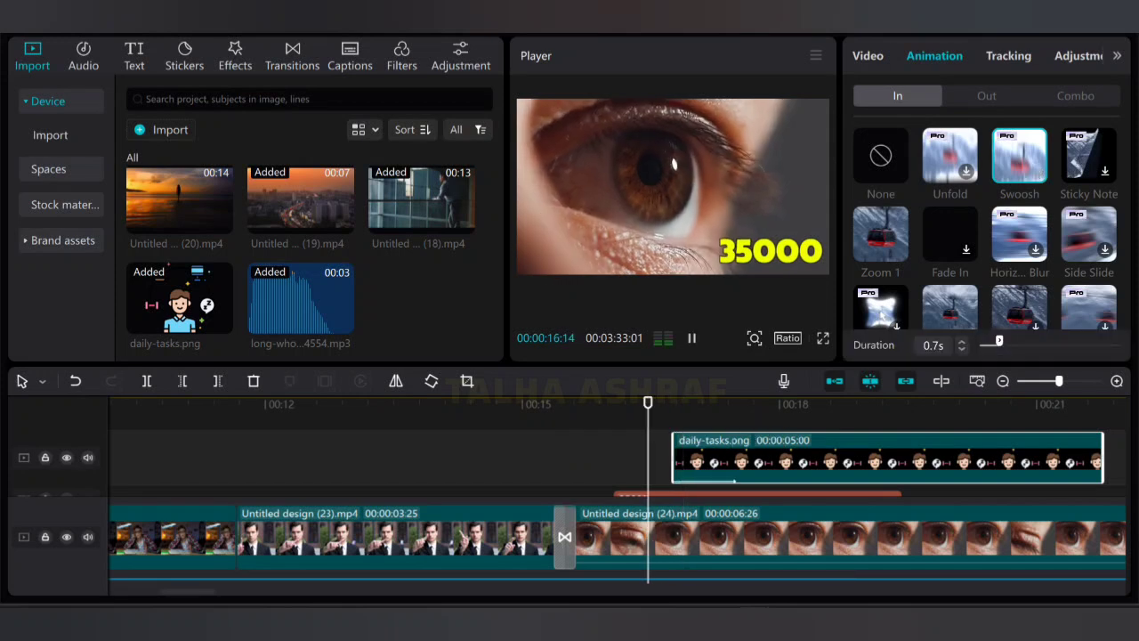
{"action": "key", "text": "space"}
{"action": "key", "text": "space"}
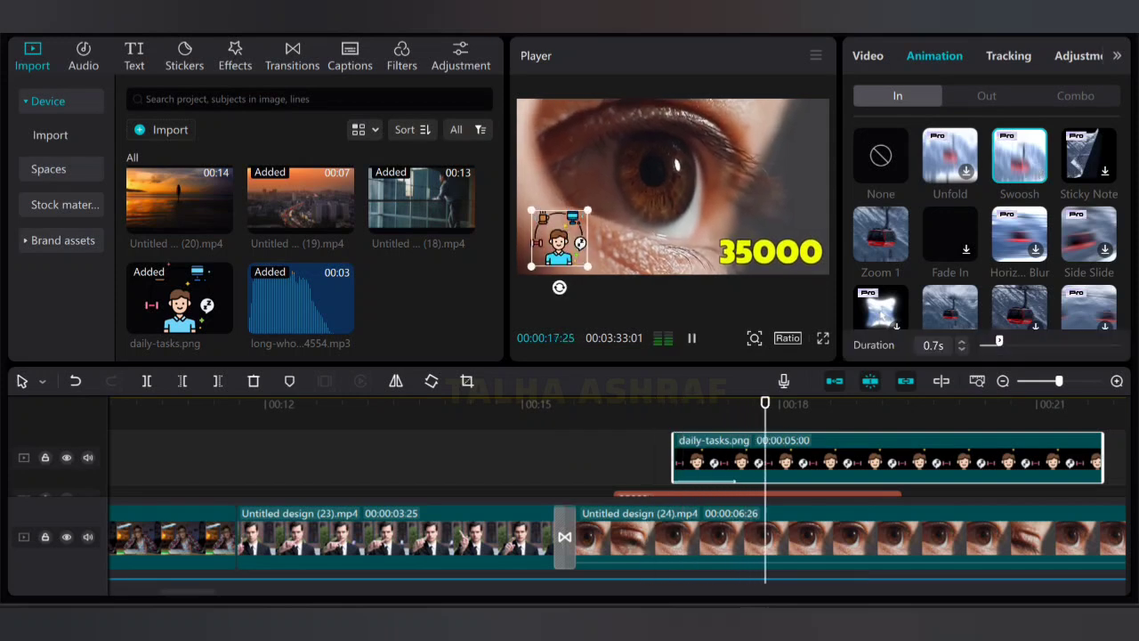
{"action": "key", "text": "space"}
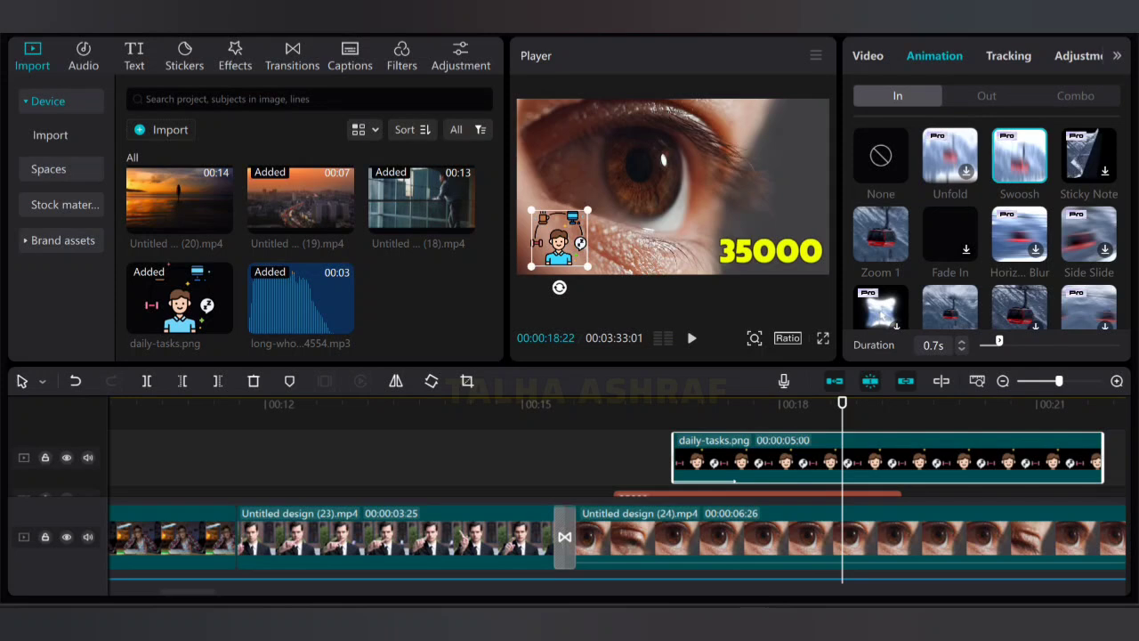
Step: Reposition the daily-tasks image in the video frame just above the 35000 title
{"action": "left_click_drag", "start_coordinate": [559, 238], "coordinate": [774, 189]}
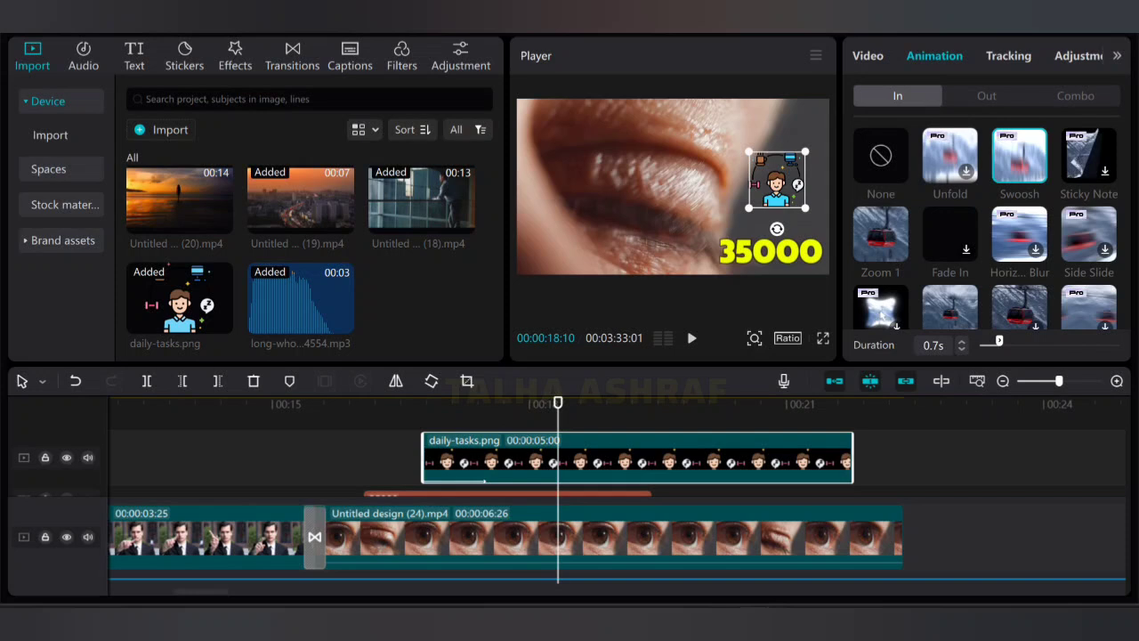
Step: Undo all edits to the daily-tasks image, including its placement, scaling and Swoosh animation, until it is removed from the timeline
{"action": "left_click_drag", "start_coordinate": [776, 179], "coordinate": [780, 193]}
{"action": "key", "text": "ctrl+z"}
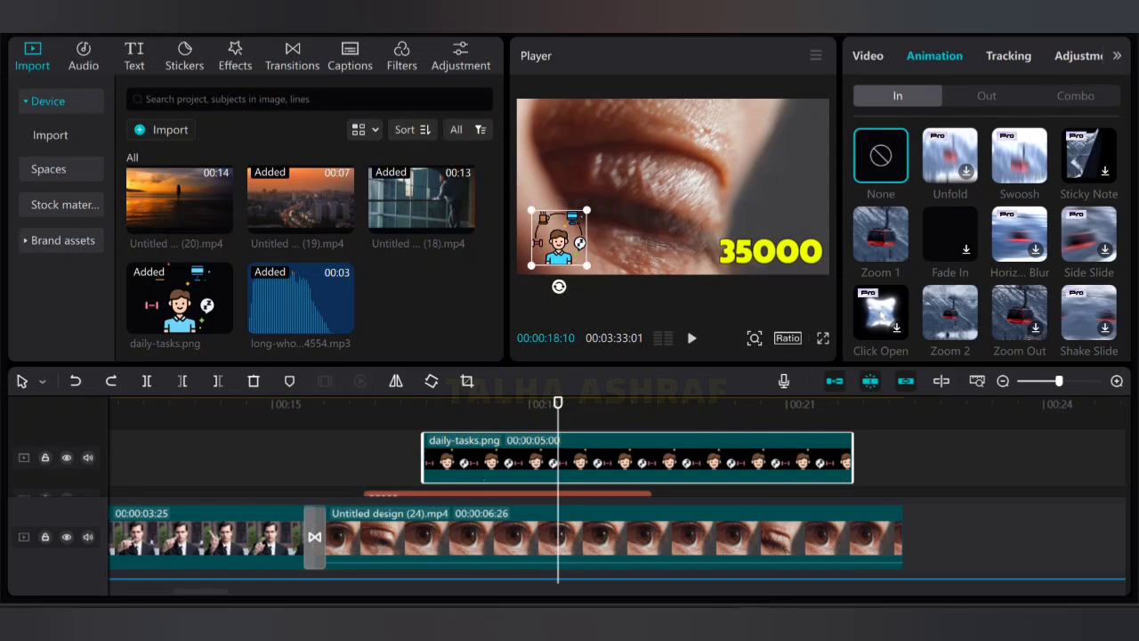
{"action": "key", "text": "ctrl+z"}
{"action": "key", "text": "ctrl+z"}
{"action": "key", "text": "ctrl+z"}
{"action": "key", "text": "ctrl+z"}
{"action": "key", "text": "ctrl+z"}
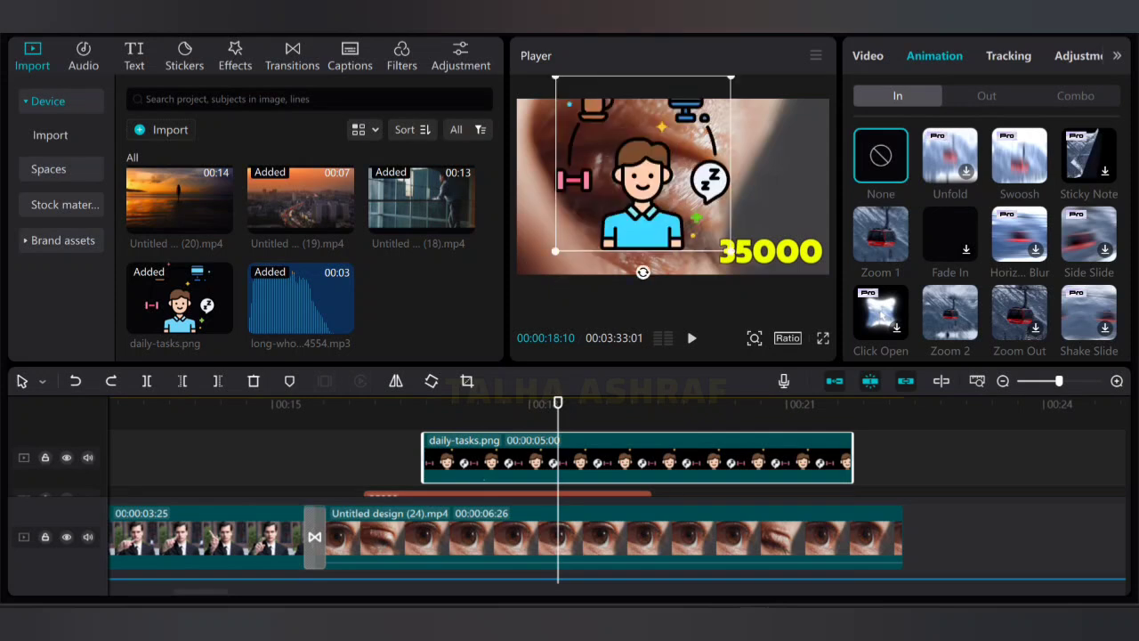
{"action": "key", "text": "ctrl+z"}
{"action": "key", "text": "ctrl+z"}
{"action": "left_click_drag", "start_coordinate": [558, 402], "coordinate": [495, 402]}
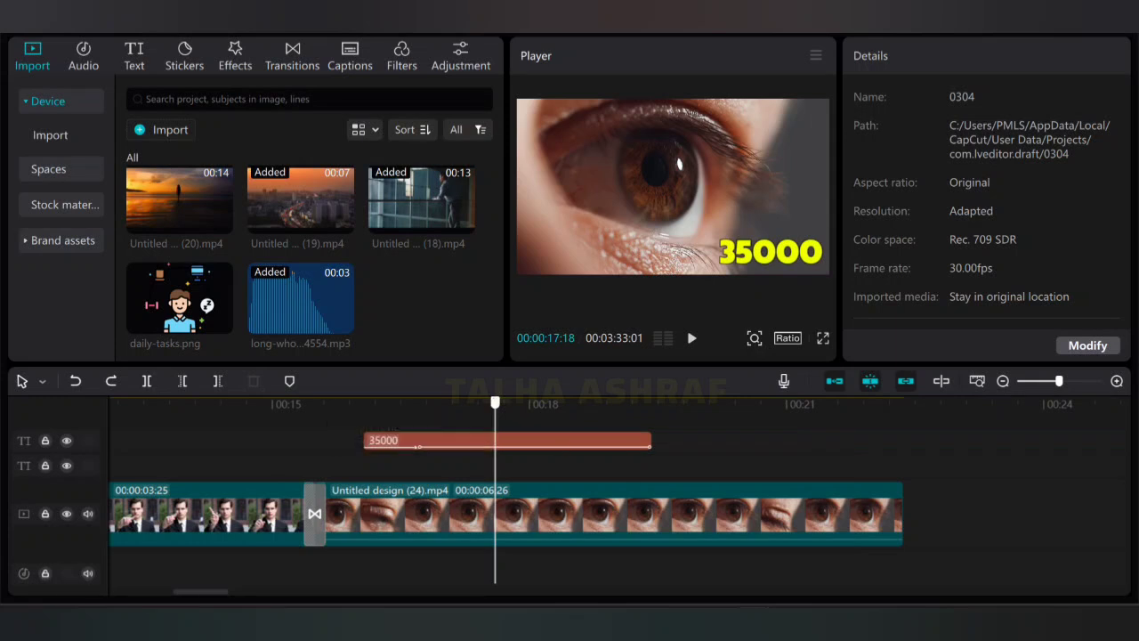
Step: Generate auto captions for the video using the Detect language setting and enlarge them slightly in the video frame
{"action": "left_click_drag", "start_coordinate": [495, 402], "coordinate": [151, 403]}
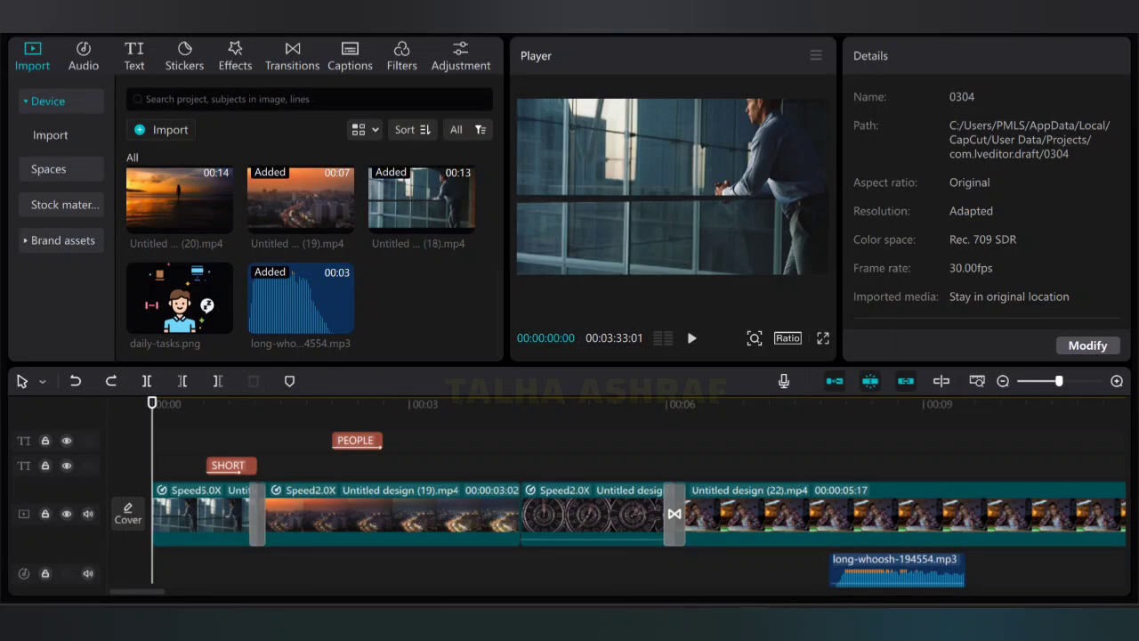
{"action": "left_click", "coordinate": [350, 56]}
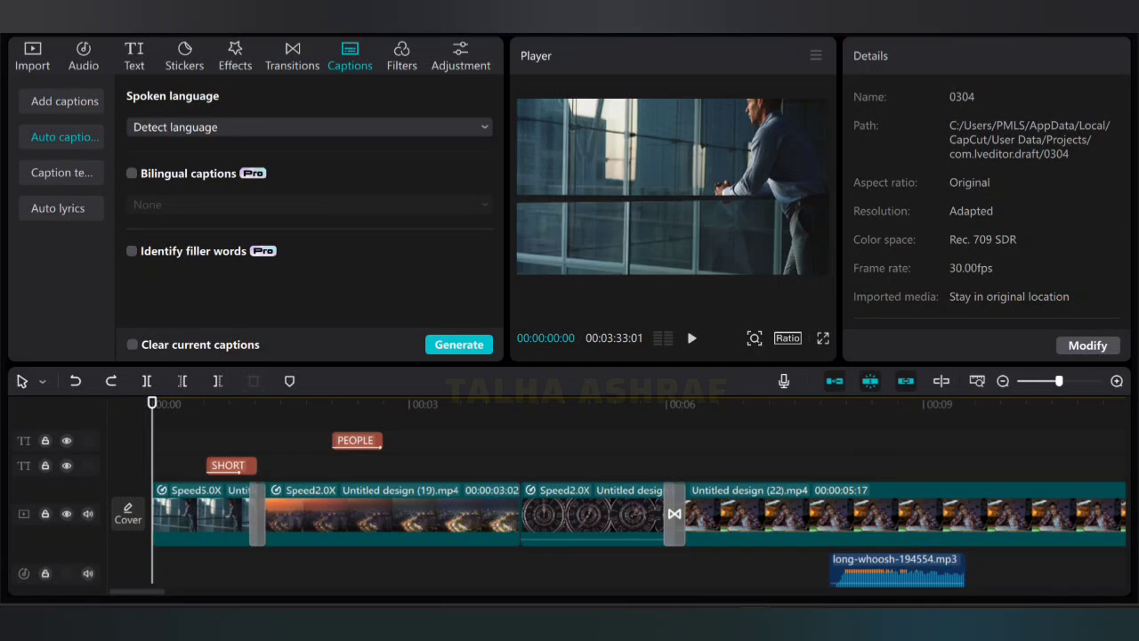
{"action": "left_click", "coordinate": [460, 345]}
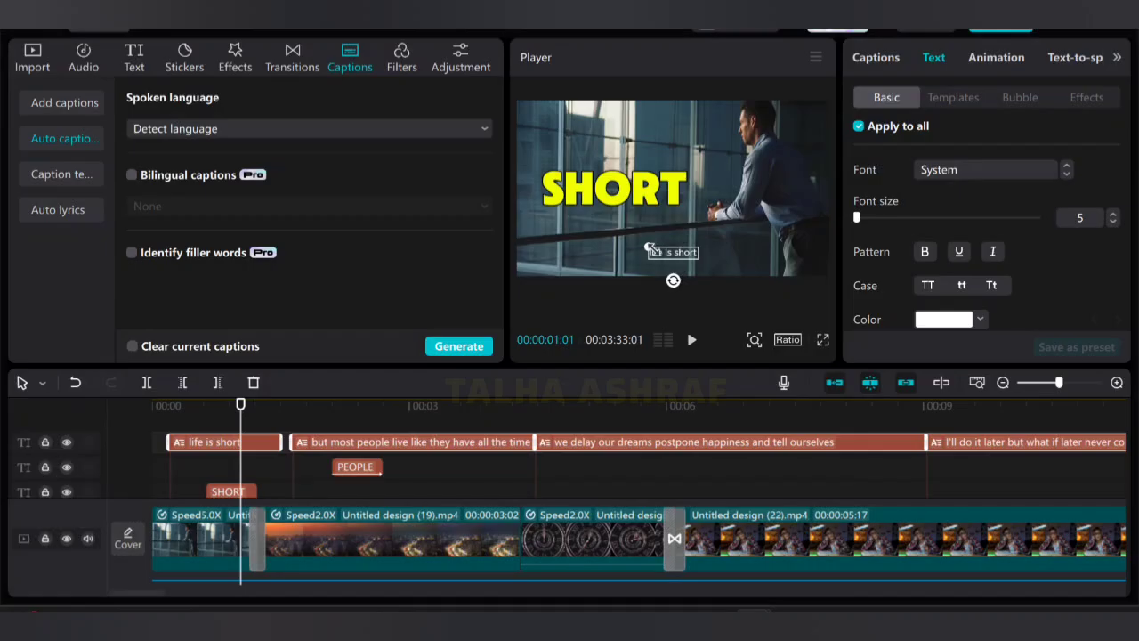
{"action": "left_click_drag", "start_coordinate": [648, 248], "coordinate": [635, 242]}
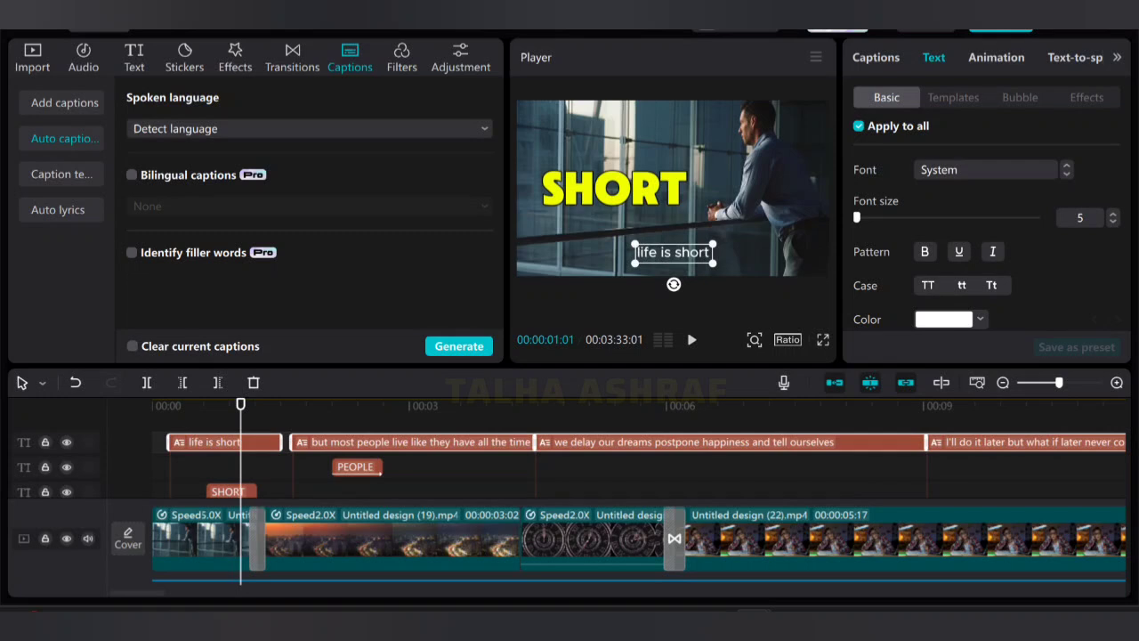
Step: Apply the BROWN FOX text template with yellow word highlighting to all captions and scale them down slightly in the frame
{"action": "left_click", "coordinate": [952, 97]}
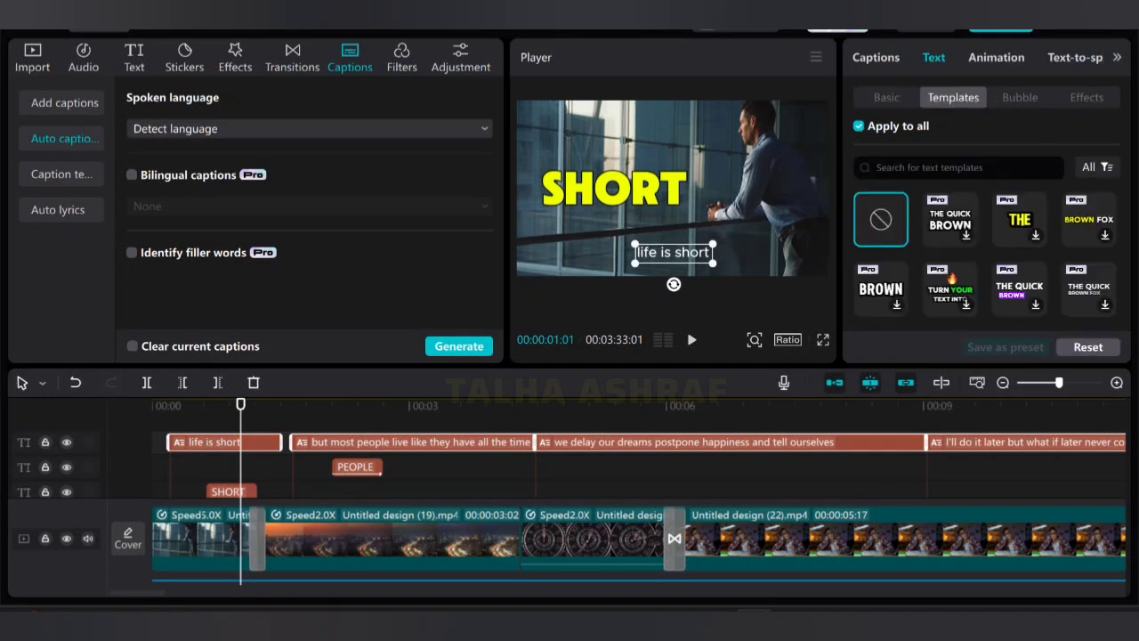
{"action": "left_click", "coordinate": [1088, 219]}
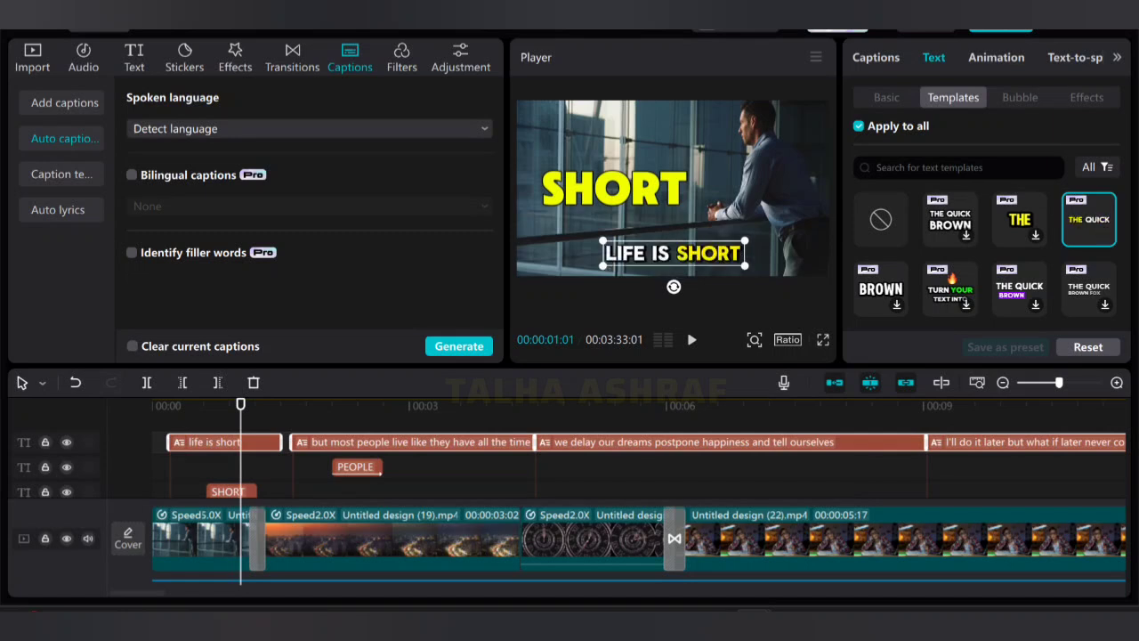
{"action": "left_click_drag", "start_coordinate": [603, 241], "coordinate": [613, 243]}
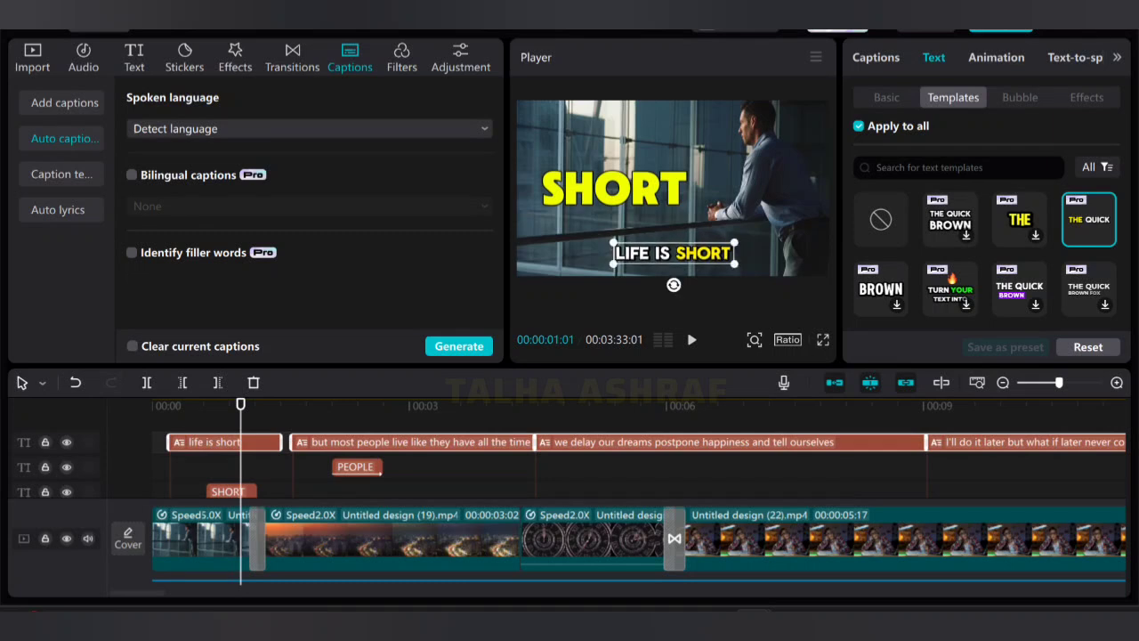
{"action": "left_click", "coordinate": [996, 57]}
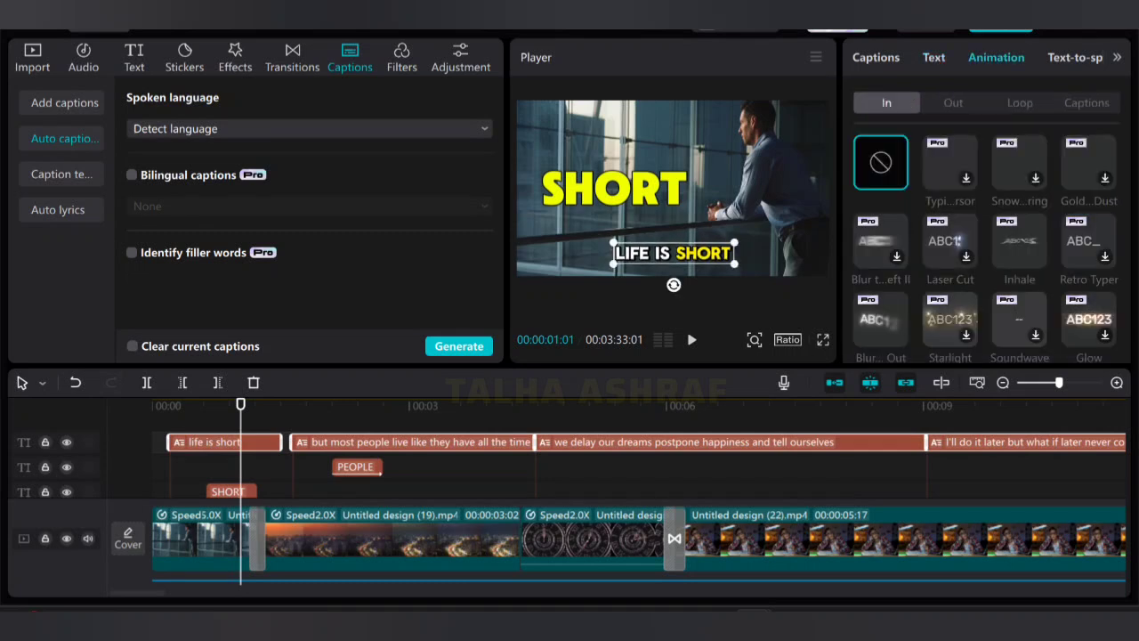
{"action": "left_click", "coordinate": [934, 57]}
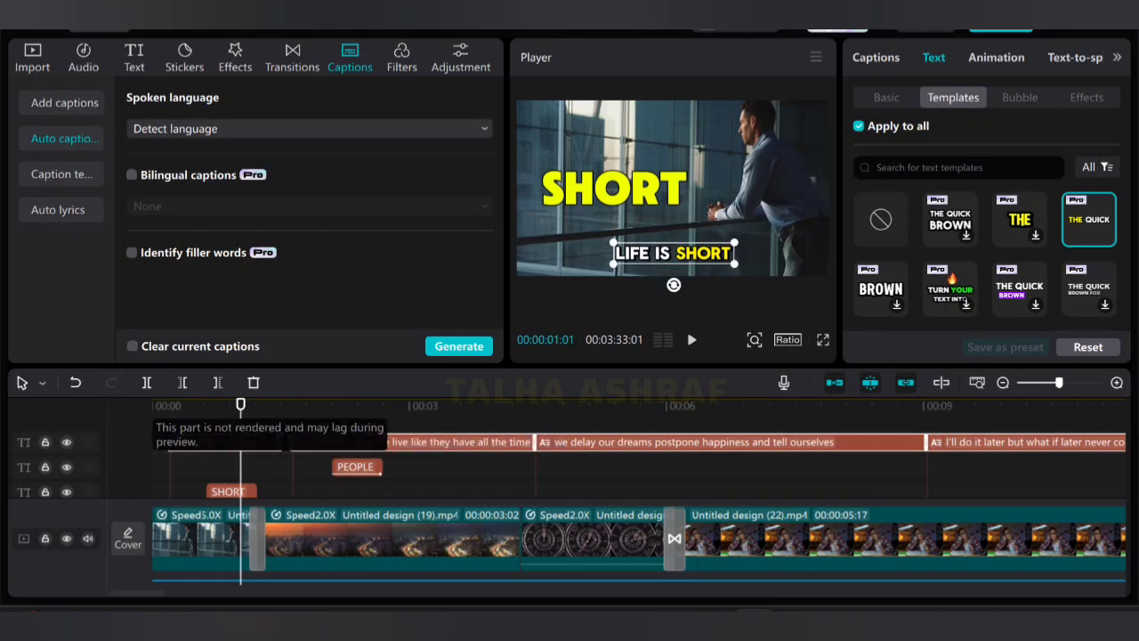
{"action": "mouse_move", "coordinate": [240, 404]}
{"action": "left_mouse_down"}
{"action": "mouse_move", "coordinate": [753, 404]}
{"action": "mouse_move", "coordinate": [206, 404]}
{"action": "mouse_move", "coordinate": [238, 404]}
{"action": "left_mouse_up"}
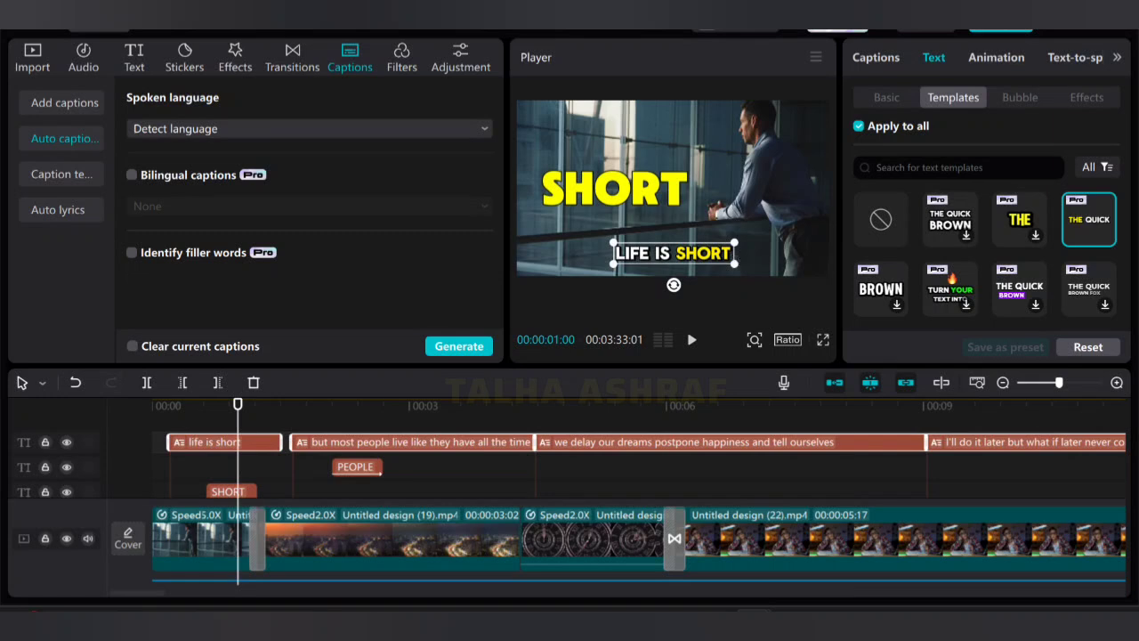
{"action": "key", "text": "Escape"}
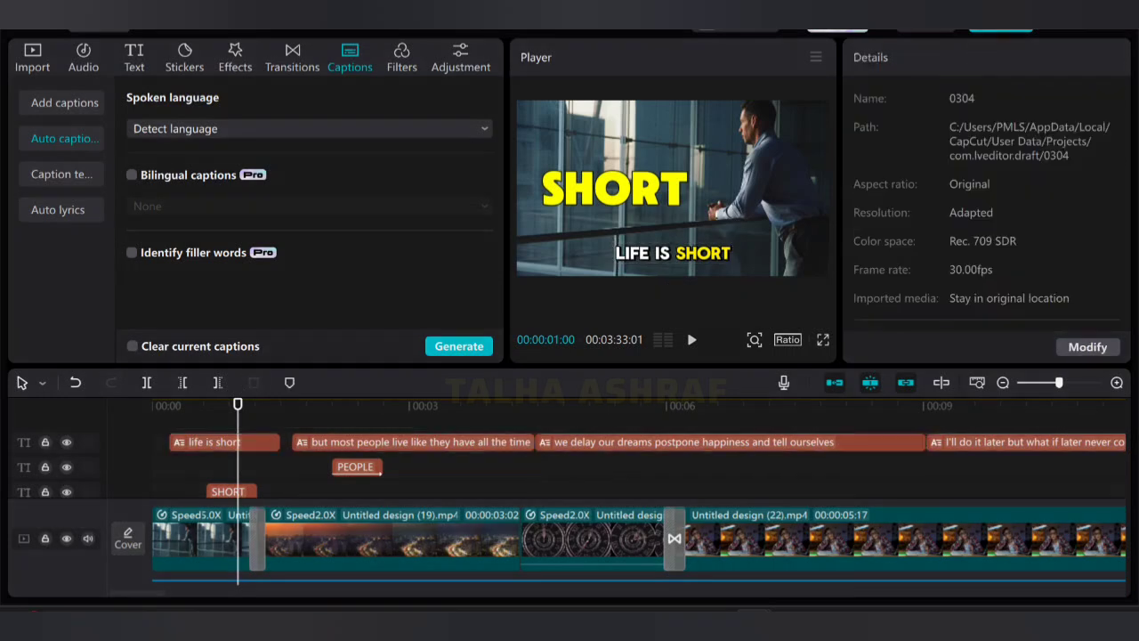
{"action": "right_click", "coordinate": [248, 434]}
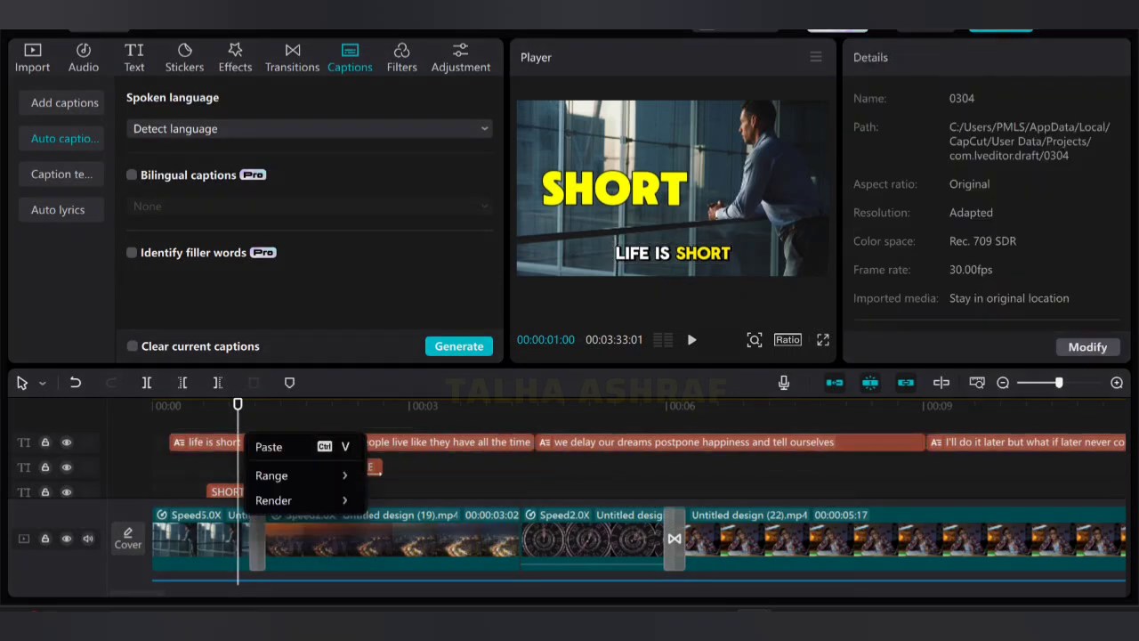
{"action": "key", "text": "Escape"}
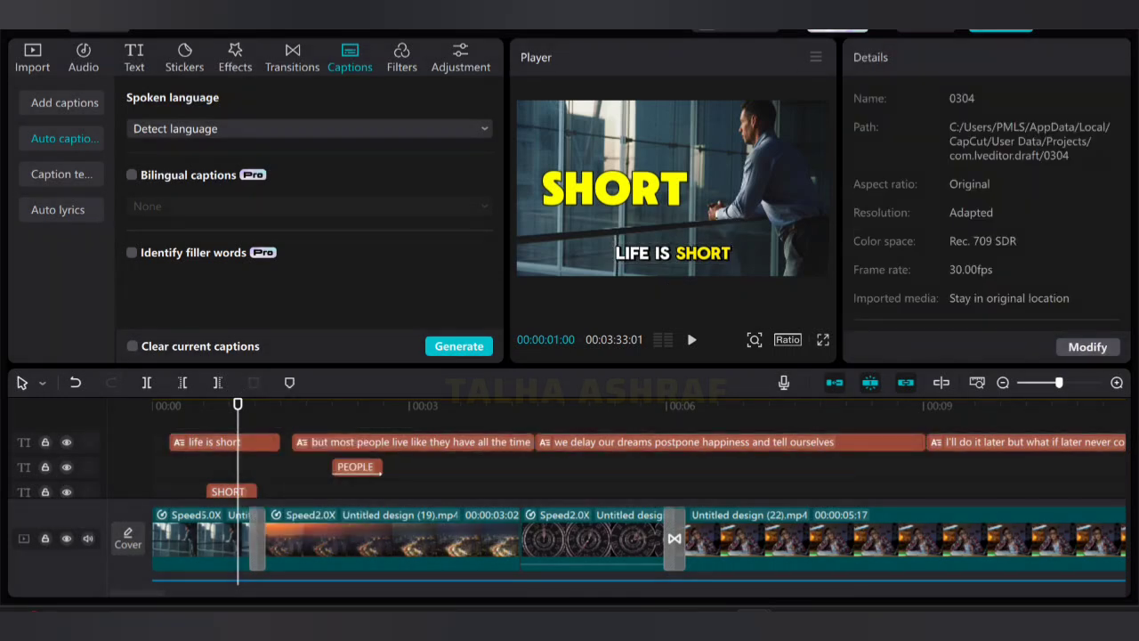
Step: Delete the "life is short" caption from the timeline and undo the deletion
{"action": "left_click", "coordinate": [224, 441]}
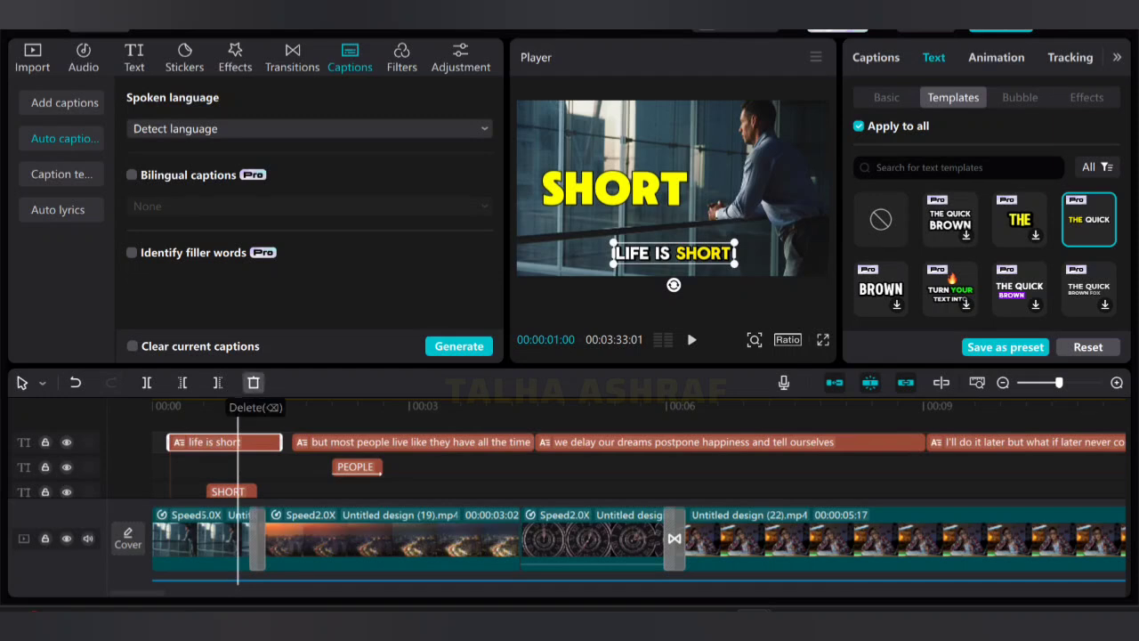
{"action": "left_click", "coordinate": [254, 383]}
{"action": "left_click_drag", "start_coordinate": [237, 406], "coordinate": [301, 405]}
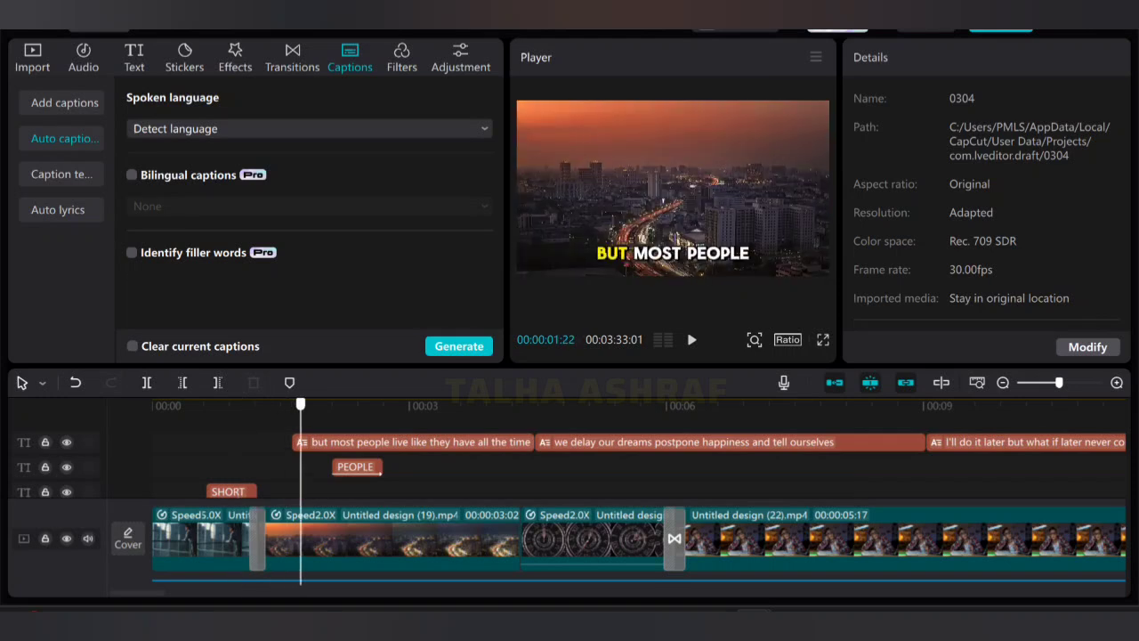
{"action": "key", "text": "ctrl+z"}
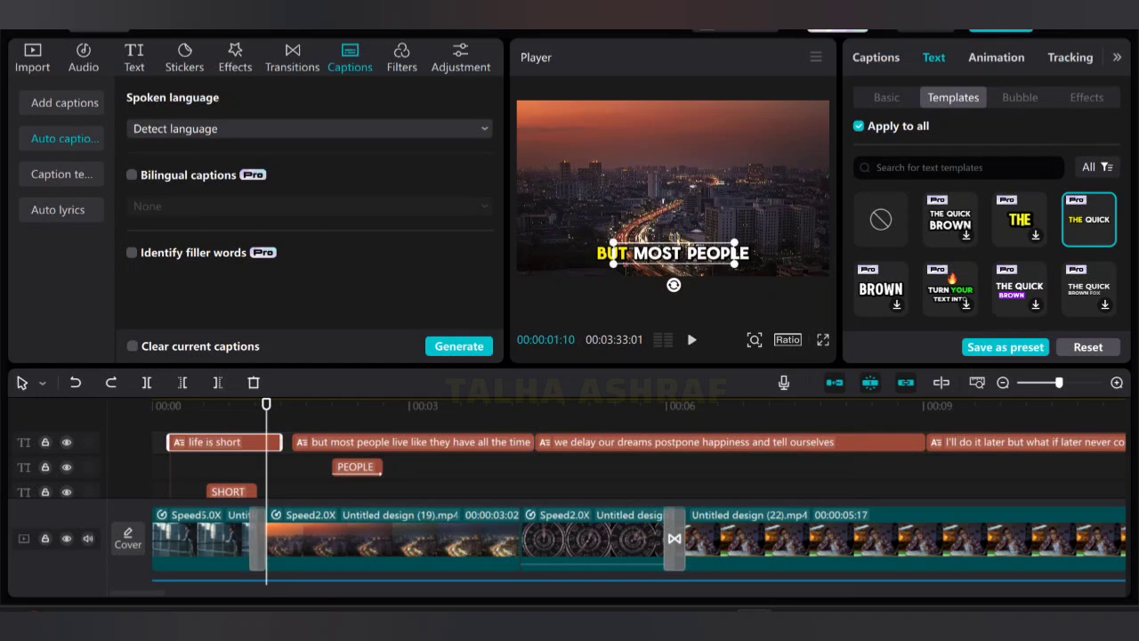
Step: Select the SHORT title on the timeline with the playhead at 00:00:00:29
{"action": "left_click_drag", "start_coordinate": [266, 405], "coordinate": [235, 405]}
{"action": "left_click", "coordinate": [228, 490]}
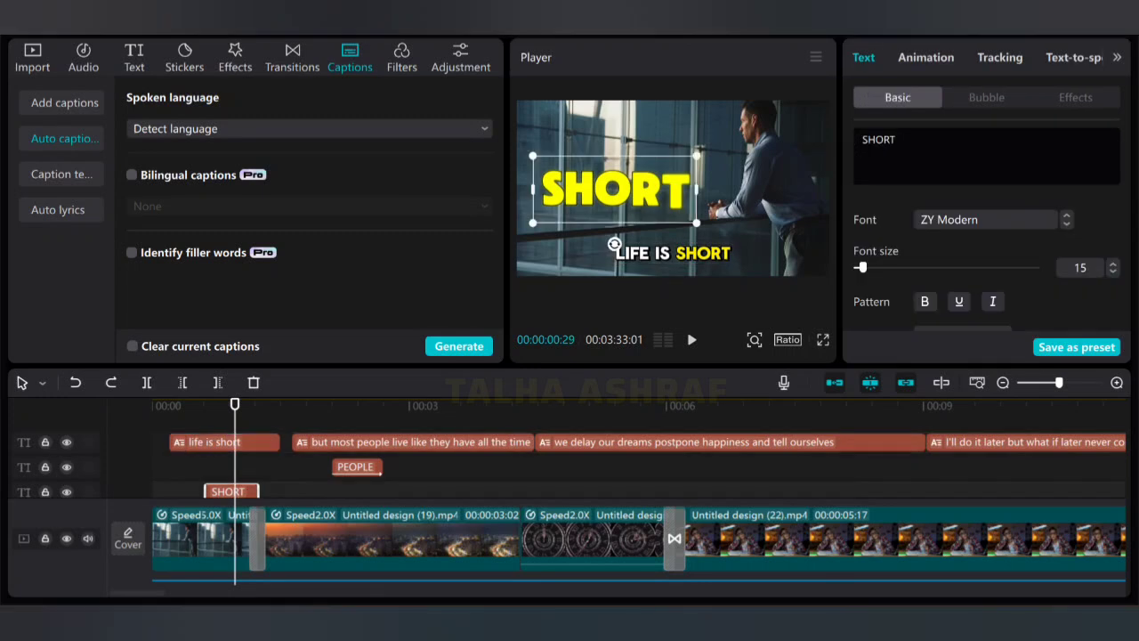